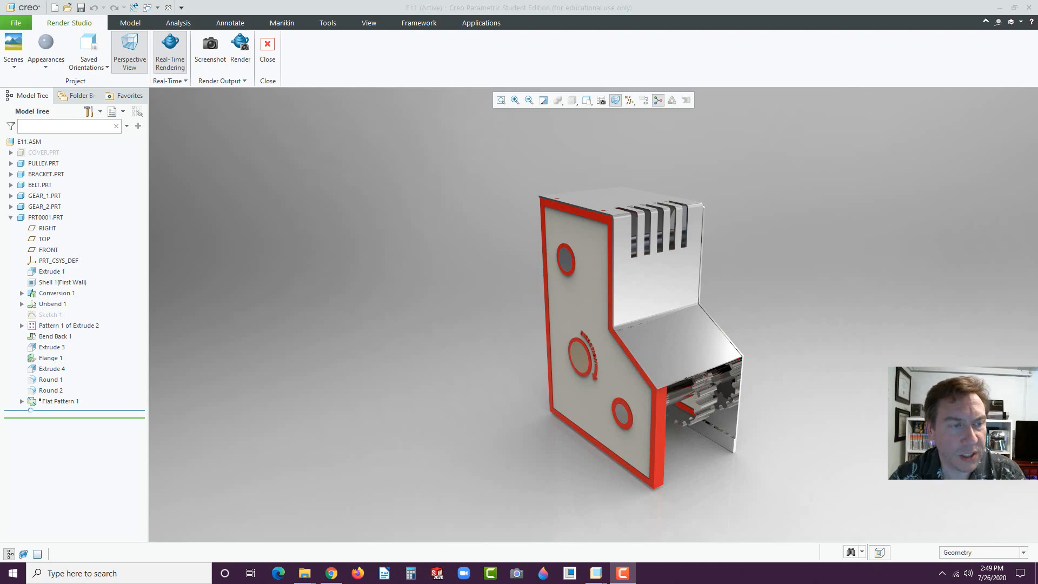
# - Turn off real-time rendering and examine the finished gearbox assembly with its sheet metal cover from all sides
pyautogui.moveTo(624, 379); pyautogui.dragTo(594, 227, button='middle')
pyautogui.click(169, 48)
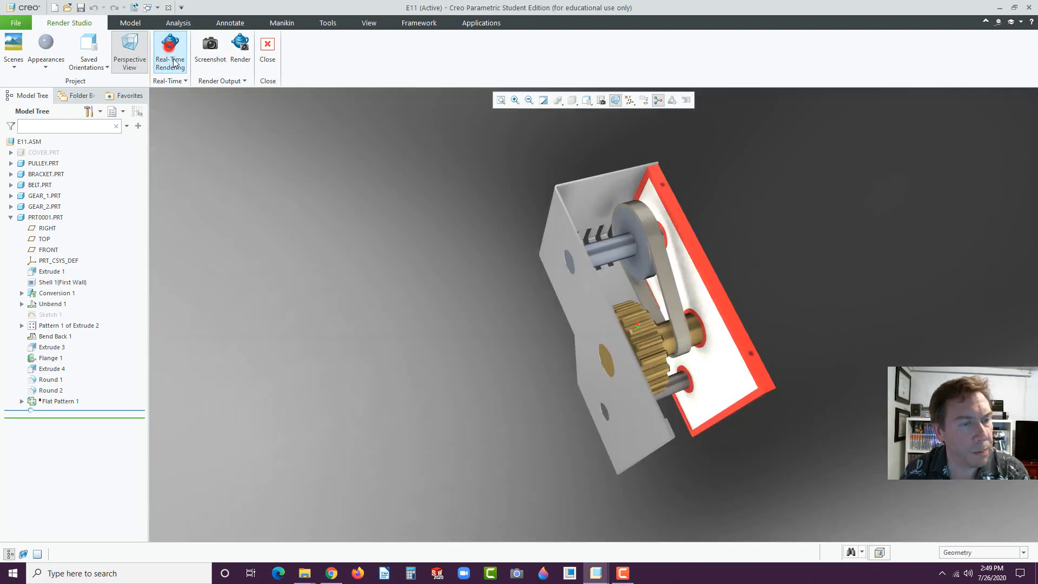
pyautogui.moveTo(692, 260)
pyautogui.mouseDown(button='middle')
pyautogui.moveTo(707, 303)
pyautogui.moveTo(788, 263)
pyautogui.moveTo(801, 309)
pyautogui.moveTo(708, 264)
pyautogui.mouseUp(button='middle')
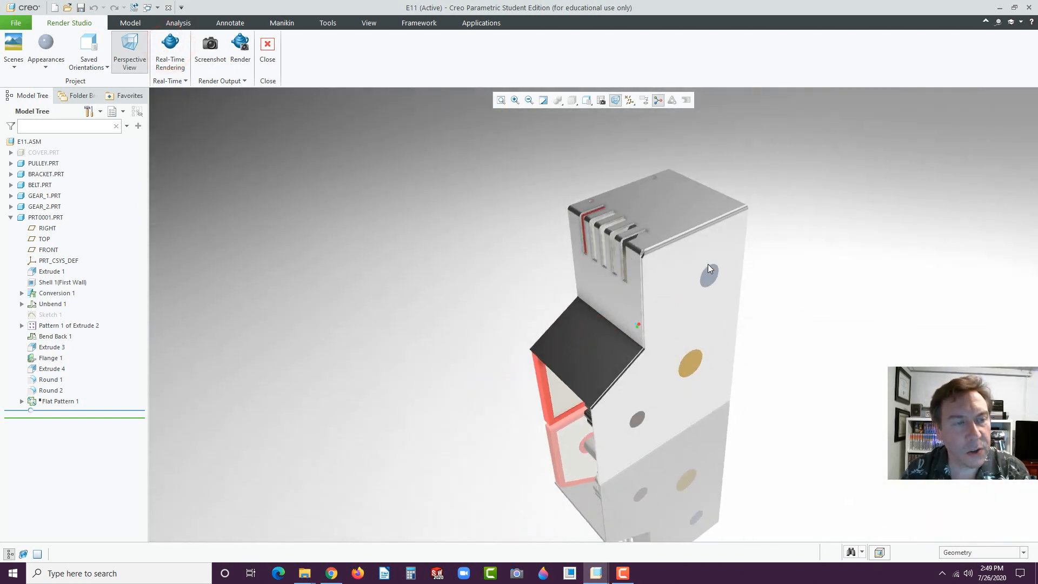
pyautogui.click(668, 281)
pyautogui.click(637, 216)
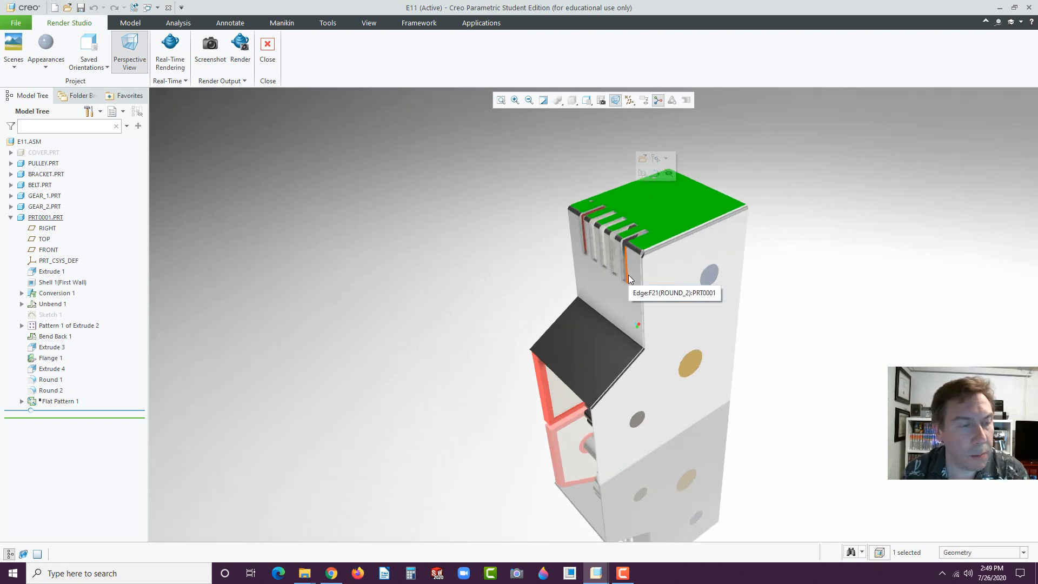
pyautogui.moveTo(628, 275); pyautogui.dragTo(670, 306, button='middle')
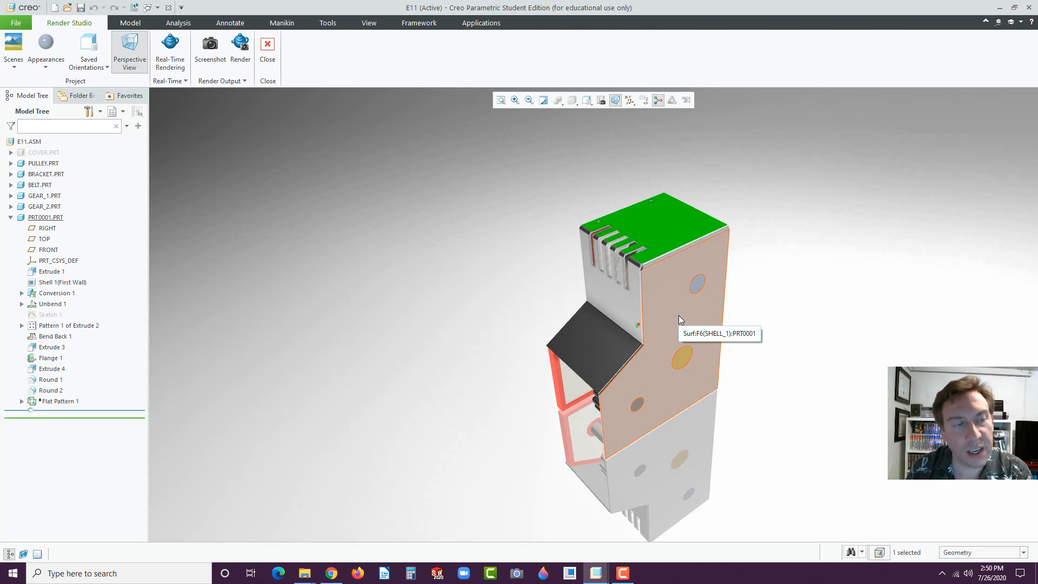
pyautogui.moveTo(546, 277); pyautogui.dragTo(637, 276, button='middle')
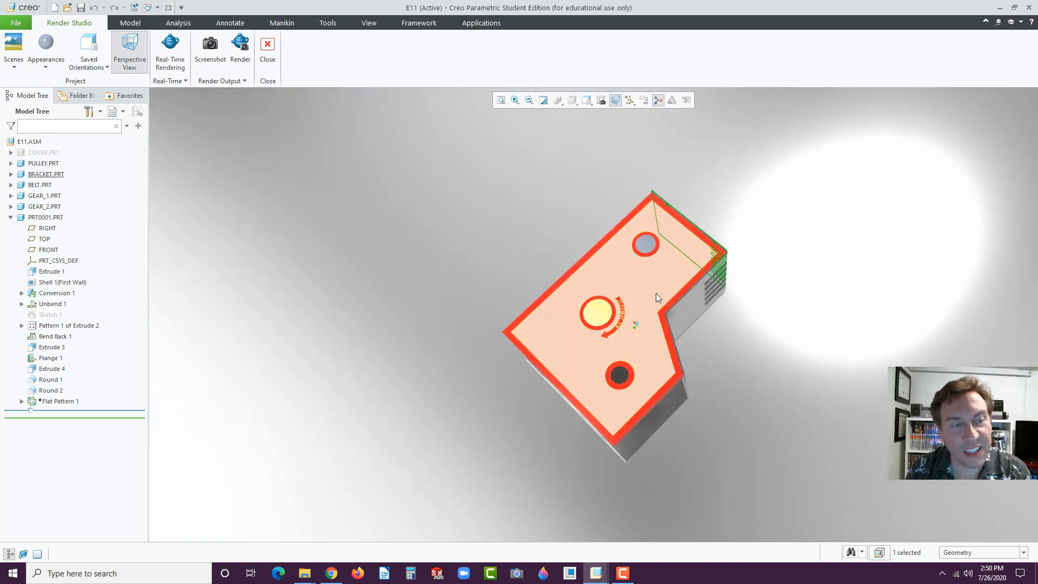
pyautogui.moveTo(718, 340); pyautogui.dragTo(610, 311, button='middle')
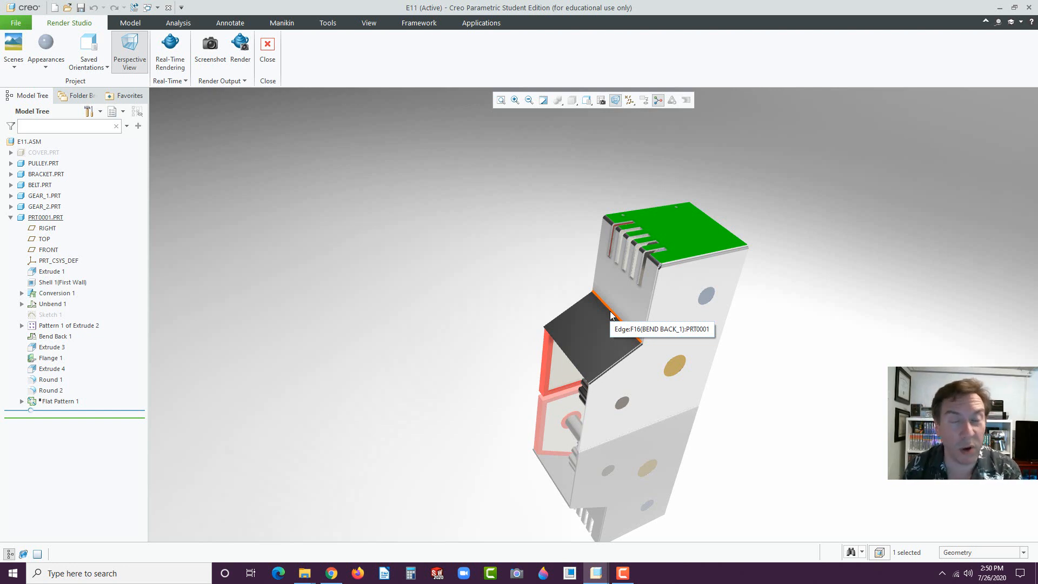
pyautogui.moveTo(795, 362)
pyautogui.mouseDown(button='middle')
pyautogui.moveTo(765, 331)
pyautogui.moveTo(783, 352)
pyautogui.mouseUp(button='middle')
pyautogui.click(763, 312)
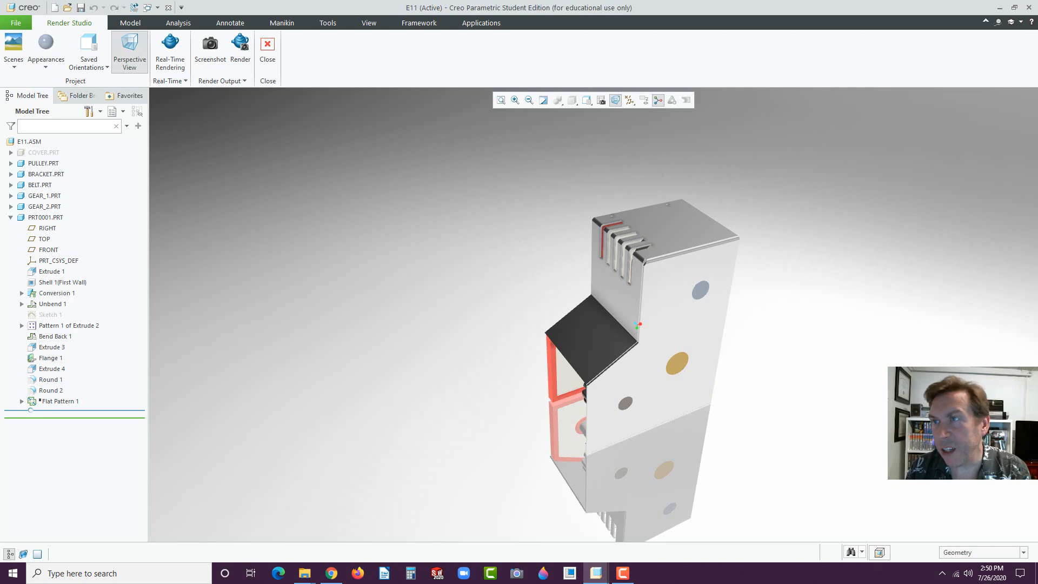
# - Switch to the web browser and go to the Part files page of the vertanux1.com site
pyautogui.moveTo(1037, 39); pyautogui.dragTo(815, 12)
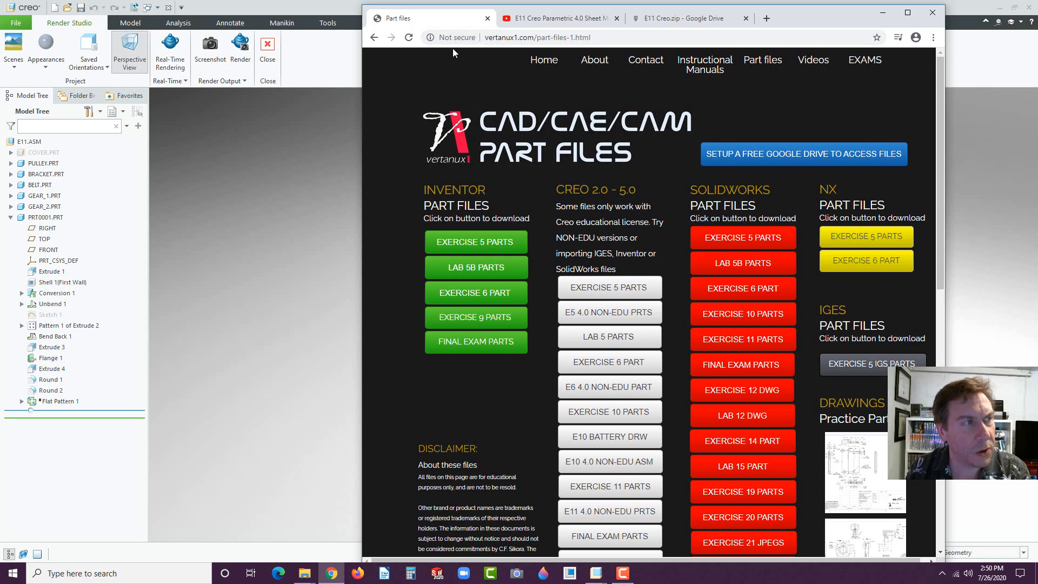
pyautogui.moveTo(487, 38); pyautogui.dragTo(522, 42)
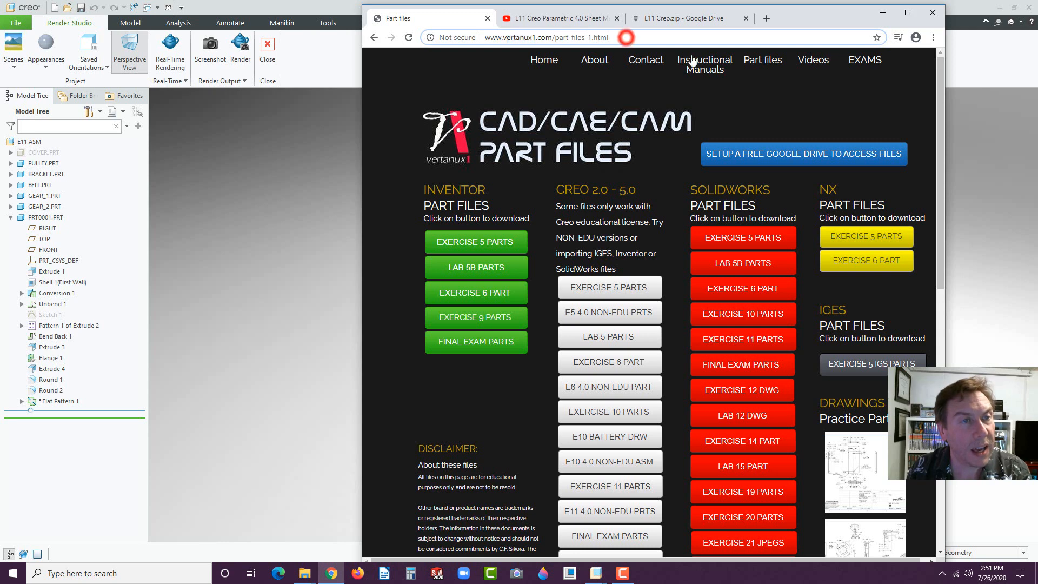
pyautogui.click(759, 61)
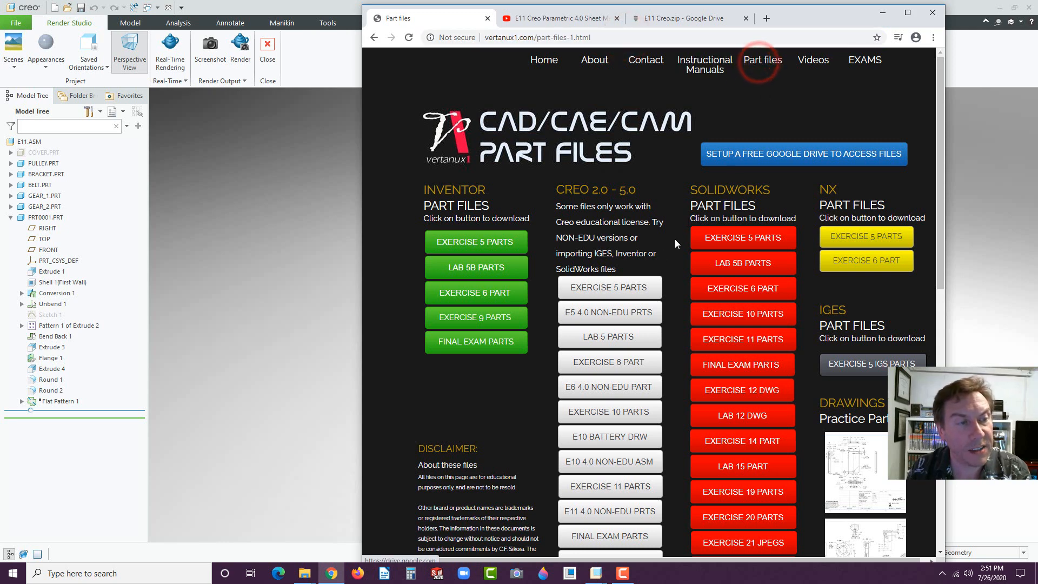
# - Download the Exercise 11 parts archive, E11 Creo.zip, from the Creo part files list
pyautogui.scroll(-3, 668, 368)
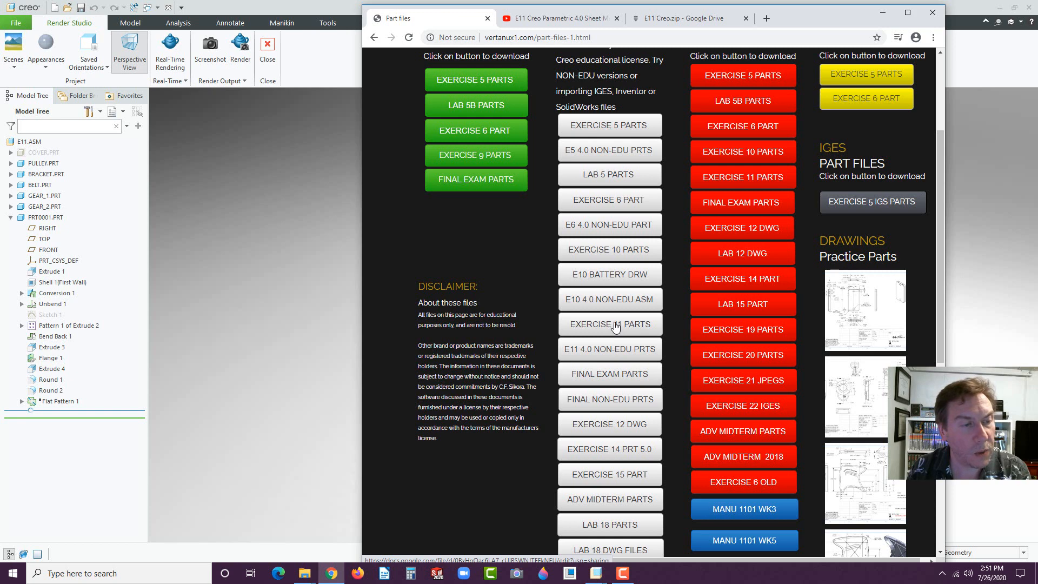
pyautogui.click(615, 324)
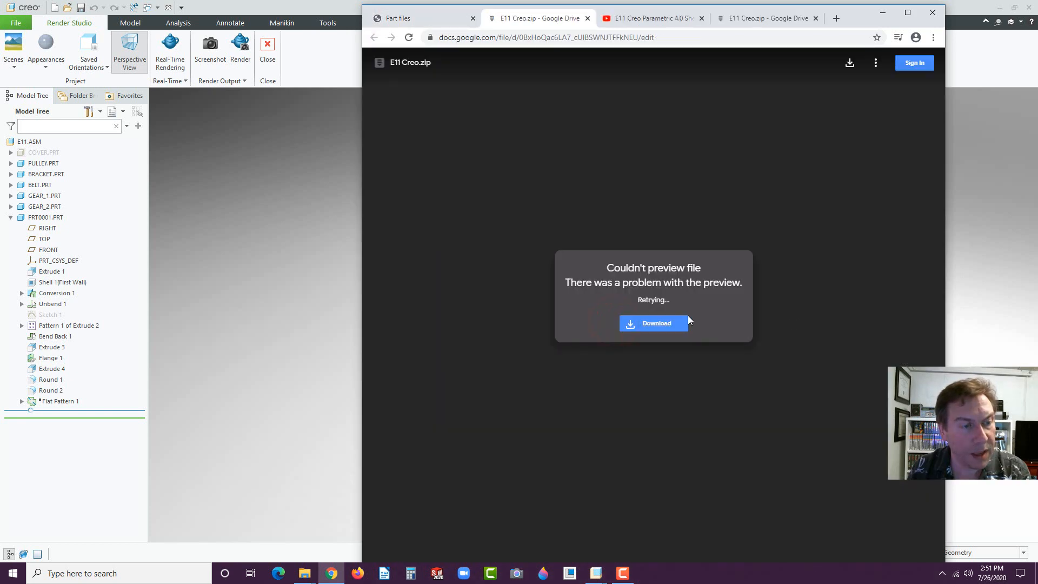
pyautogui.click(653, 324)
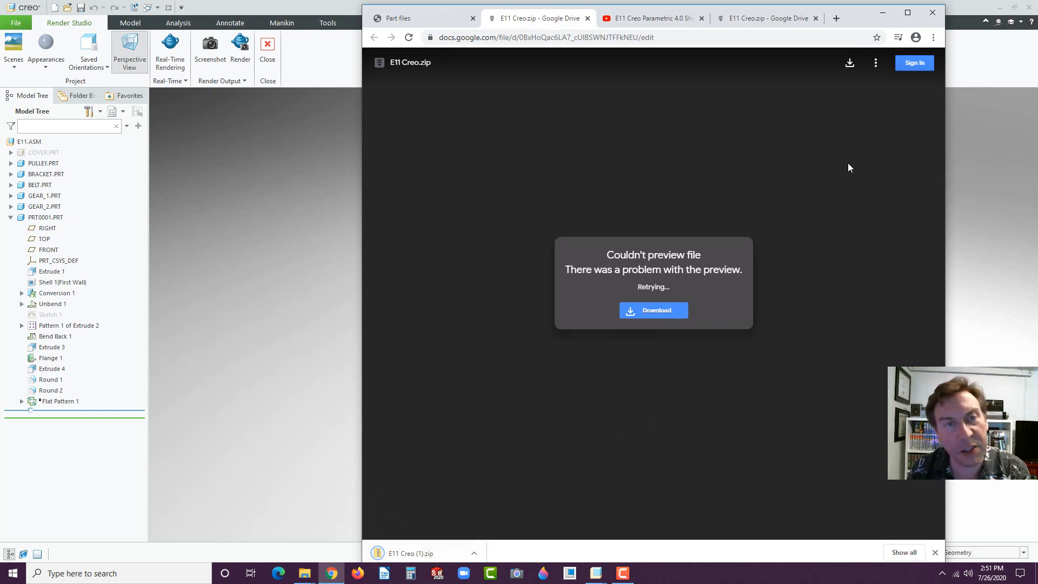
# - Open the downloaded E11 Creo archive and copy all of its part and assembly files
pyautogui.click(423, 552)
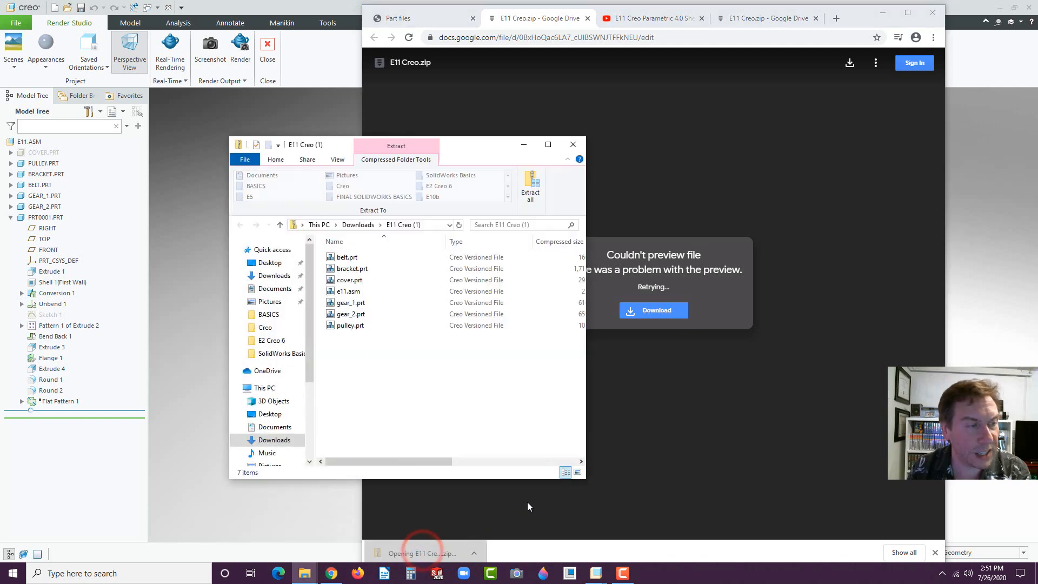
pyautogui.moveTo(497, 149); pyautogui.dragTo(801, 99)
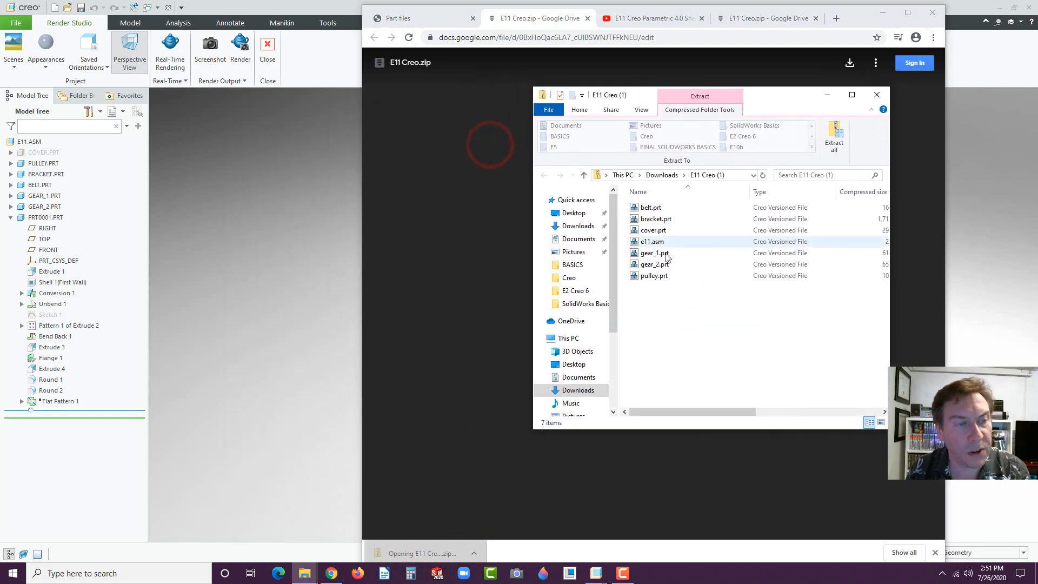
pyautogui.moveTo(686, 299); pyautogui.dragTo(644, 227)
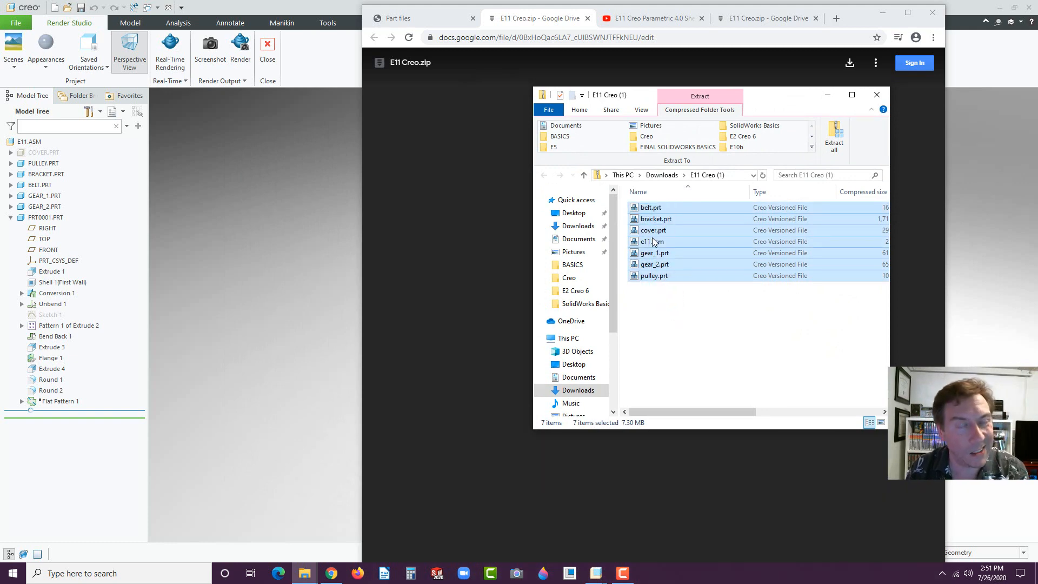
pyautogui.rightClick(654, 241)
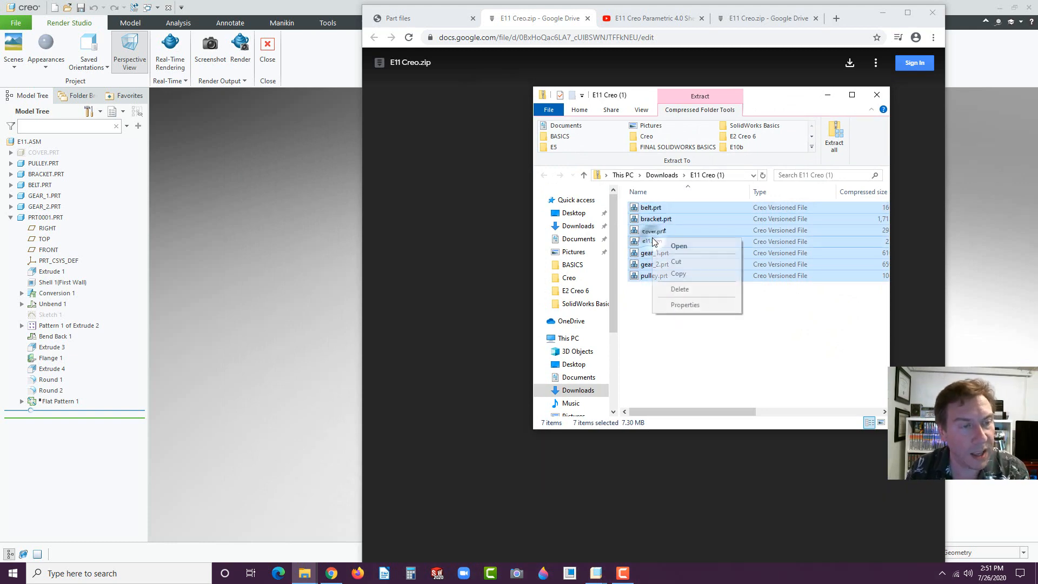
pyautogui.click(682, 276)
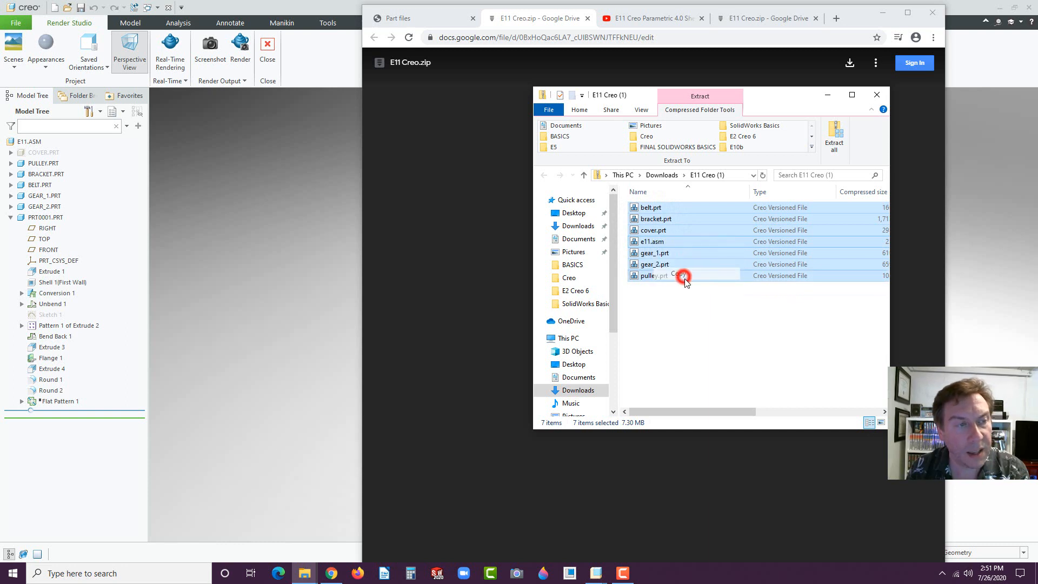
# - Create a new folder named E11b inside the Creo documents folder
pyautogui.click(569, 278)
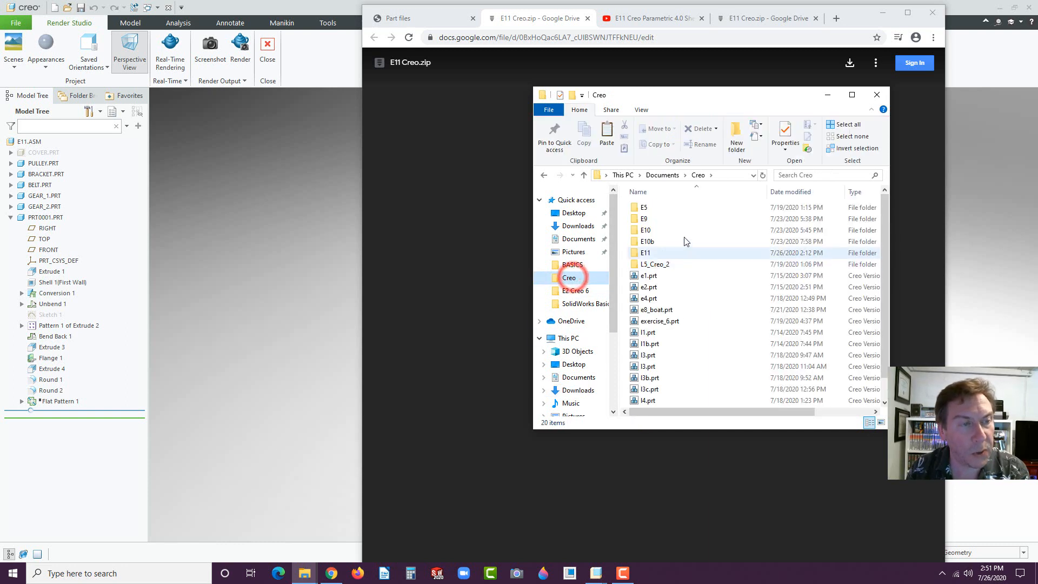
pyautogui.rightClick(684, 307)
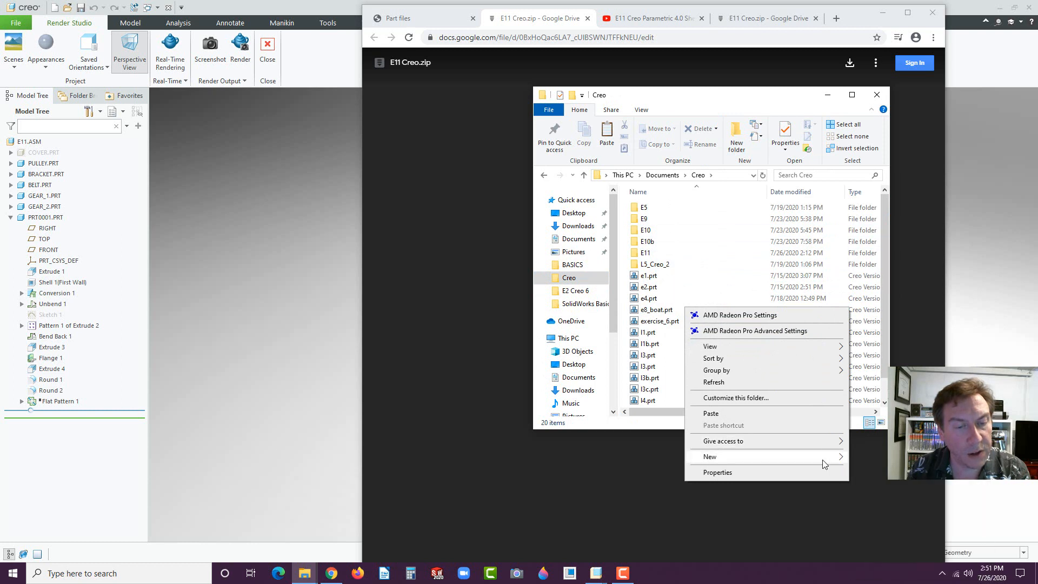
pyautogui.moveTo(826, 460)
pyautogui.click(869, 457)
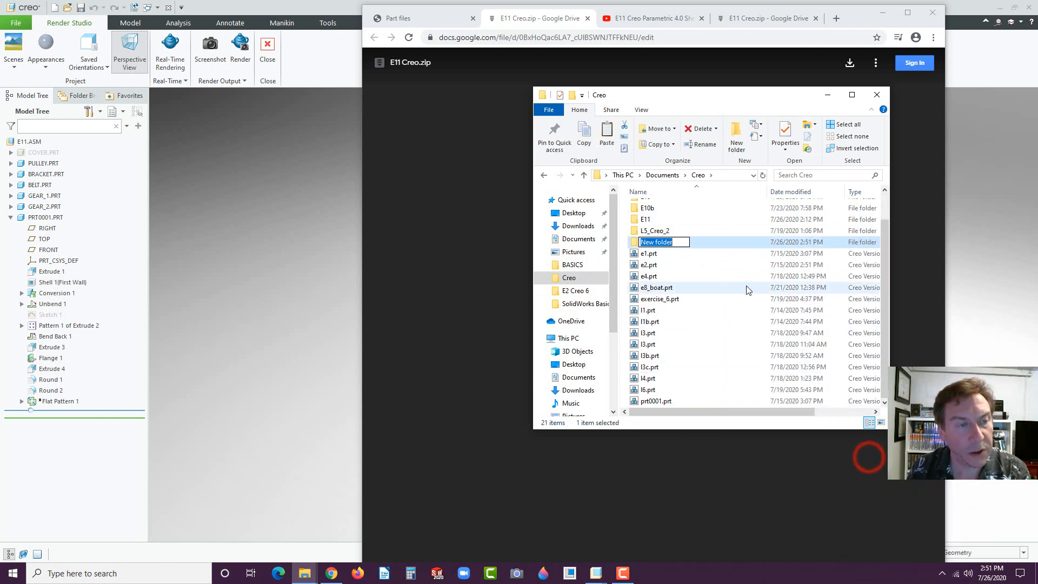
pyautogui.write('E11')
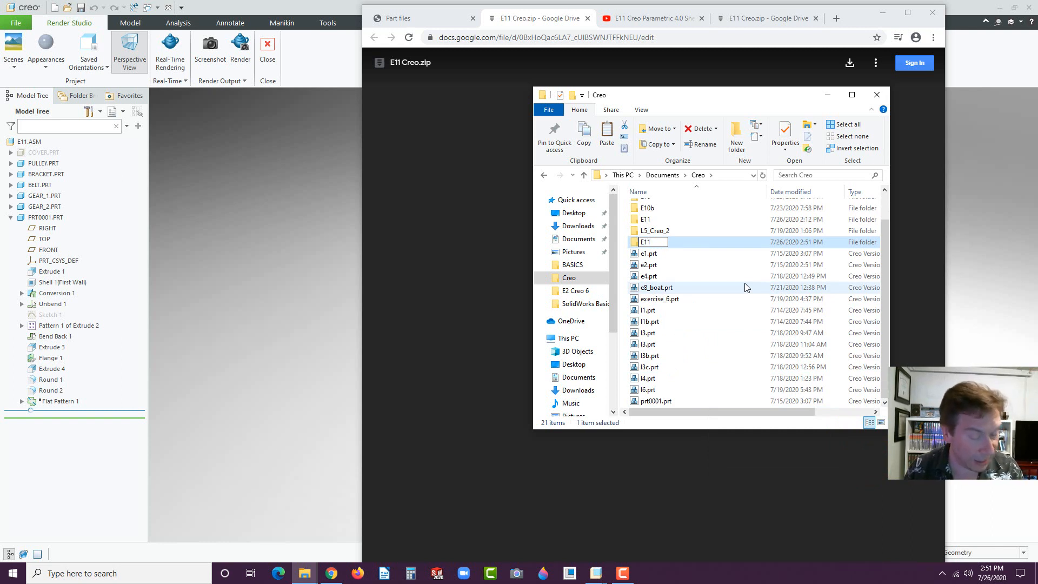
pyautogui.write('b')
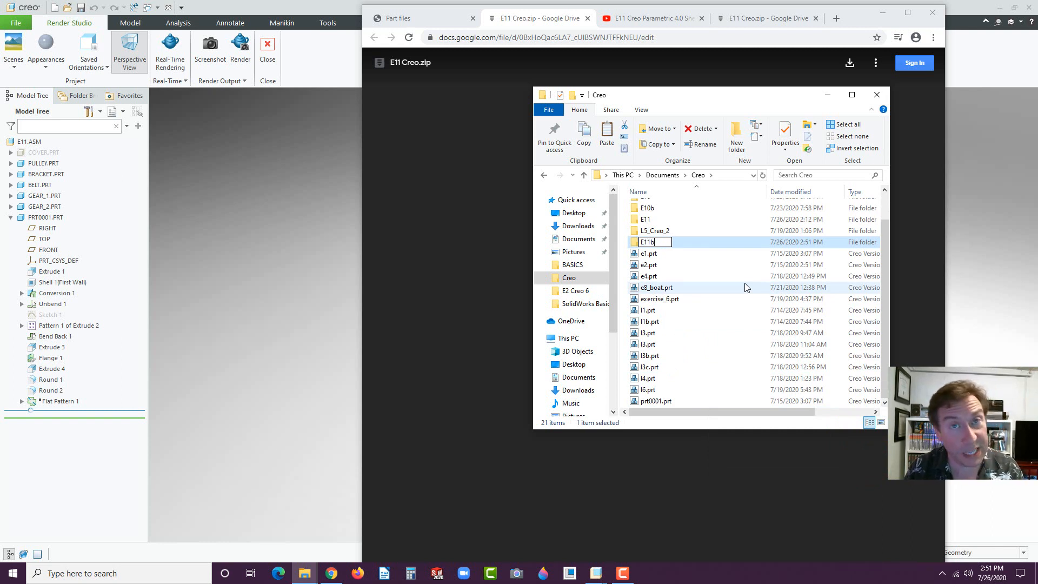
pyautogui.click(634, 246)
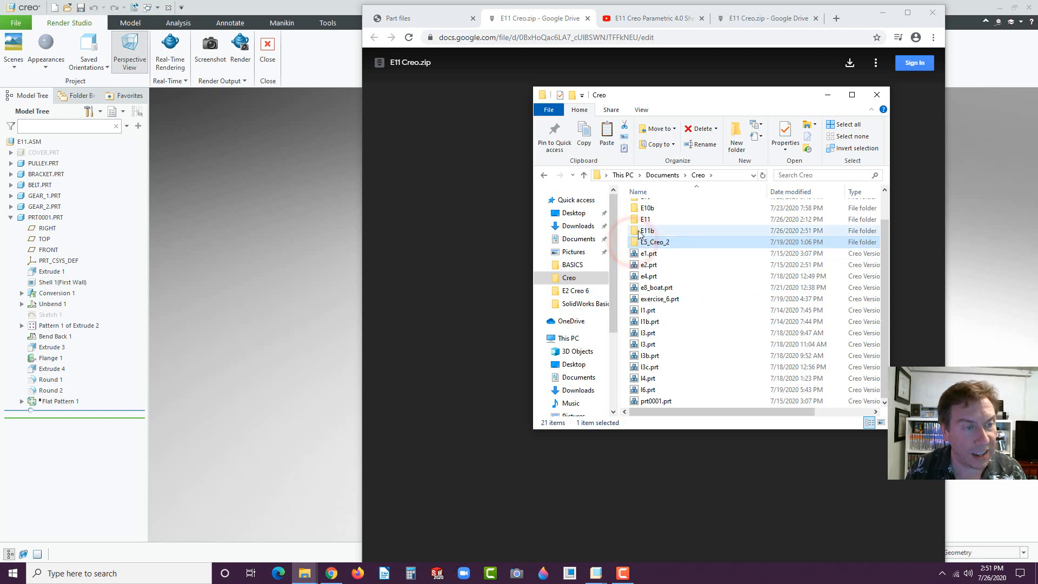
# - Paste the copied part and assembly files into the E11b folder and show them as large icons
pyautogui.doubleClick(638, 232)
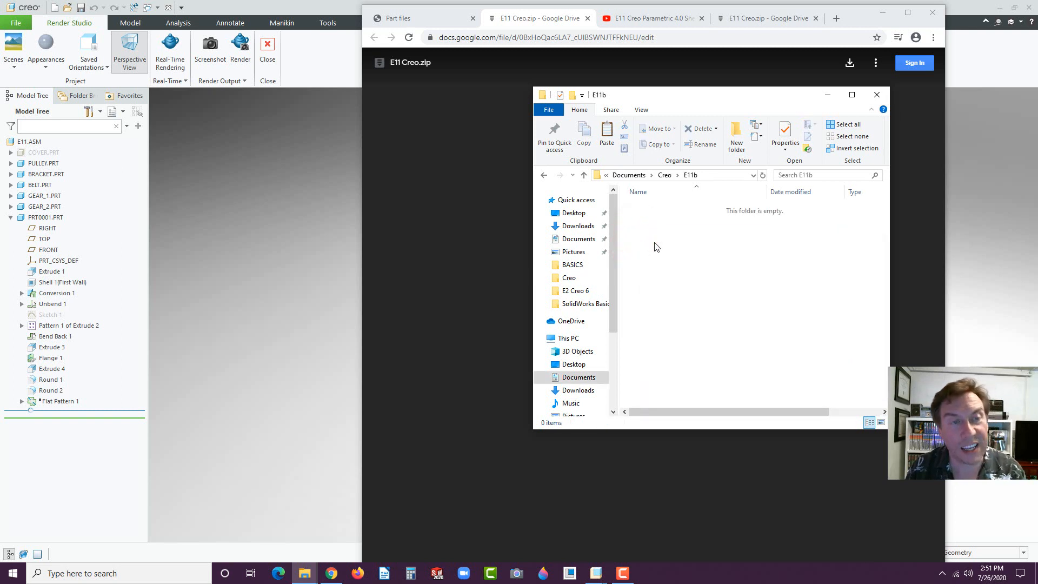
pyautogui.rightClick(683, 250)
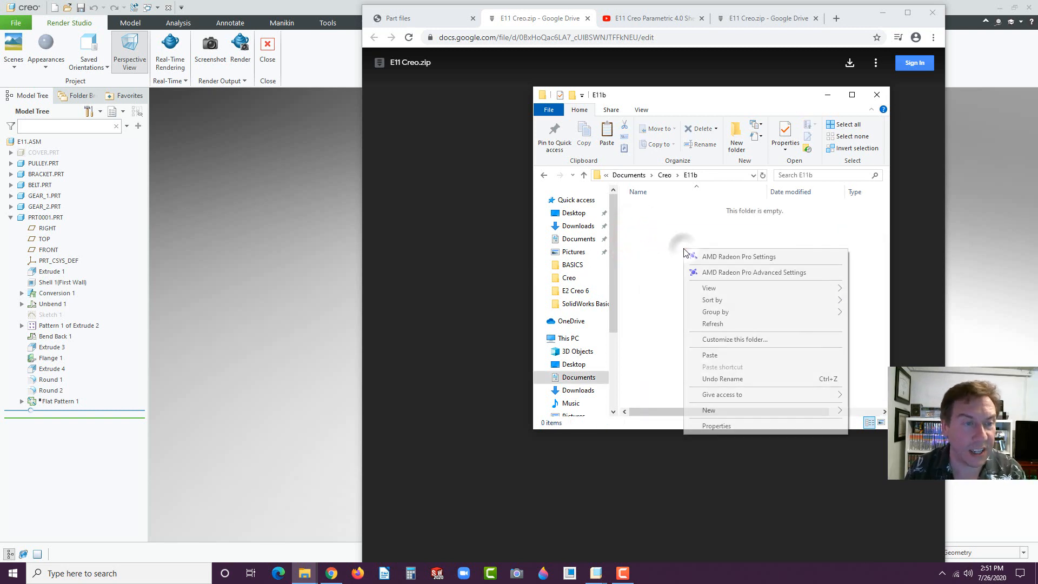
pyautogui.click(708, 354)
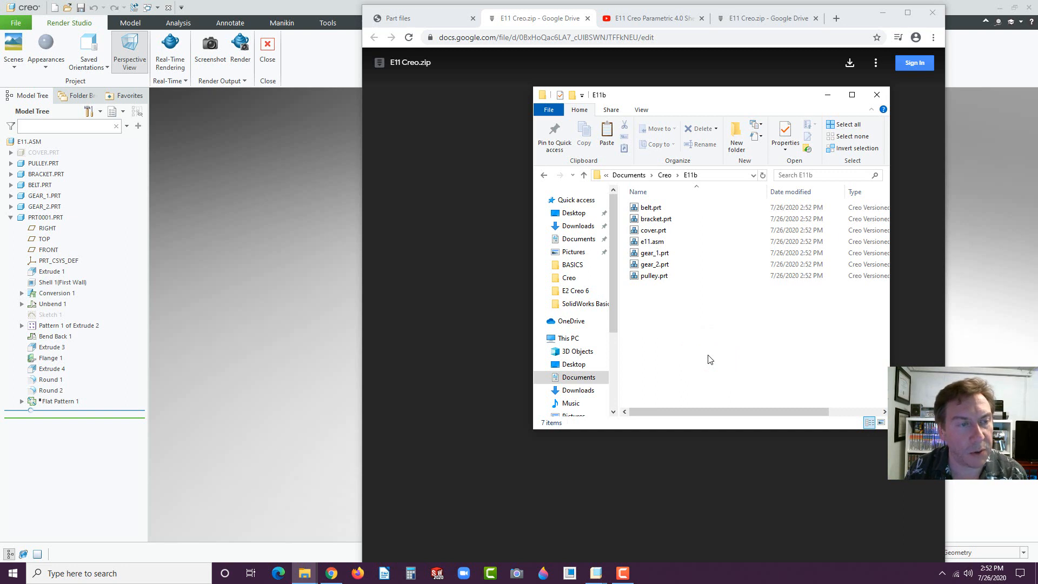
pyautogui.click(882, 423)
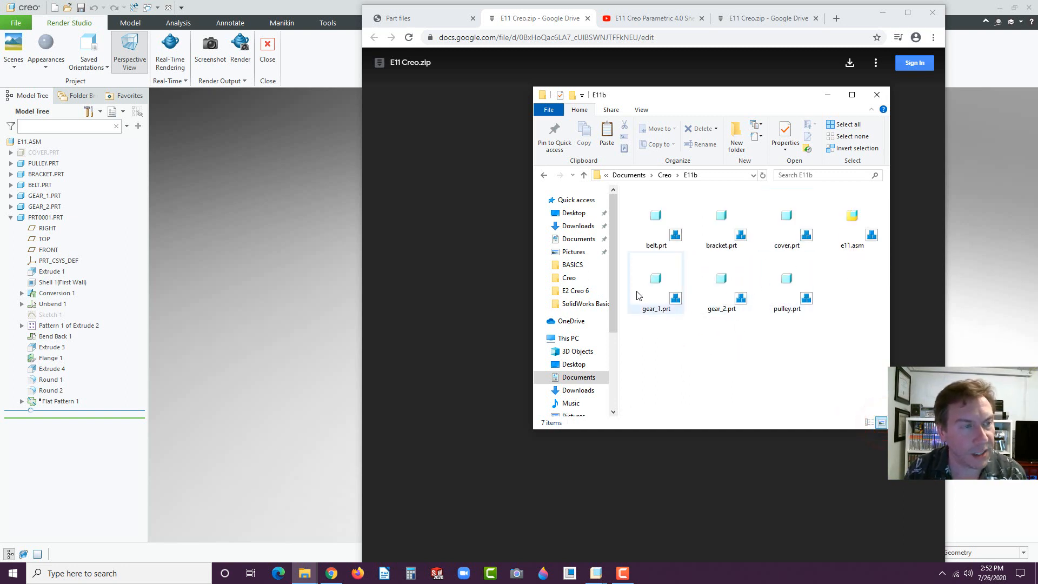
# - Switch back to Creo Parametric, leave Render Studio and set the assembly's display style to Shading With Edges
pyautogui.click(271, 219)
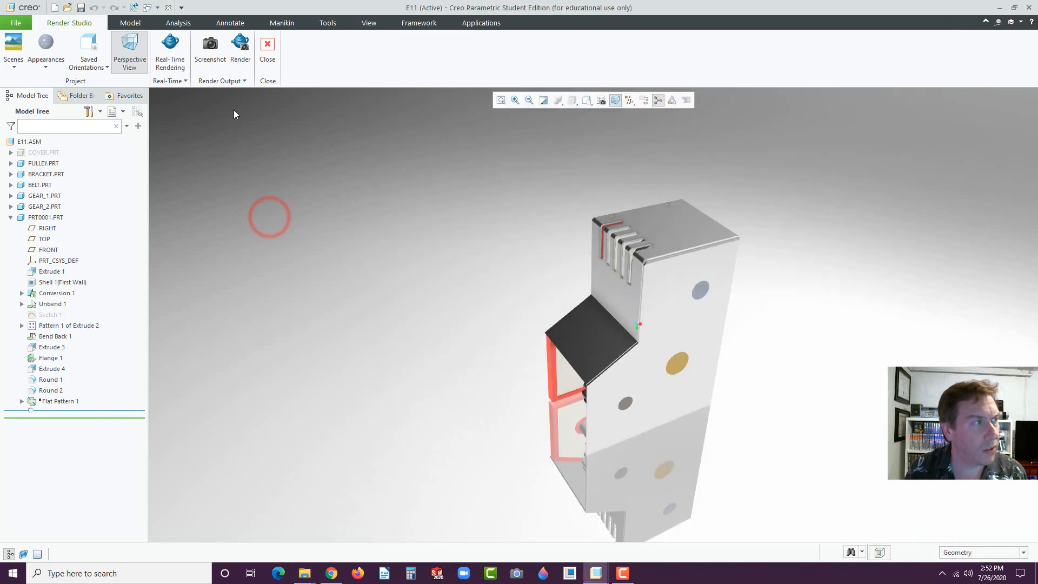
pyautogui.click(268, 47)
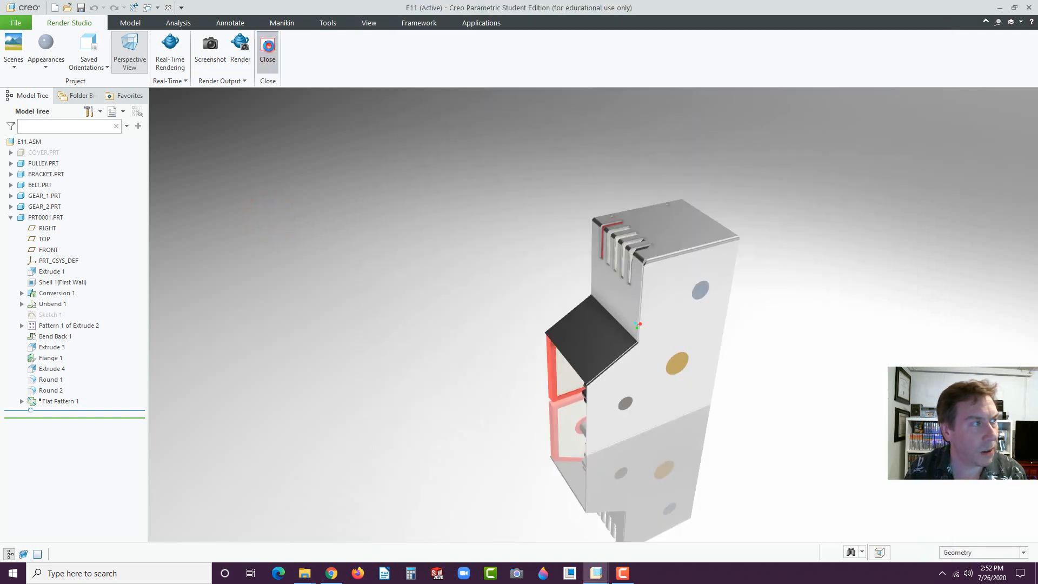
pyautogui.click(384, 160)
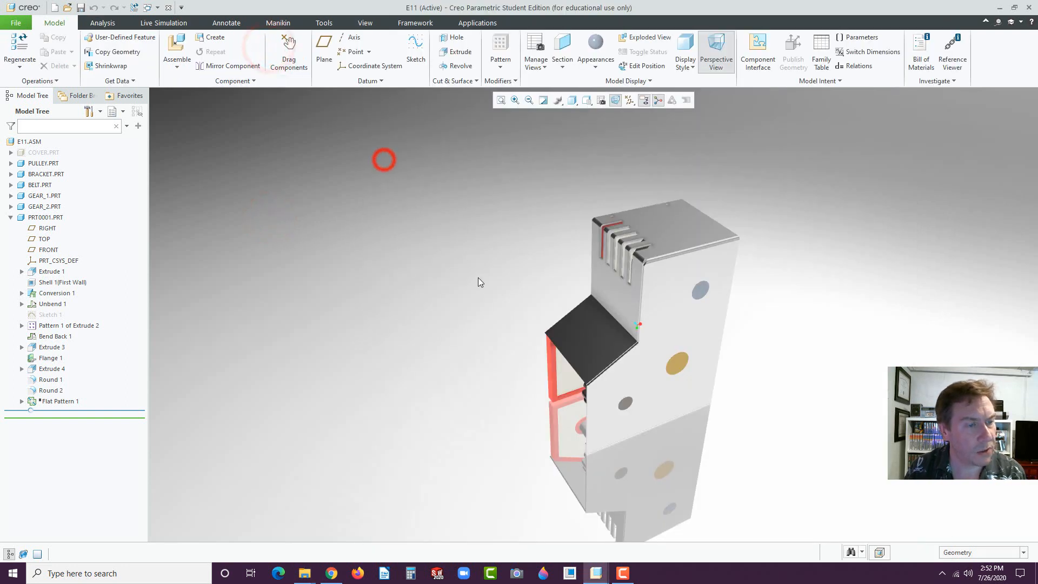
pyautogui.click(573, 104)
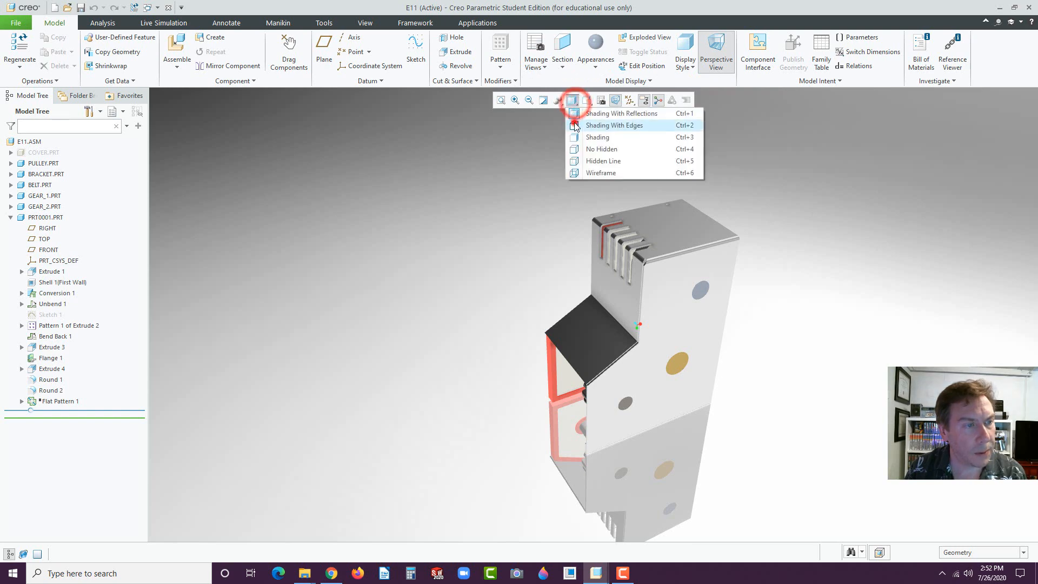
pyautogui.click(573, 122)
pyautogui.click(456, 188)
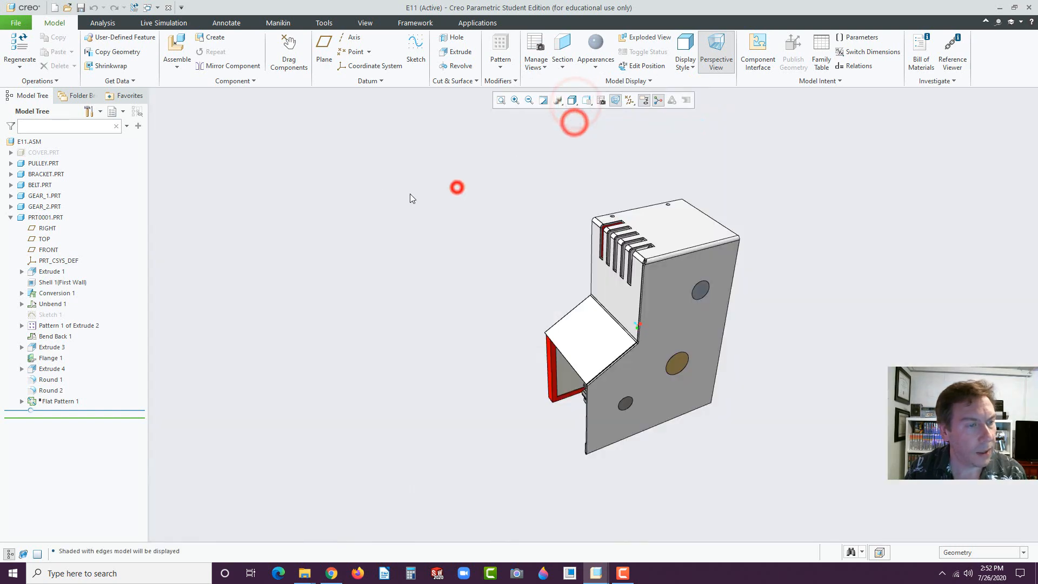
pyautogui.click(17, 25)
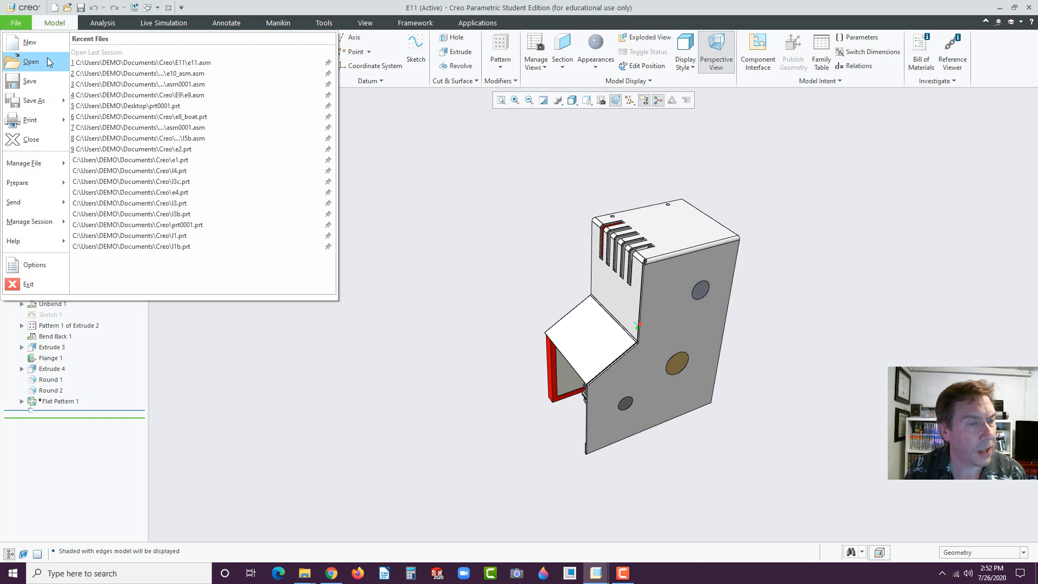
pyautogui.click(414, 145)
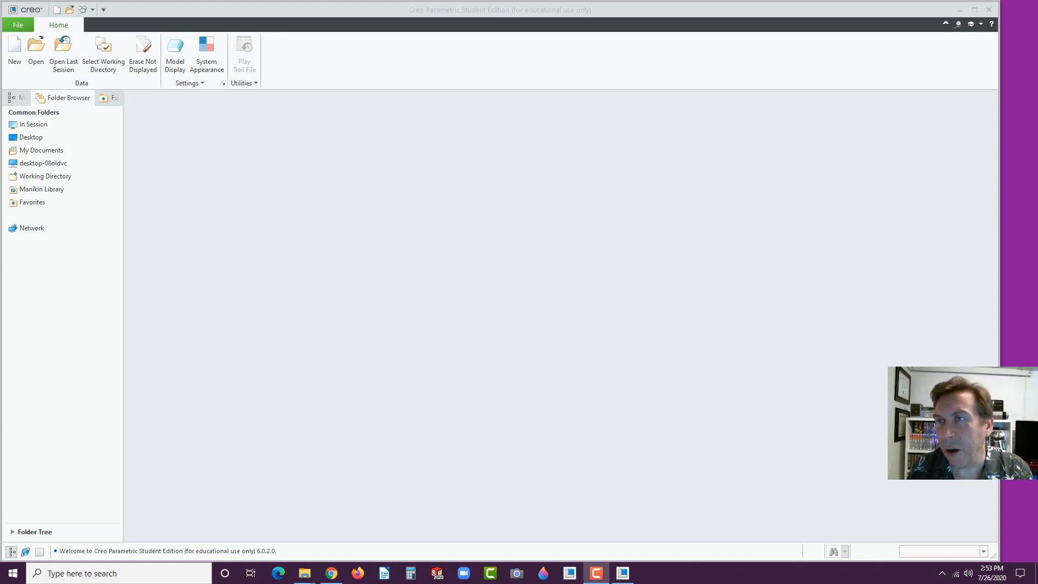
# - Switch to the browser and open the Creo Parametric 6.0 Basics training guide from the site's instructional manuals
pyautogui.moveTo(1037, 41); pyautogui.dragTo(861, 28)
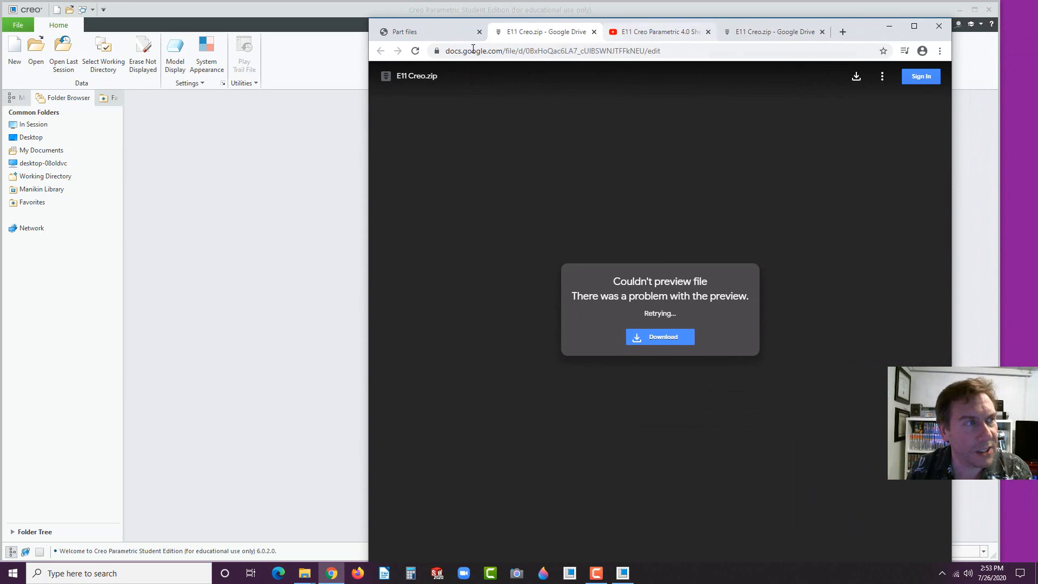
pyautogui.click(440, 32)
pyautogui.scroll(3, 619, 141)
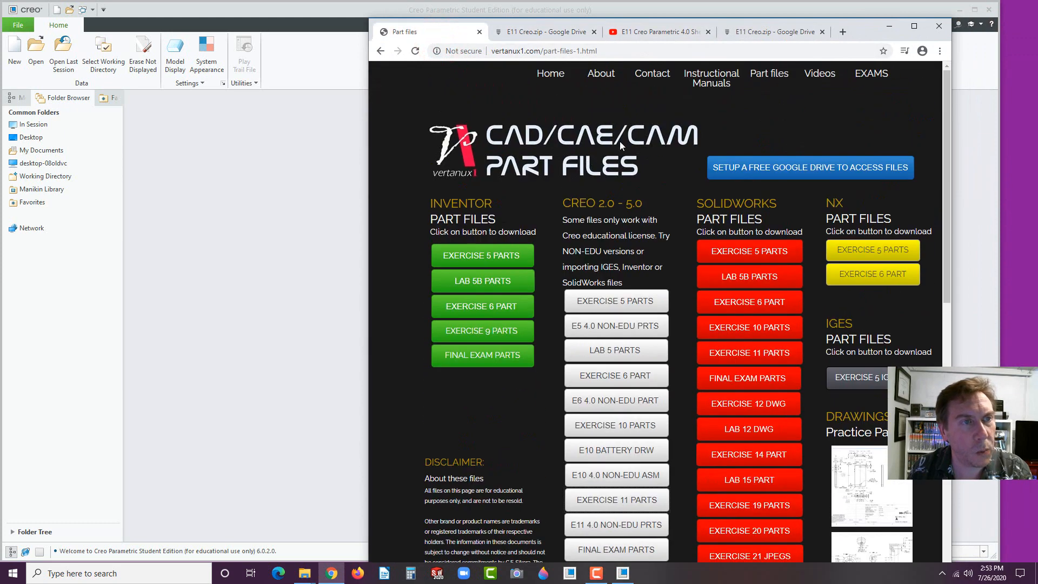
pyautogui.click(708, 78)
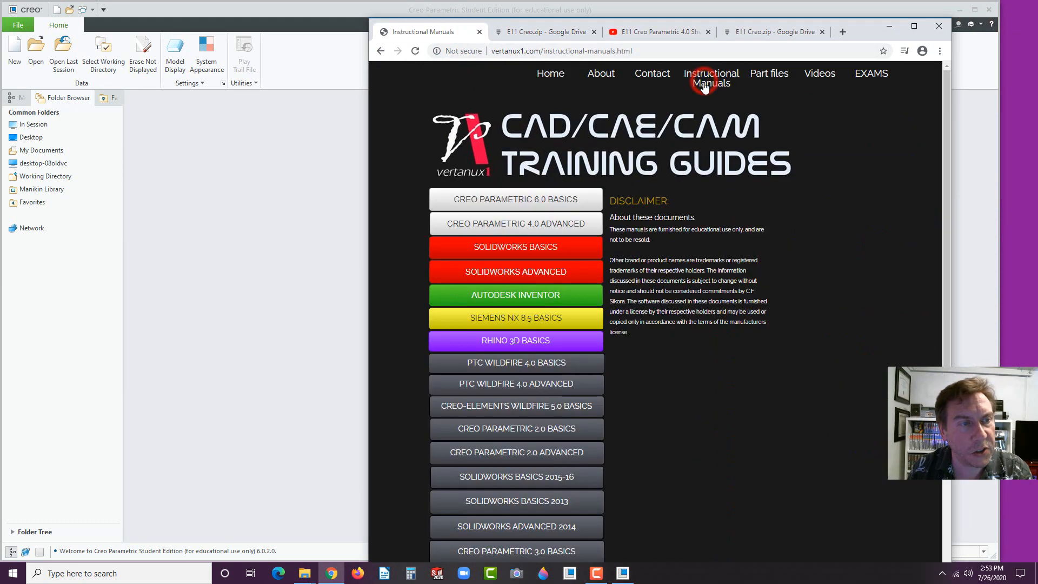
pyautogui.click(528, 202)
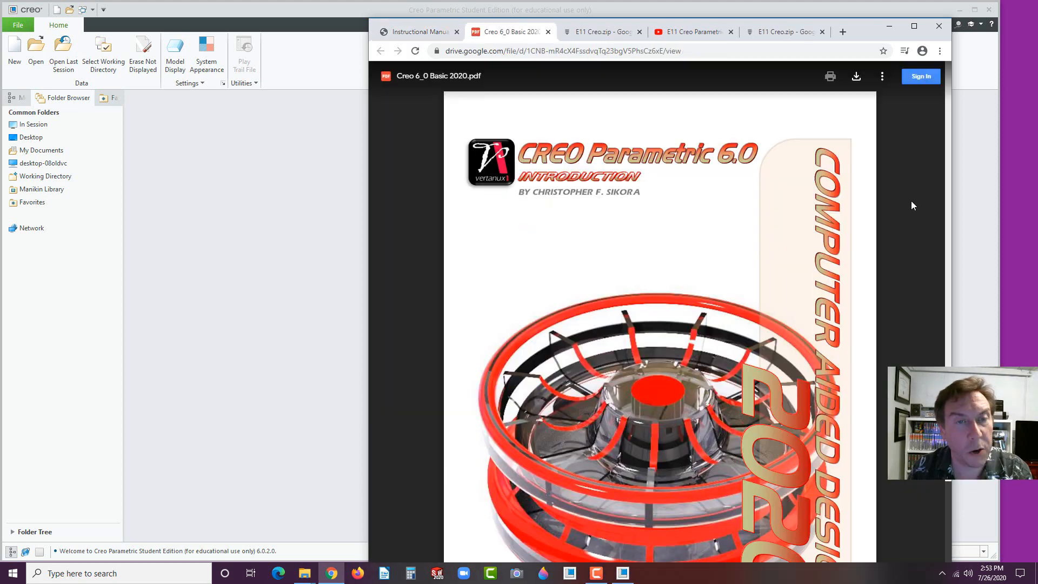
# - Examine the guide's sheet metal enclosure exercise and the bonus information on processors and multiprocessing
pyautogui.moveTo(948, 80); pyautogui.dragTo(947, 523)
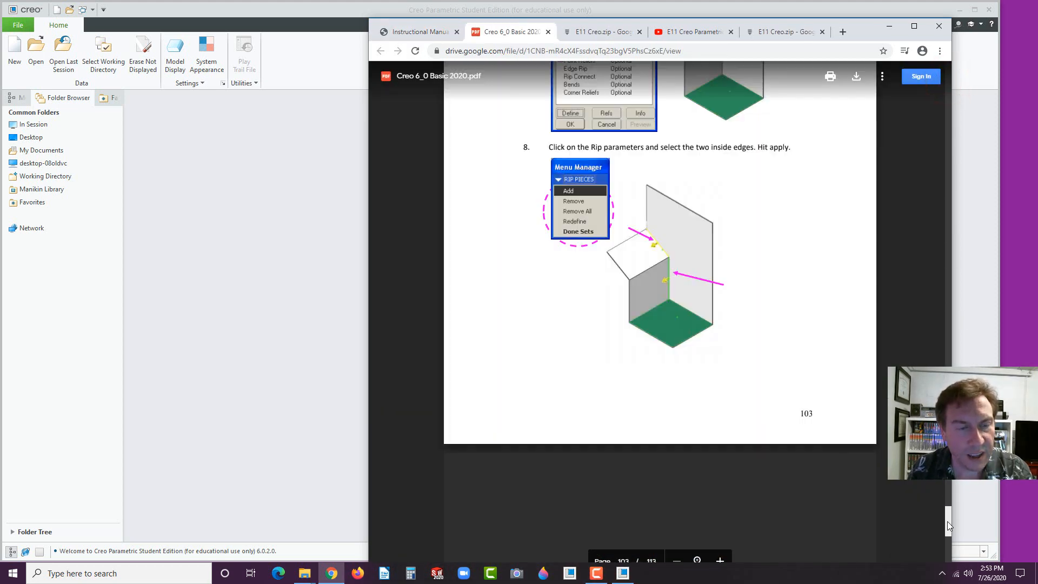
pyautogui.scroll(-15, 869, 438)
pyautogui.scroll(-15, 868, 438)
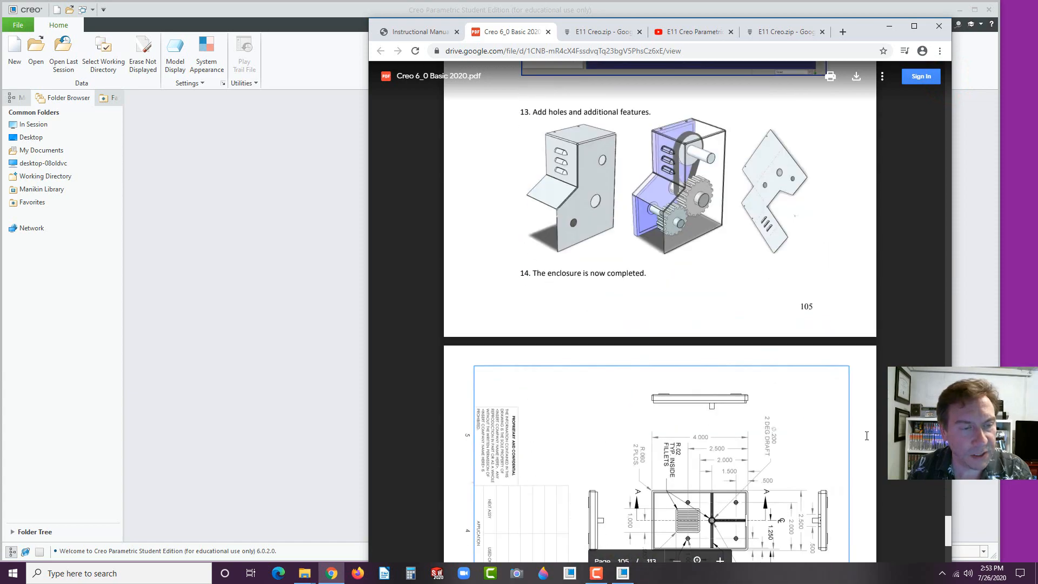
pyautogui.scroll(-7, 735, 265)
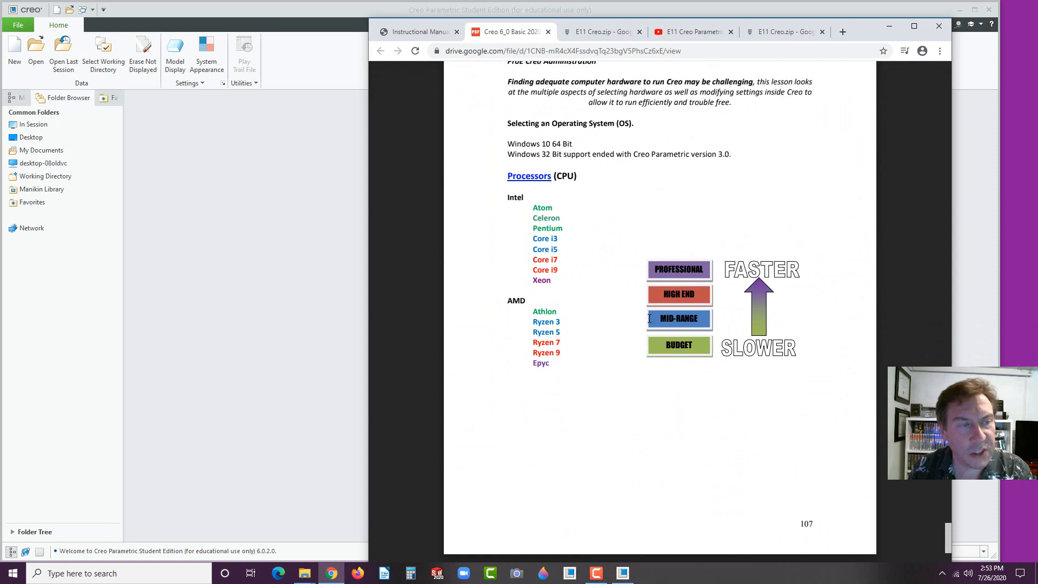
pyautogui.scroll(2, 649, 318)
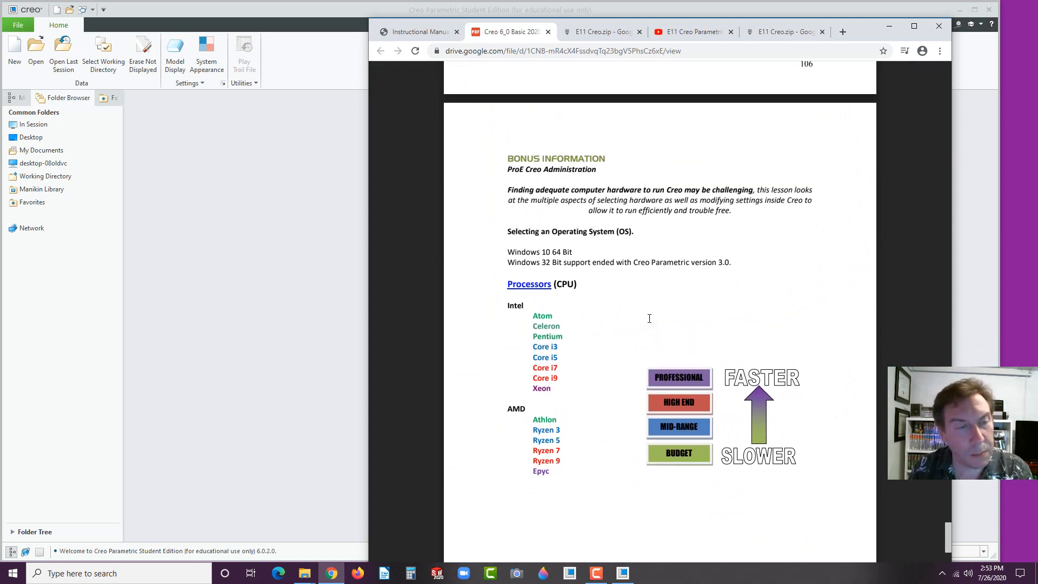
pyautogui.scroll(-10, 624, 291)
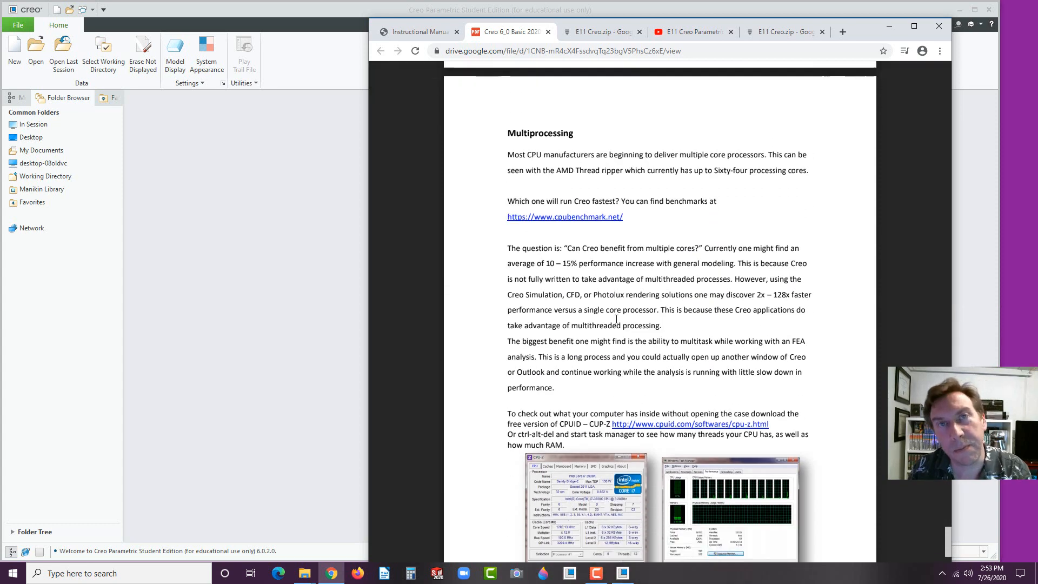
pyautogui.scroll(10, 617, 320)
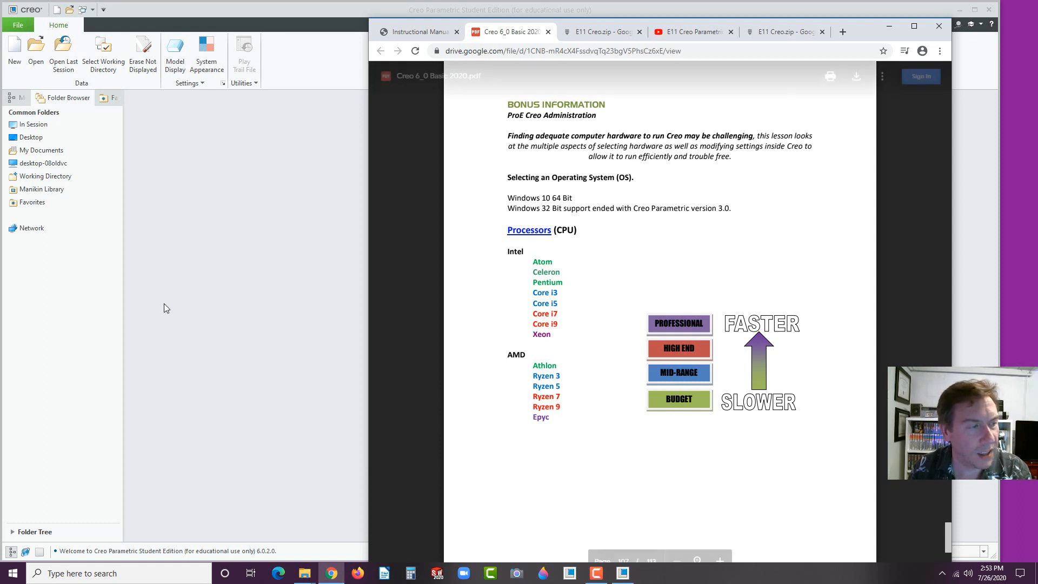
# - Return to Creo Parametric and open the e11.asm assembly from the E11b folder inside the Creo documents folder
pyautogui.click(196, 261)
pyautogui.click(178, 197)
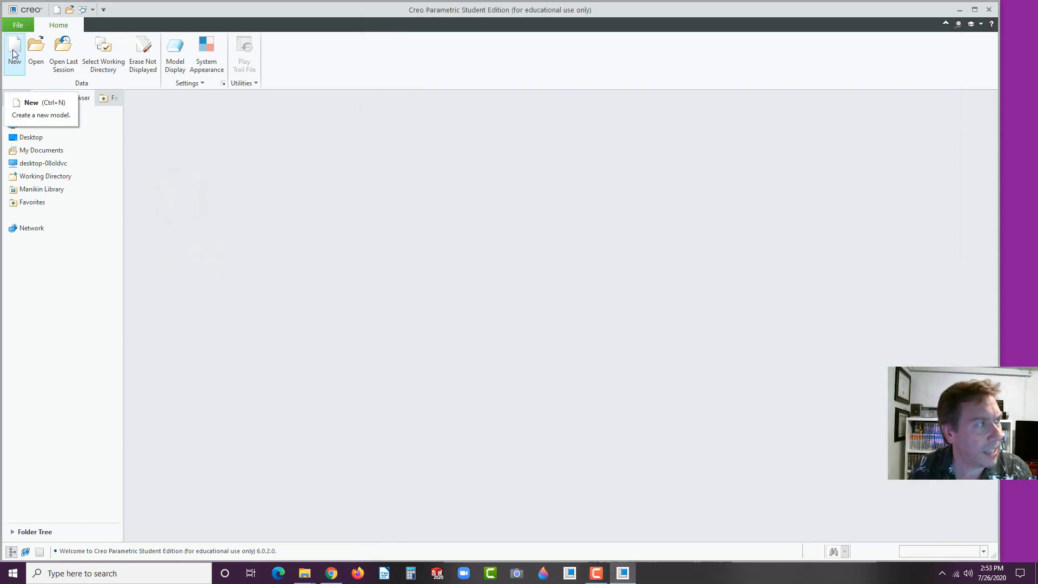
pyautogui.click(35, 47)
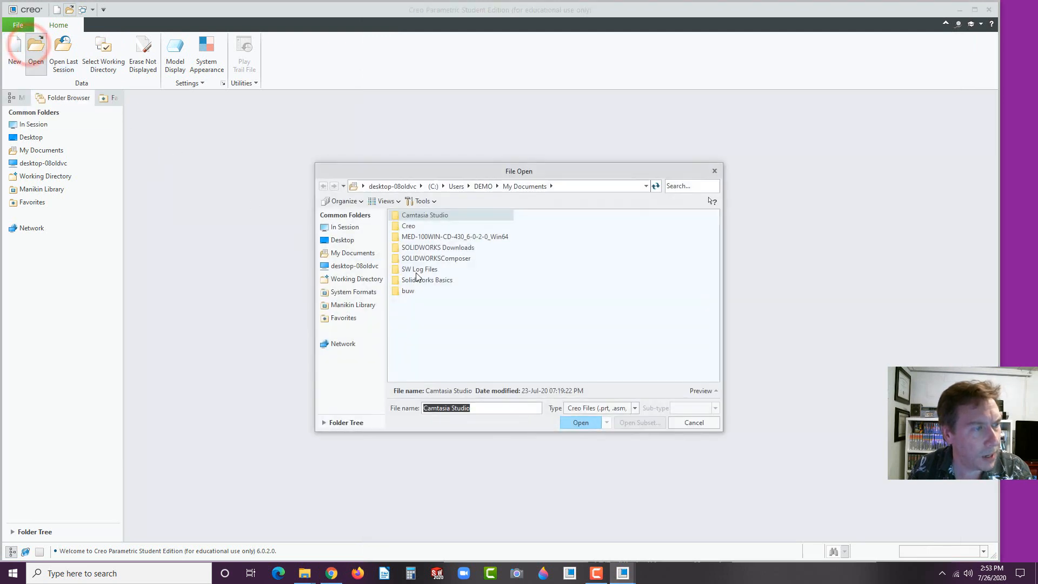
pyautogui.doubleClick(409, 227)
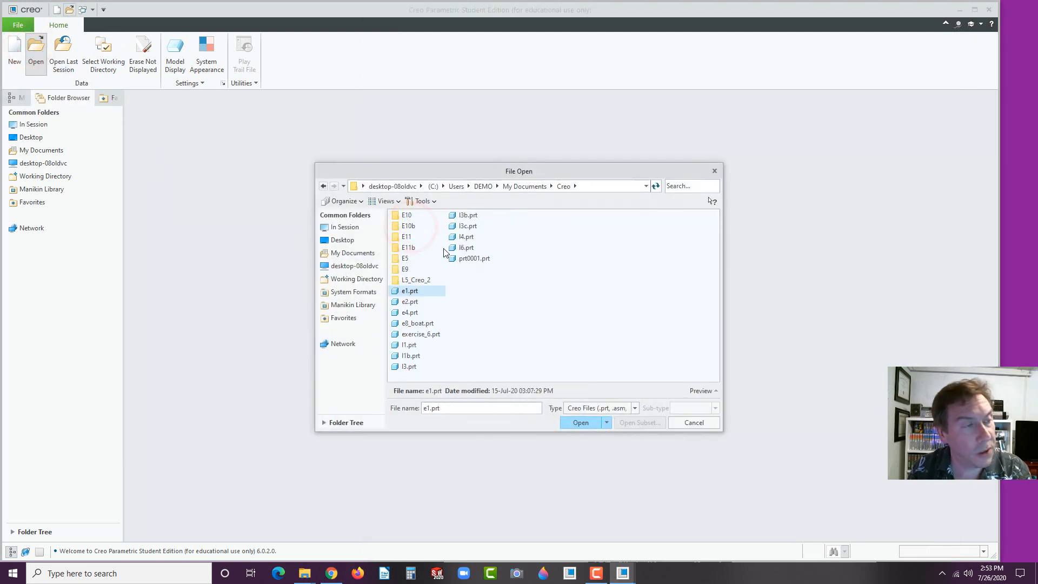
pyautogui.doubleClick(409, 248)
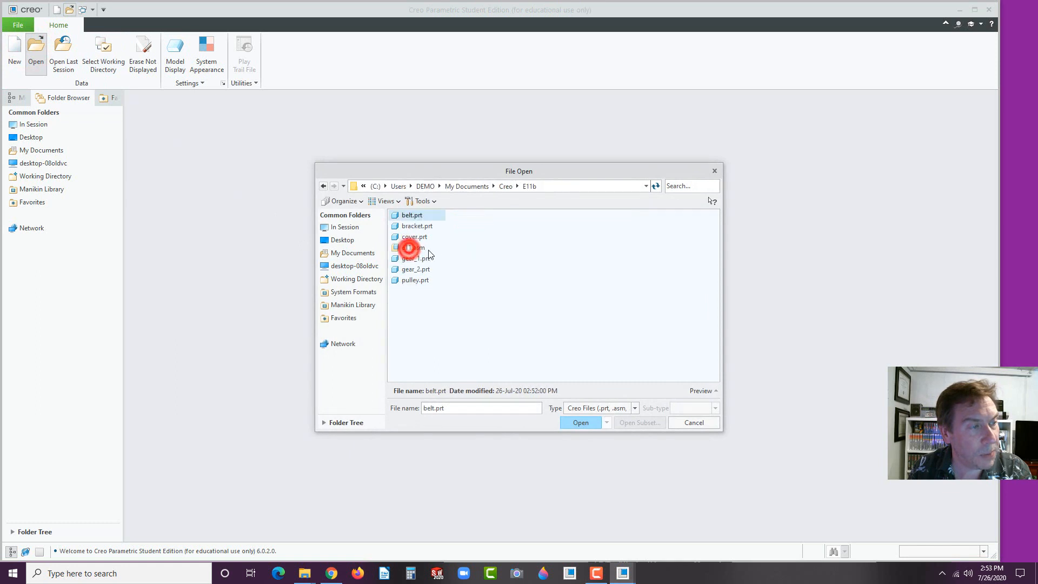
pyautogui.click(411, 249)
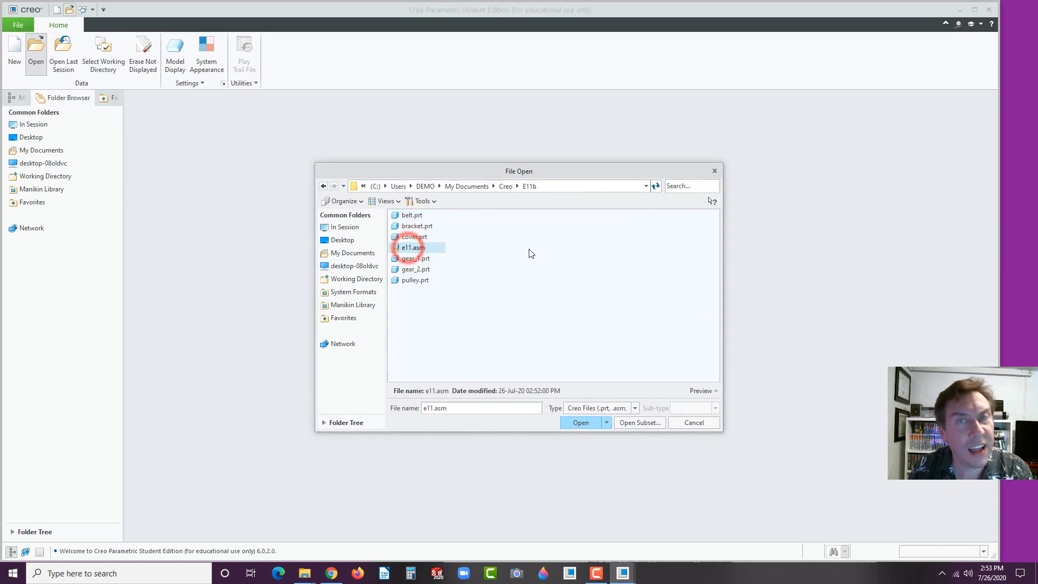
pyautogui.click(588, 423)
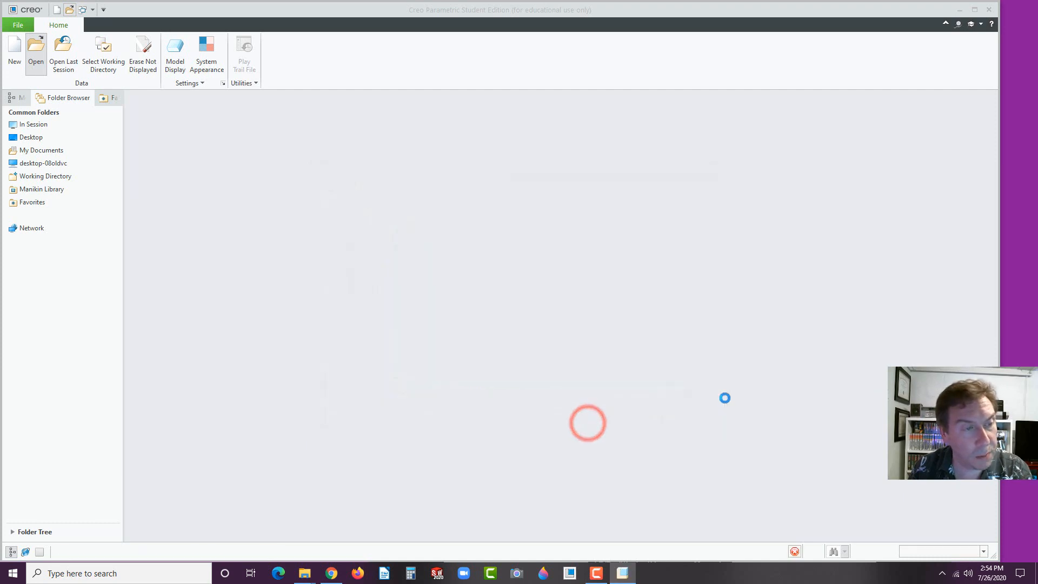
# - Turn off the display of all datum axes, points, coordinate systems and planes in the assembly
pyautogui.moveTo(605, 258)
pyautogui.mouseDown(button='middle')
pyautogui.moveTo(676, 329)
pyautogui.moveTo(642, 324)
pyautogui.moveTo(631, 305)
pyautogui.mouseUp(button='middle')
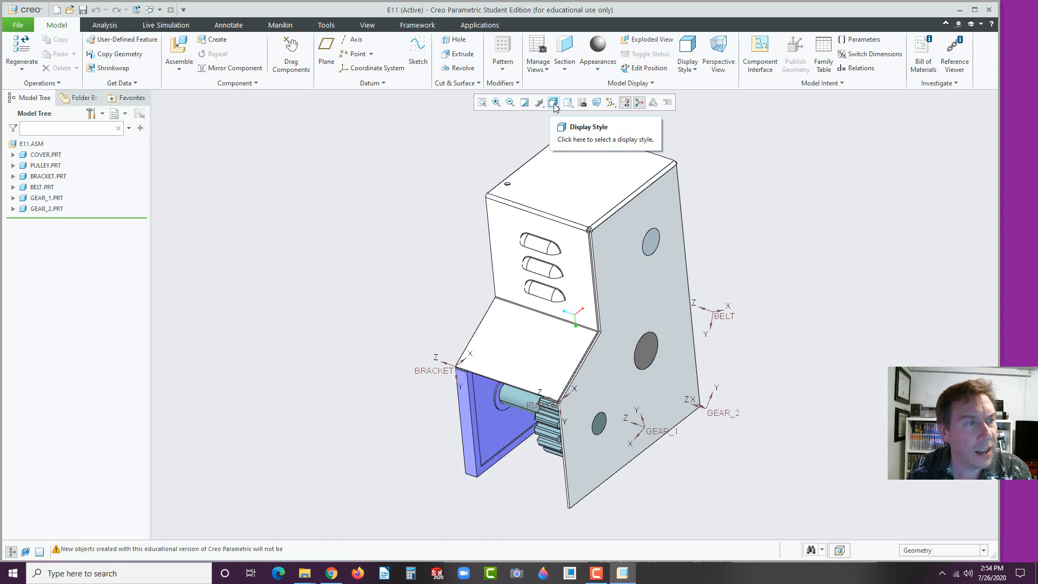
pyautogui.click(610, 102)
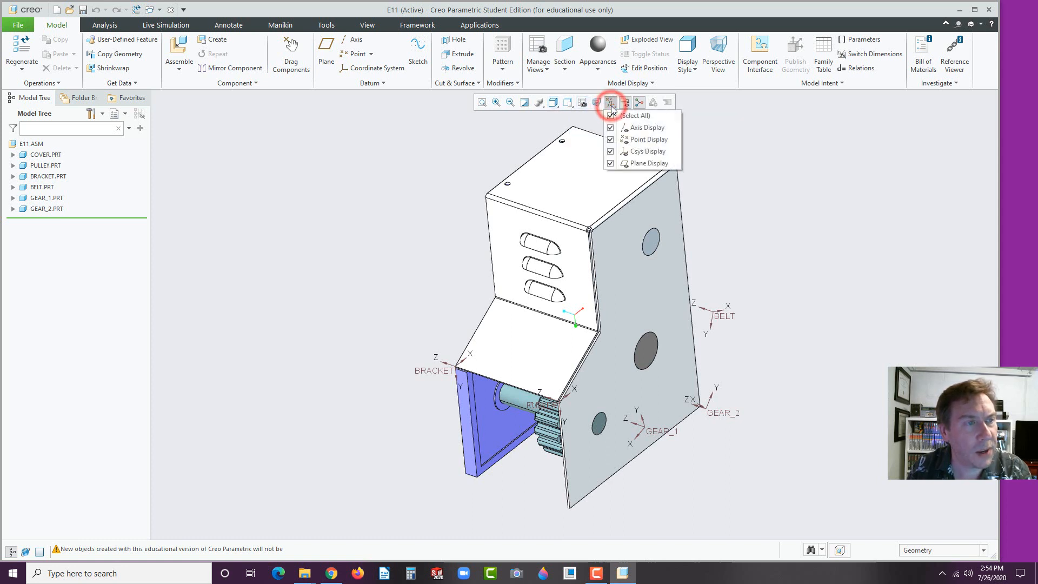
pyautogui.click(610, 116)
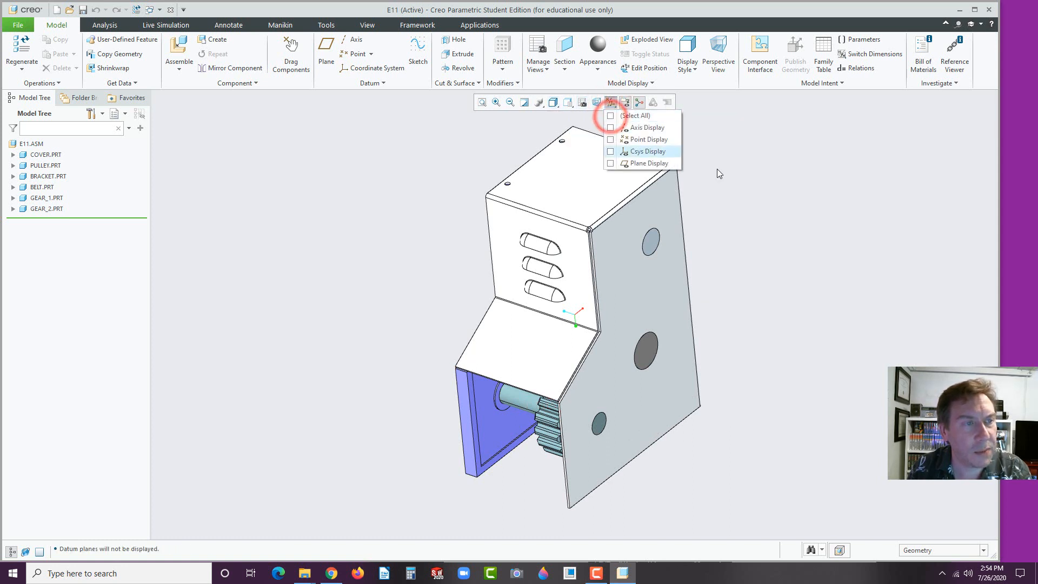
pyautogui.click(770, 177)
# - Hide the existing COVER part to expose the bracket, gears, pulley and belt
pyautogui.moveTo(699, 201)
pyautogui.mouseDown(button='middle')
pyautogui.moveTo(711, 200)
pyautogui.moveTo(702, 186)
pyautogui.moveTo(649, 186)
pyautogui.mouseUp(button='middle')
pyautogui.click(620, 186)
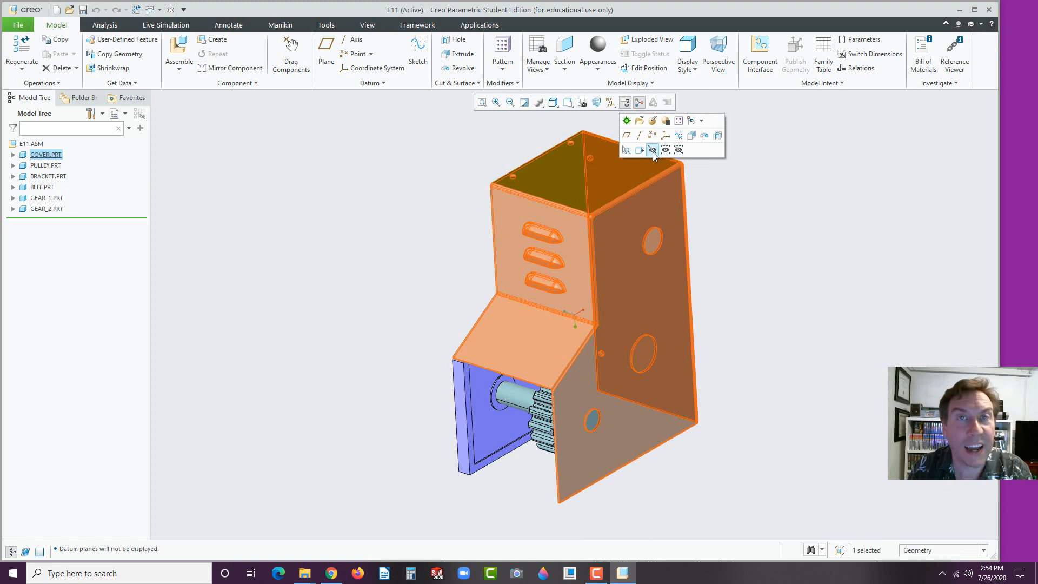
pyautogui.click(653, 151)
pyautogui.moveTo(666, 230); pyautogui.dragTo(659, 244, button='middle')
pyautogui.scroll(2, 494, 335)
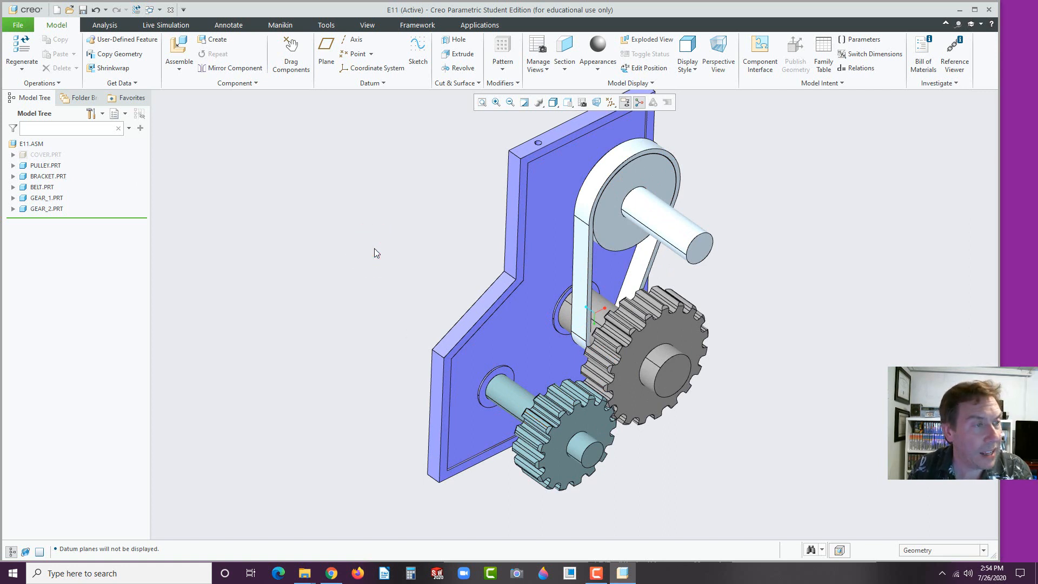
pyautogui.scroll(-1, 427, 286)
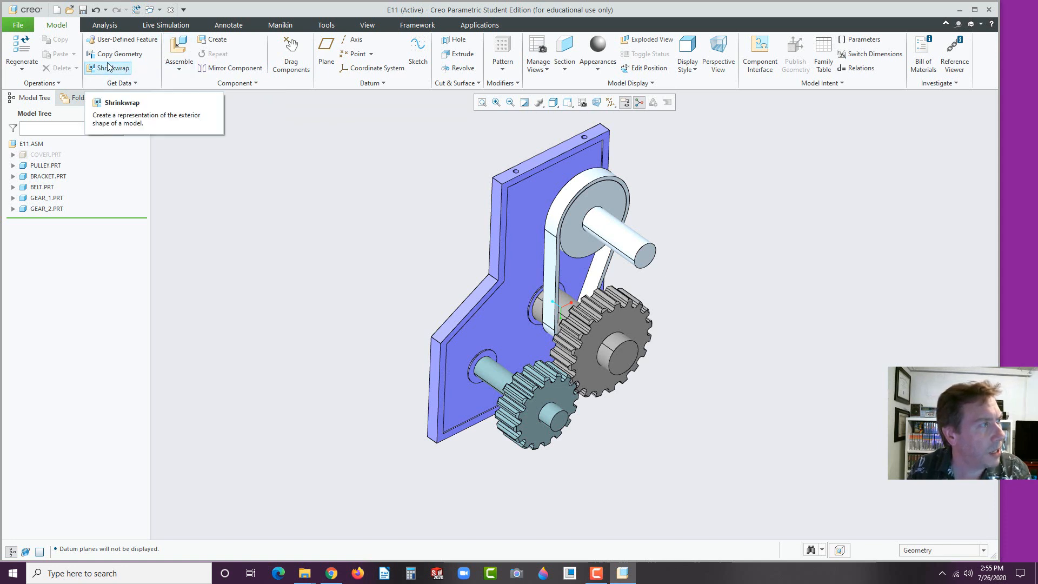
# - Create a new solid part named COVER_B in the assembly using the Copy from existing creation method
pyautogui.click(214, 39)
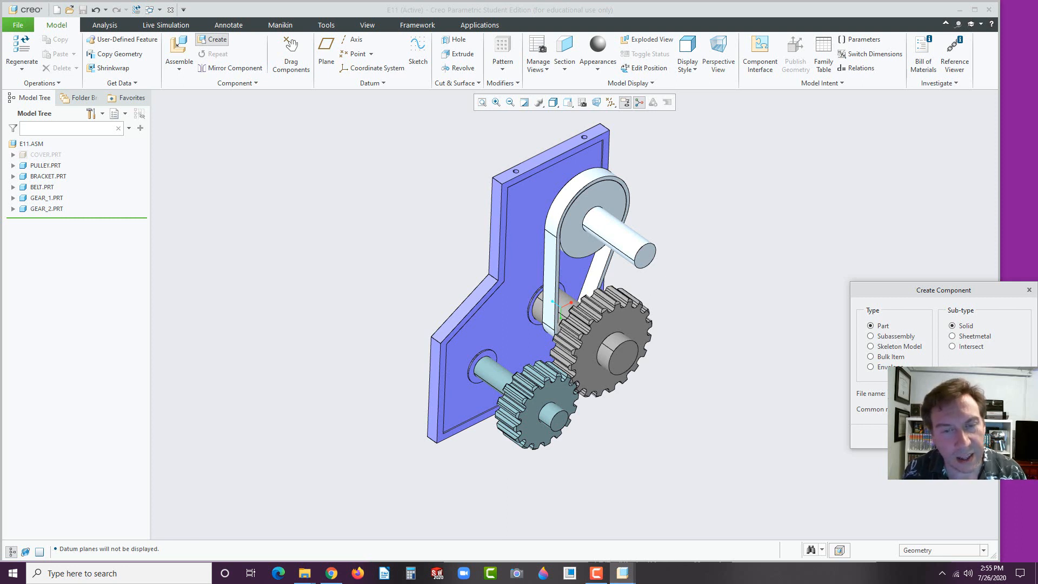
pyautogui.press('Return')
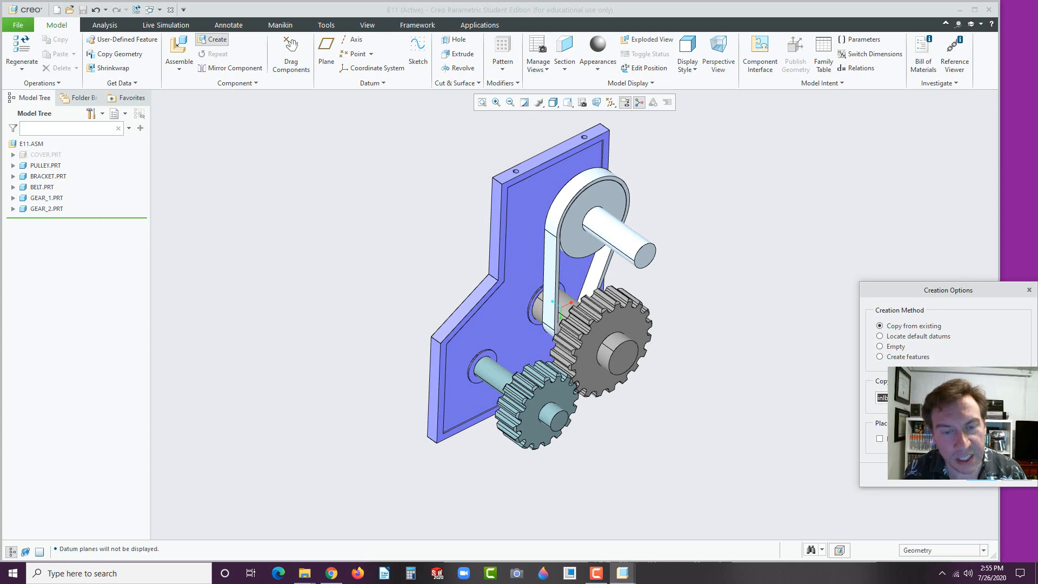
pyautogui.click(980, 477)
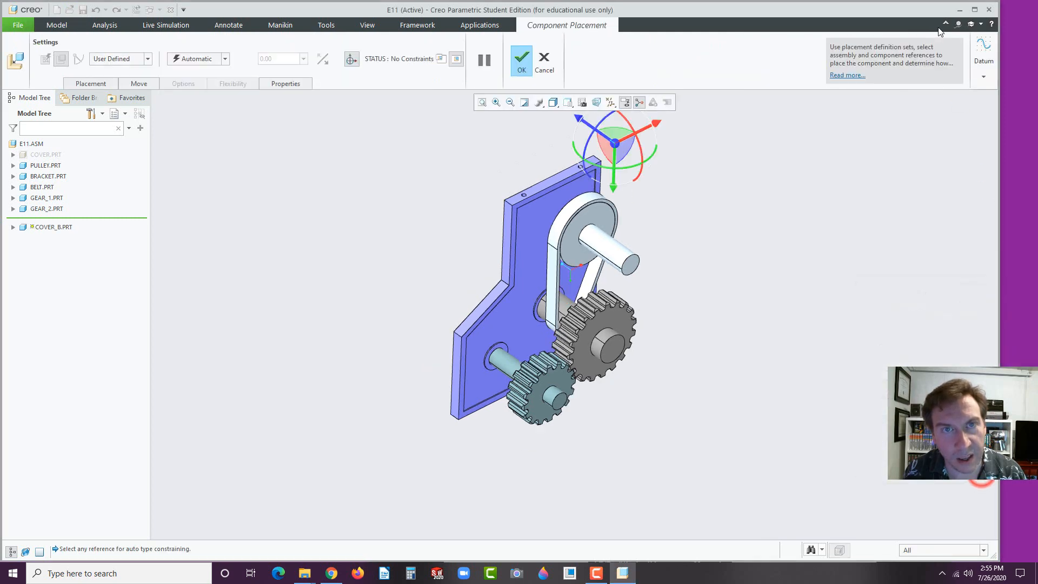
# - Maximize the window and place COVER_B in the assembly with the Default constraint
pyautogui.click(975, 10)
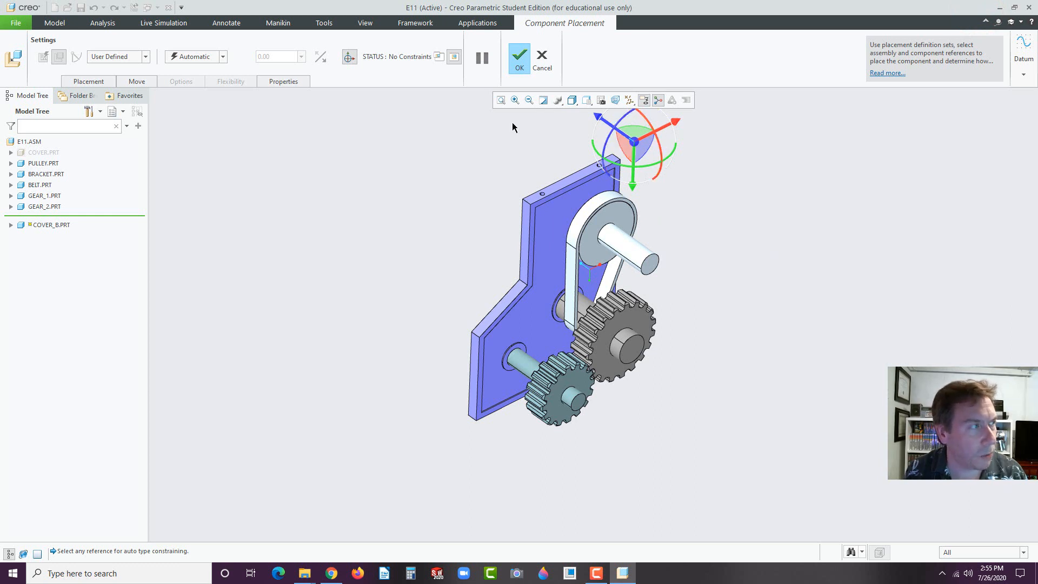
pyautogui.click(222, 57)
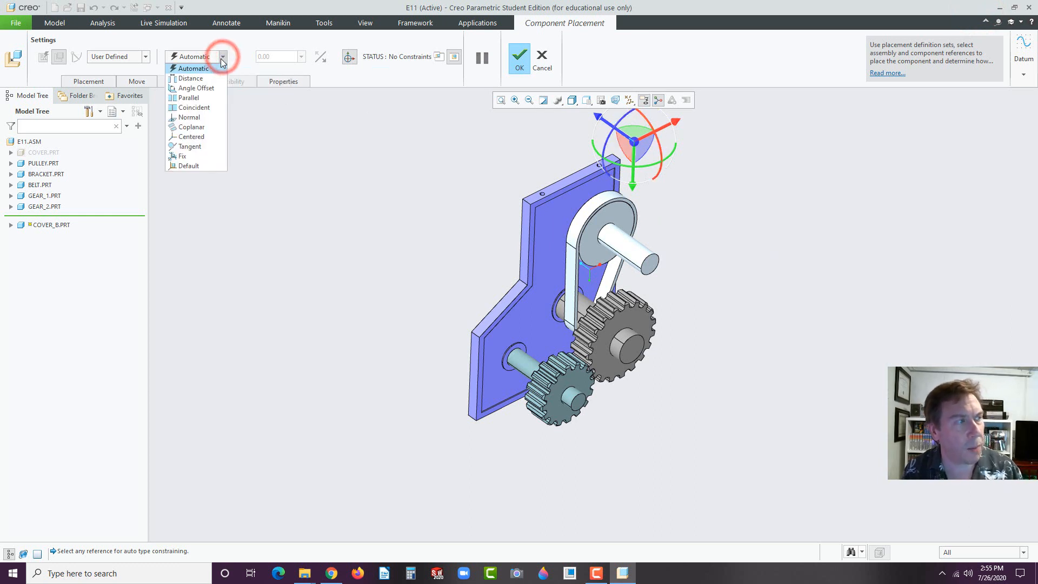
pyautogui.click(180, 165)
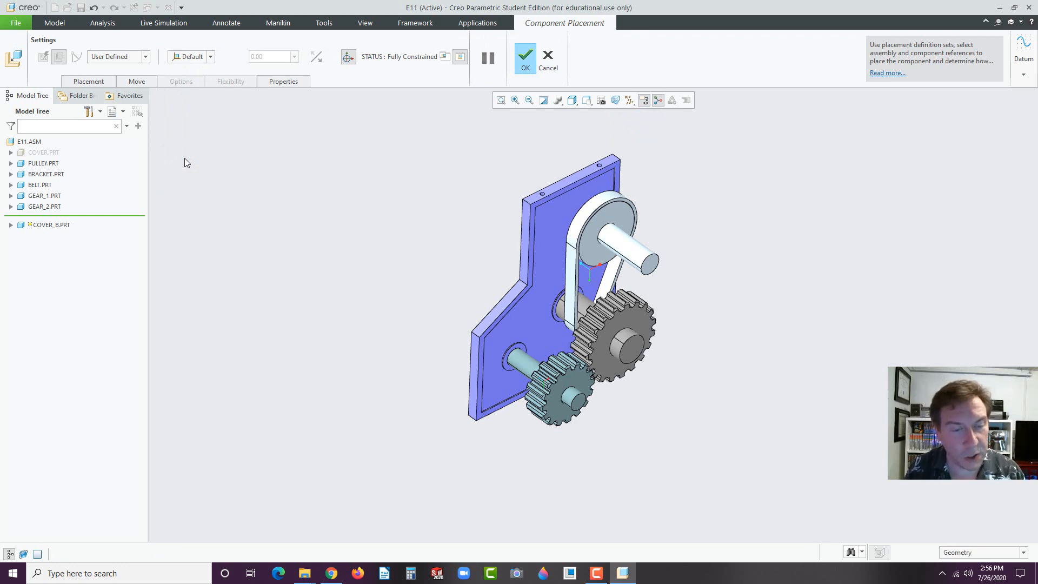
pyautogui.click(295, 131)
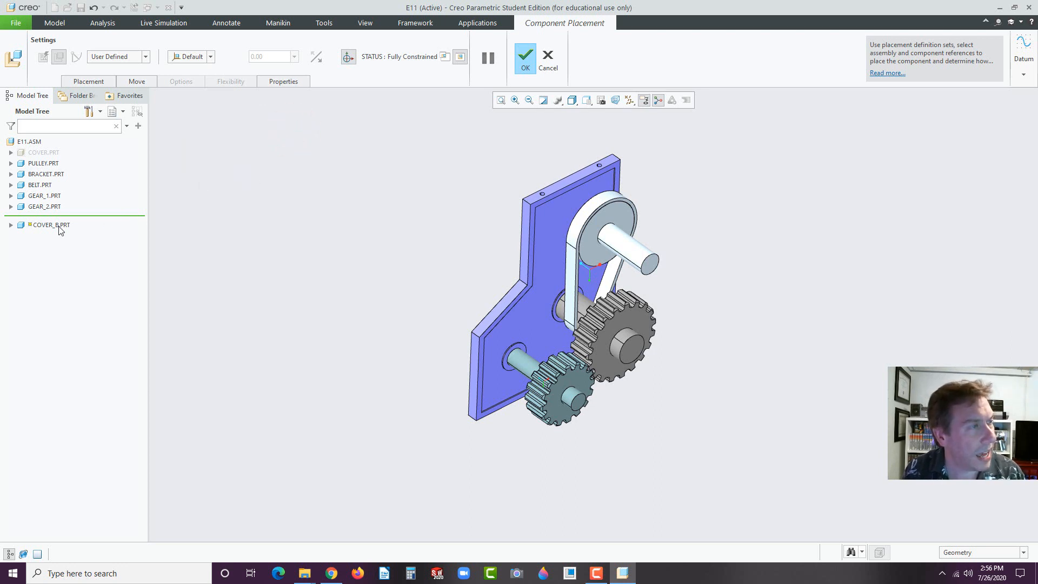
pyautogui.click(522, 64)
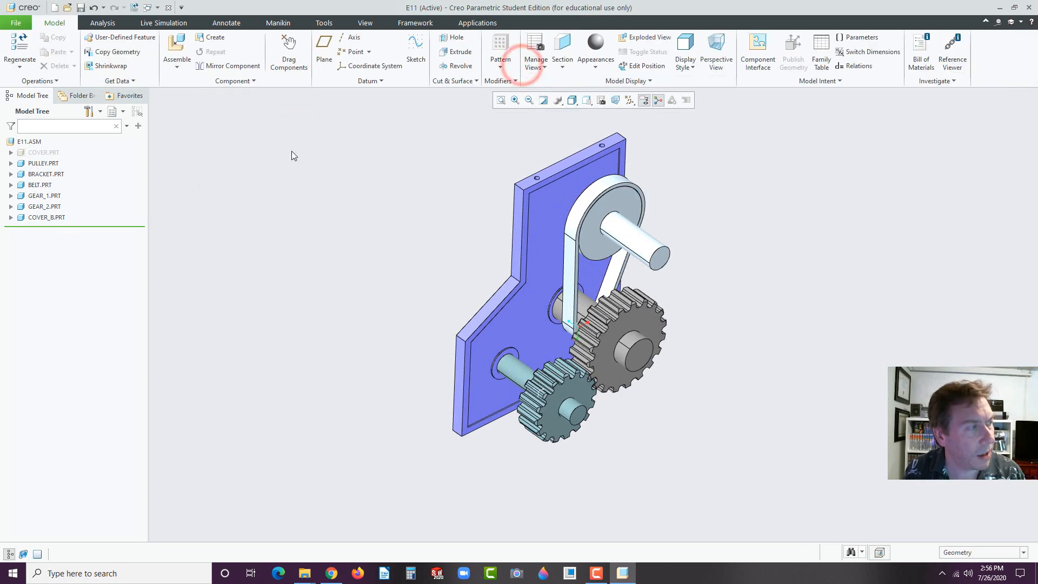
# - Activate COVER_B and start a solid Extrude with its sketch on the end face of the larger gear's shaft
pyautogui.click(23, 219)
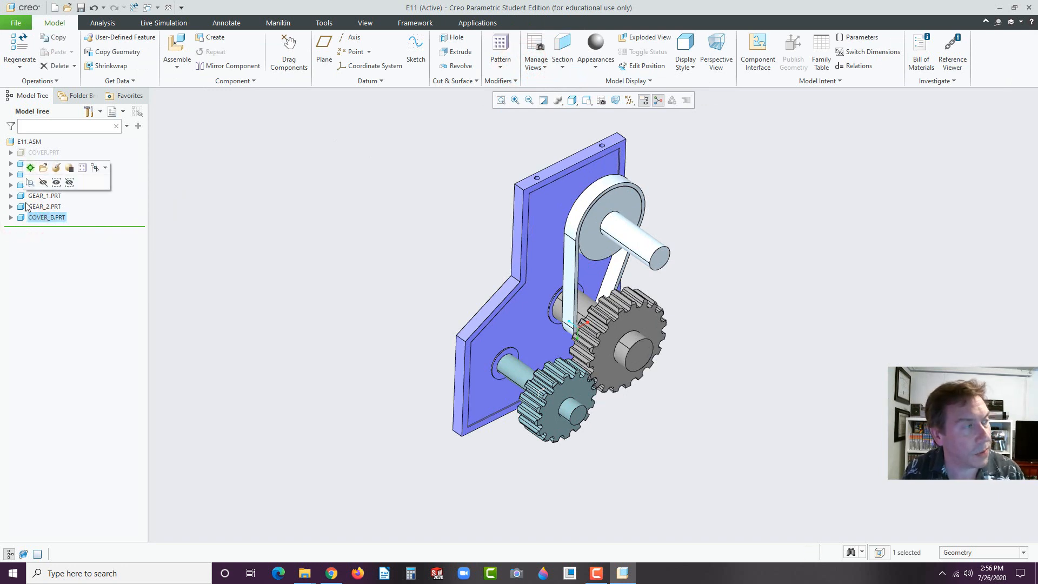
pyautogui.click(31, 168)
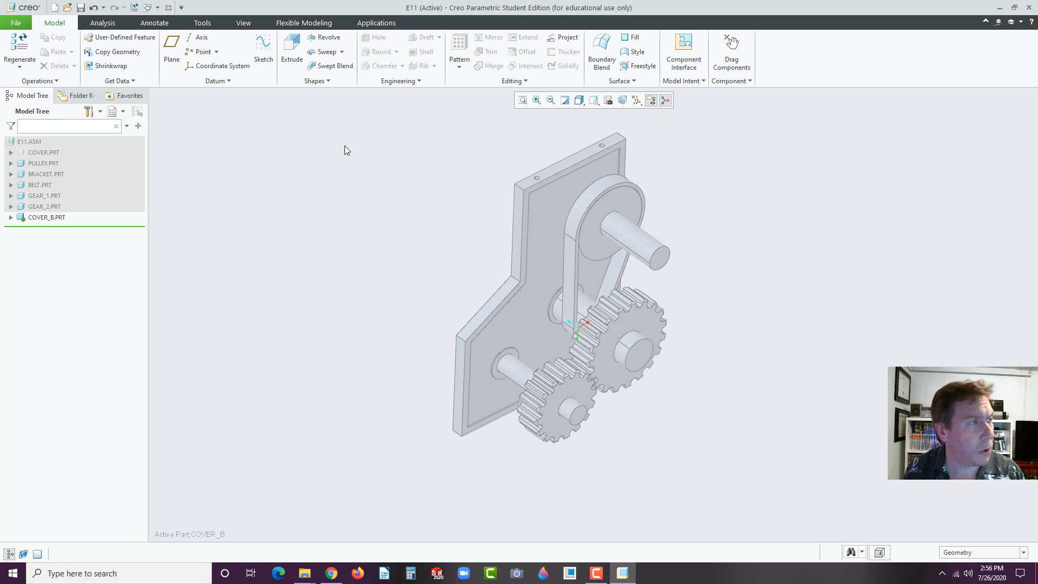
pyautogui.click(331, 158)
pyautogui.click(290, 46)
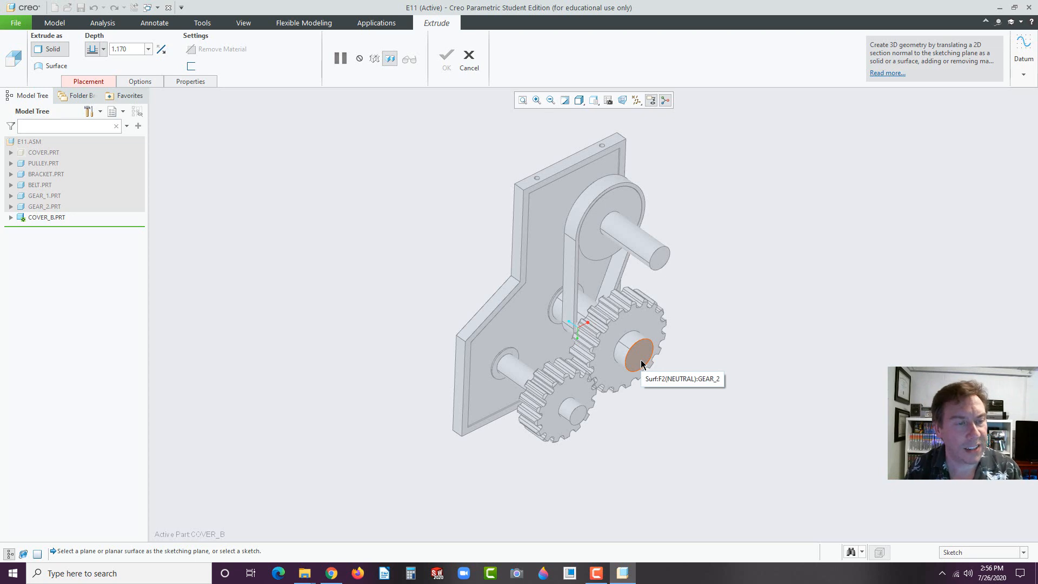
pyautogui.click(638, 355)
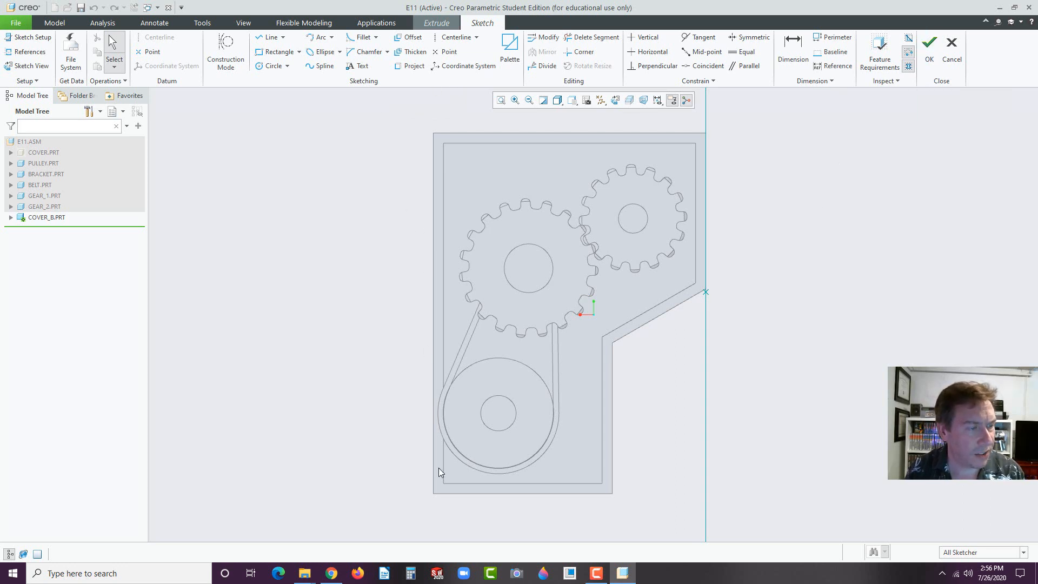
# - Offset the bracket's outer edges outward by 0.062 as a closed chain loop and finish the sketch
pyautogui.click(412, 39)
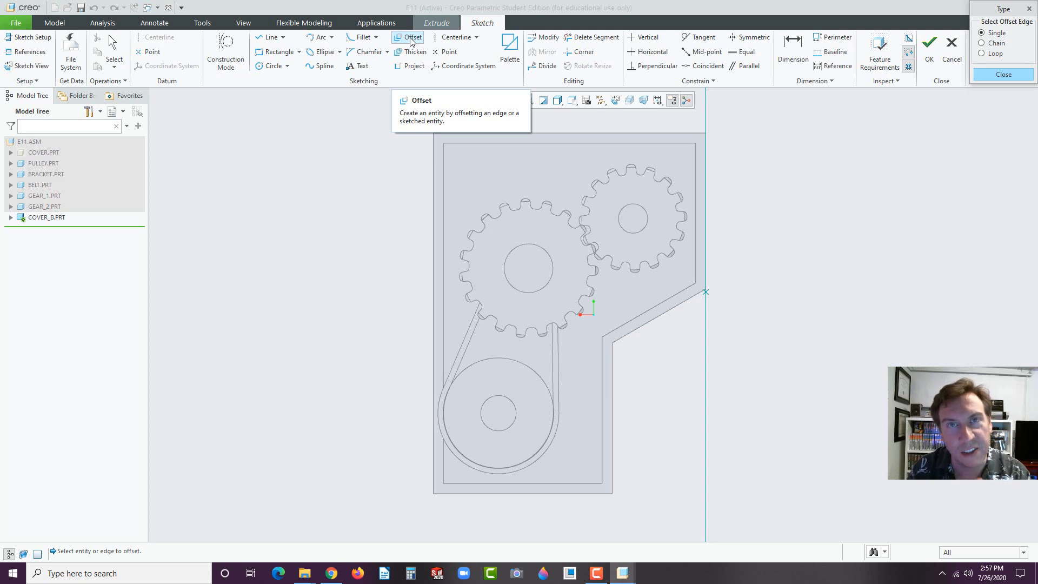
pyautogui.click(981, 44)
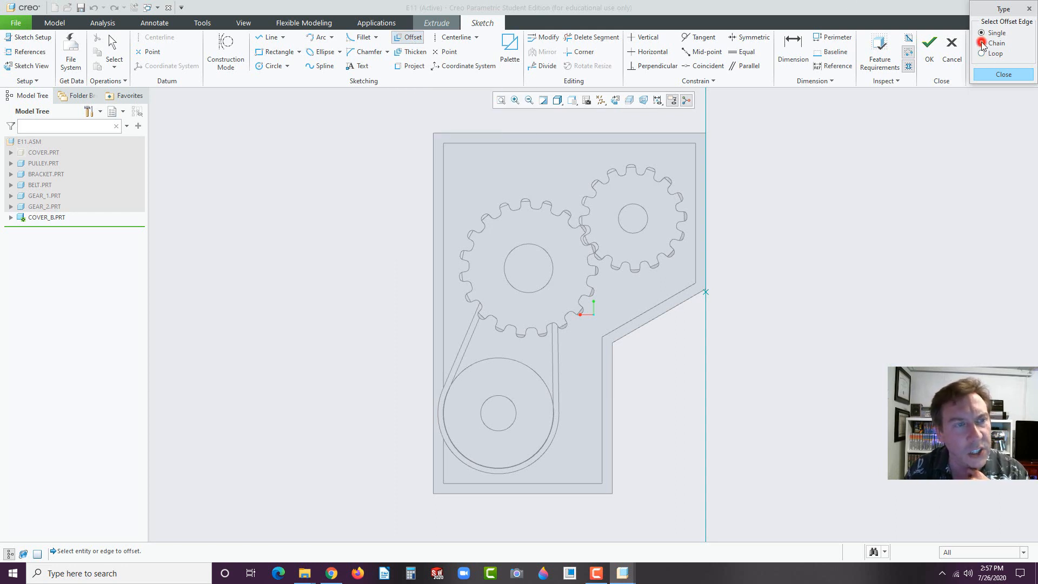
pyautogui.click(645, 131)
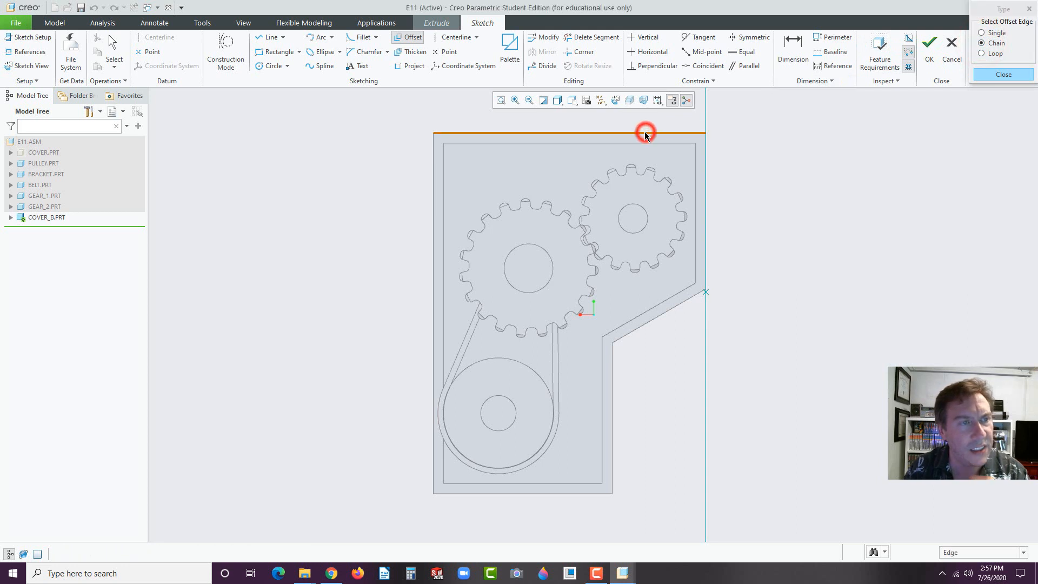
pyautogui.click(434, 149)
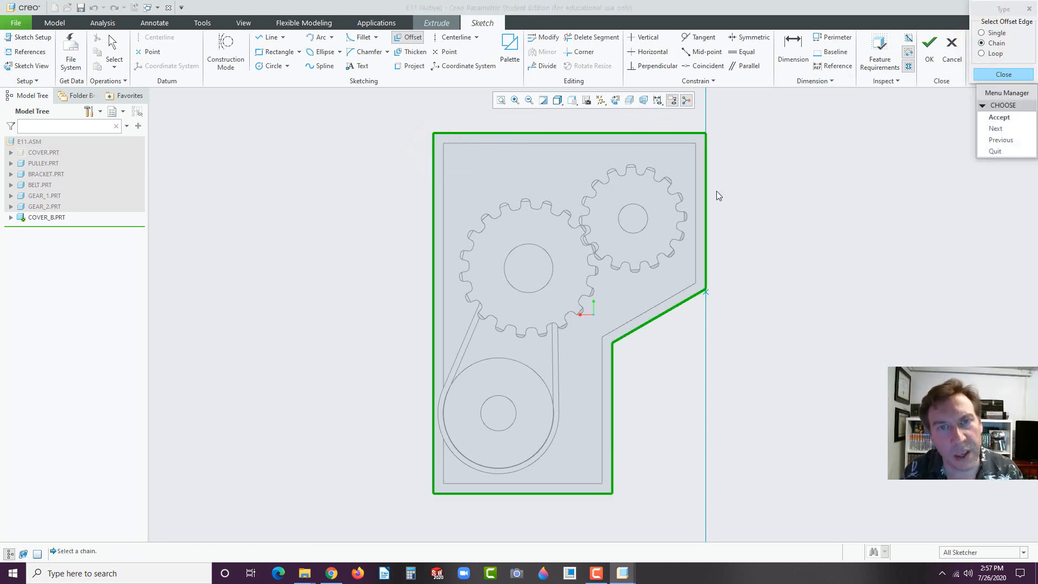
pyautogui.click(991, 118)
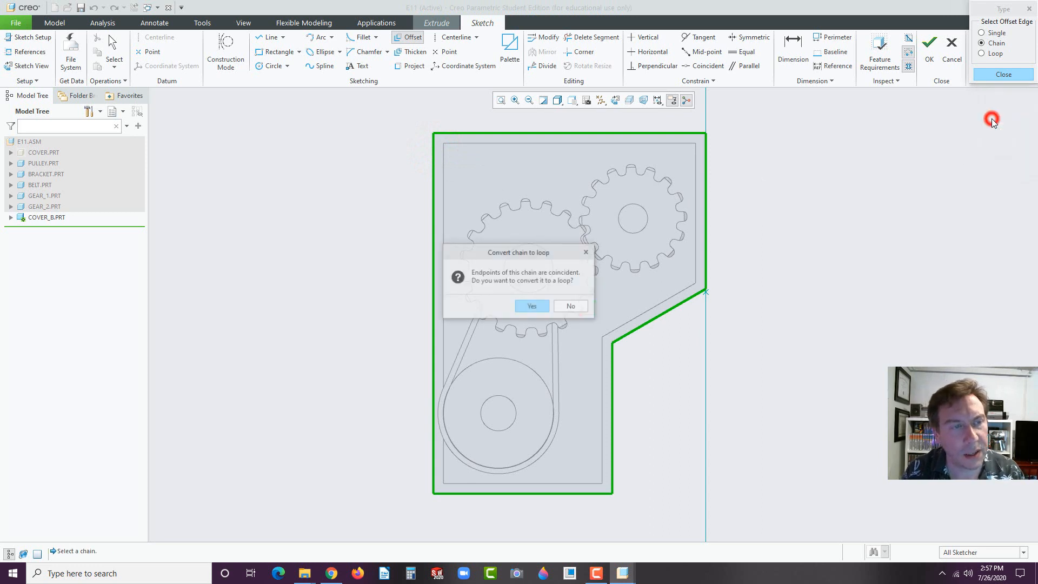
pyautogui.click(530, 307)
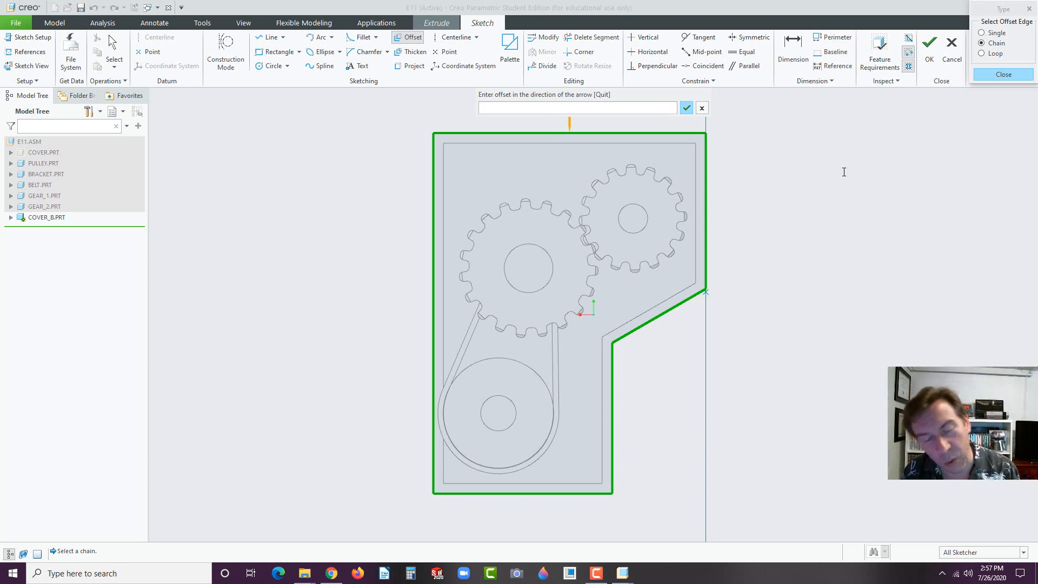
pyautogui.click(504, 108)
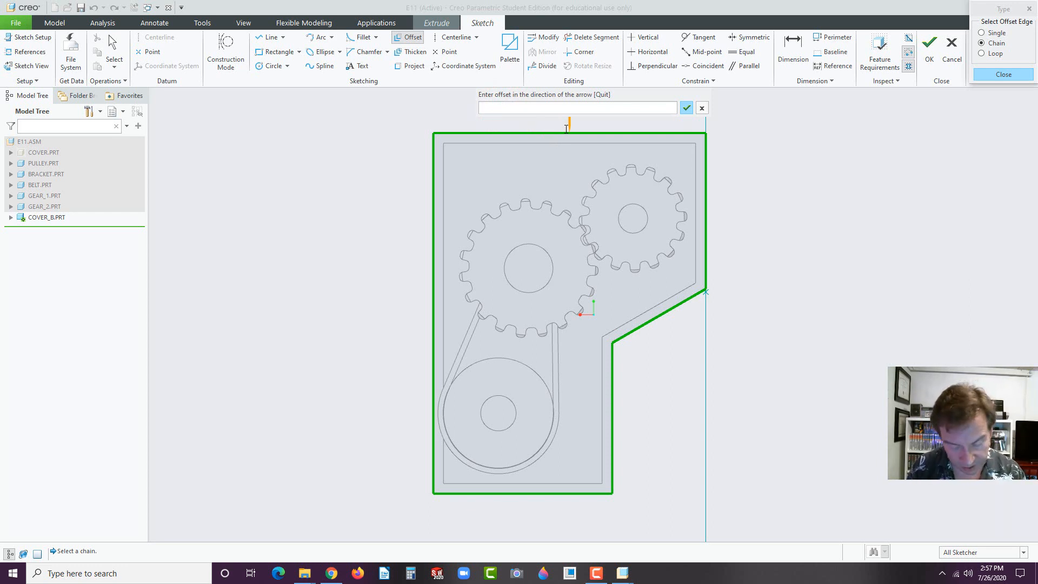
pyautogui.write('.062')
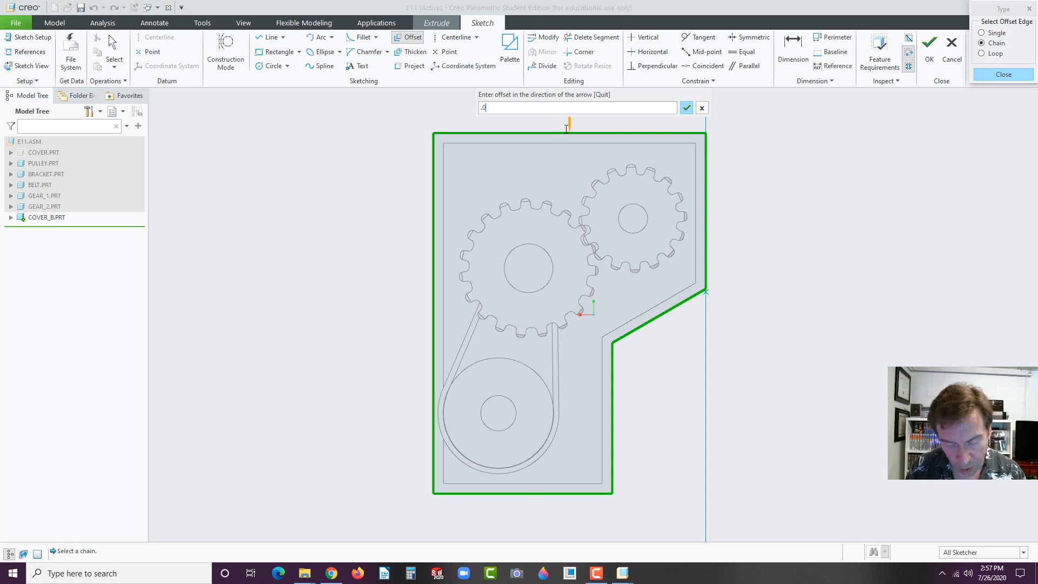
pyautogui.click(687, 107)
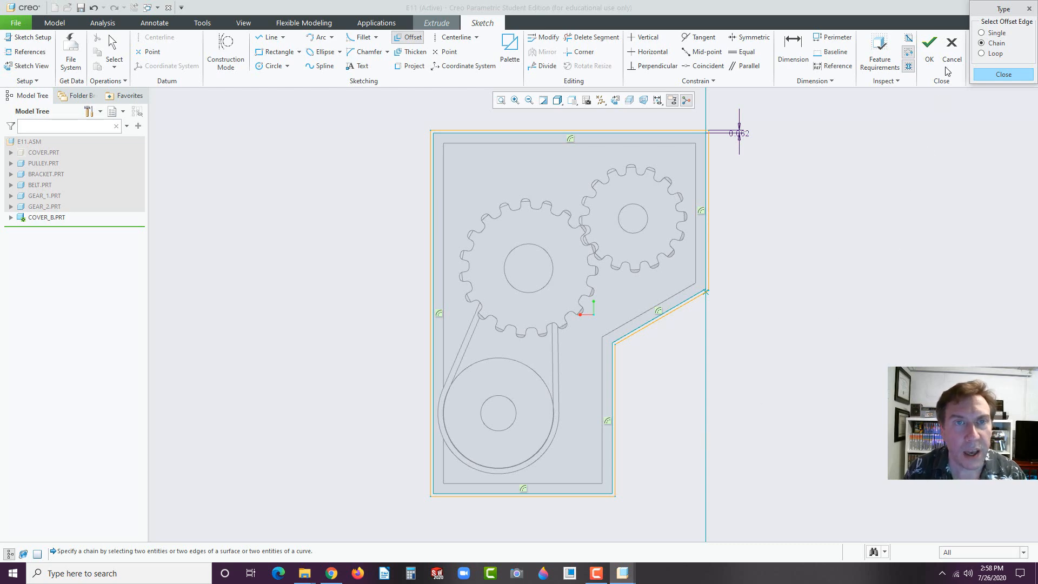
pyautogui.click(929, 51)
# - Flip the extrusion direction toward the bracket and shorten its depth to 2.500
pyautogui.moveTo(734, 346); pyautogui.dragTo(701, 351, button='middle')
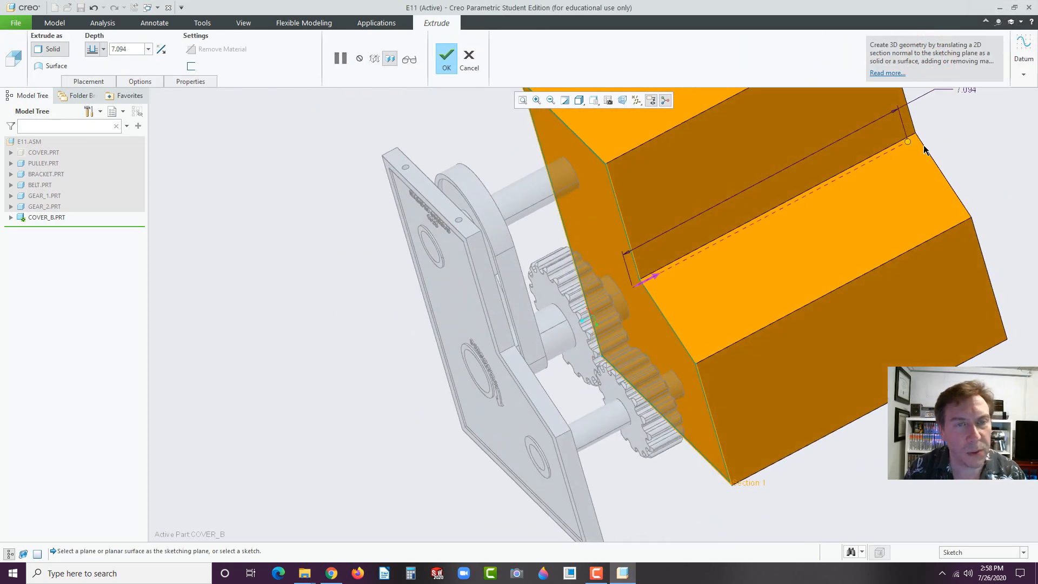
pyautogui.click(654, 278)
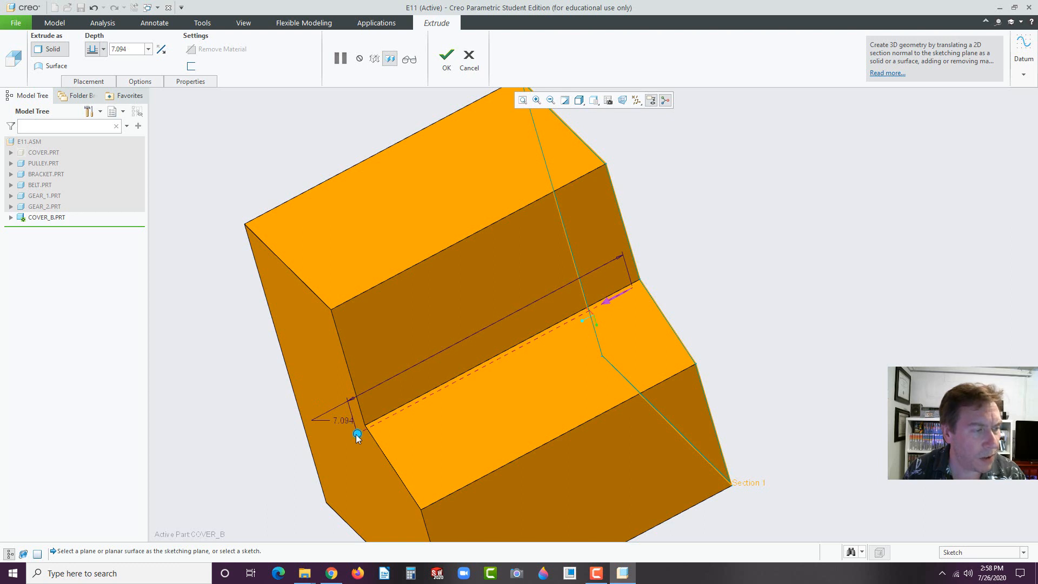
pyautogui.moveTo(358, 438); pyautogui.dragTo(539, 345)
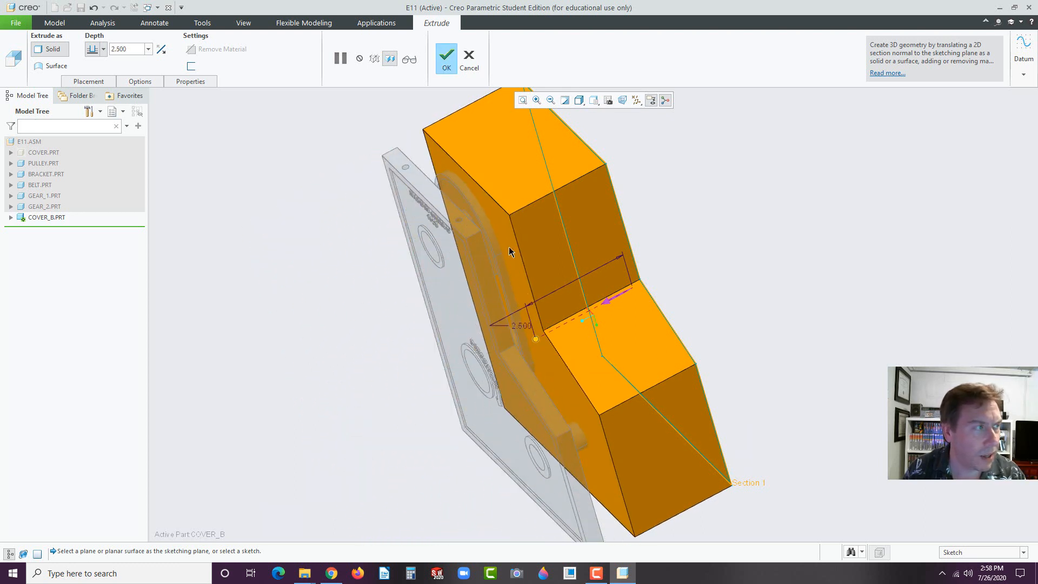
# - Set the extrusion depth to a selected reference, using a corner vertex on the bracket's outer face, and complete the extrusion
pyautogui.click(103, 52)
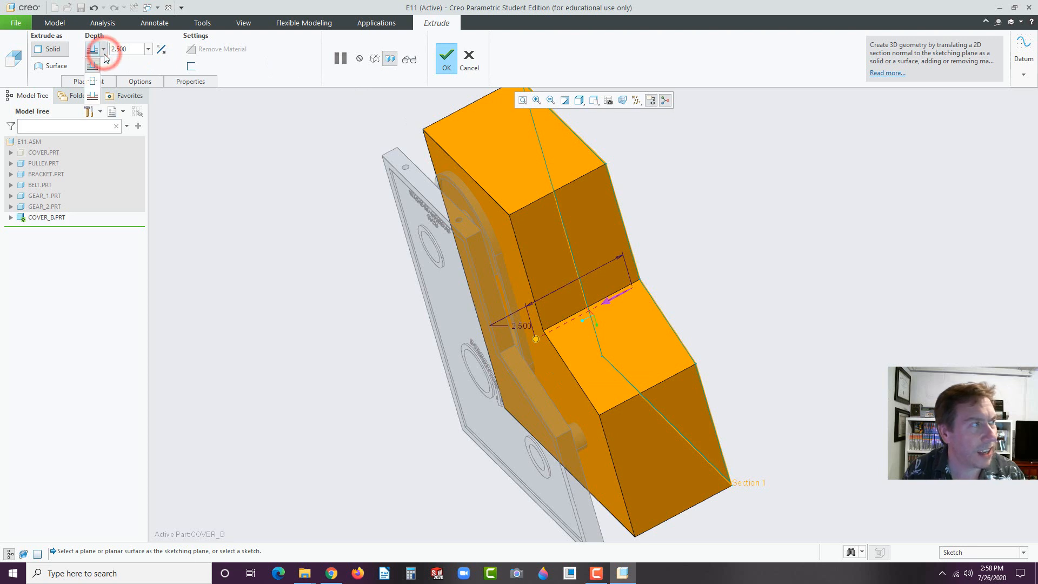
pyautogui.click(93, 98)
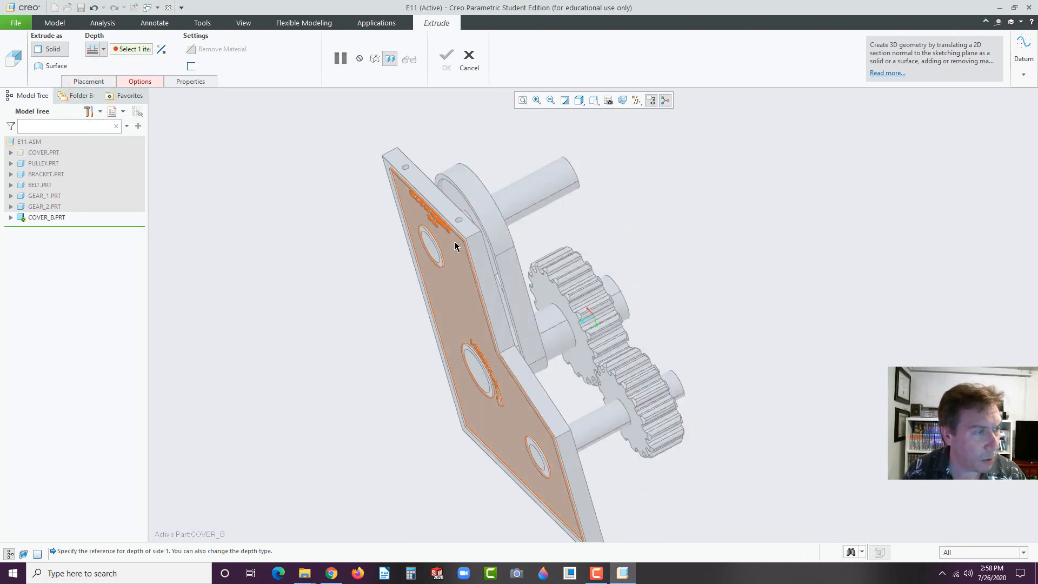
pyautogui.moveTo(466, 240)
pyautogui.mouseDown(button='middle')
pyautogui.moveTo(502, 260)
pyautogui.moveTo(457, 270)
pyautogui.moveTo(461, 233)
pyautogui.mouseUp(button='middle')
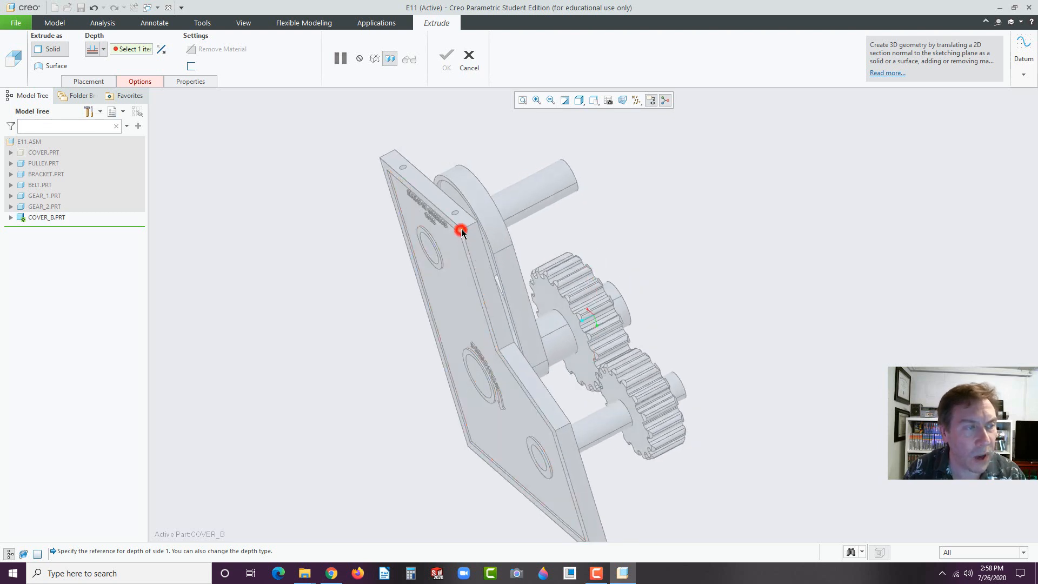
pyautogui.click(462, 232)
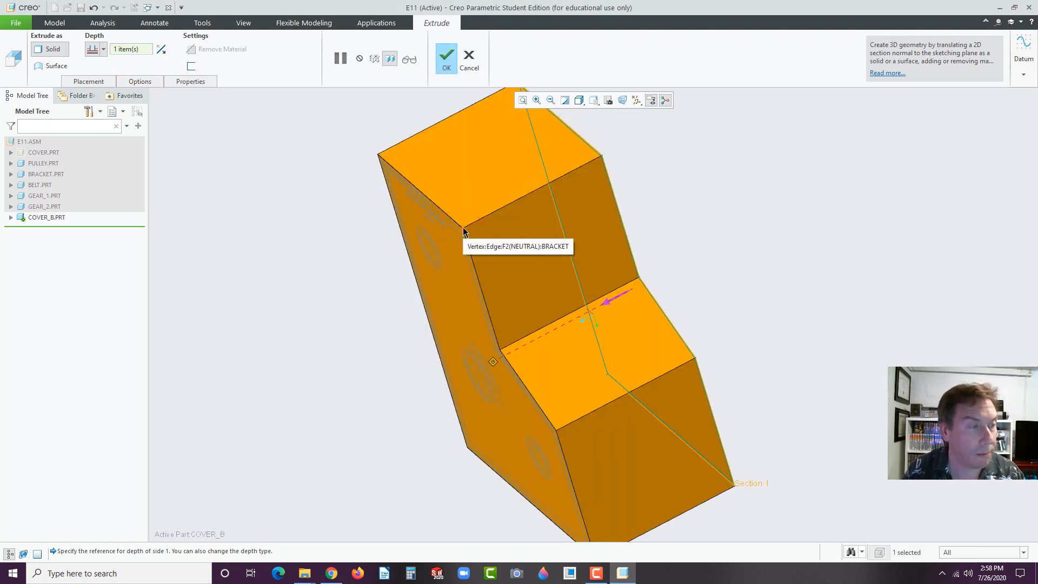
pyautogui.moveTo(720, 250); pyautogui.dragTo(689, 254, button='middle')
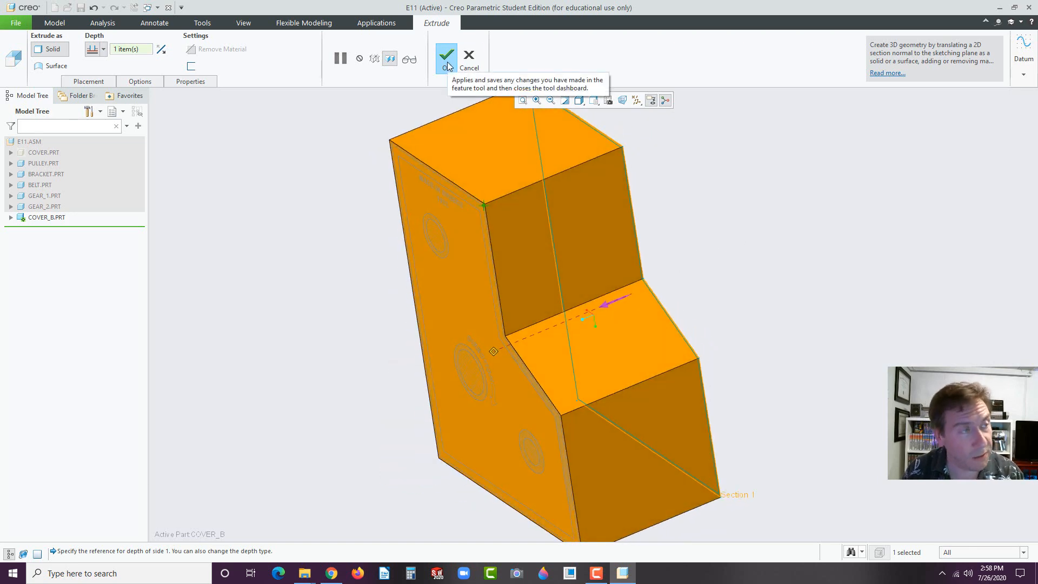
pyautogui.click(447, 63)
# - Convert COVER_B to a sheet metal part, choosing Shell as the first wall conversion type
pyautogui.moveTo(732, 234); pyautogui.dragTo(611, 361, button='middle')
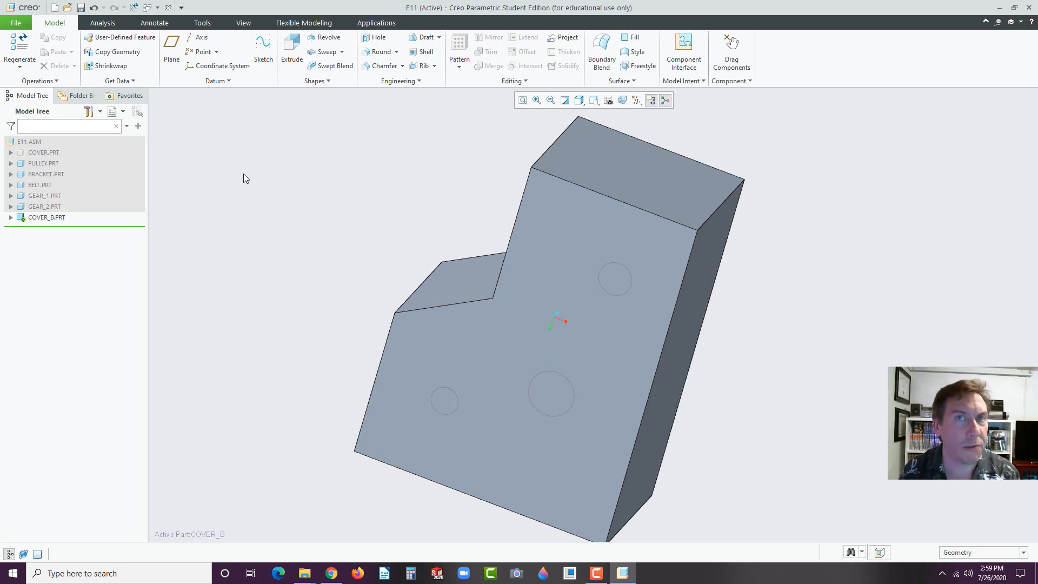
pyautogui.click(54, 81)
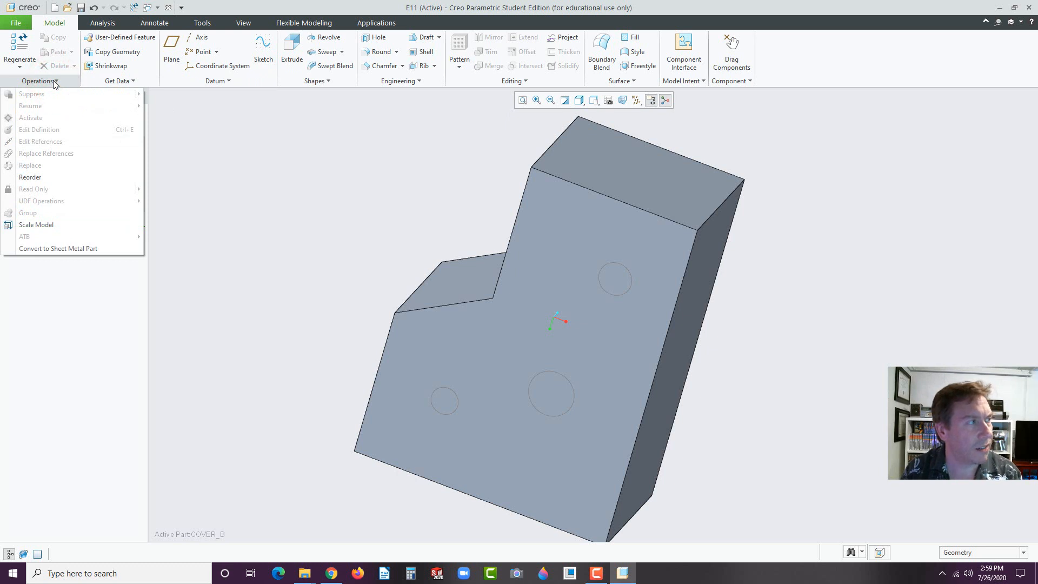
pyautogui.click(67, 249)
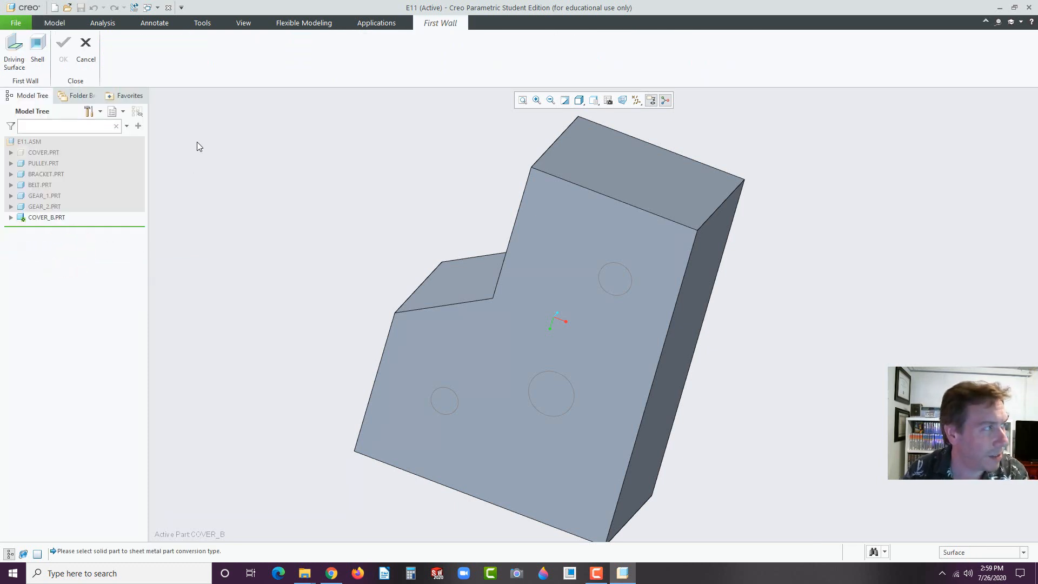
pyautogui.click(38, 59)
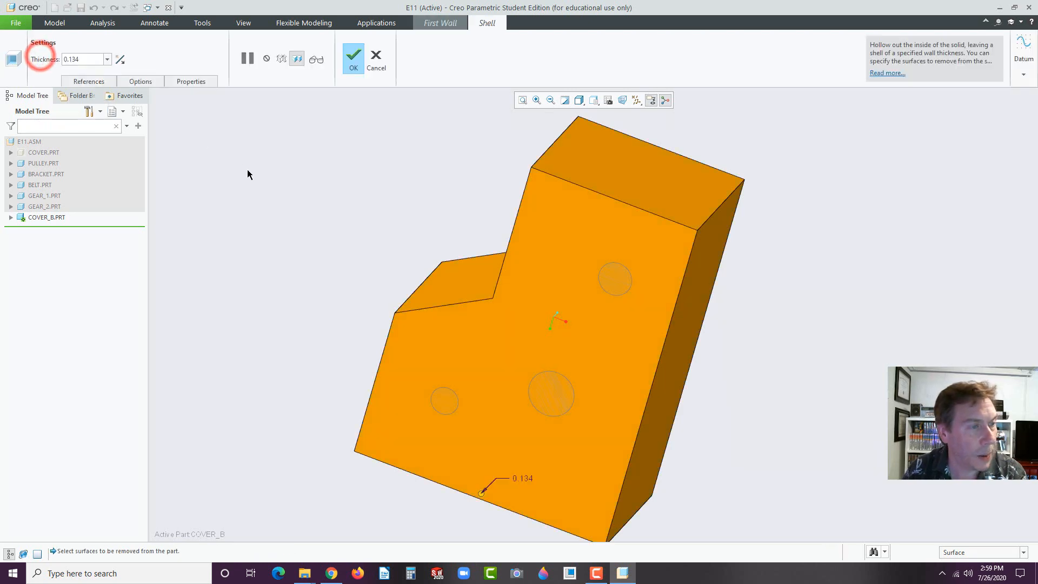
# - Set the shell thickness to 0.062
pyautogui.moveTo(354, 254); pyautogui.dragTo(543, 158, button='middle')
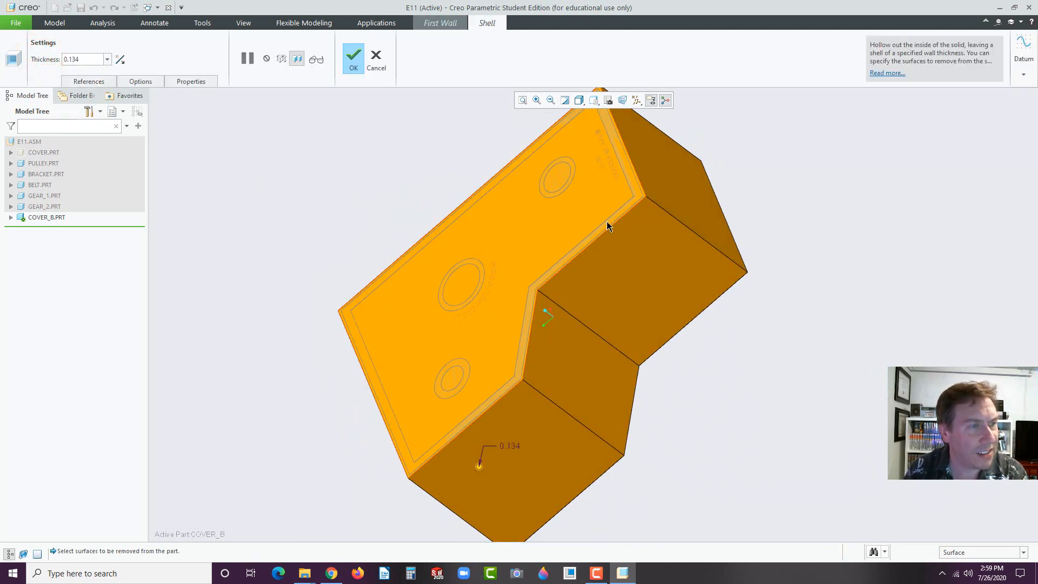
pyautogui.moveTo(624, 206); pyautogui.dragTo(616, 184, button='middle')
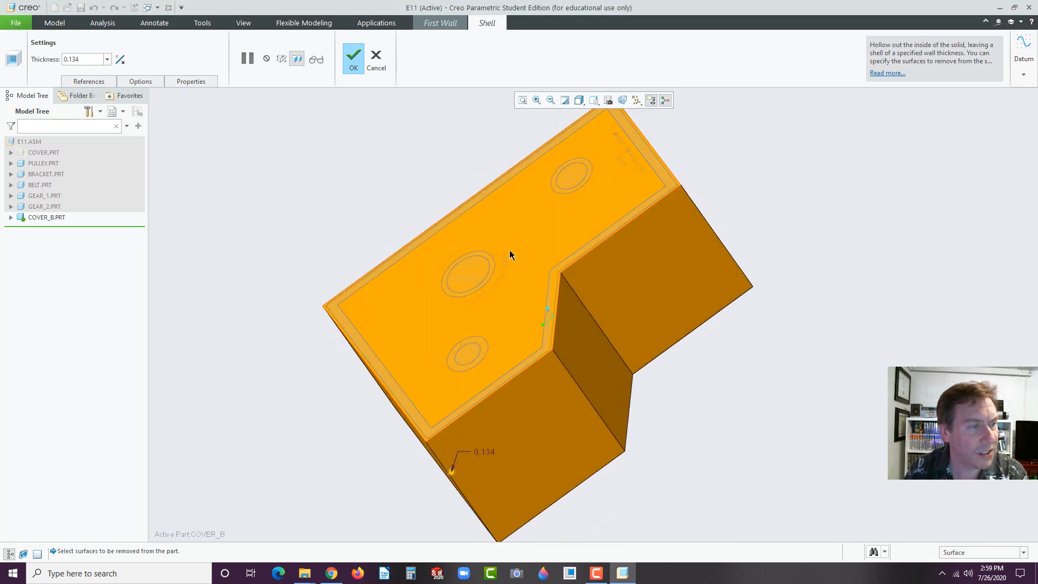
pyautogui.moveTo(541, 325); pyautogui.dragTo(580, 301, button='middle')
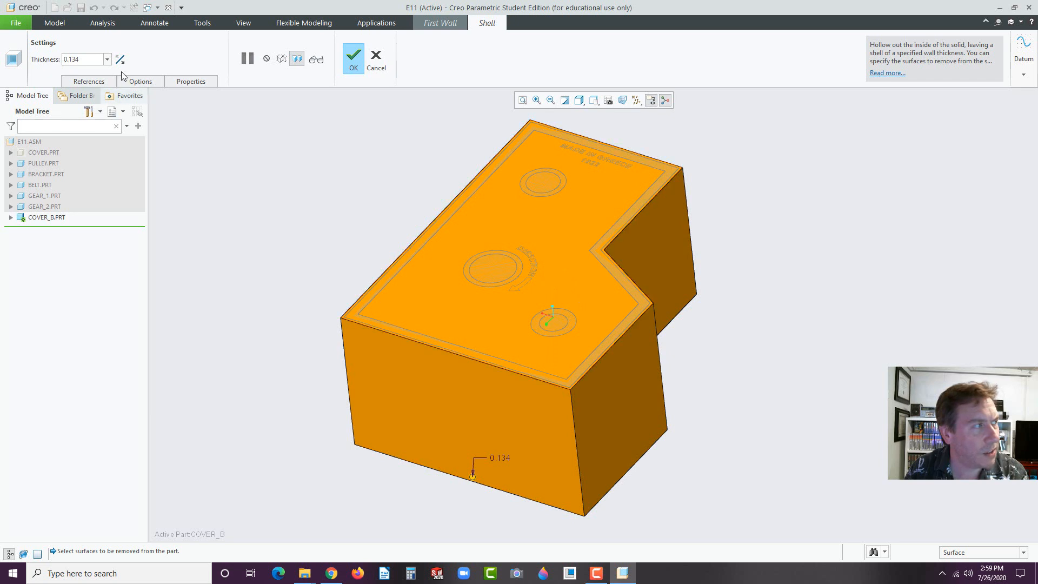
pyautogui.click(93, 59)
pyautogui.press('BackSpace')
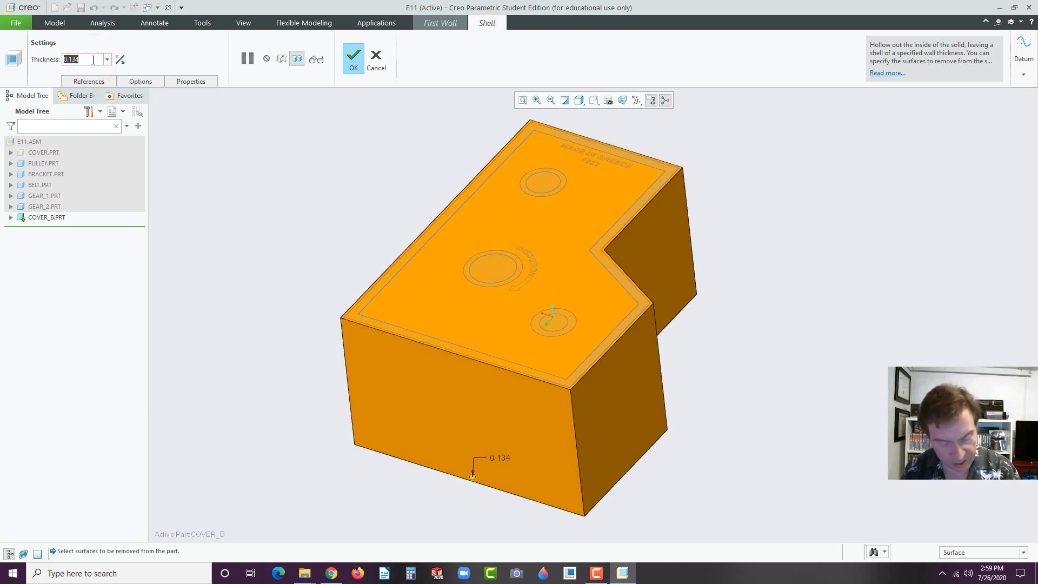
pyautogui.write('.062')
pyautogui.press('Return')
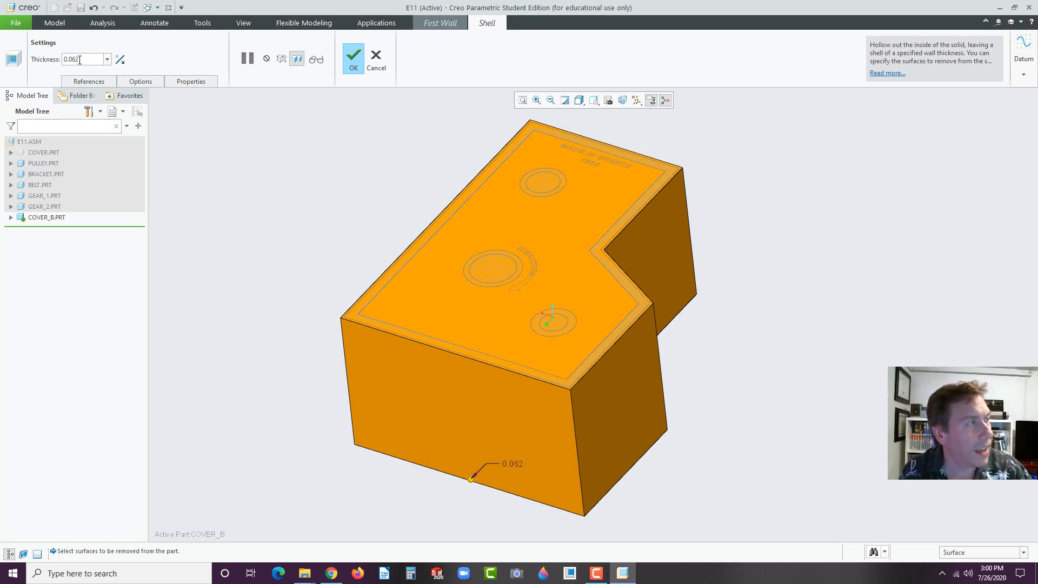
# - Remove the bracket-side face, the wide end, the long straight side and the short side near the smaller gear, and complete the shell
pyautogui.click(538, 222)
pyautogui.moveTo(323, 231); pyautogui.dragTo(312, 303, button='middle')
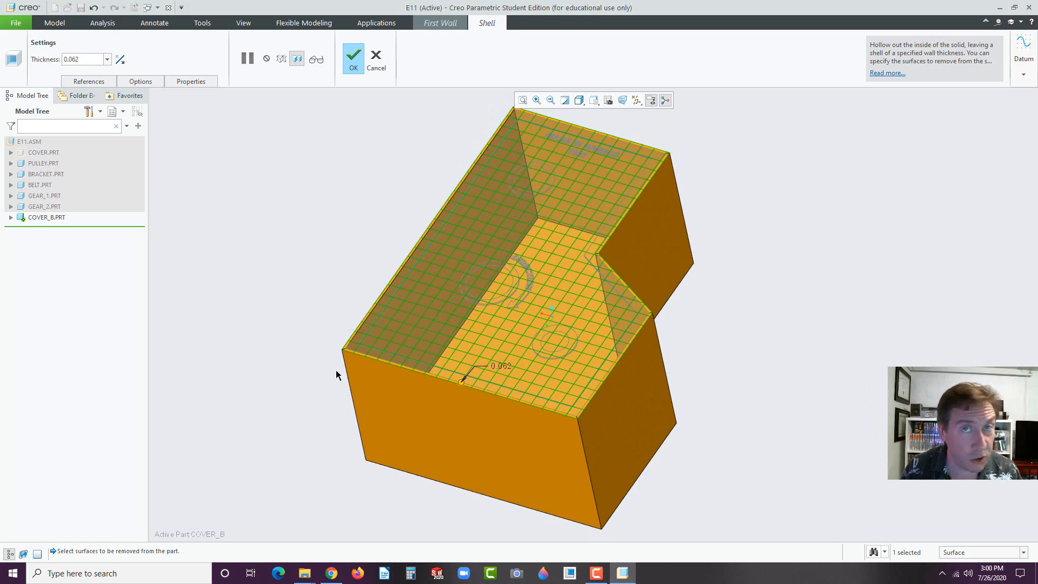
pyautogui.click(444, 441)
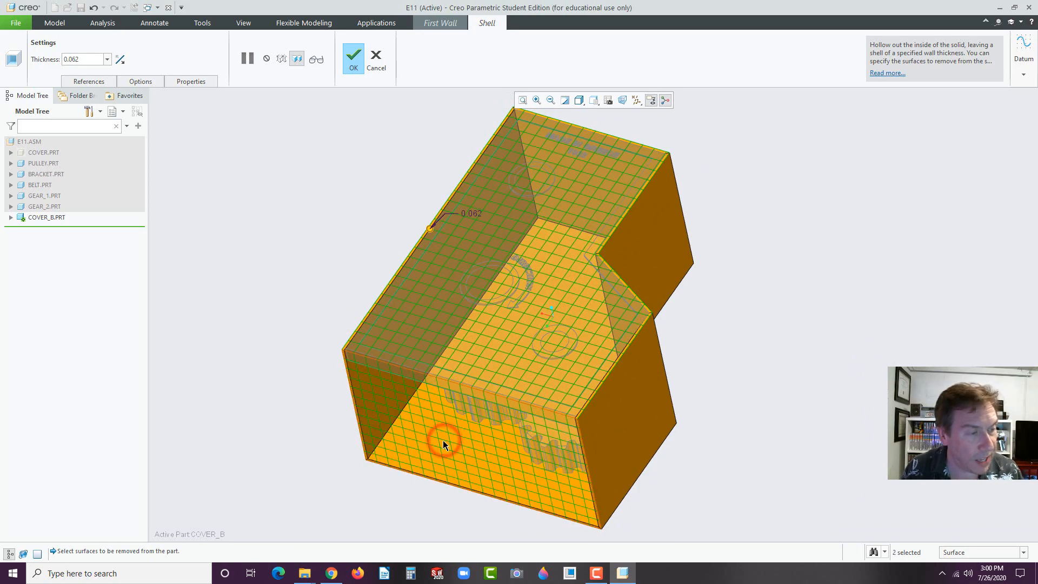
pyautogui.moveTo(347, 478)
pyautogui.mouseDown(button='middle')
pyautogui.moveTo(396, 496)
pyautogui.moveTo(398, 461)
pyautogui.mouseUp(button='middle')
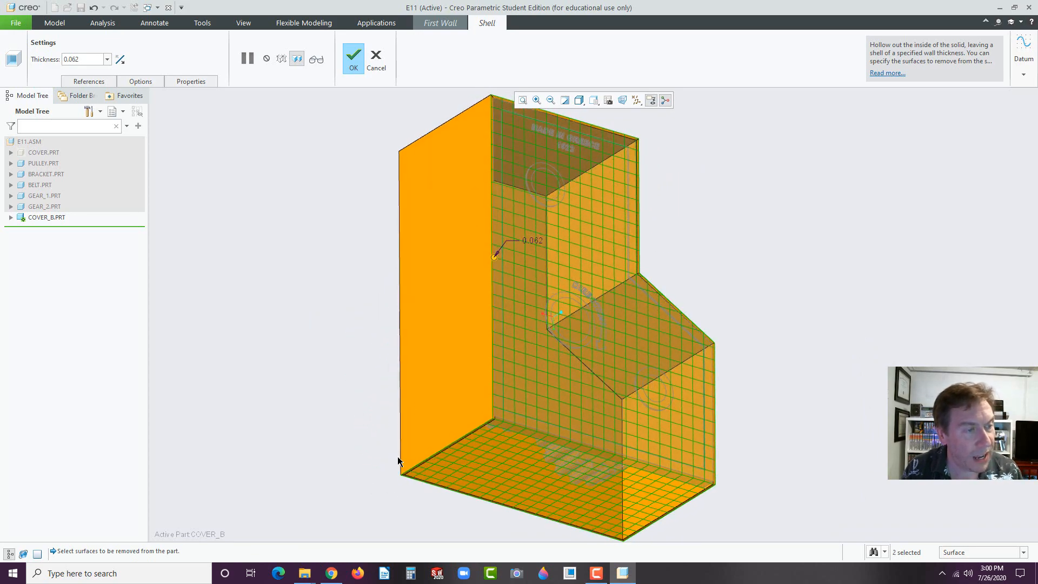
pyautogui.click(448, 309)
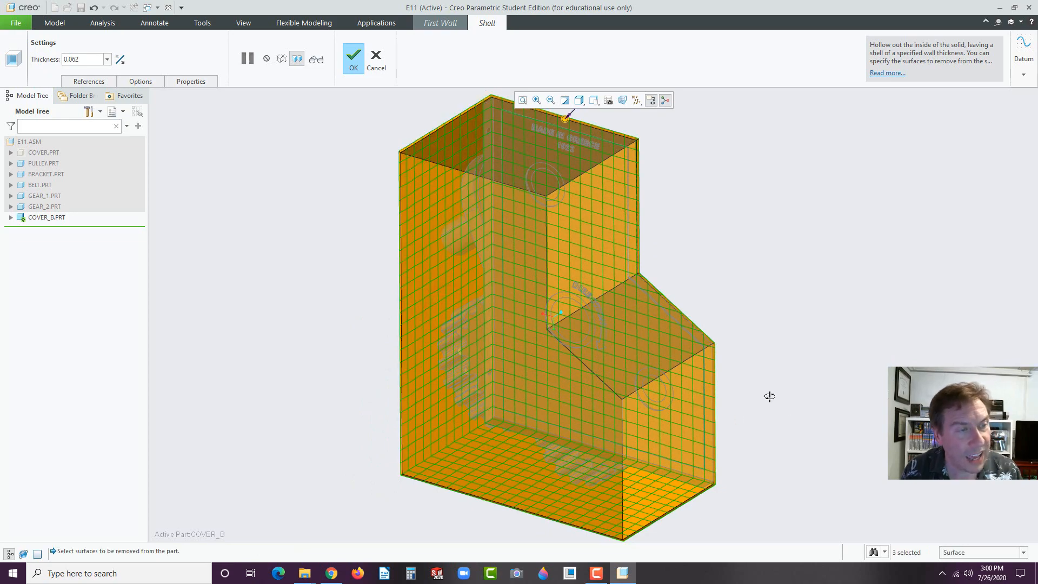
pyautogui.moveTo(769, 394); pyautogui.dragTo(721, 375, button='middle')
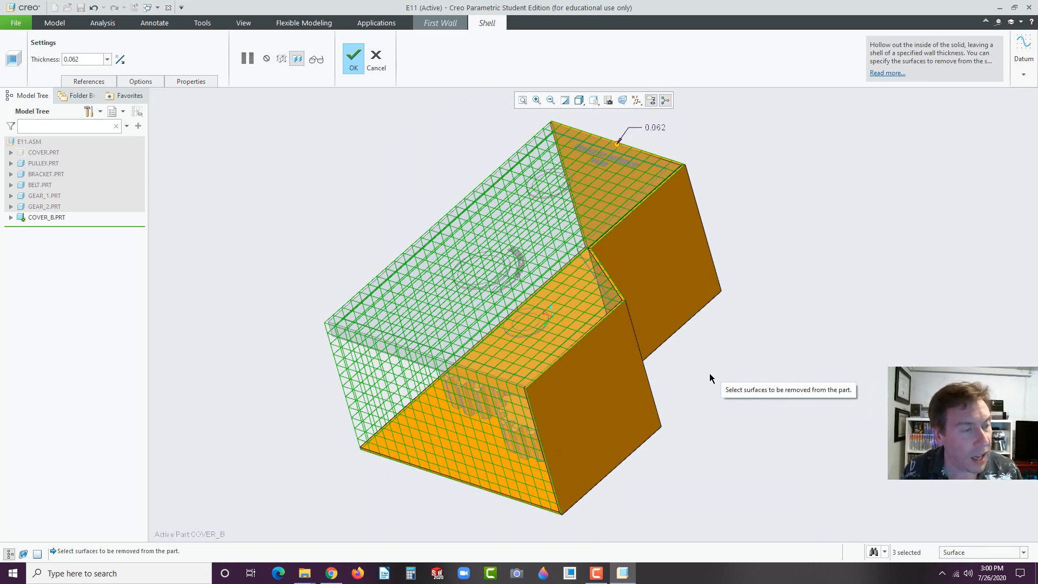
pyautogui.click(589, 401)
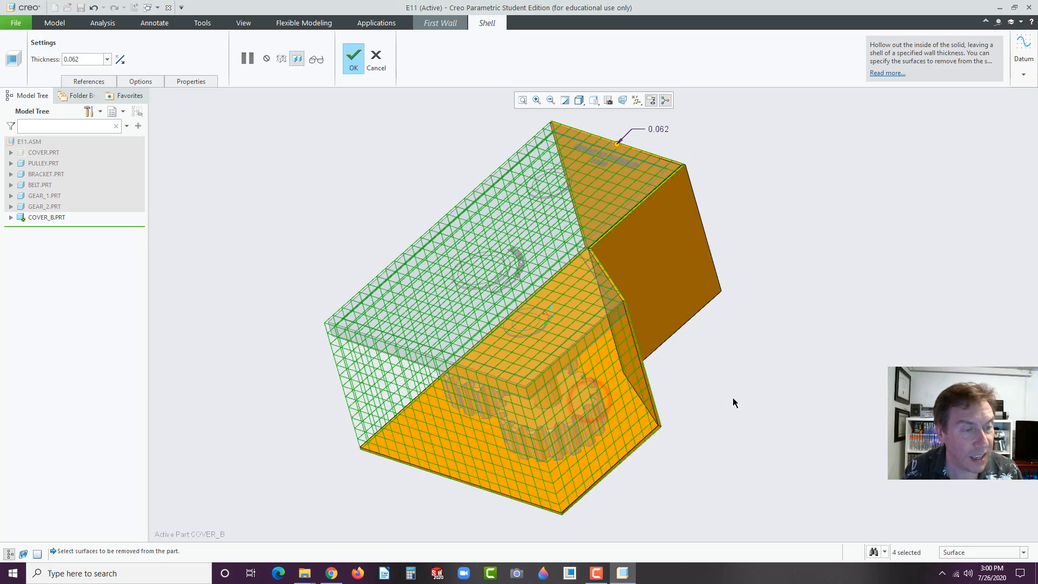
pyautogui.moveTo(732, 397)
pyautogui.mouseDown(button='middle')
pyautogui.moveTo(761, 396)
pyautogui.moveTo(765, 407)
pyautogui.mouseUp(button='middle')
pyautogui.moveTo(386, 437); pyautogui.dragTo(434, 325, button='middle')
pyautogui.moveTo(788, 423); pyautogui.dragTo(636, 428, button='middle')
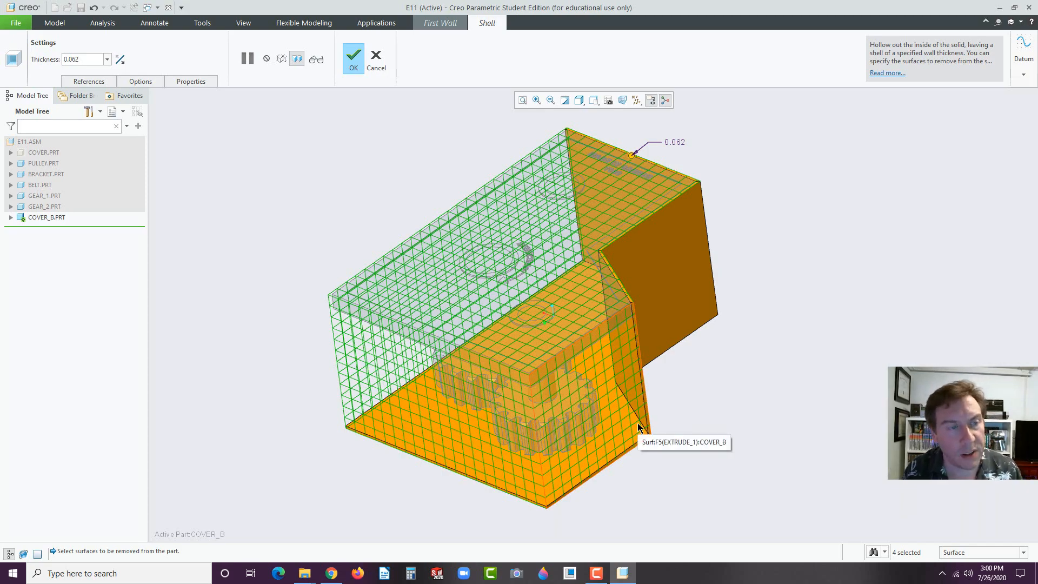
pyautogui.moveTo(777, 361)
pyautogui.mouseDown(button='middle')
pyautogui.moveTo(641, 357)
pyautogui.moveTo(777, 352)
pyautogui.moveTo(800, 322)
pyautogui.mouseUp(button='middle')
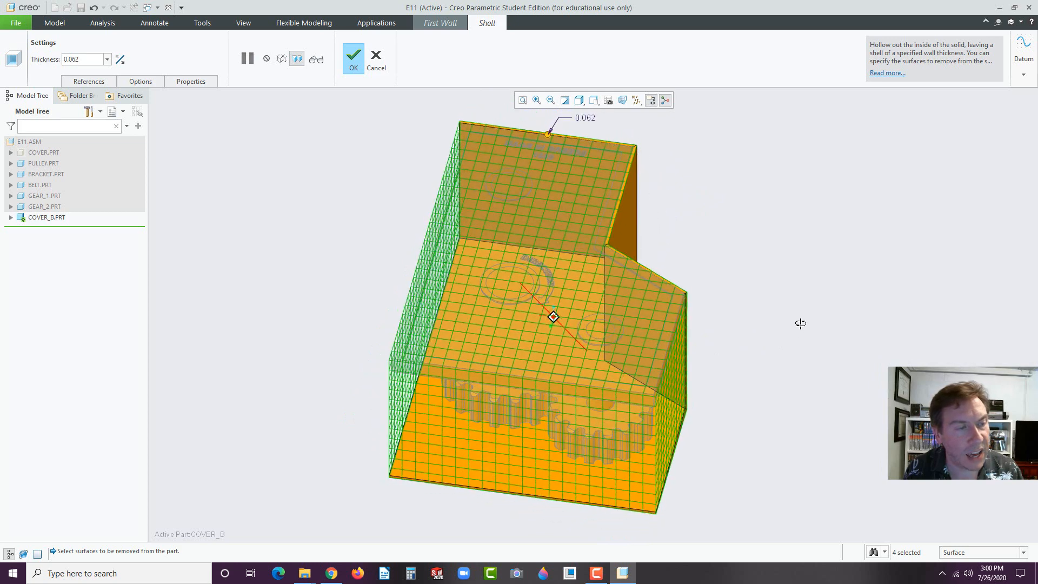
pyautogui.click(355, 62)
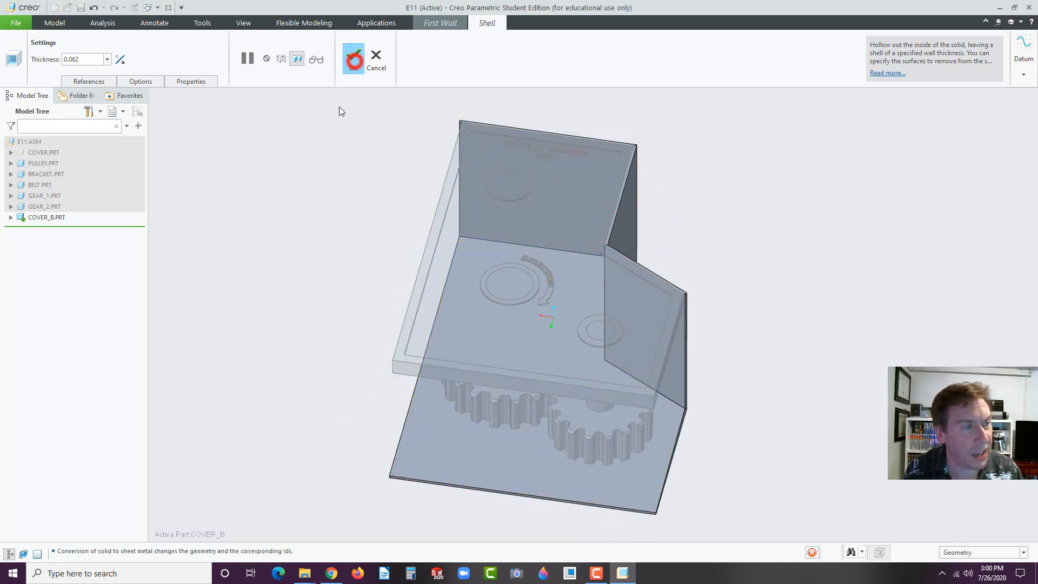
# - Start an edge rip within a sheet metal conversion of COVER_B, selecting the base-plate edges of the middle wall and the adjoining angled wall
pyautogui.moveTo(332, 184); pyautogui.dragTo(384, 290, button='middle')
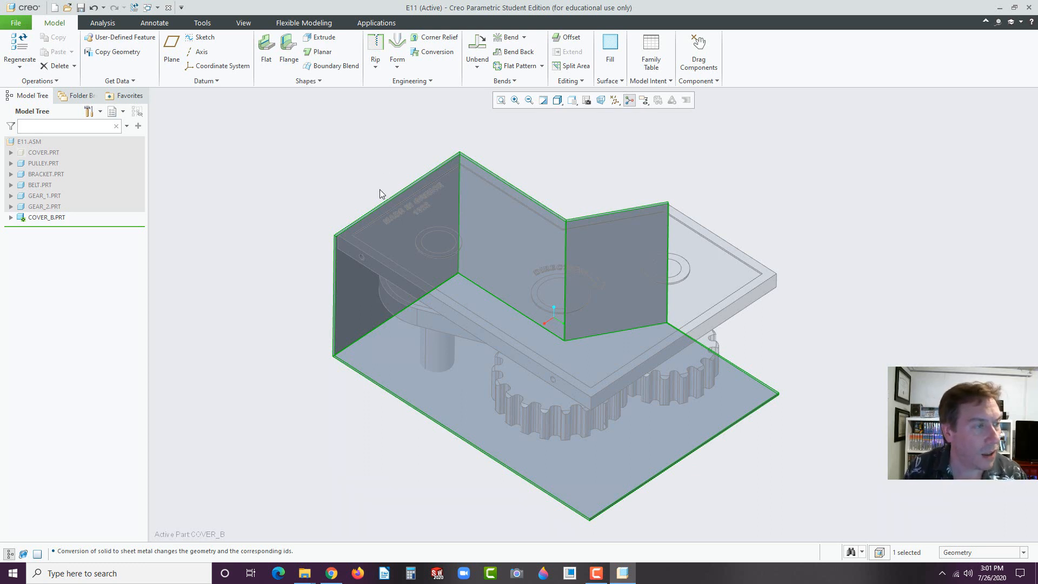
pyautogui.click(435, 54)
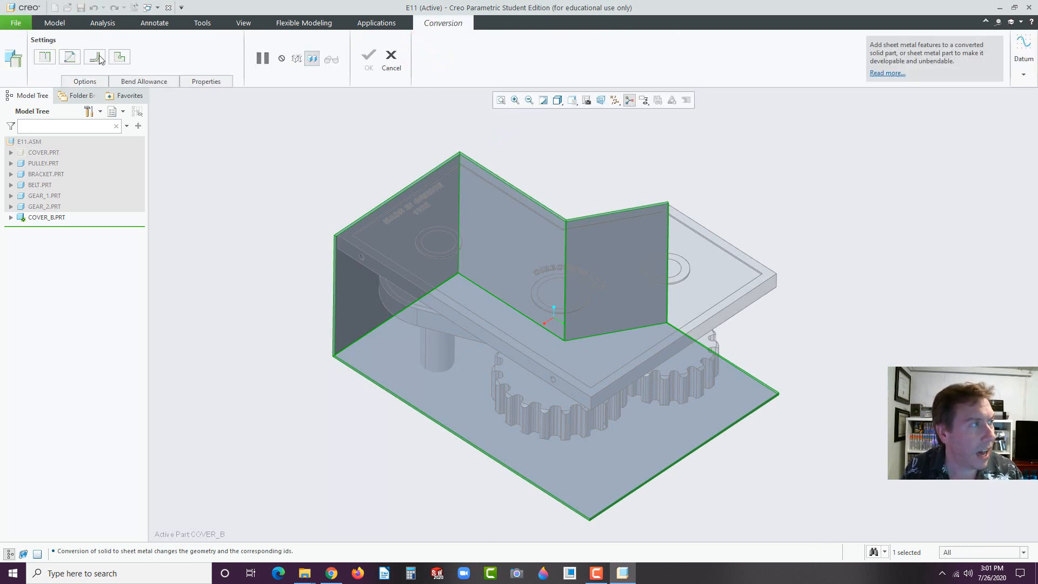
pyautogui.click(44, 56)
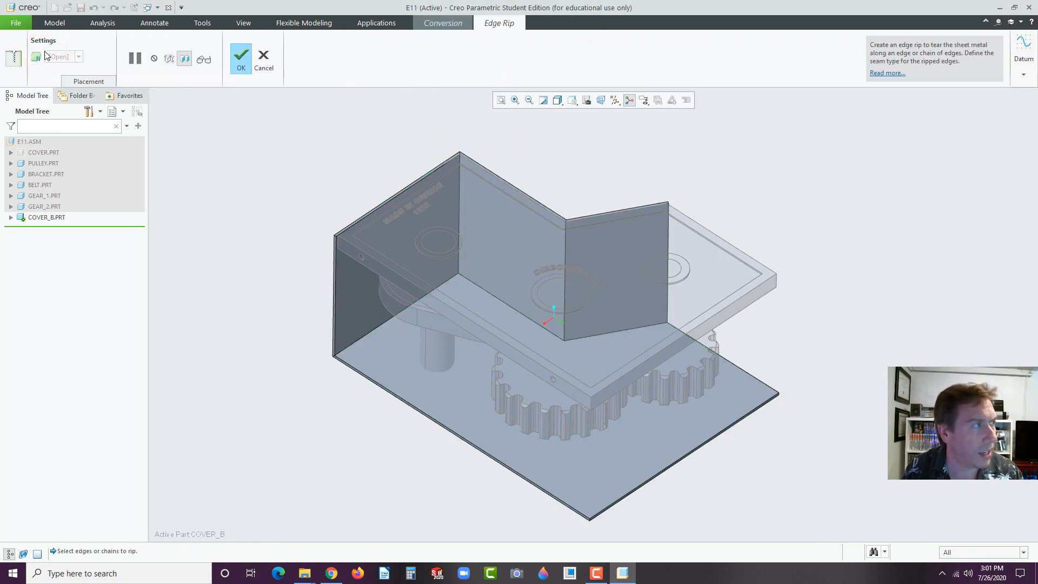
pyautogui.click(76, 79)
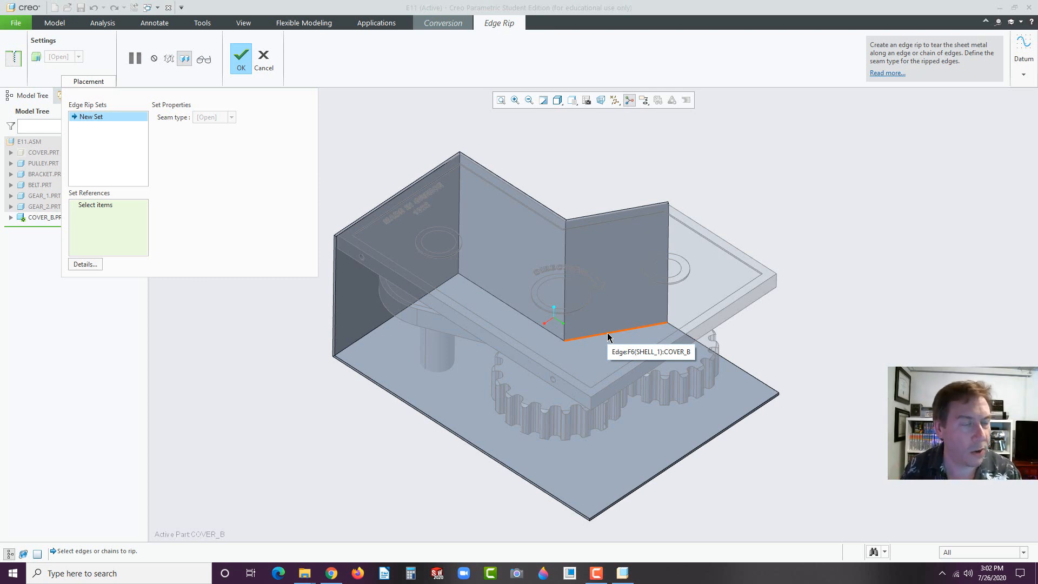
pyautogui.click(525, 316)
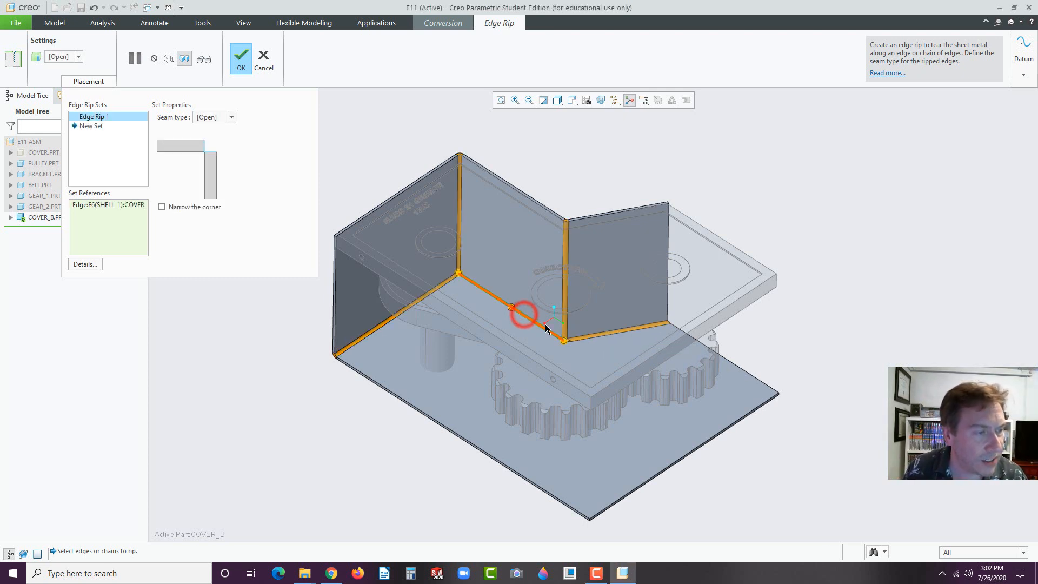
pyautogui.click(601, 339)
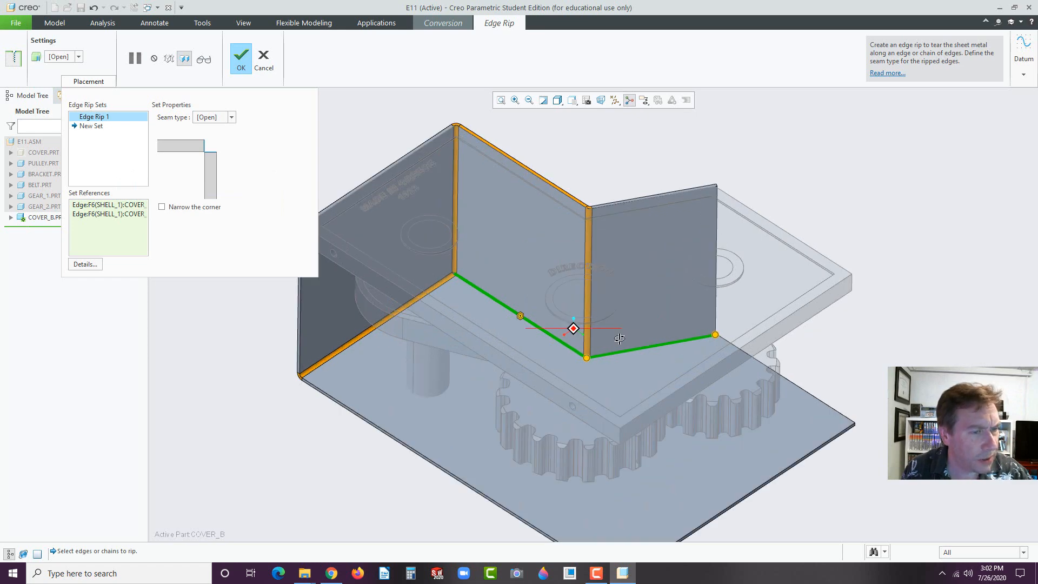
# - Examine the rip seam along both selected edges and the opening at their end corners
pyautogui.moveTo(573, 327); pyautogui.dragTo(492, 323, button='middle')
pyautogui.scroll(5, 507, 285)
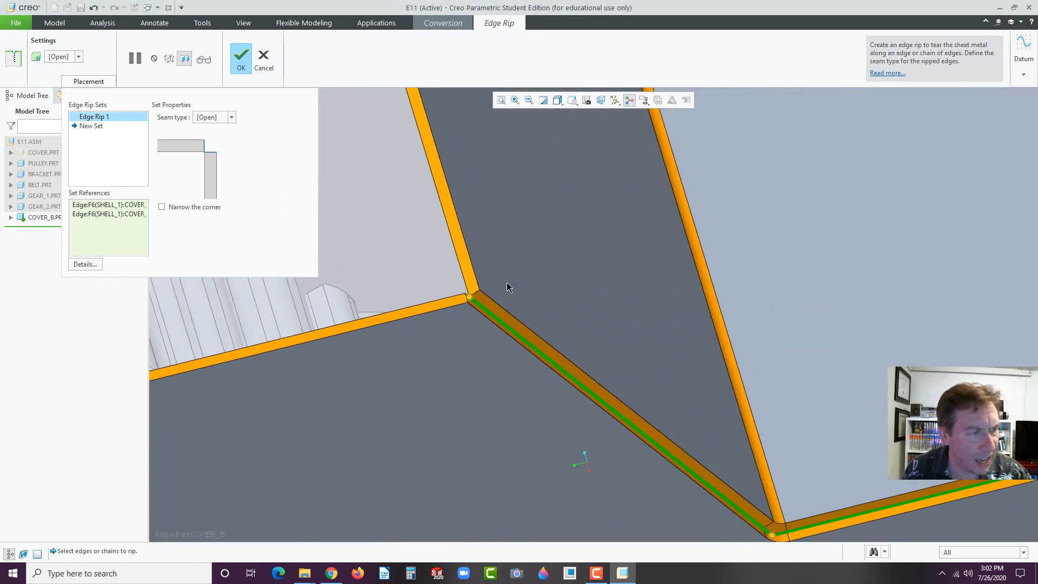
pyautogui.scroll(-6, 475, 299)
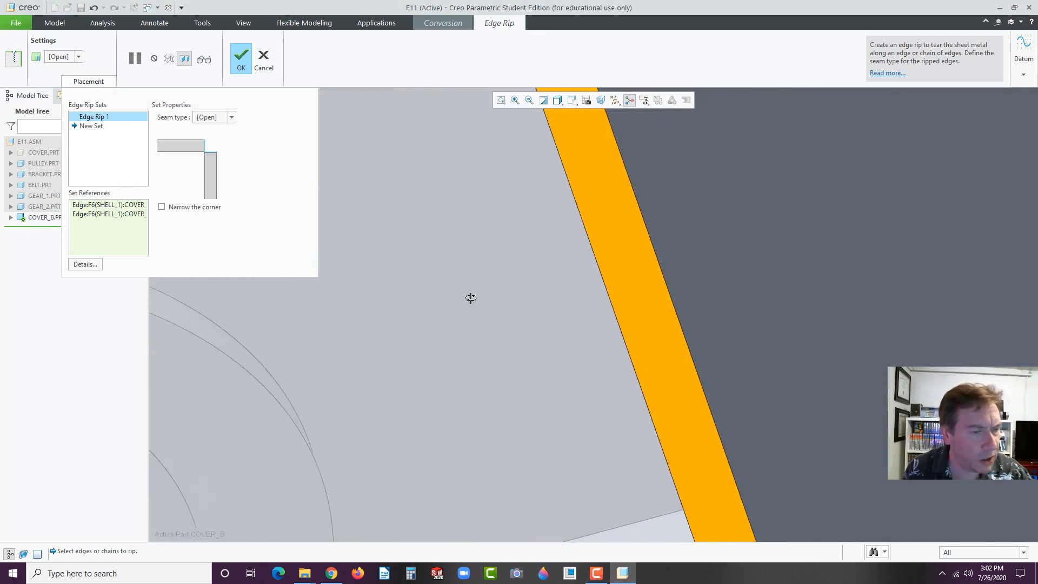
pyautogui.scroll(-3, 551, 349)
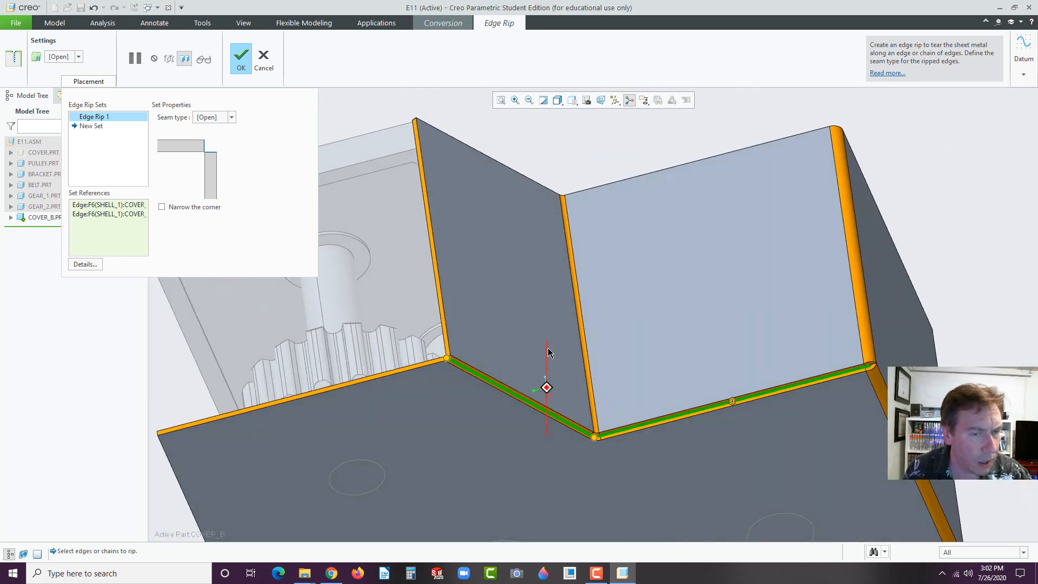
pyautogui.scroll(7, 885, 370)
pyautogui.moveTo(883, 370); pyautogui.dragTo(875, 359, button='middle')
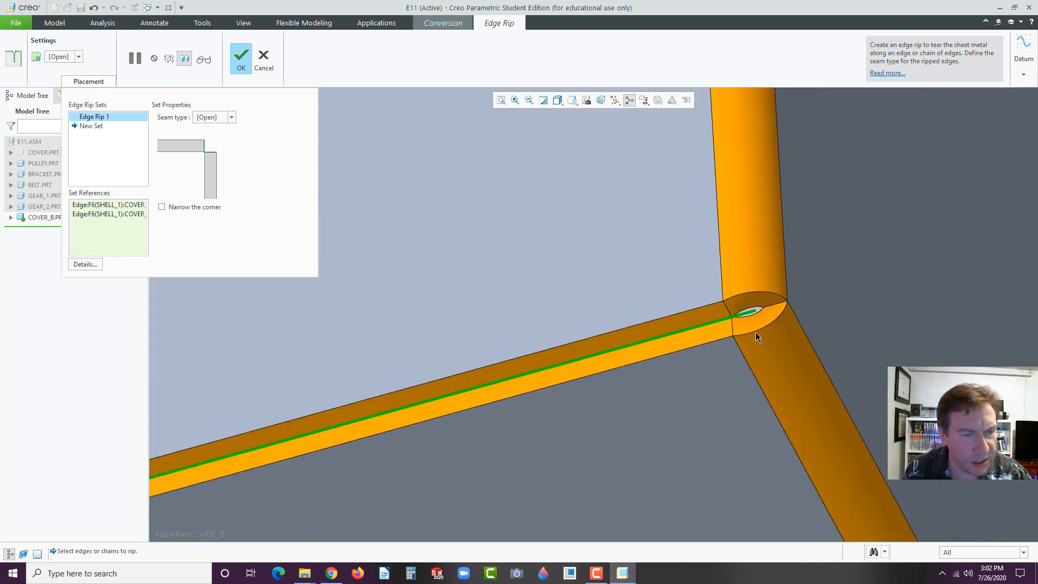
pyautogui.scroll(3, 755, 332)
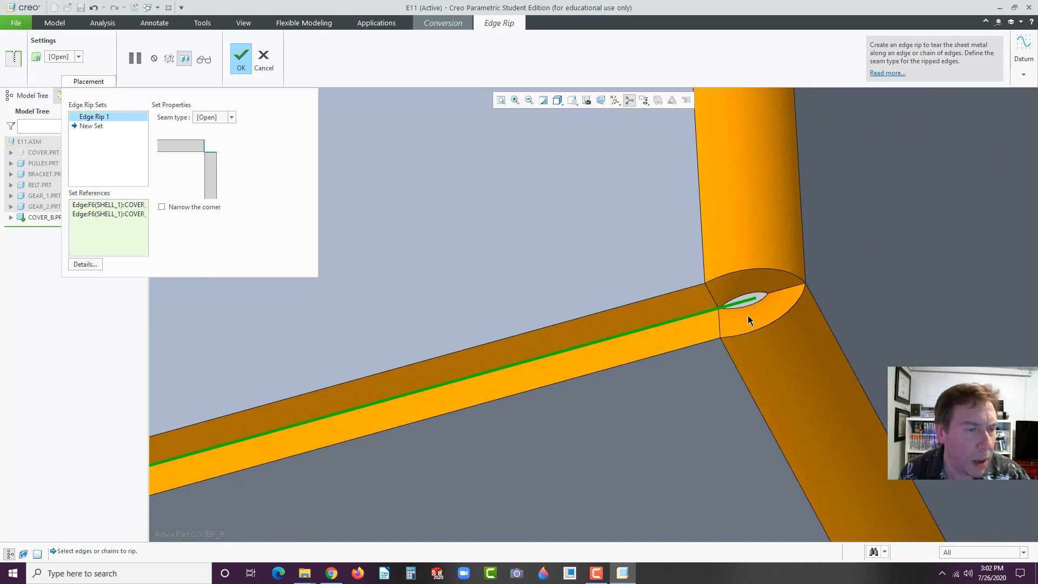
# - Try the Blind and Gap seam types on the edge rip
pyautogui.click(233, 117)
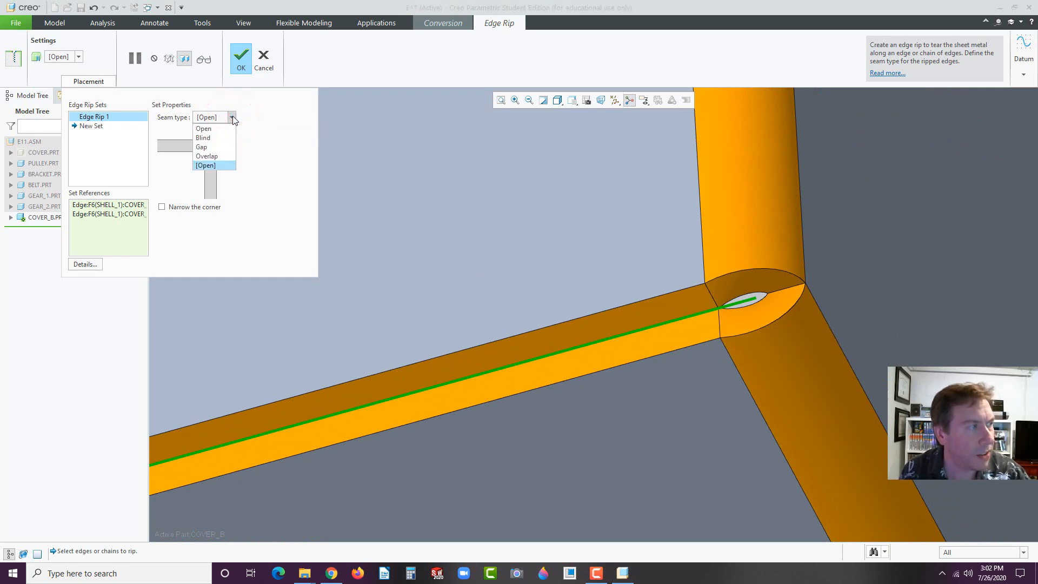
pyautogui.click(211, 139)
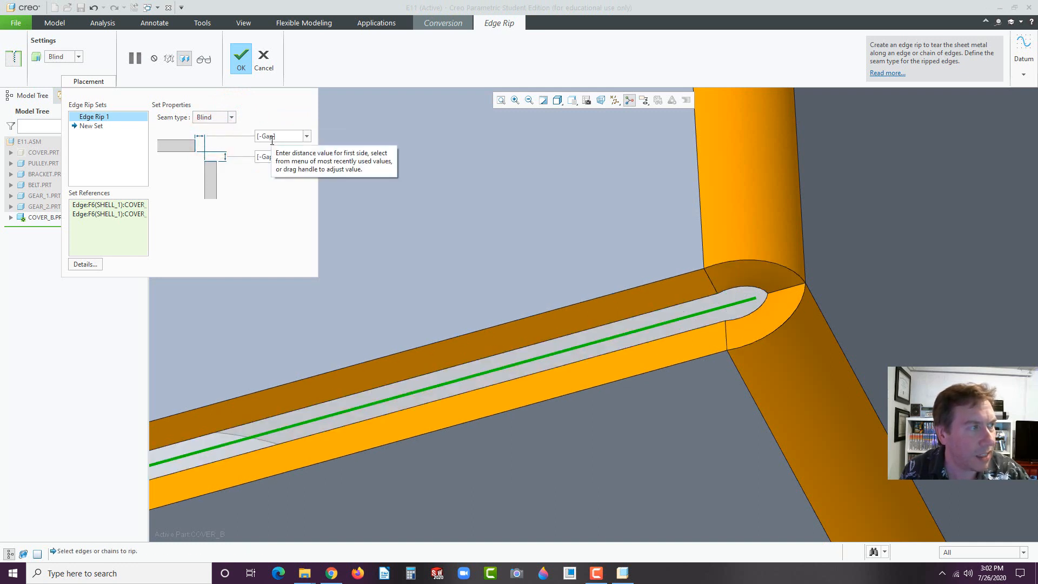
pyautogui.click(225, 122)
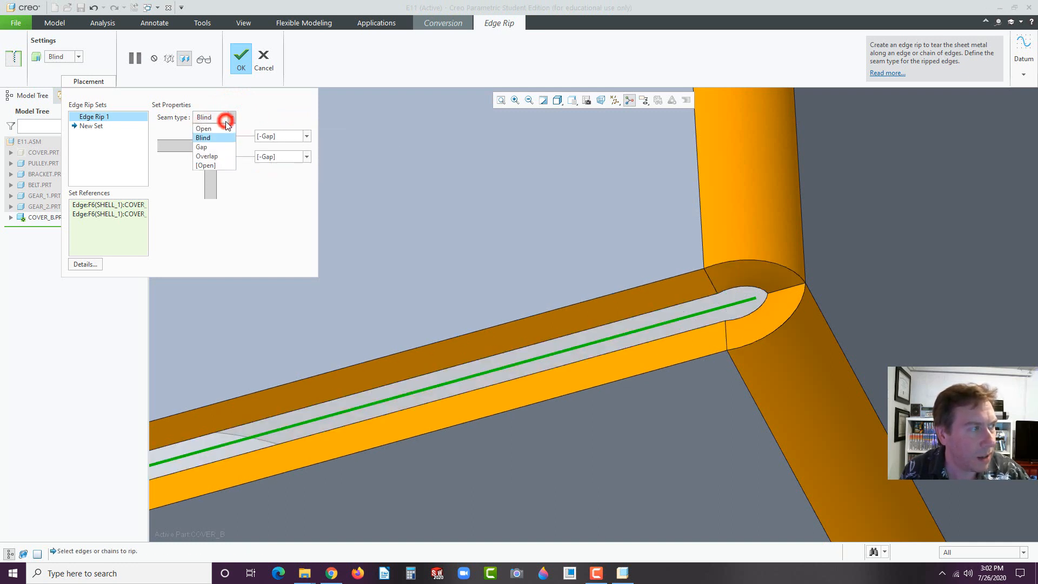
pyautogui.click(211, 147)
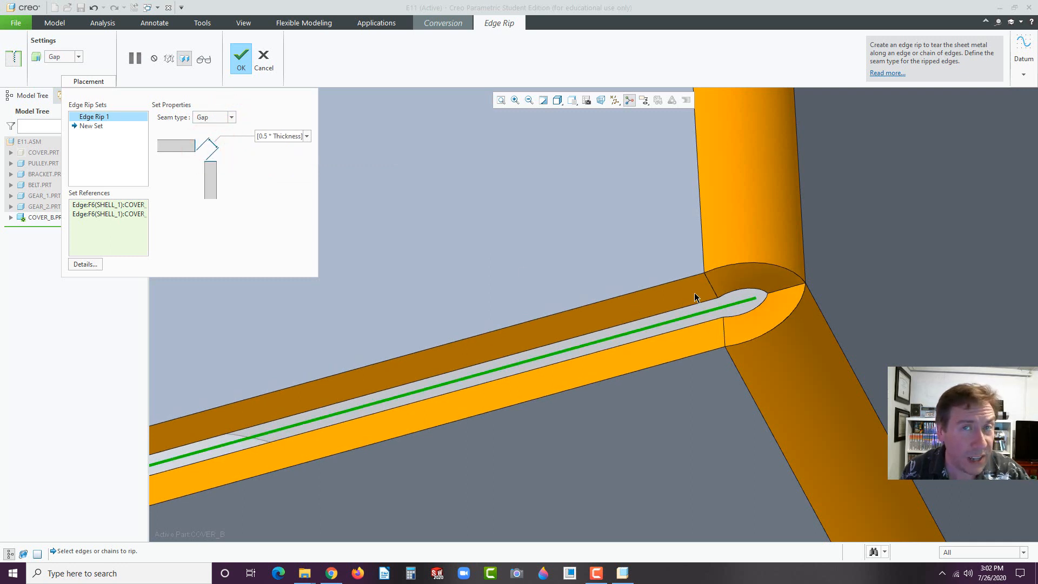
# - Try a rip gap of 2.0 * Thickness and set it back to 0.5 * Thickness
pyautogui.click(307, 137)
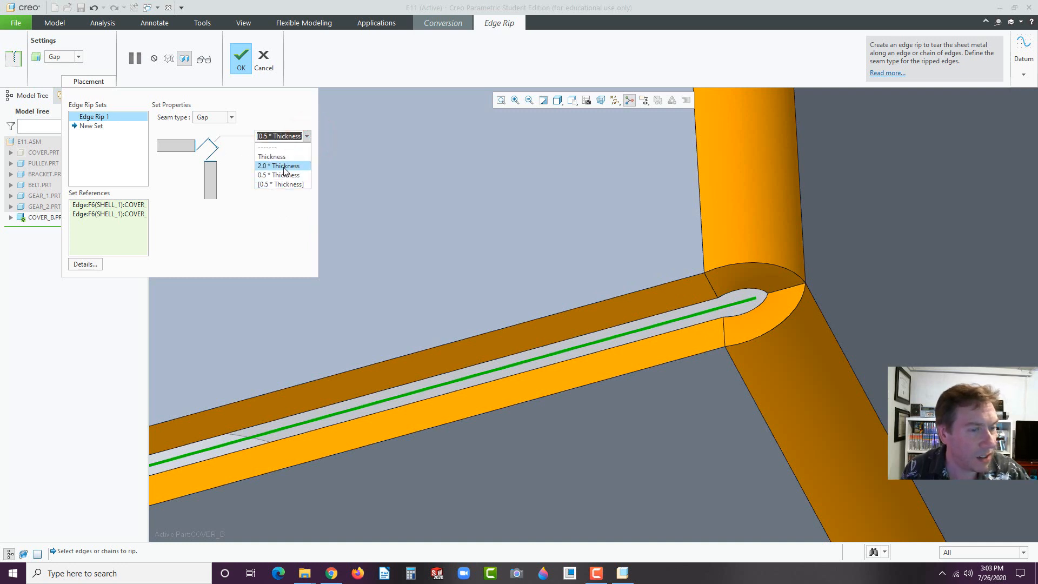
pyautogui.click(284, 168)
pyautogui.click(310, 136)
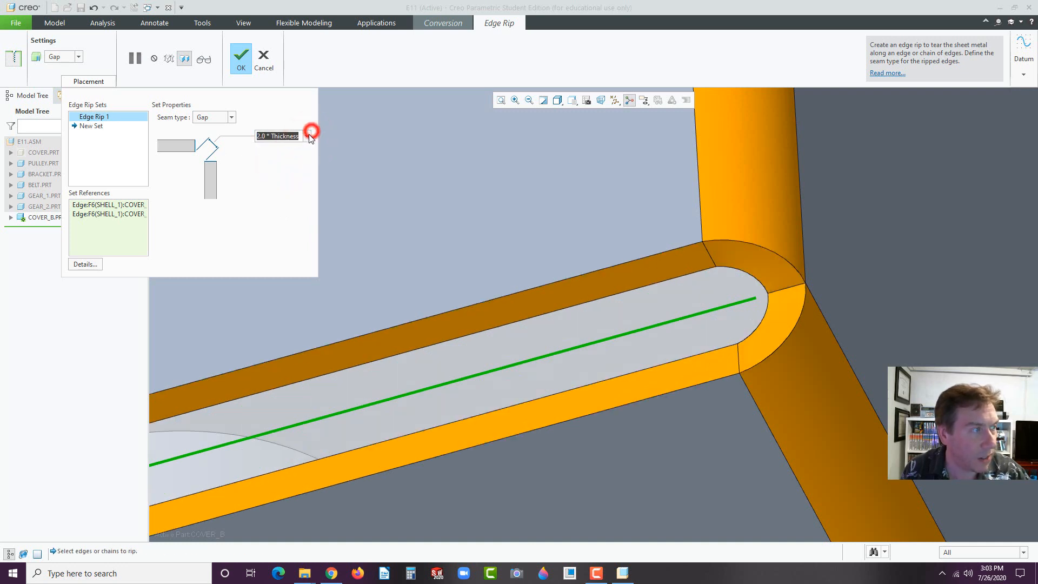
pyautogui.click(281, 173)
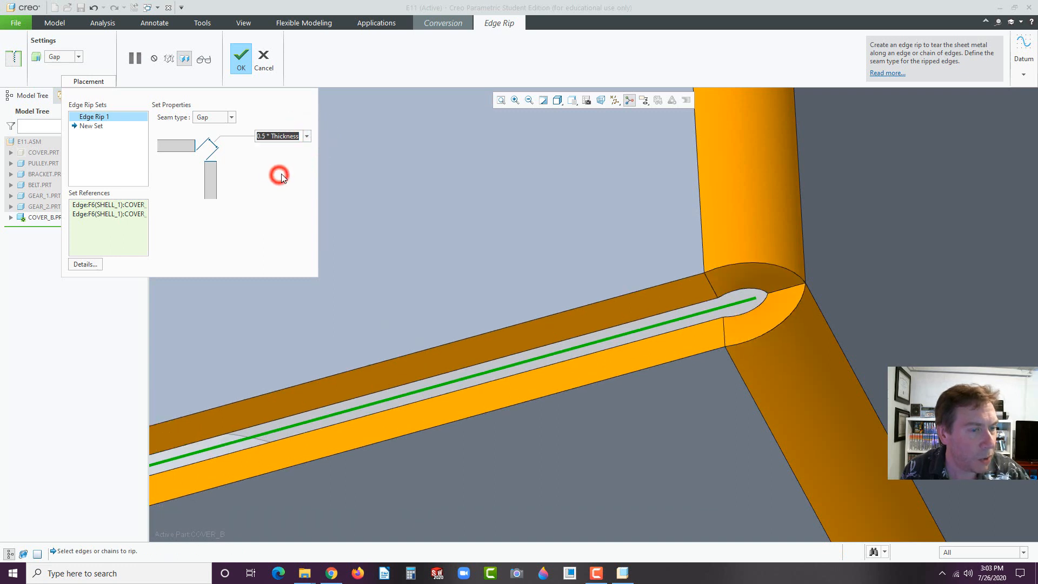
# - Try the Overlap seam type on the edge rip with Add Gap enabled
pyautogui.click(233, 118)
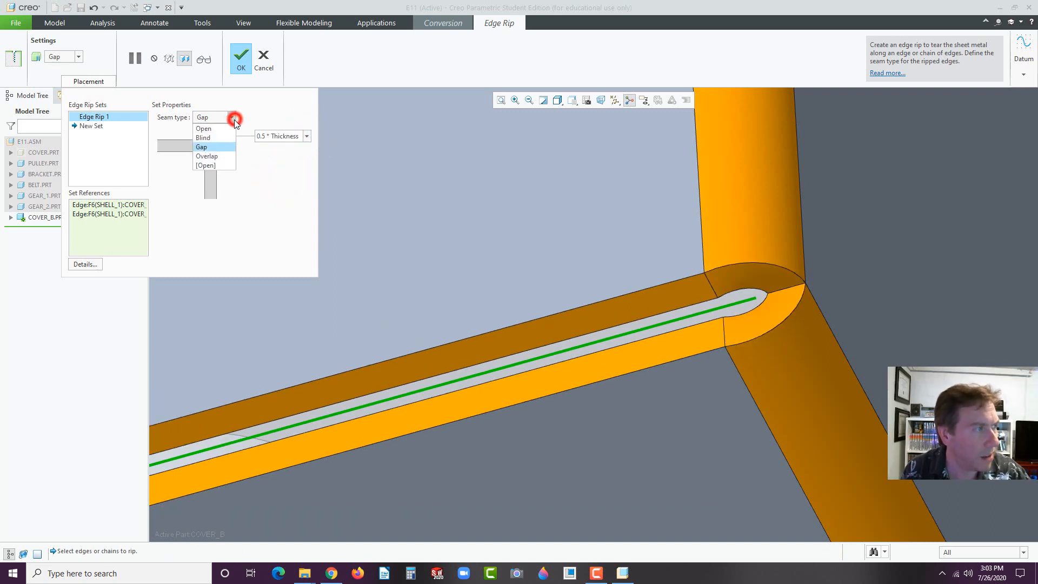
pyautogui.click(217, 156)
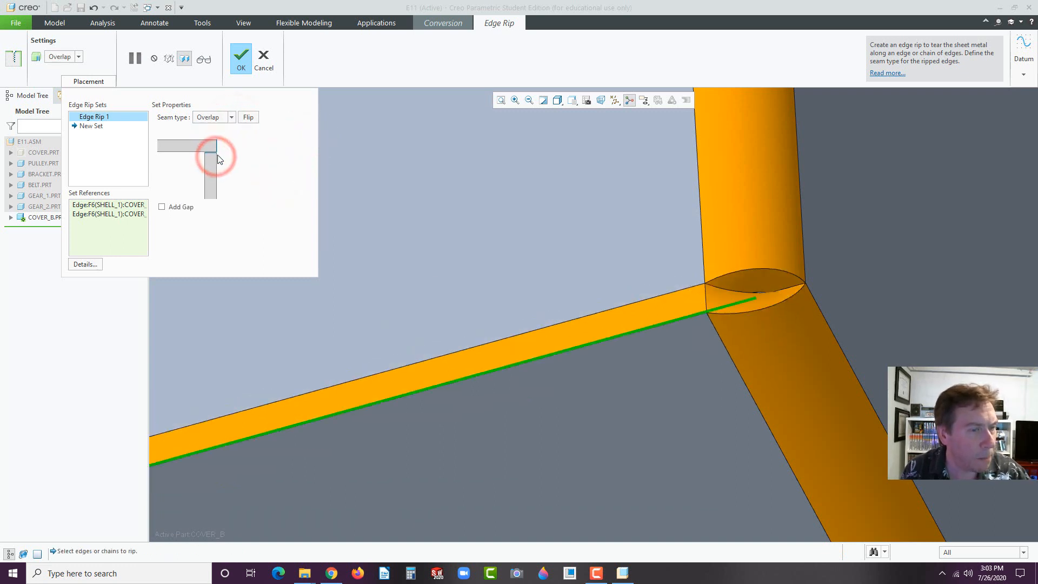
pyautogui.moveTo(684, 278); pyautogui.dragTo(708, 300, button='middle')
pyautogui.scroll(4, 787, 477)
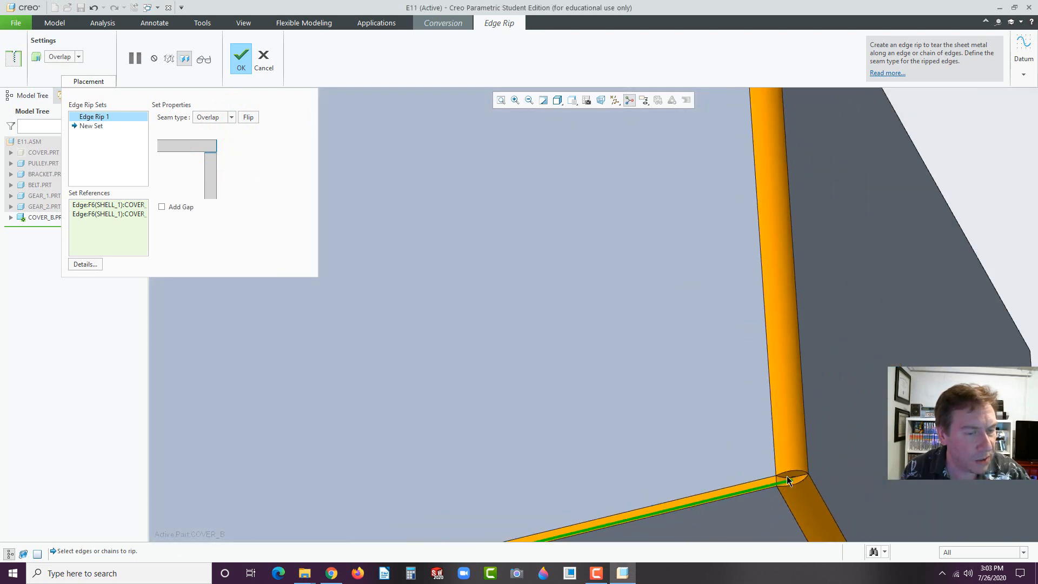
pyautogui.scroll(-5, 787, 475)
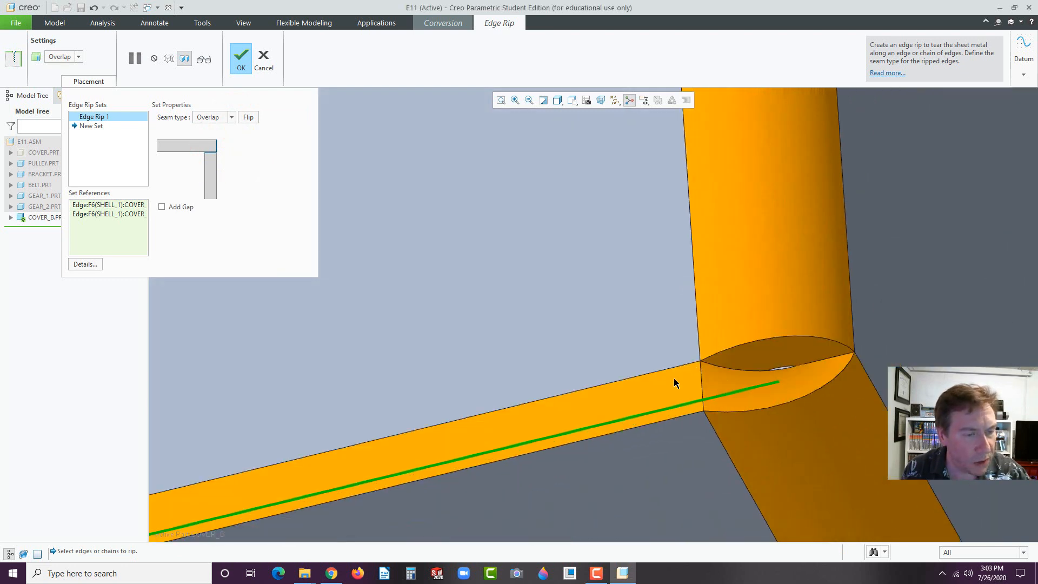
pyautogui.click(162, 207)
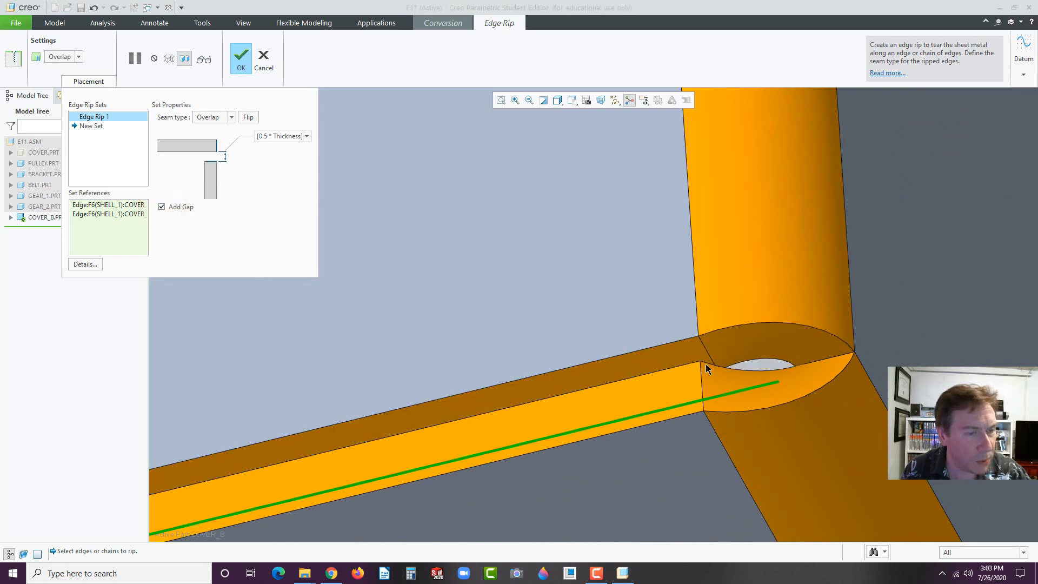
# - Examine the overlap seam and its gap at the corner from several angles, hiding the spin center temporarily
pyautogui.moveTo(732, 352)
pyautogui.mouseDown(button='middle')
pyautogui.moveTo(744, 337)
pyautogui.moveTo(727, 352)
pyautogui.mouseUp(button='middle')
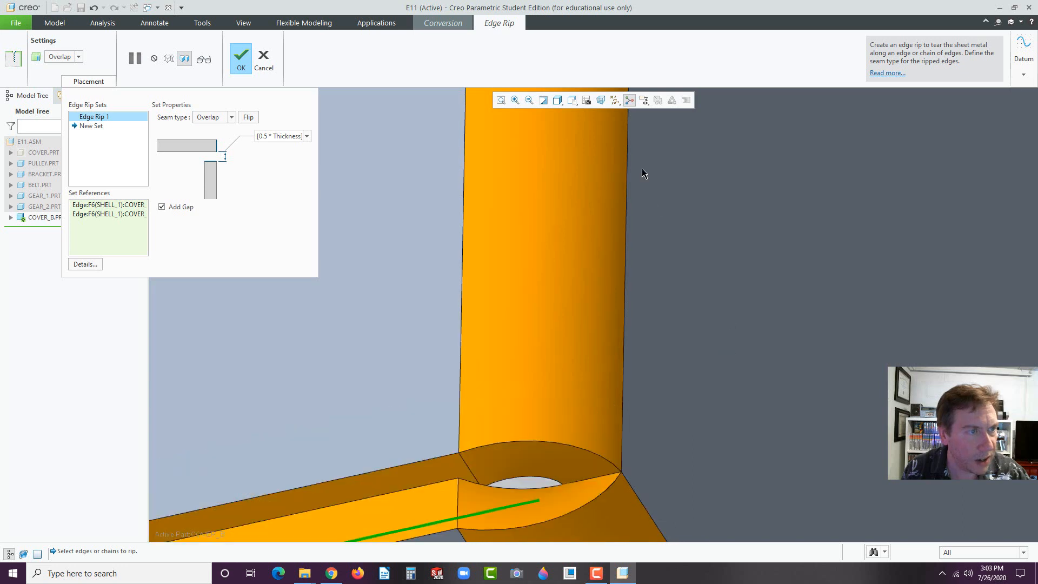
pyautogui.click(629, 101)
pyautogui.moveTo(554, 452)
pyautogui.mouseDown(button='middle')
pyautogui.moveTo(547, 429)
pyautogui.moveTo(560, 414)
pyautogui.mouseUp(button='middle')
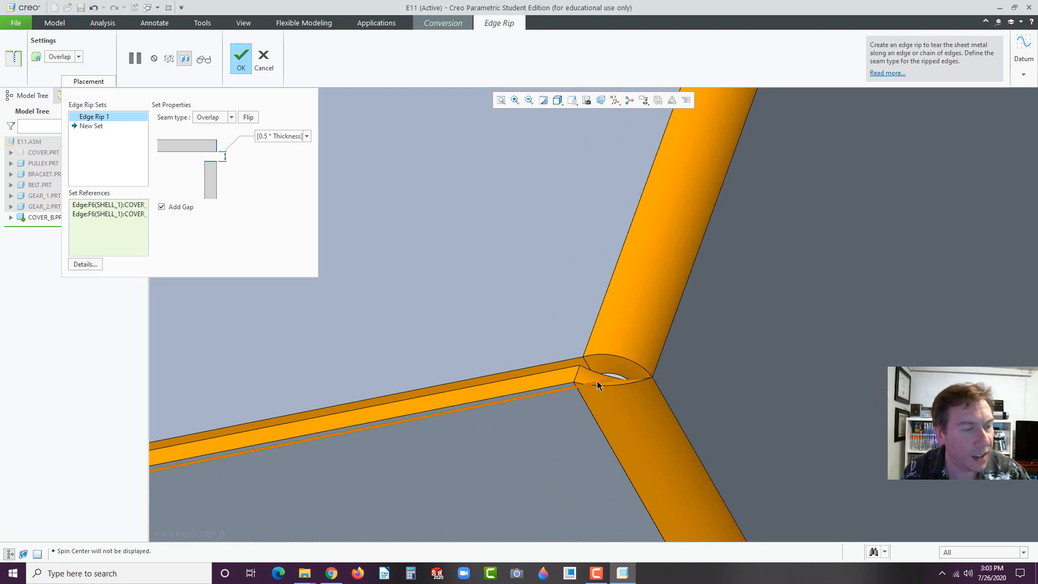
pyautogui.moveTo(598, 377); pyautogui.dragTo(576, 411, button='middle')
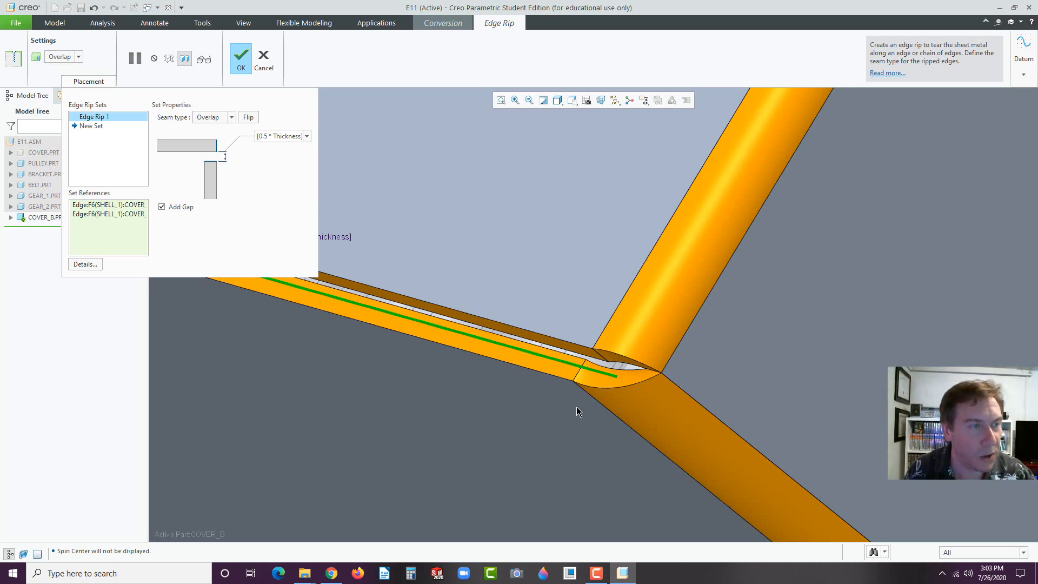
pyautogui.moveTo(613, 380)
pyautogui.mouseDown(button='middle')
pyautogui.moveTo(642, 369)
pyautogui.moveTo(624, 397)
pyautogui.moveTo(619, 368)
pyautogui.mouseUp(button='middle')
pyautogui.click(629, 100)
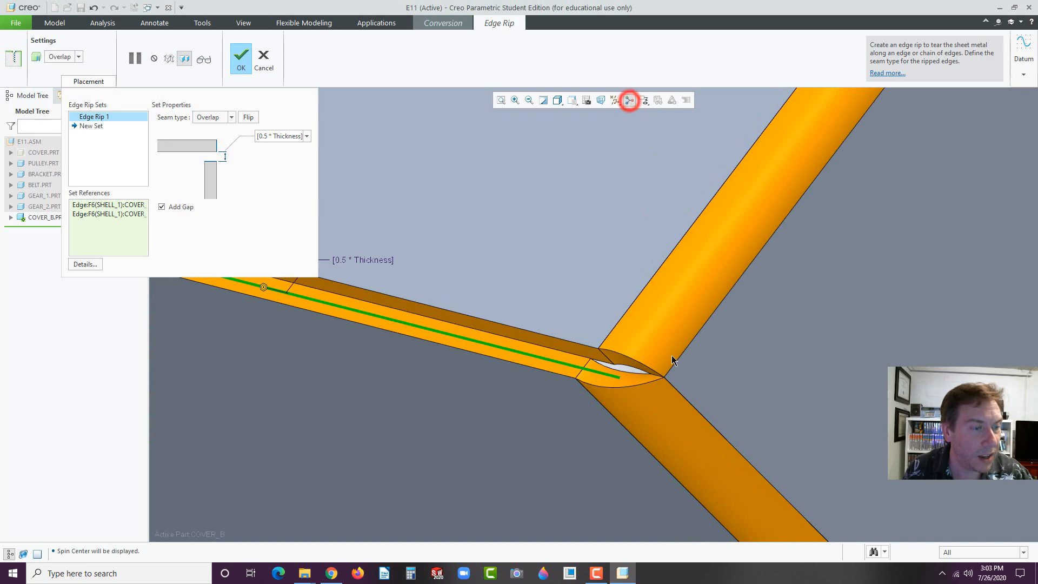
pyautogui.scroll(-5, 671, 355)
pyautogui.moveTo(686, 365); pyautogui.dragTo(726, 320, button='middle')
pyautogui.moveTo(661, 396); pyautogui.dragTo(724, 360, button='middle')
pyautogui.scroll(6, 723, 400)
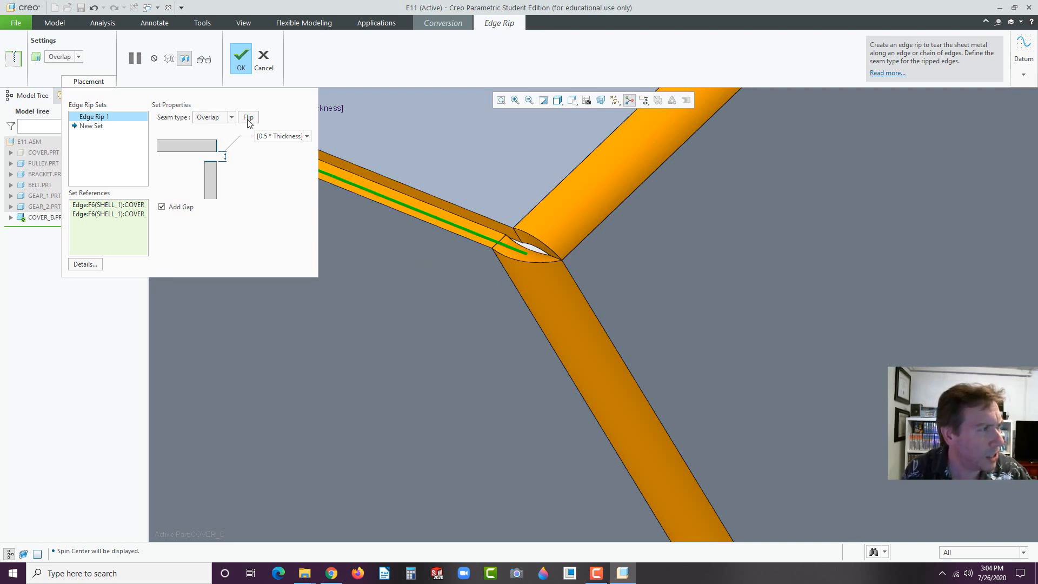
# - Set the rip's seam type to Open, try narrowing the corner but leave that option off, and complete the edge rip
pyautogui.click(231, 118)
pyautogui.click(217, 130)
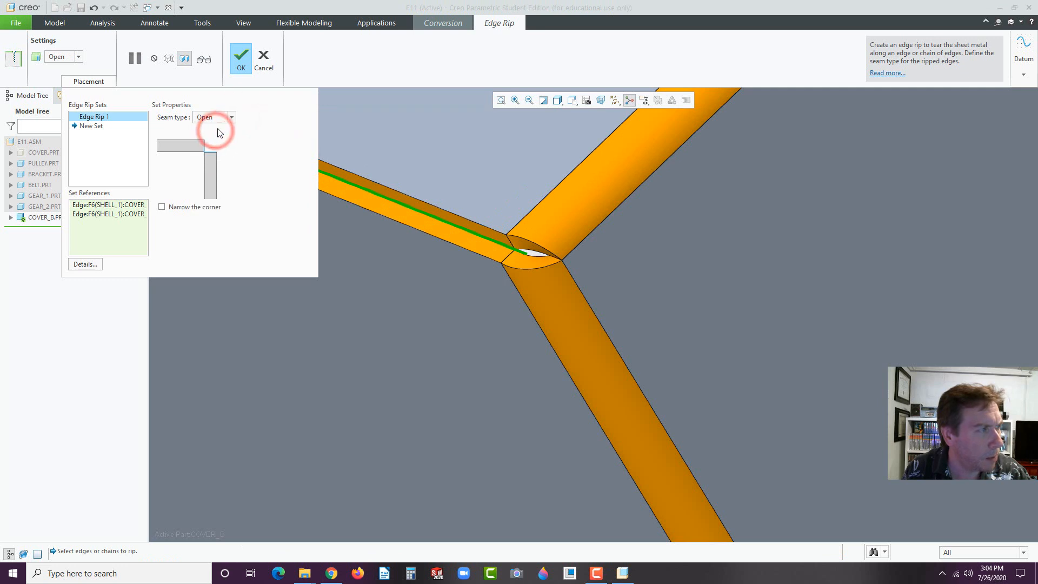
pyautogui.click(163, 208)
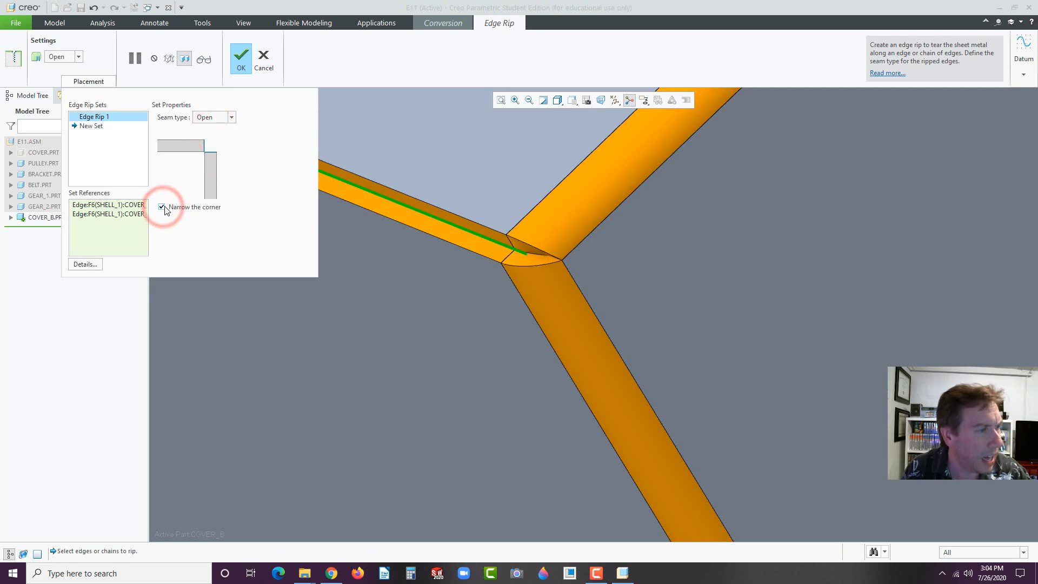
pyautogui.click(162, 207)
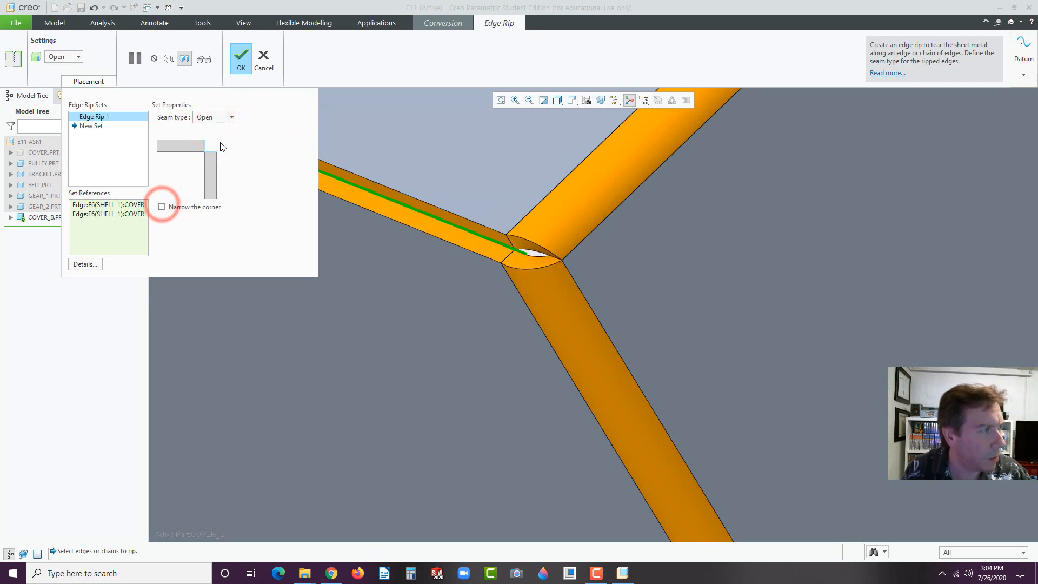
pyautogui.click(240, 62)
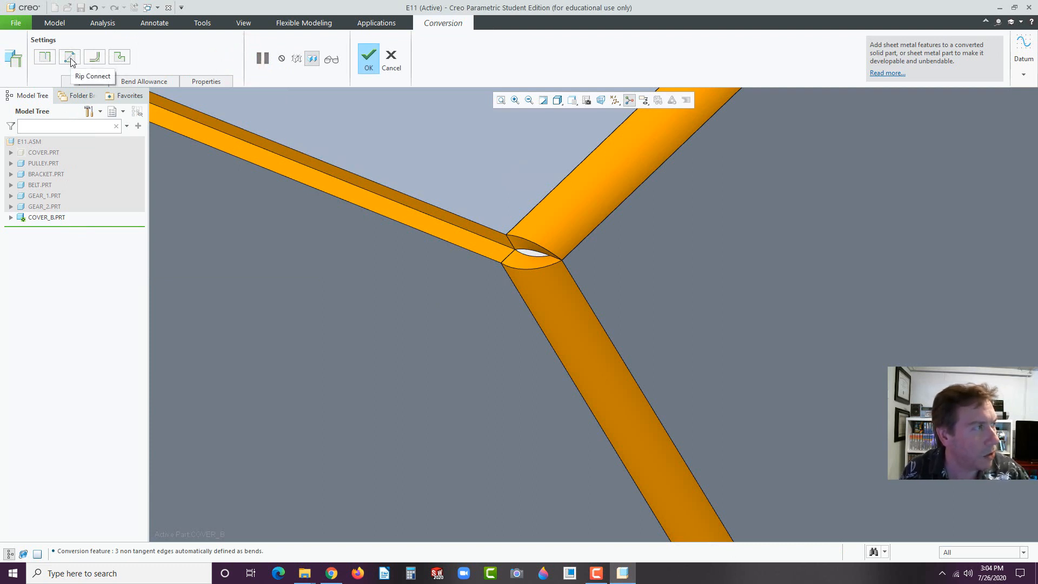
# - Inspect the Rip Connect set properties and references for the cover, and leave the tool without selecting any vertices
pyautogui.click(70, 60)
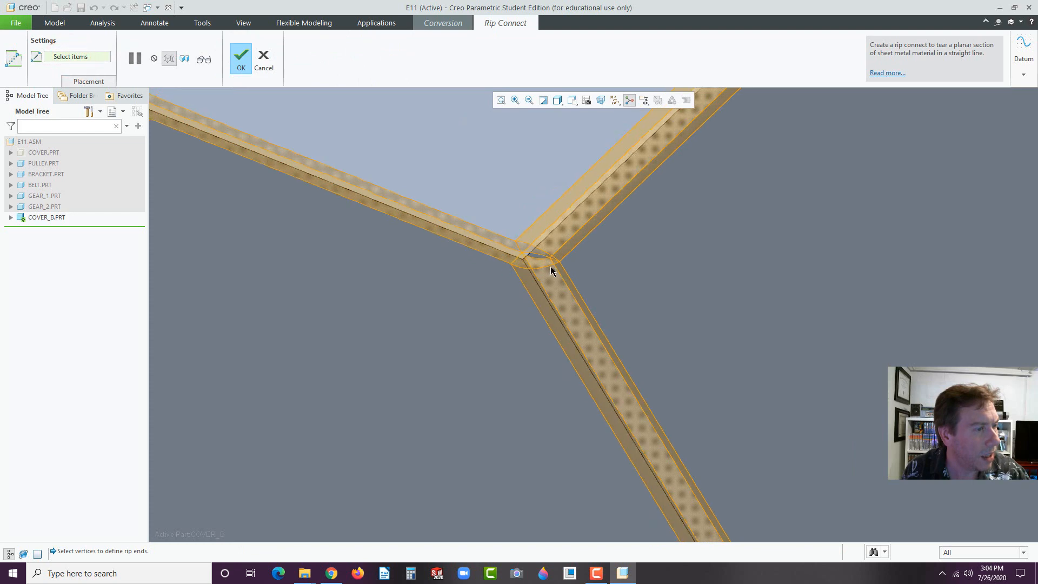
pyautogui.scroll(-8, 551, 266)
pyautogui.moveTo(572, 220); pyautogui.dragTo(333, 257, button='middle')
pyautogui.click(91, 82)
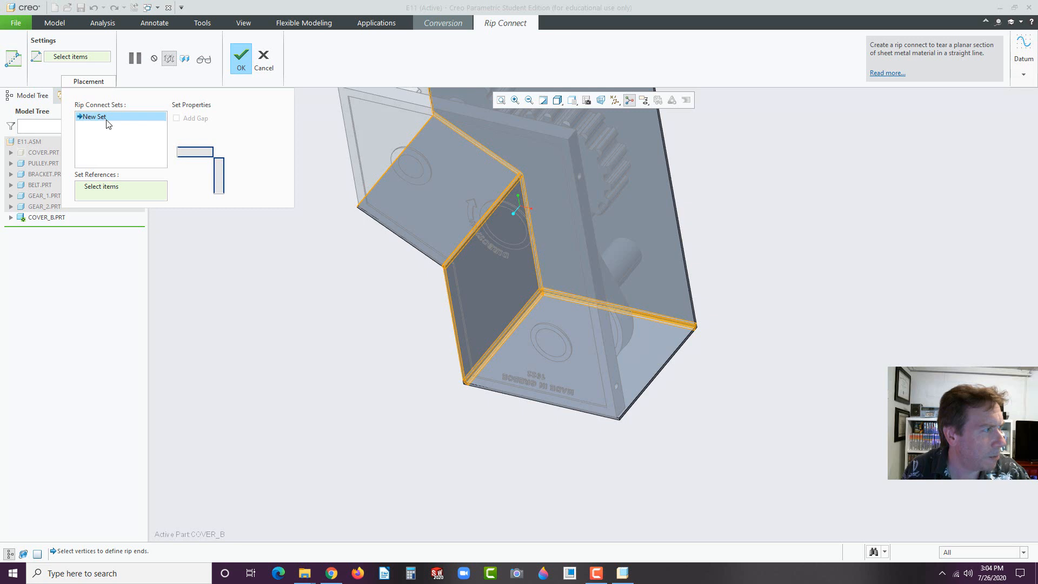
pyautogui.click(94, 67)
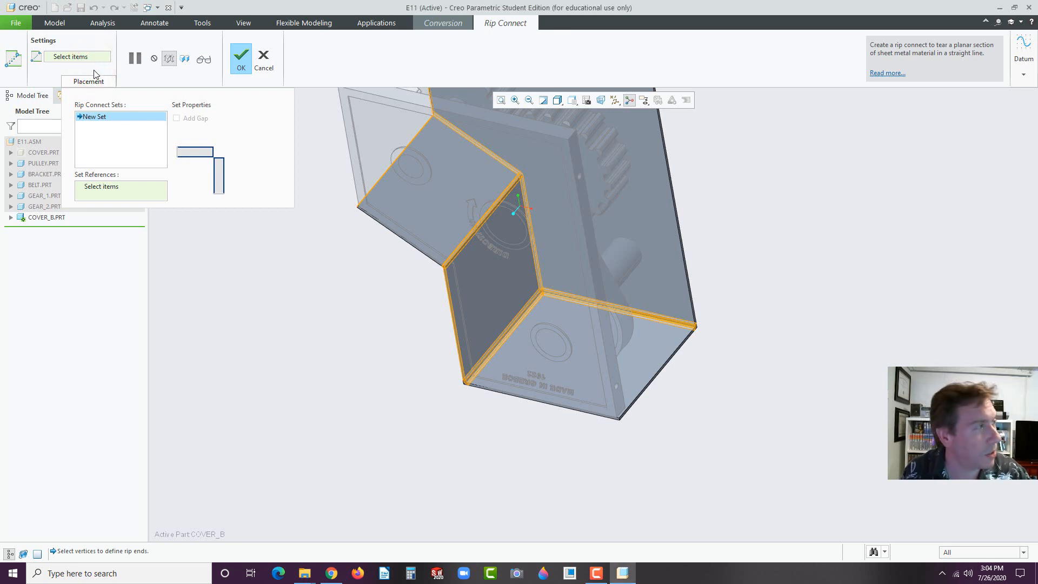
pyautogui.click(241, 57)
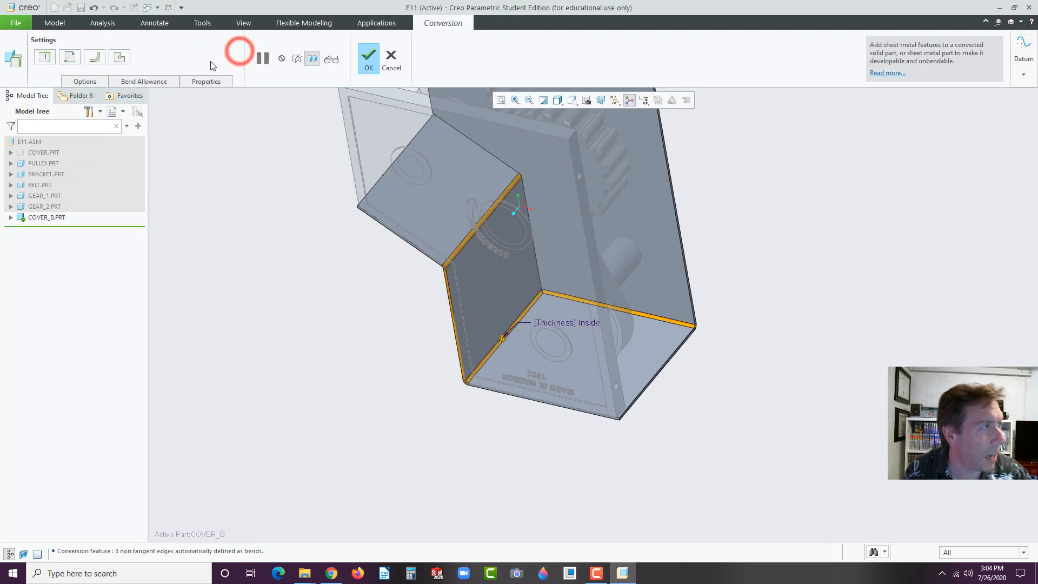
# - Inspect the Edge Bend edge references and bend radius options, and leave the tool without selecting any additional edges
pyautogui.click(95, 60)
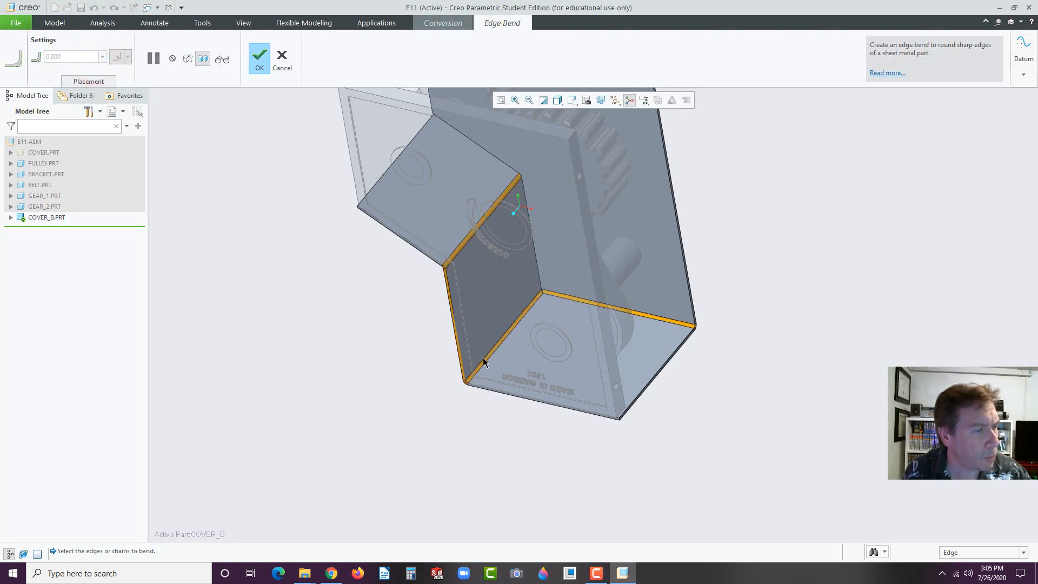
pyautogui.scroll(3, 549, 280)
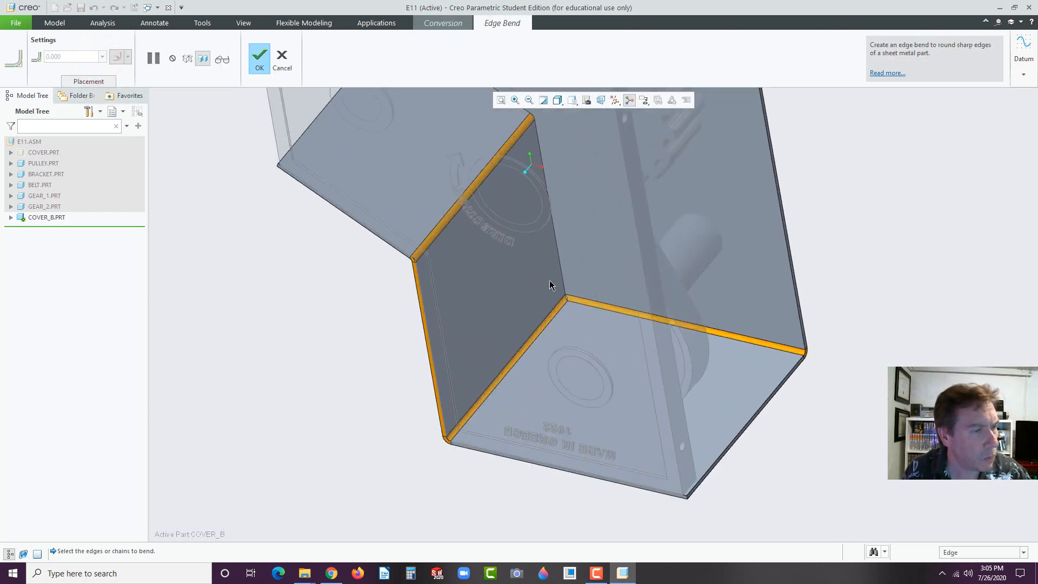
pyautogui.click(98, 83)
pyautogui.click(161, 117)
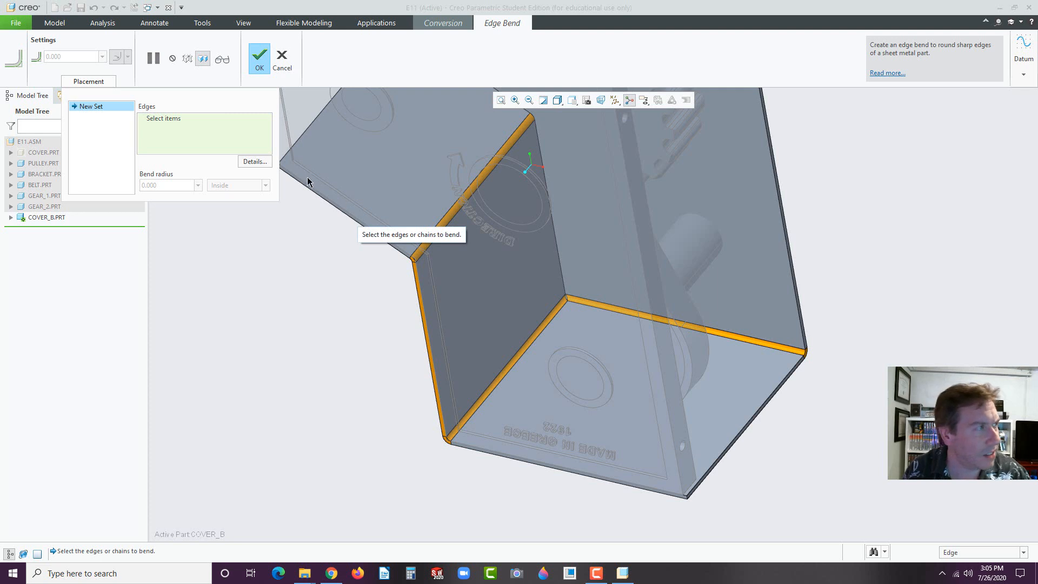
pyautogui.click(260, 61)
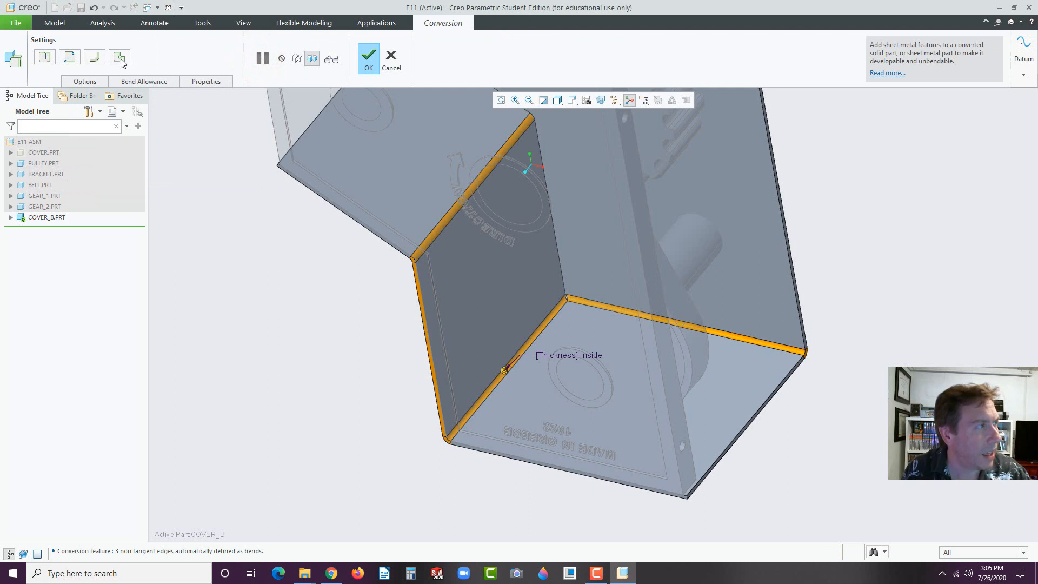
# - Start a corner relief in the conversion and try the Normal type at the corner between the two bends
pyautogui.click(120, 57)
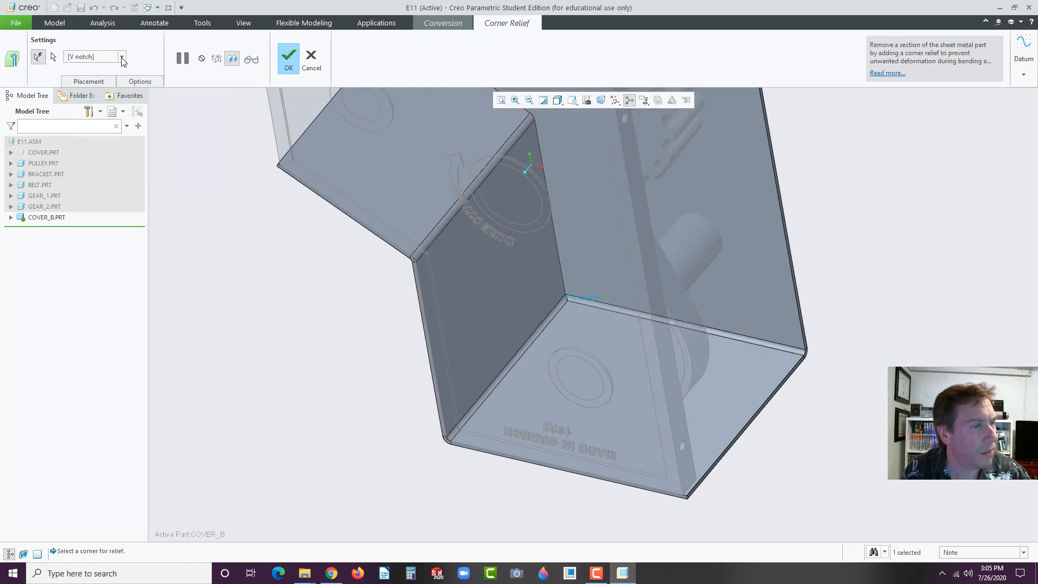
pyautogui.scroll(6, 585, 310)
pyautogui.scroll(2, 579, 323)
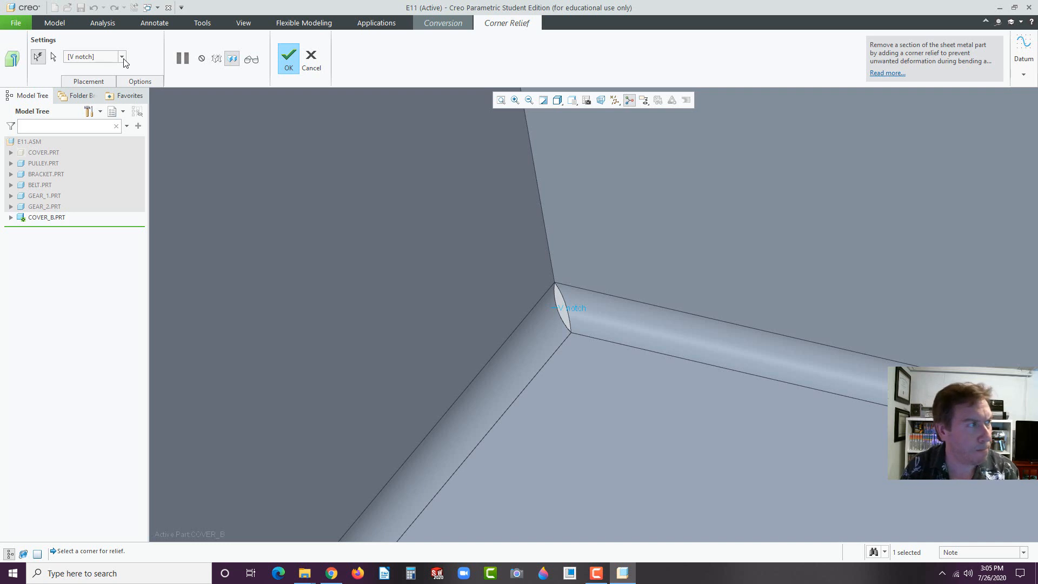
pyautogui.click(124, 57)
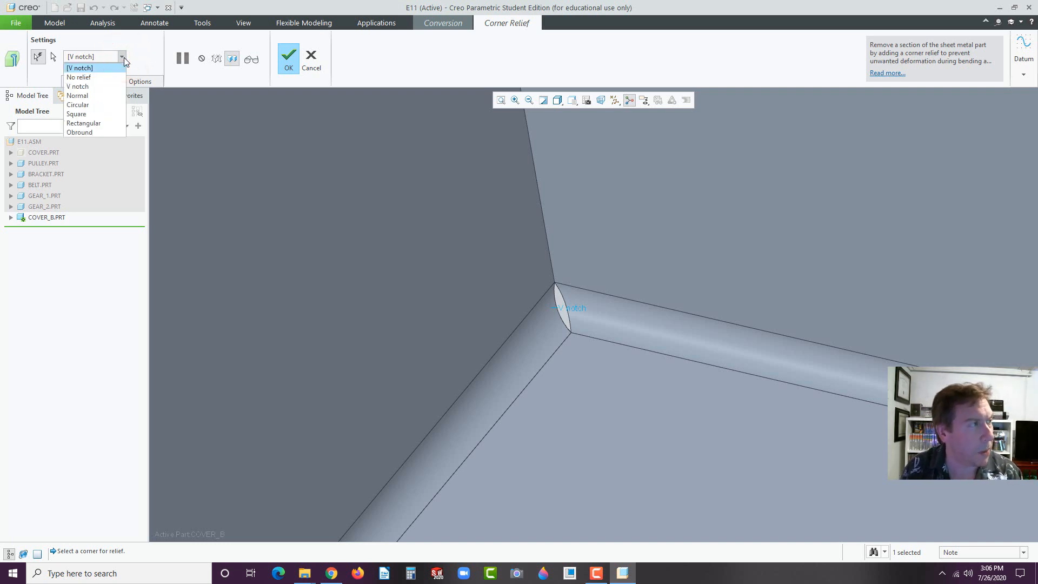
pyautogui.click(85, 96)
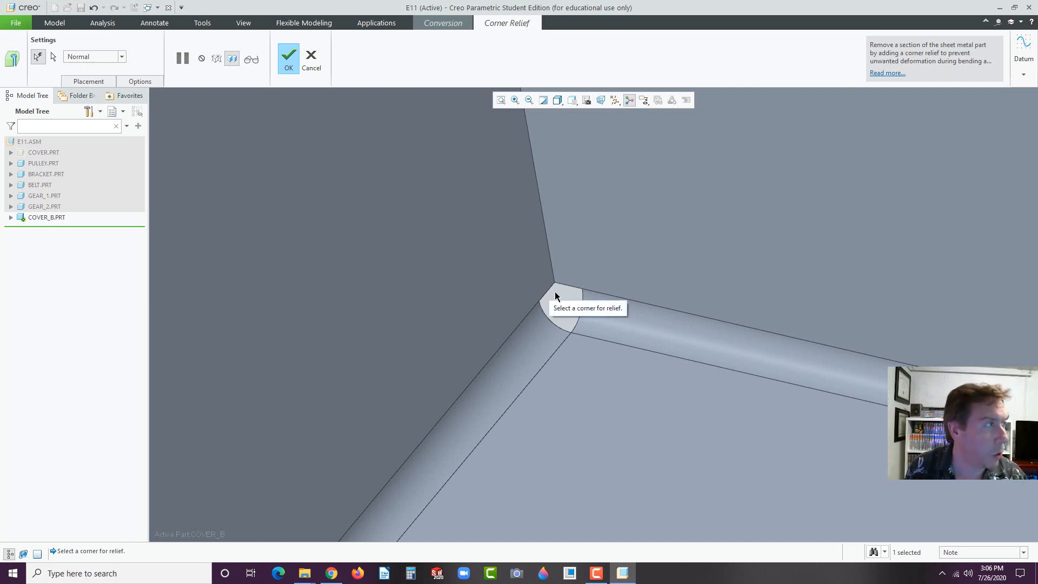
# - Try the Circular, Square, Rectangular and Obround corner relief types one after another at the bend corner
pyautogui.click(121, 57)
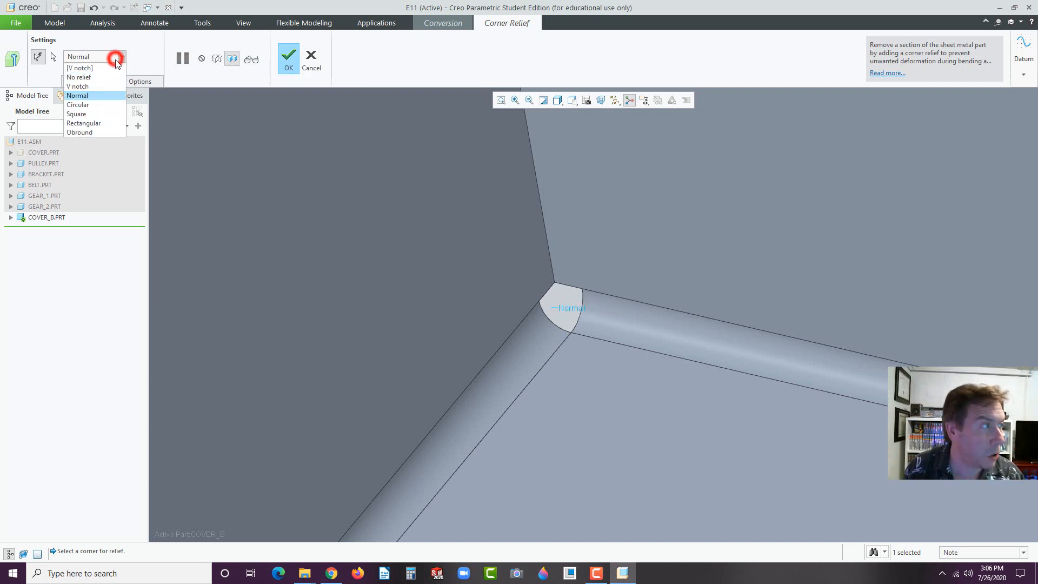
pyautogui.click(83, 106)
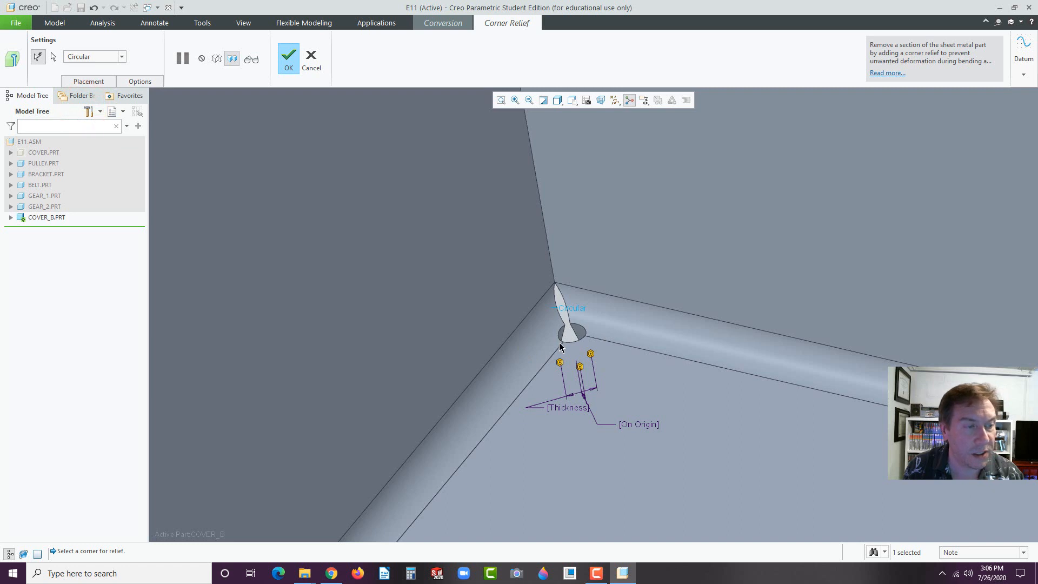
pyautogui.click(122, 57)
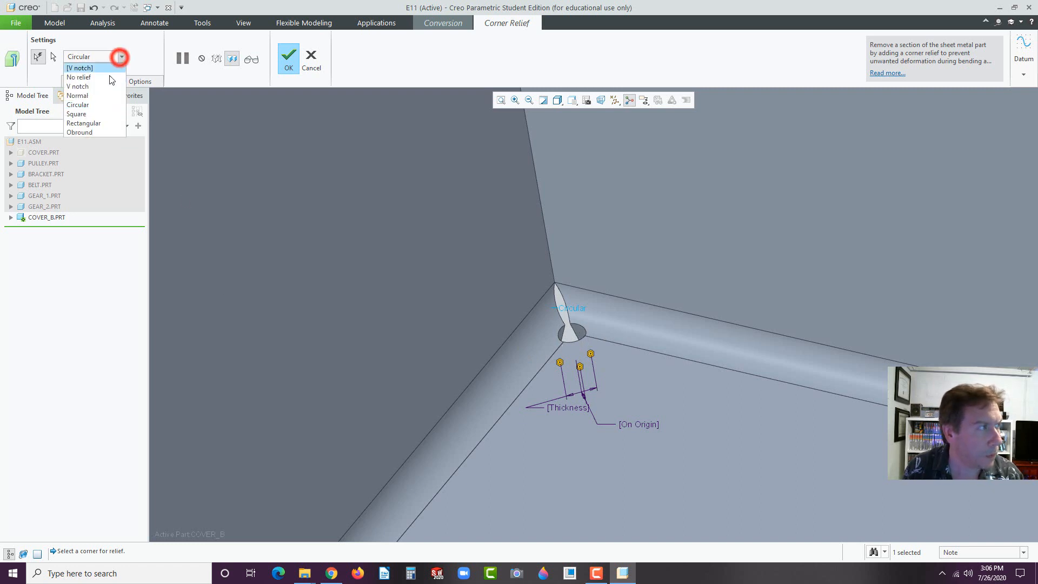
pyautogui.click(81, 117)
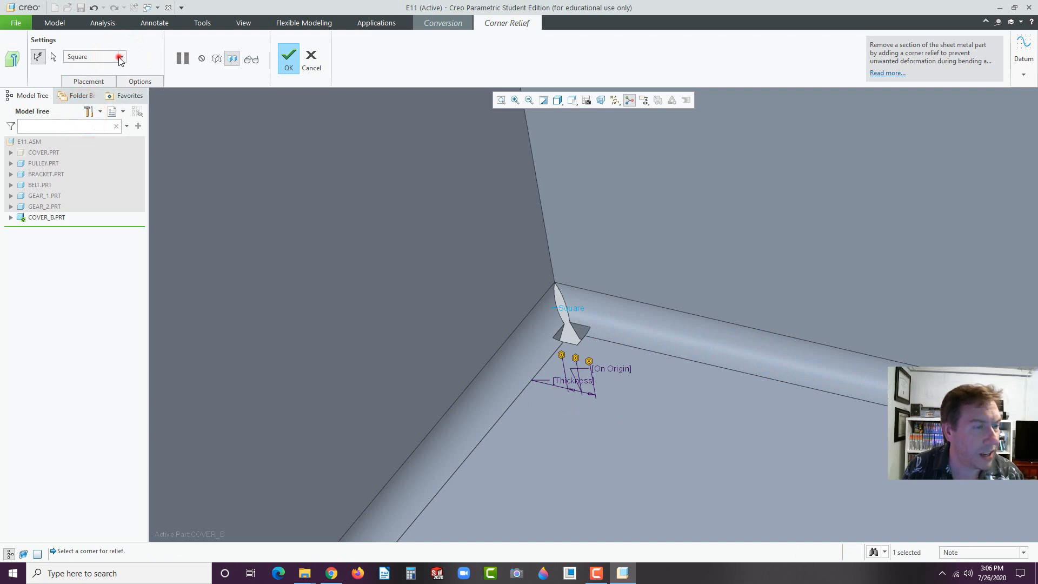
pyautogui.click(121, 57)
pyautogui.click(87, 123)
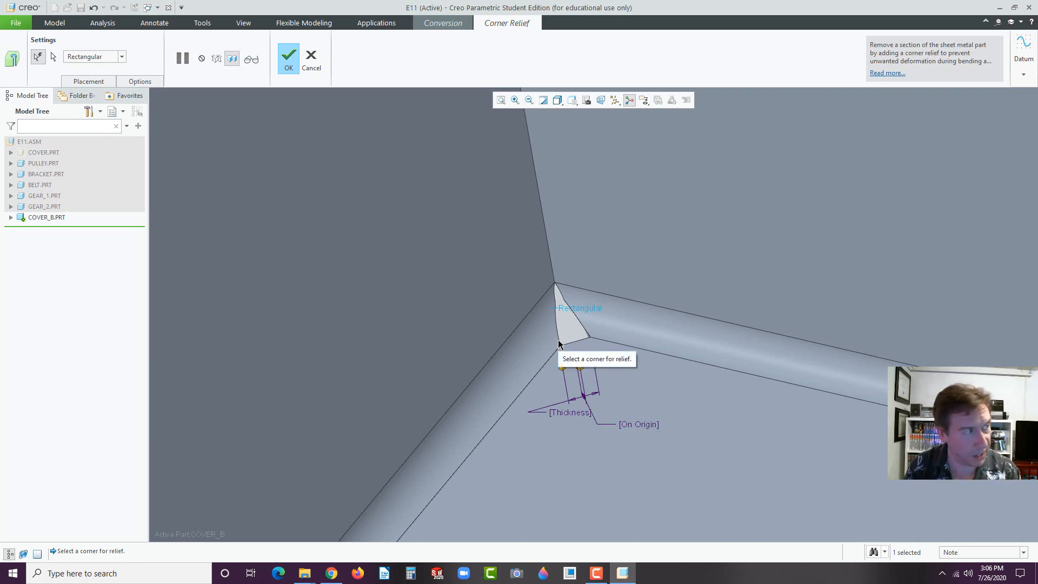
pyautogui.click(109, 54)
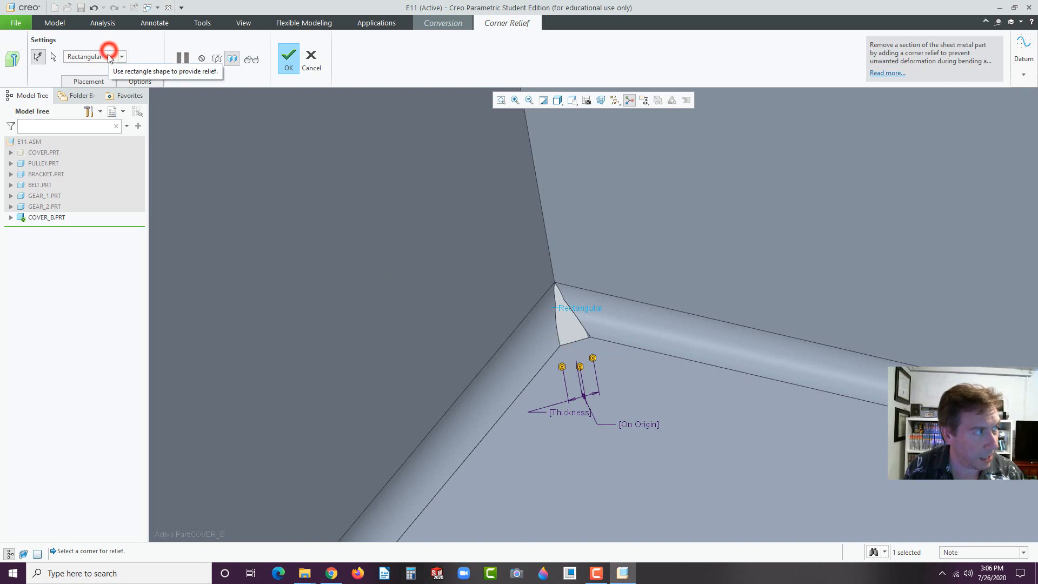
pyautogui.click(77, 133)
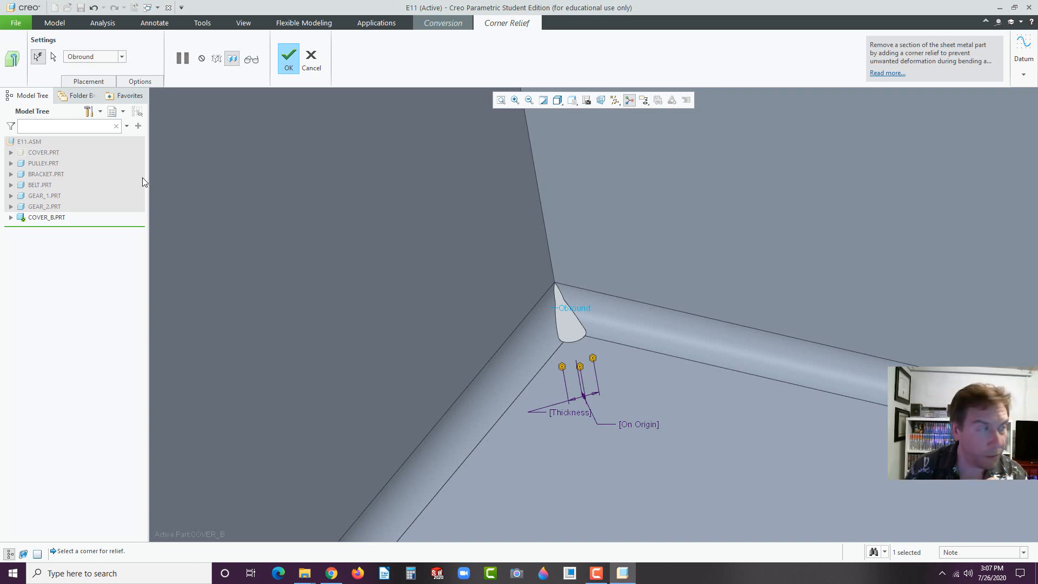
# - Compare the corner relief types again by switching through Rectangular, Square, Circular and No relief
pyautogui.click(123, 57)
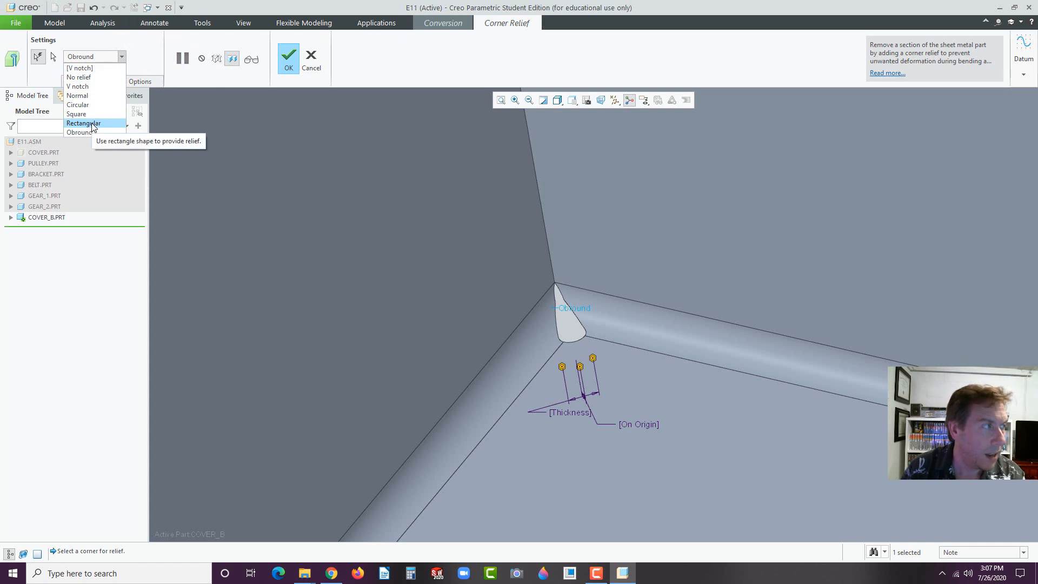
pyautogui.click(92, 124)
pyautogui.click(122, 57)
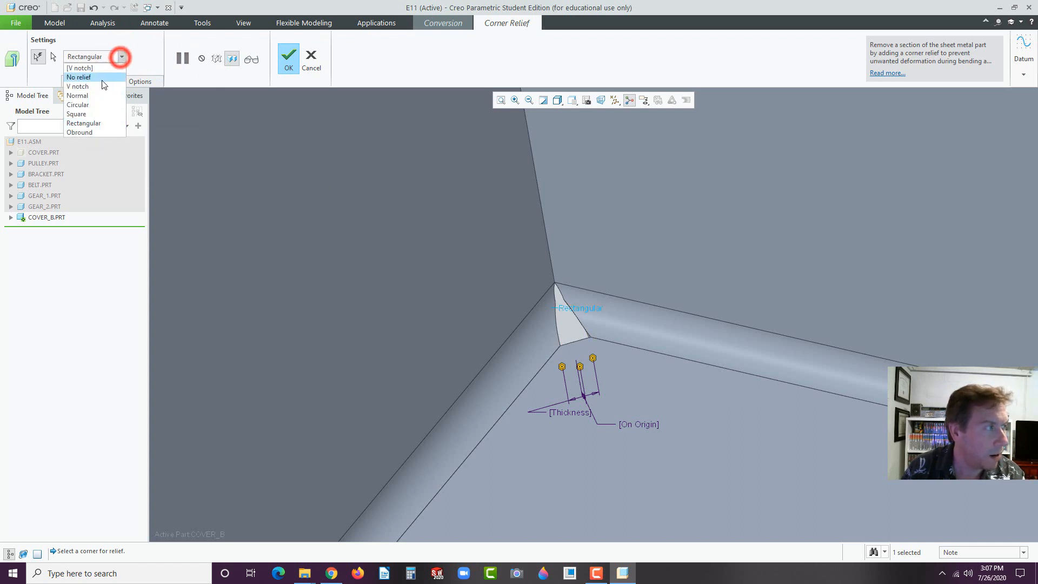
pyautogui.click(83, 115)
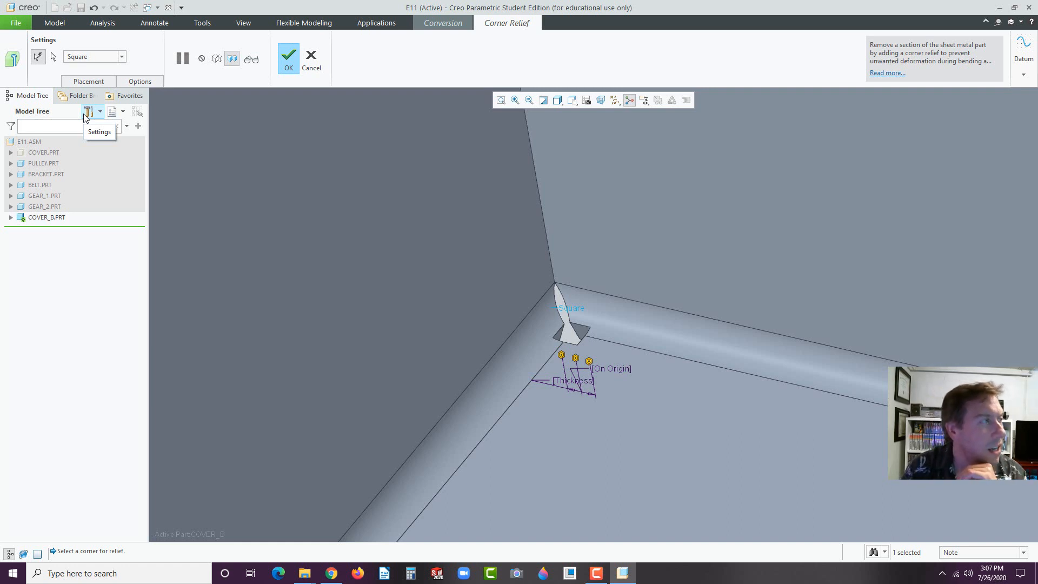
pyautogui.click(121, 56)
pyautogui.click(84, 105)
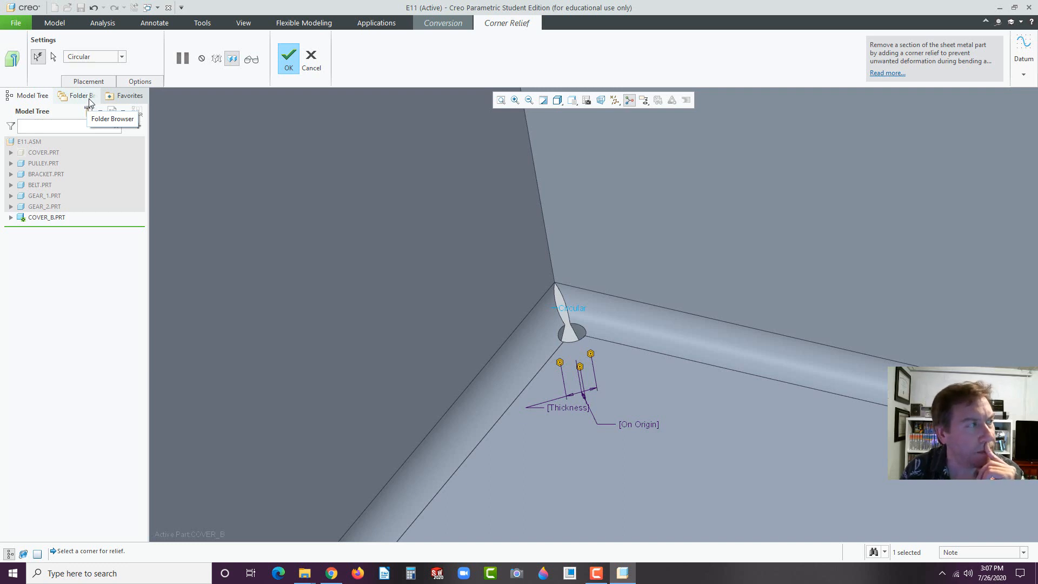
pyautogui.click(121, 56)
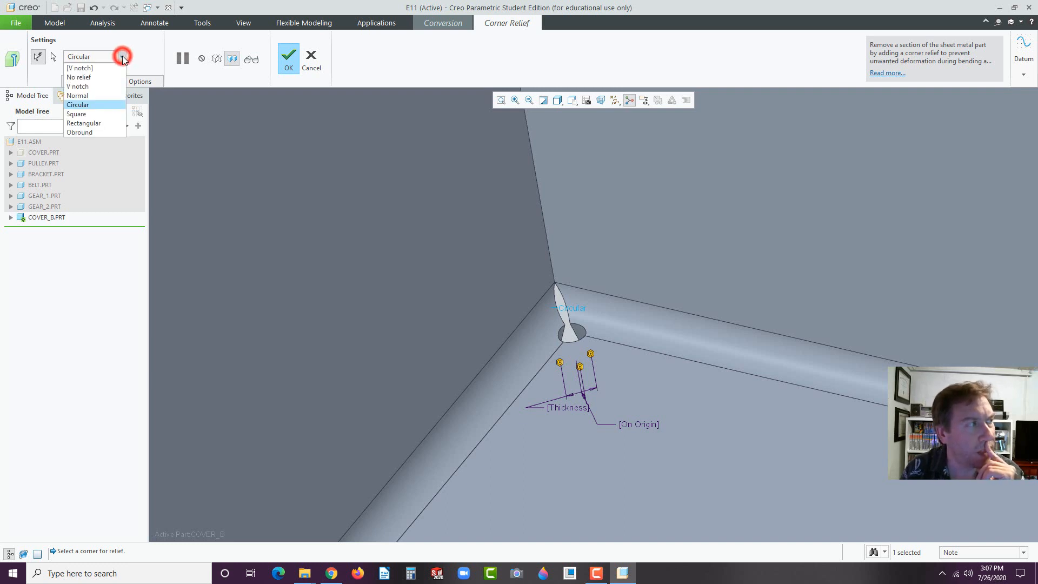
pyautogui.click(97, 79)
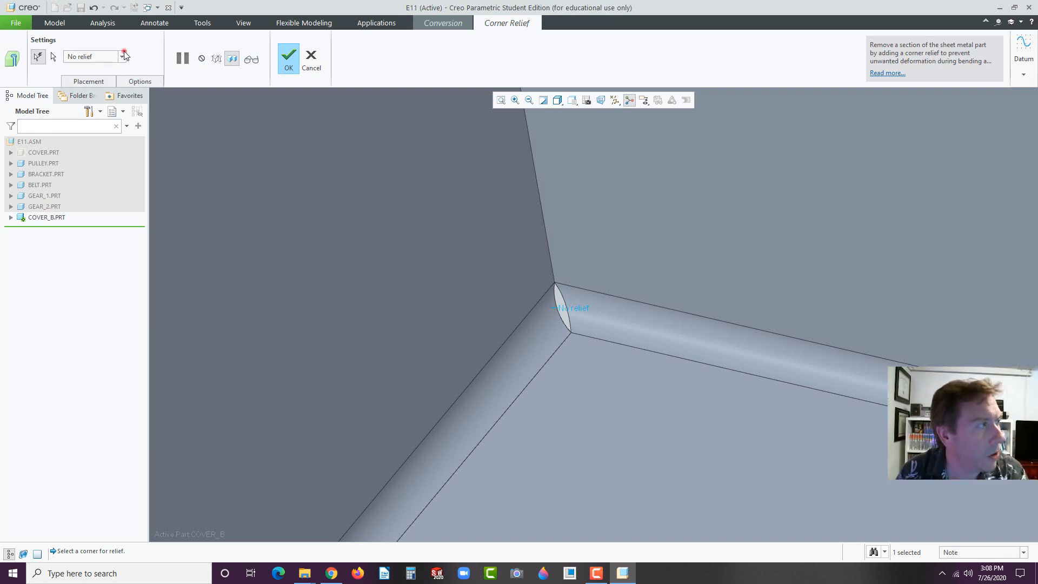
# - Set the corner relief type to Obround, review its type, origin and orientation choices without changing them, and complete the corner relief
pyautogui.click(122, 56)
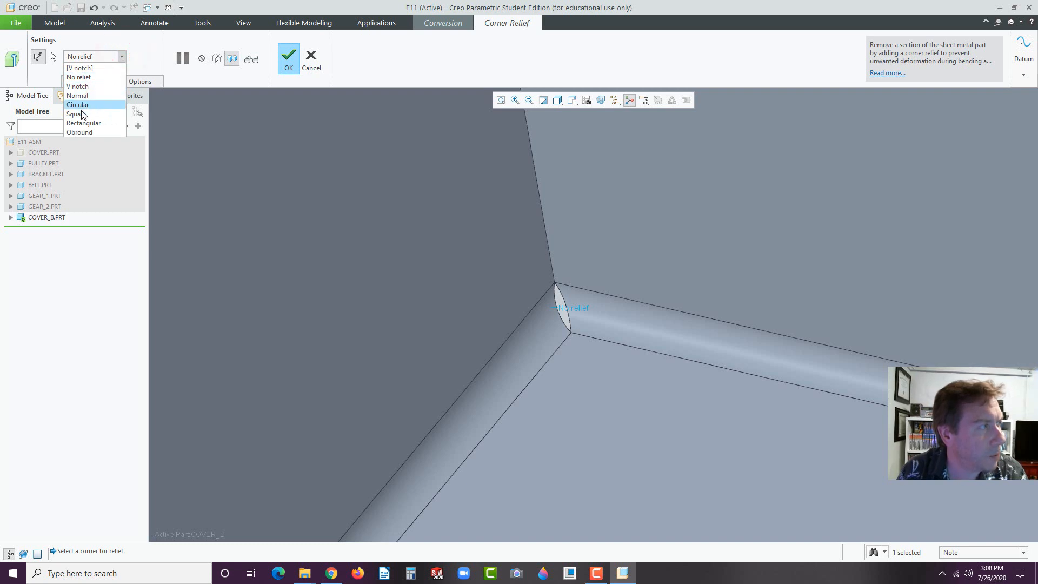
pyautogui.click(80, 133)
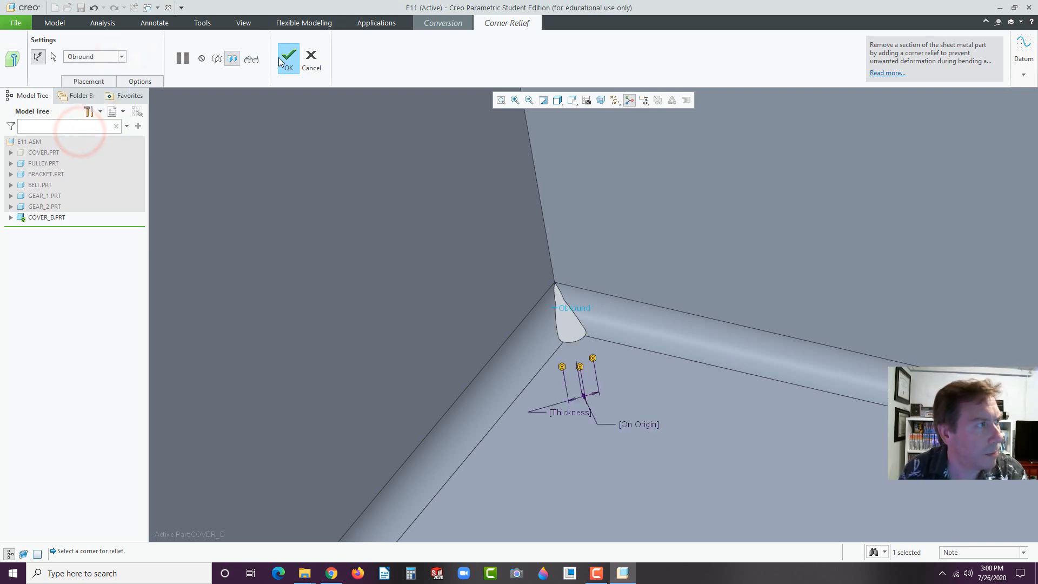
pyautogui.click(140, 81)
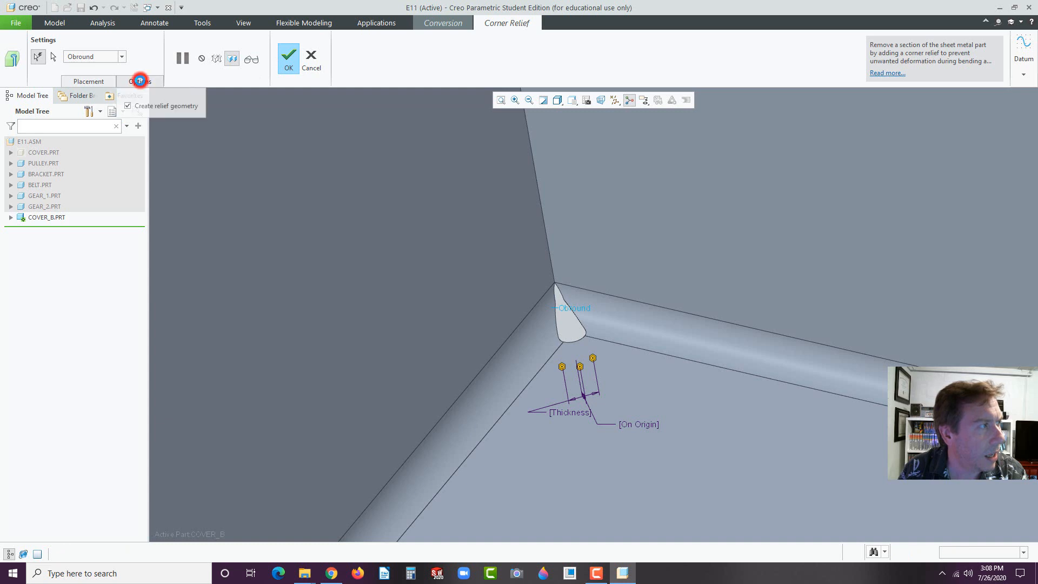
pyautogui.click(87, 82)
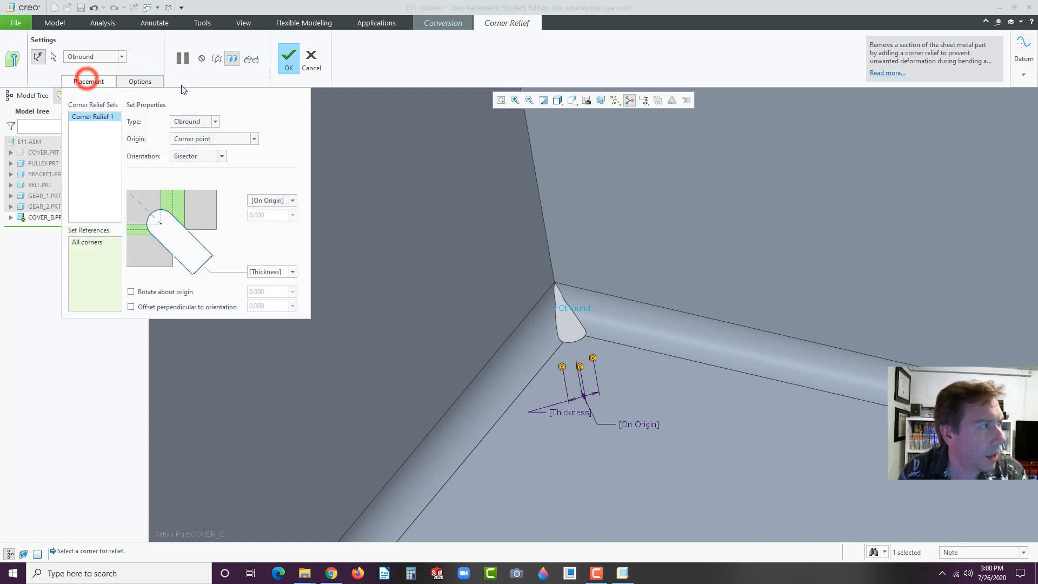
pyautogui.click(217, 122)
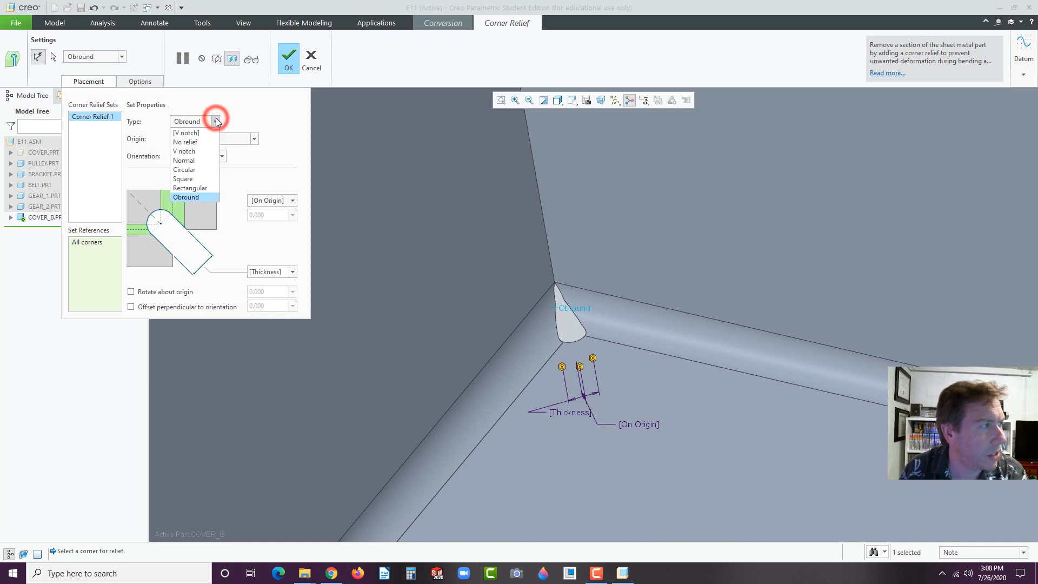
pyautogui.click(216, 121)
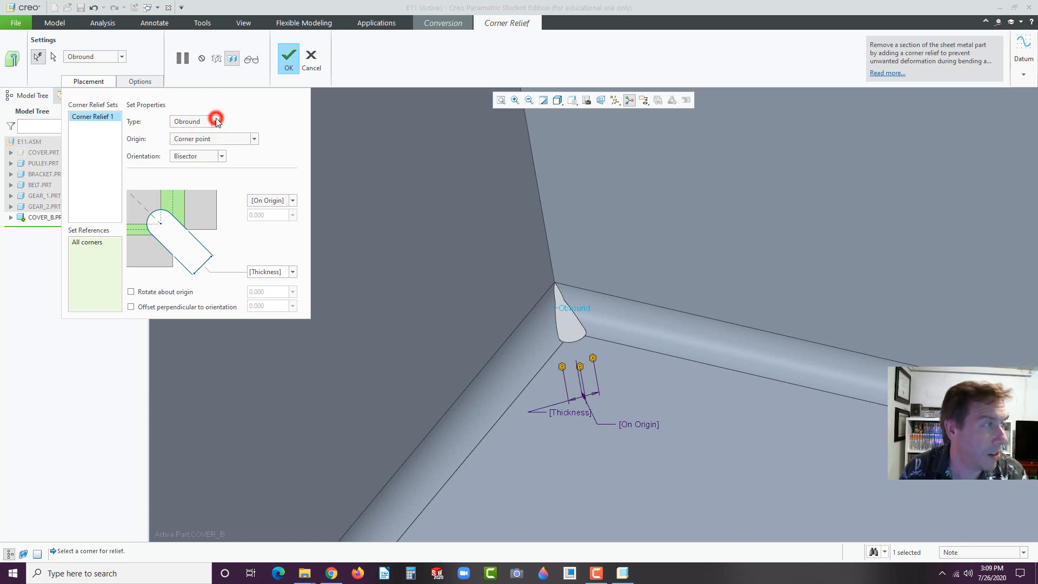
pyautogui.click(254, 139)
pyautogui.click(254, 139)
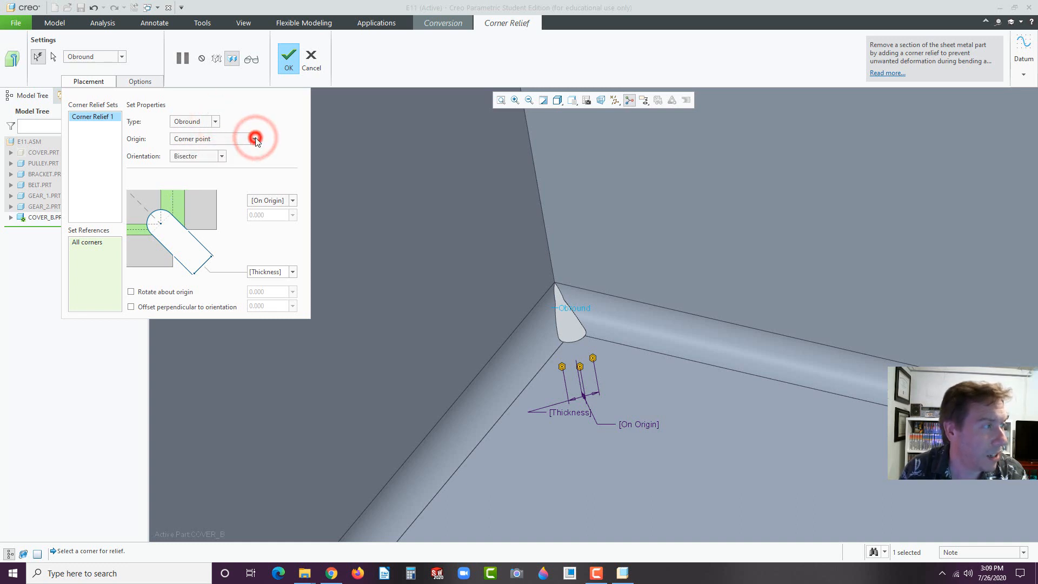
pyautogui.click(222, 156)
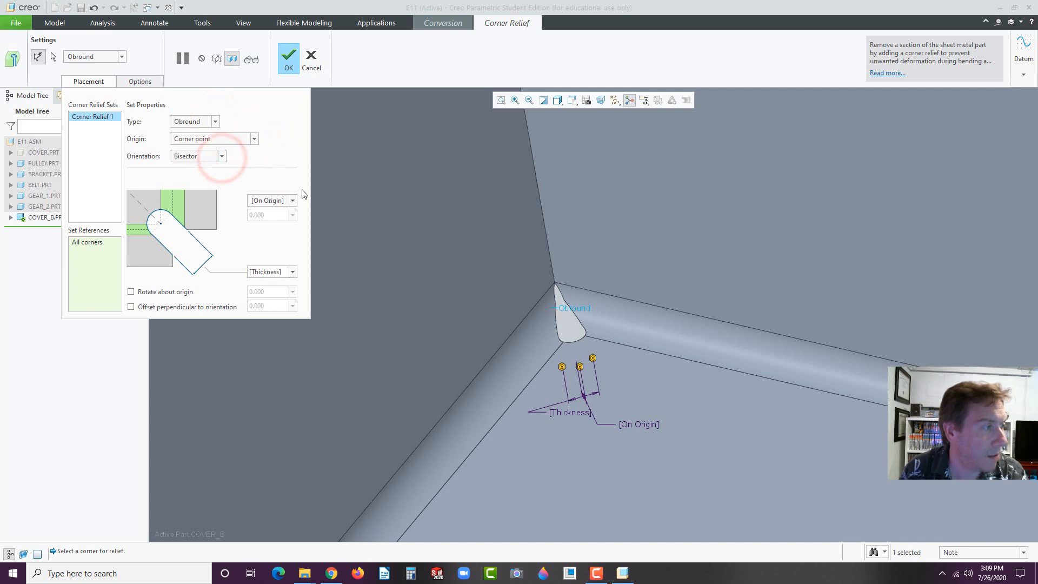
pyautogui.click(290, 62)
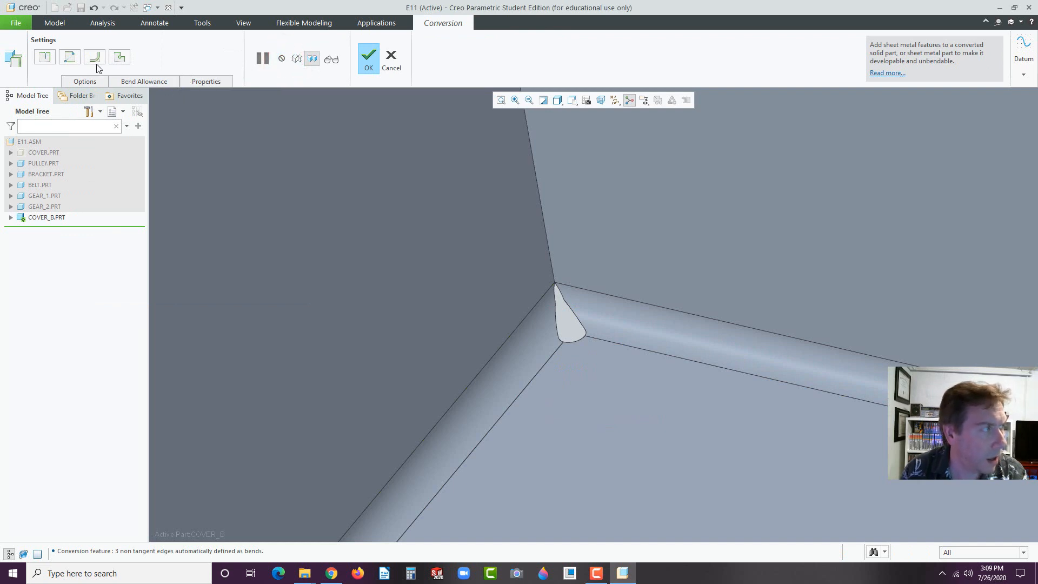
pyautogui.scroll(-5, 417, 223)
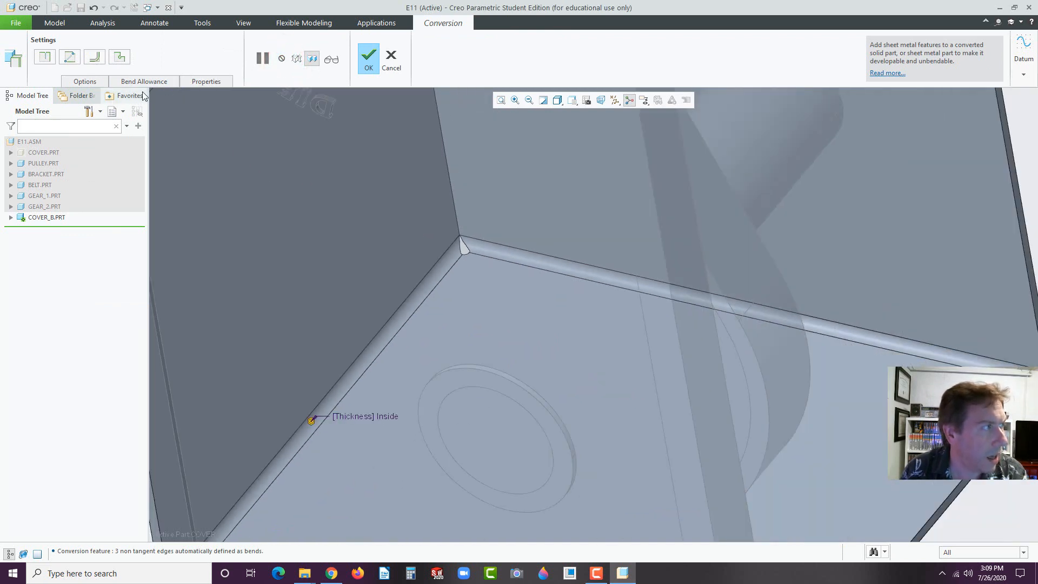
# - Set the conversion's bend allowance to use feature settings with developed length calculated by K factor, and complete the conversion
pyautogui.click(142, 81)
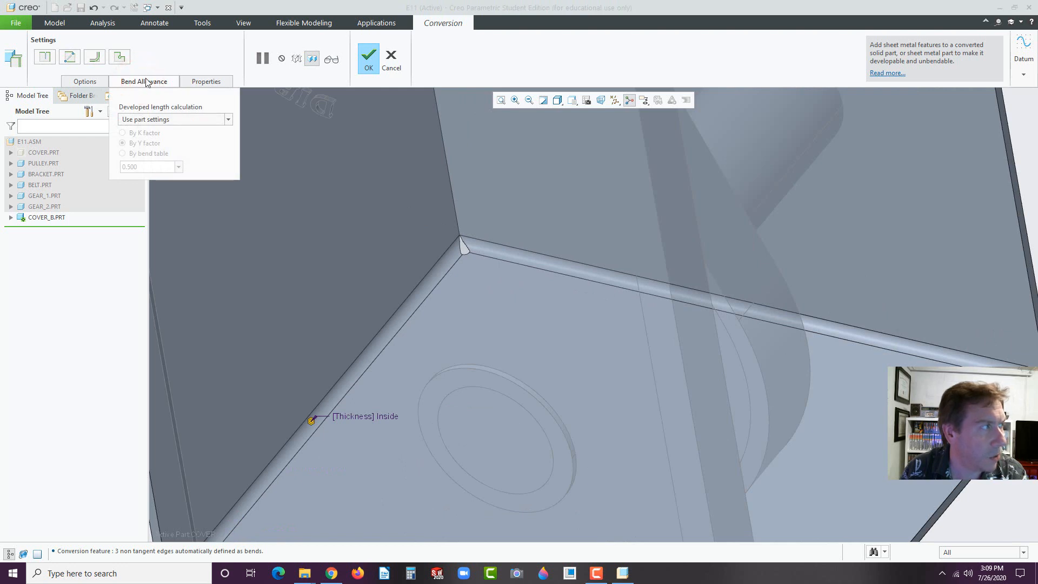
pyautogui.click(230, 119)
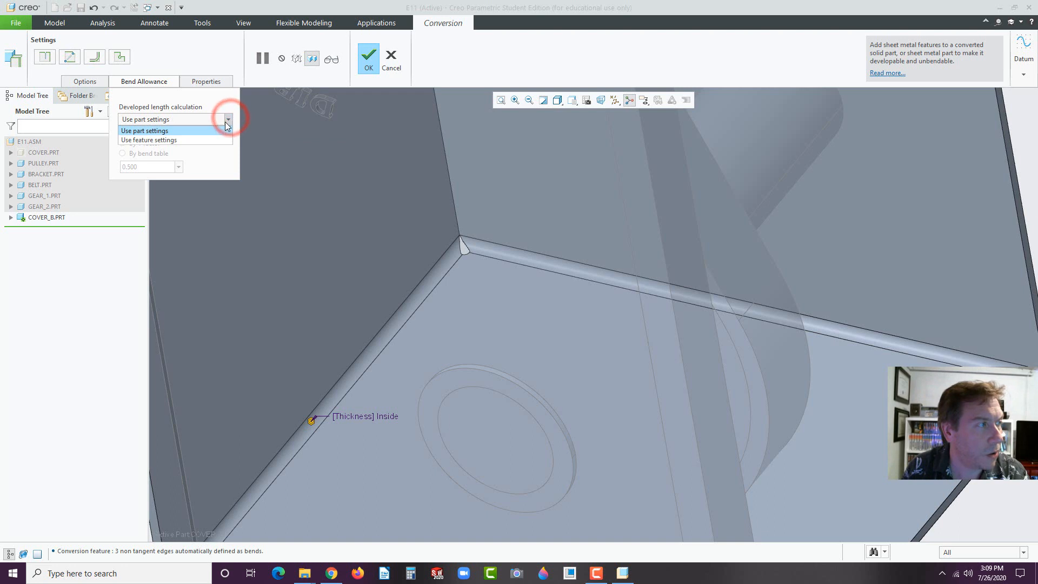
pyautogui.click(167, 140)
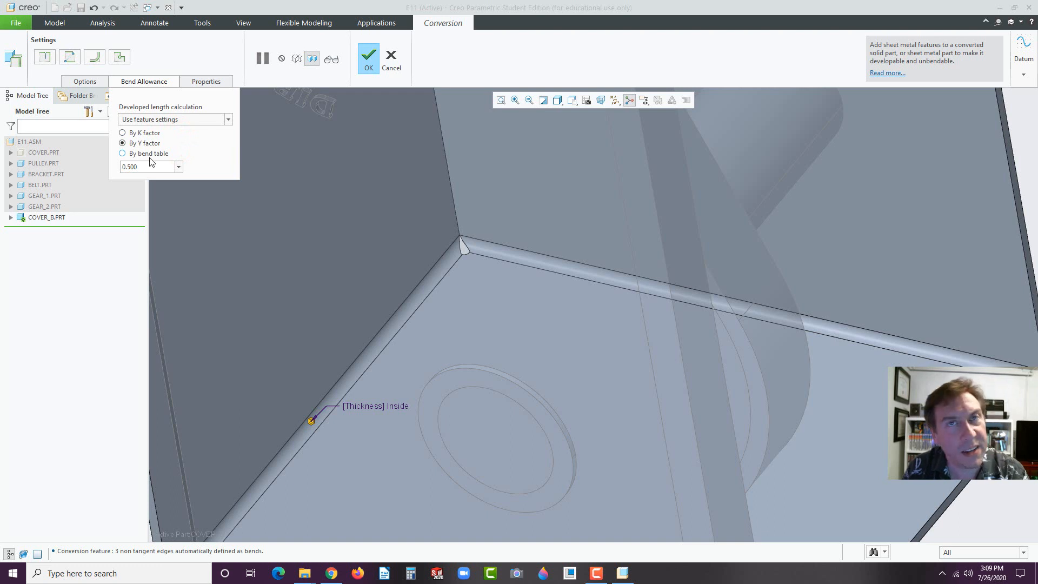
pyautogui.click(177, 163)
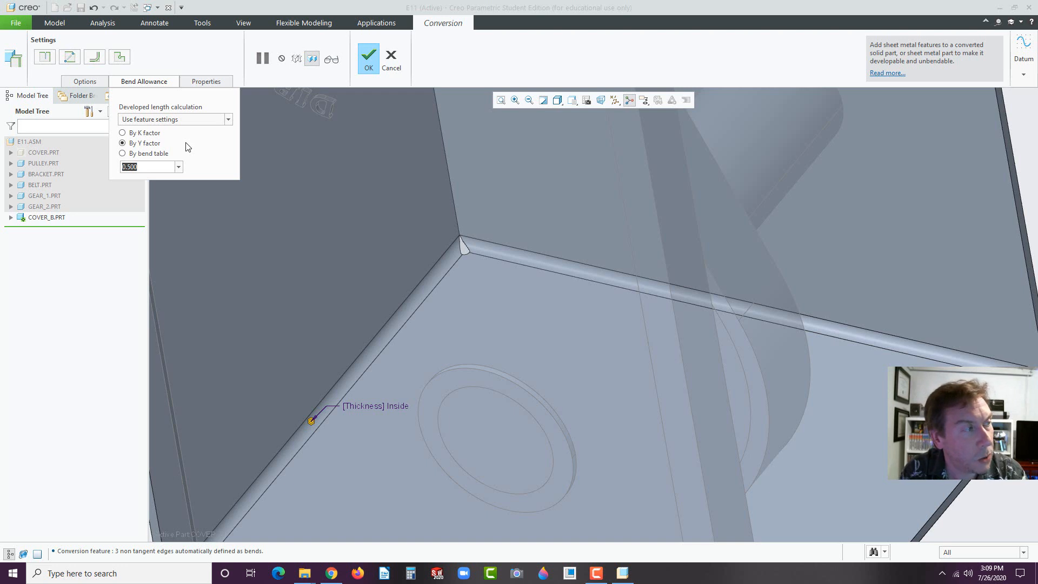
pyautogui.click(128, 133)
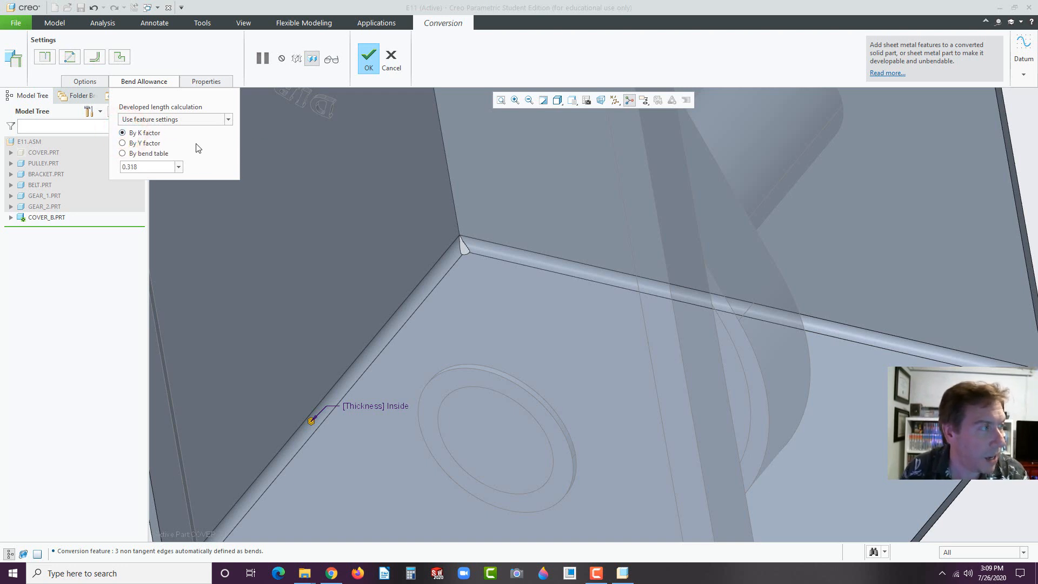
pyautogui.doubleClick(152, 168)
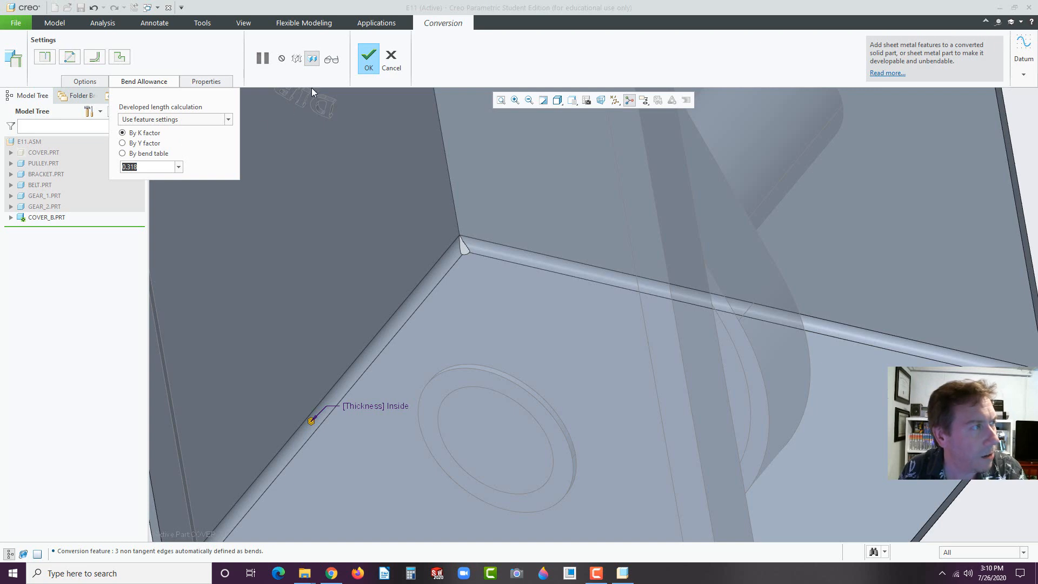
pyautogui.click(370, 59)
pyautogui.scroll(4, 599, 290)
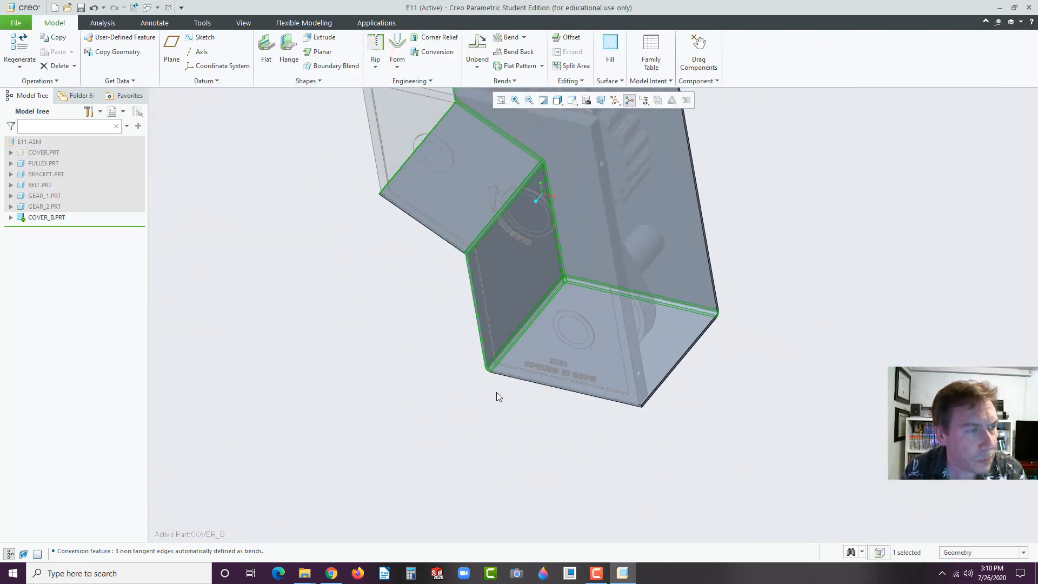
pyautogui.click(496, 392)
# - Attach a flange to the free long edge of the large cover wall and swing it inward to about 222 degrees
pyautogui.moveTo(458, 391); pyautogui.dragTo(534, 242, button='middle')
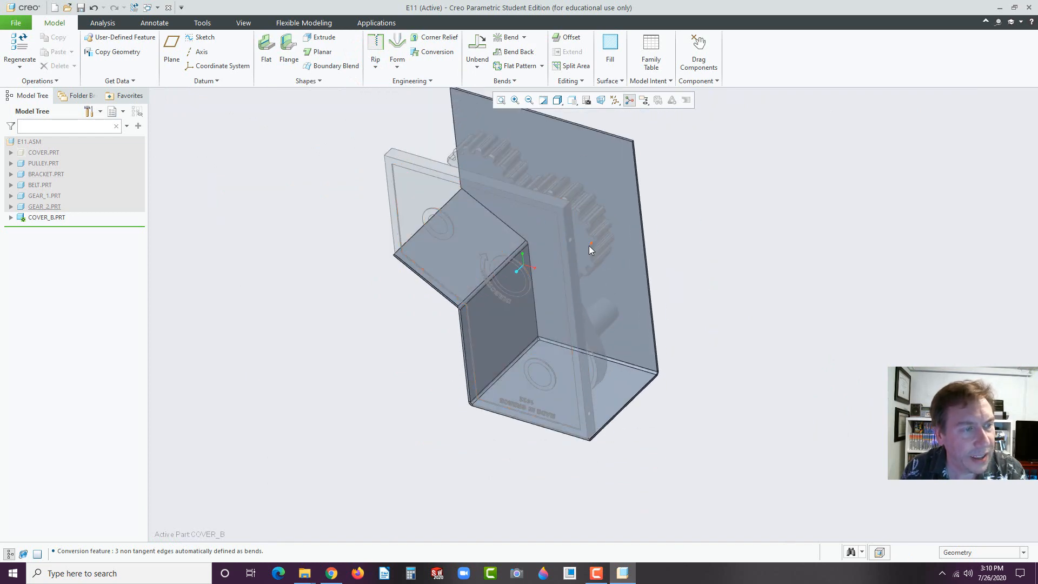
pyautogui.moveTo(601, 246)
pyautogui.mouseDown(button='middle')
pyautogui.moveTo(514, 408)
pyautogui.moveTo(568, 350)
pyautogui.moveTo(631, 330)
pyautogui.moveTo(654, 307)
pyautogui.mouseUp(button='middle')
pyautogui.scroll(3, 628, 263)
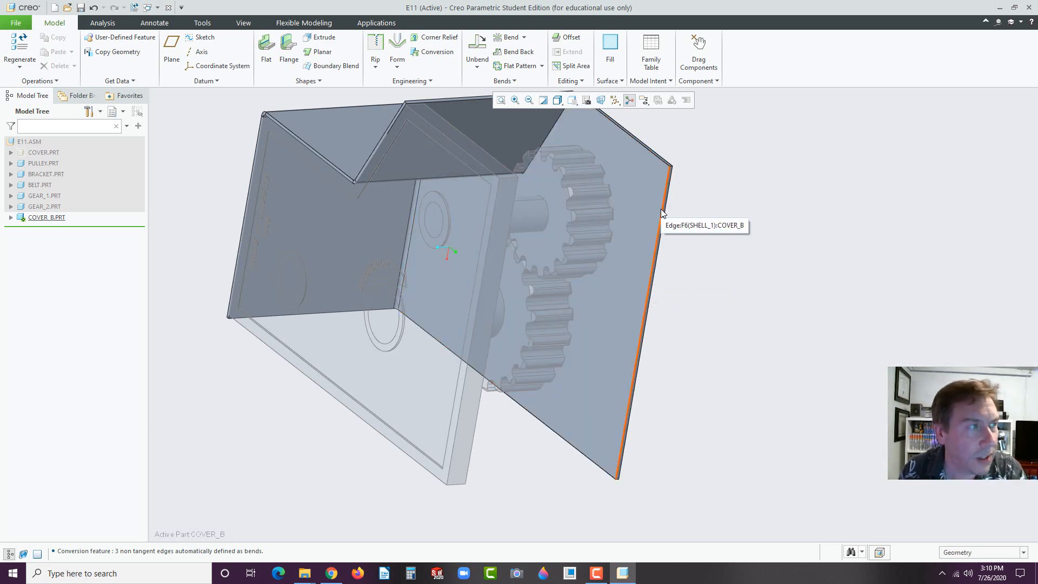
pyautogui.click(289, 44)
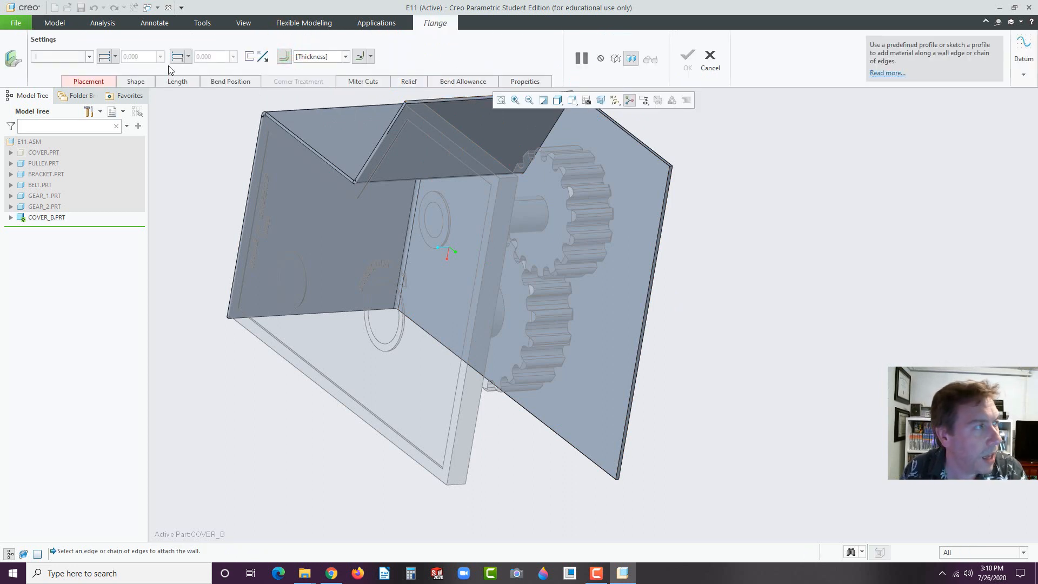
pyautogui.click(657, 248)
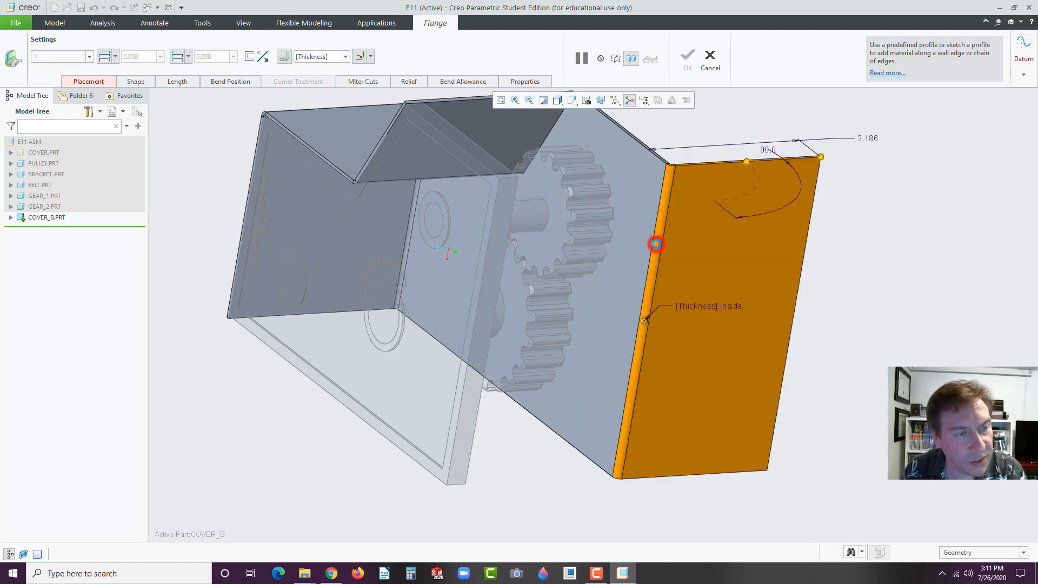
pyautogui.moveTo(830, 215); pyautogui.dragTo(787, 225, button='middle')
pyautogui.moveTo(738, 251); pyautogui.dragTo(608, 262)
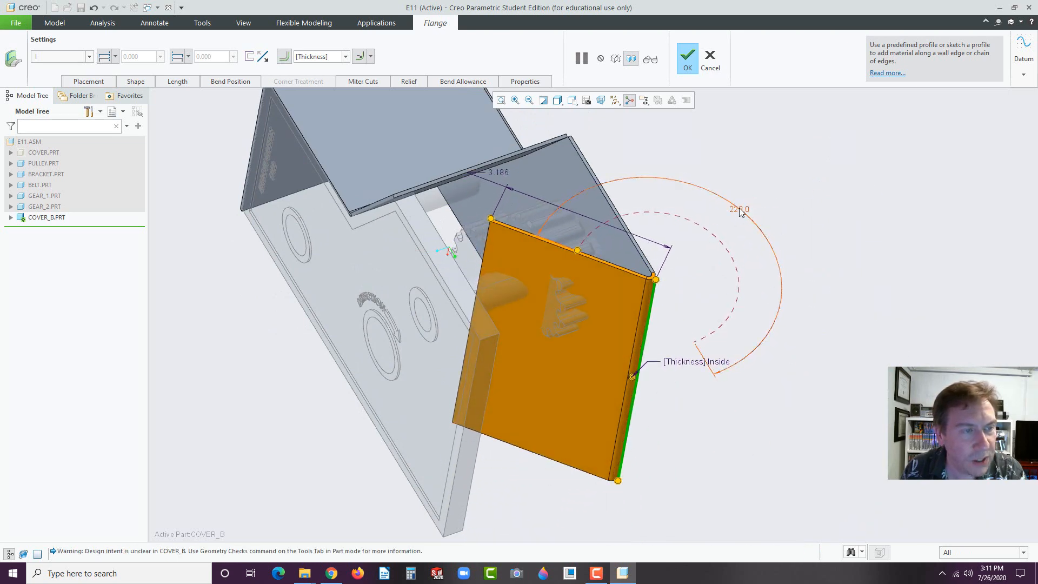
# - Set the flange's bend angle to 180 degrees and its length to 0.25
pyautogui.doubleClick(740, 210)
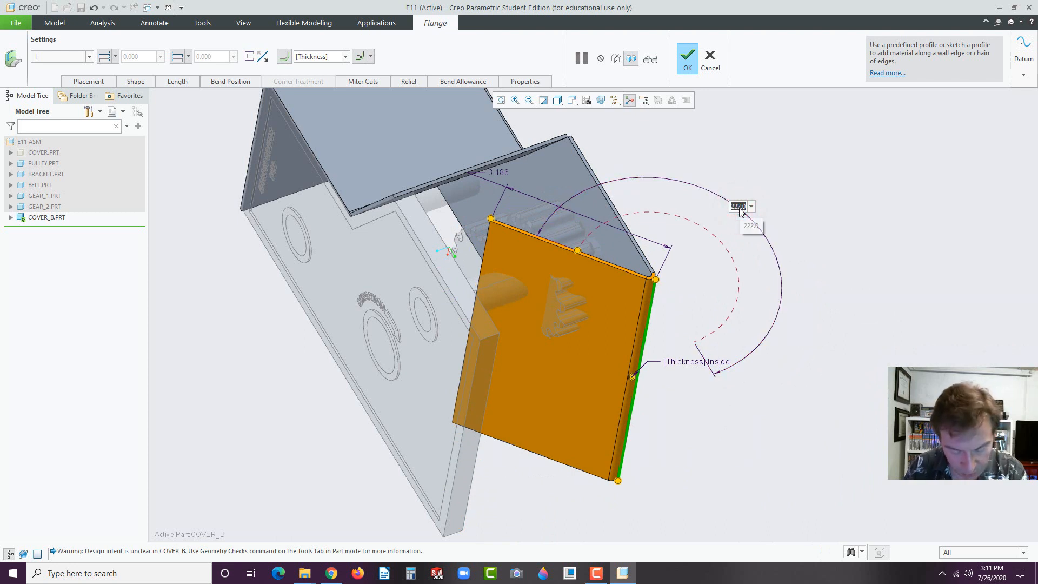
pyautogui.write('1')
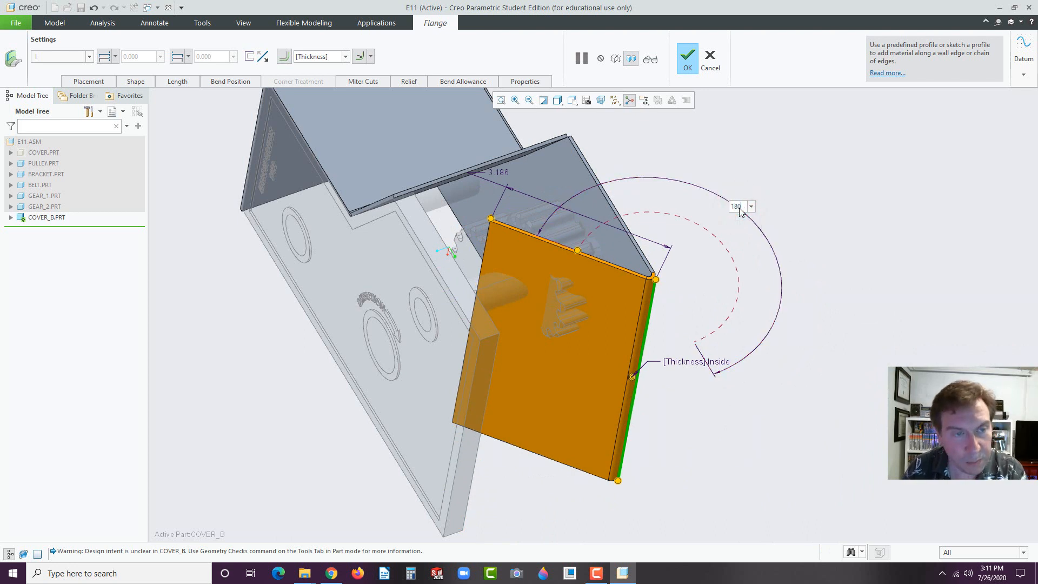
pyautogui.write('80')
pyautogui.press('Return')
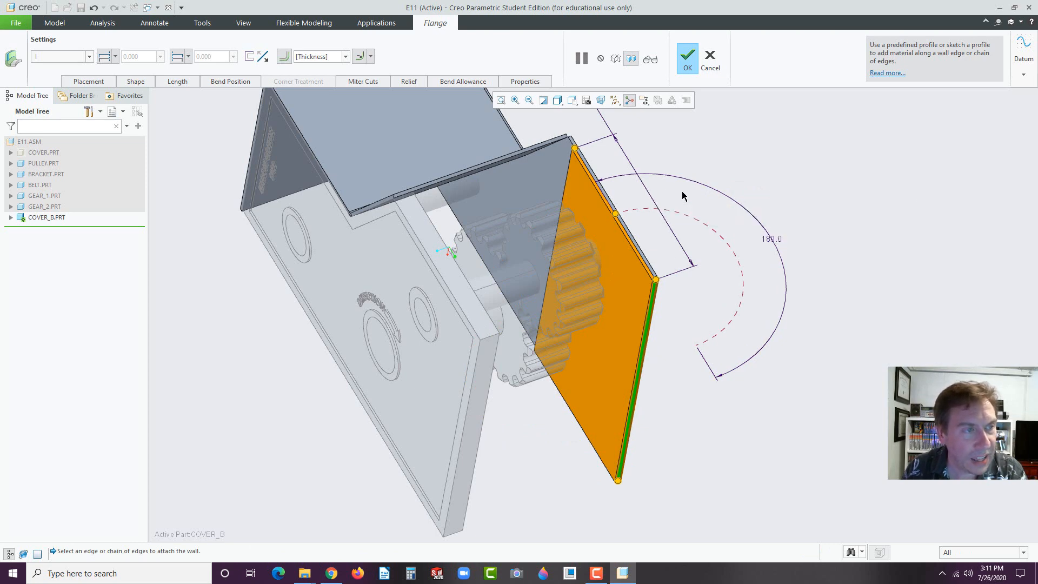
pyautogui.scroll(-2, 682, 195)
pyautogui.click(670, 121)
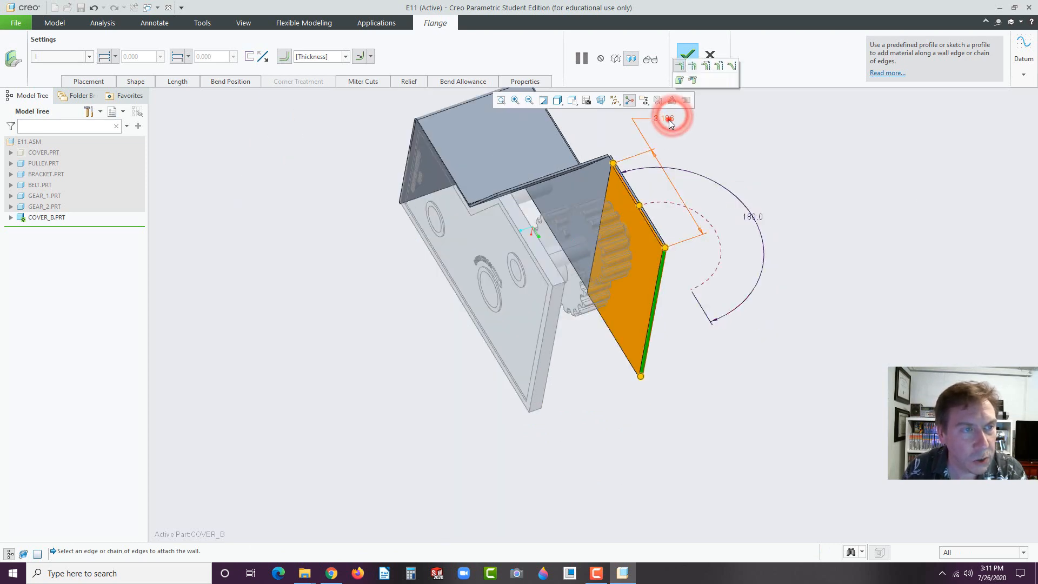
pyautogui.doubleClick(671, 121)
pyautogui.write('.2')
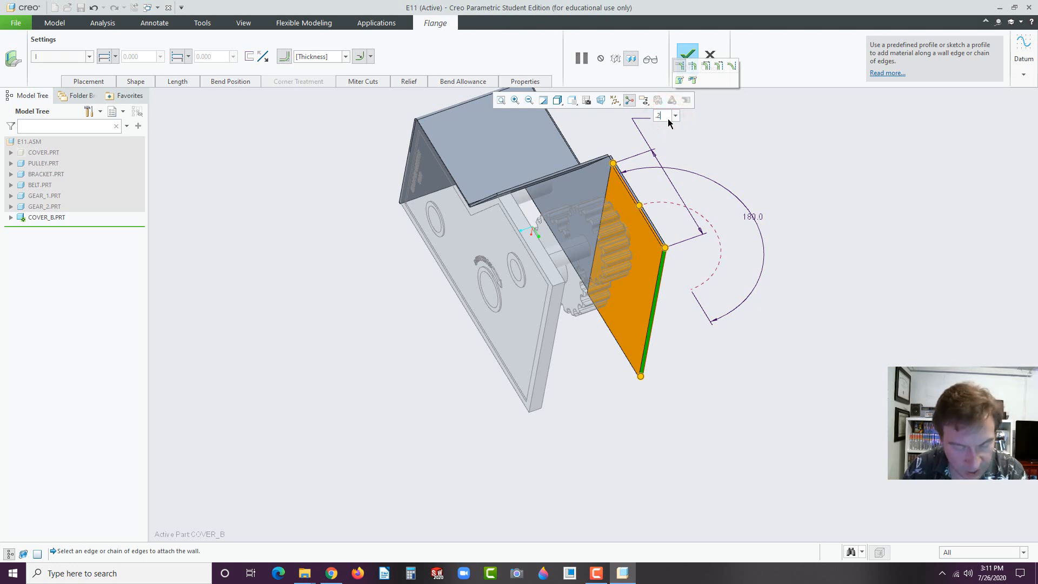
pyautogui.write('5')
pyautogui.press('Return')
pyautogui.click(676, 334)
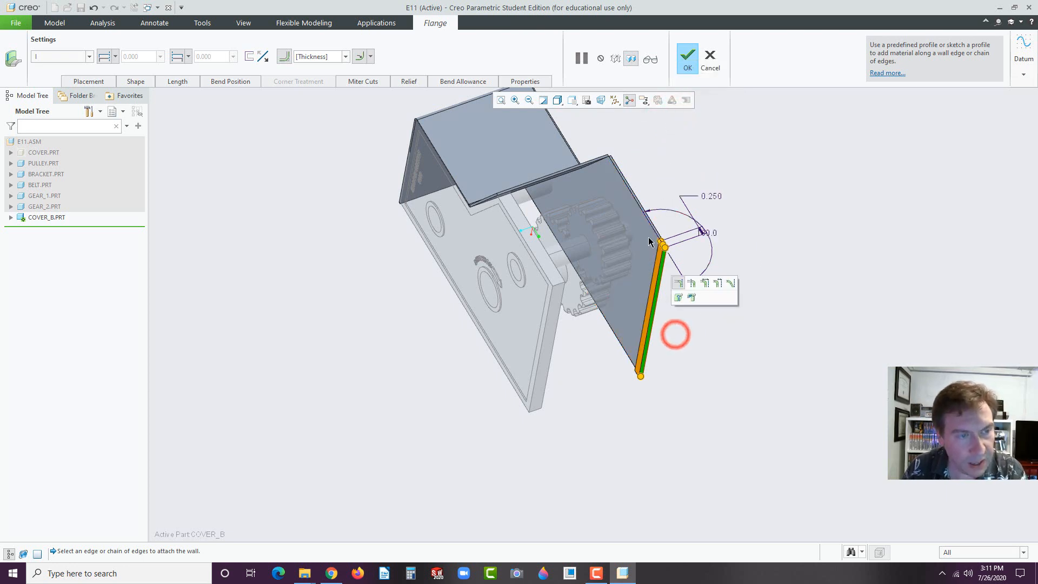
# - Review the flange's bend radius, length and shape options without changing them, and complete the flange
pyautogui.scroll(3, 652, 239)
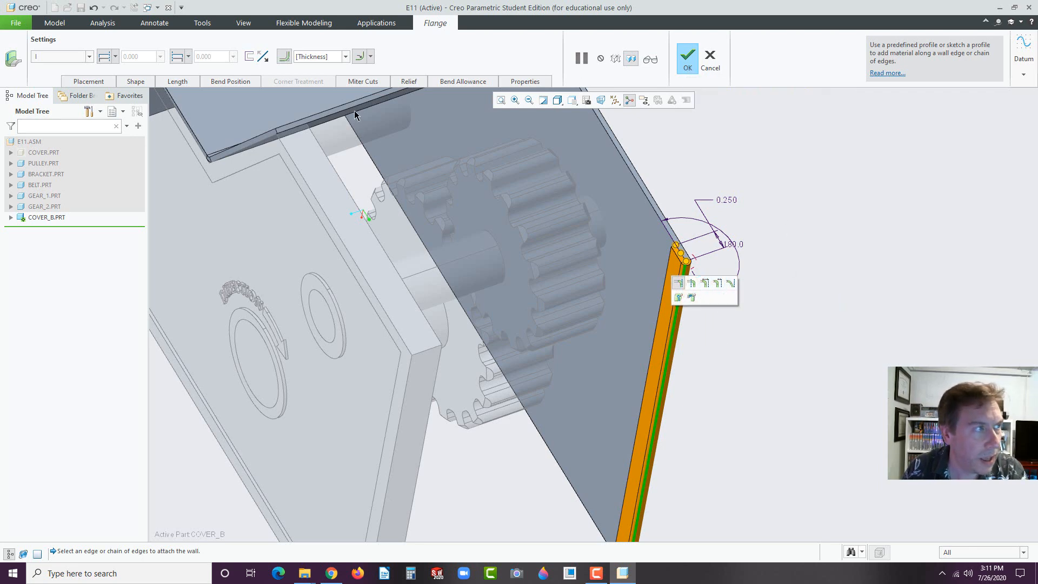
pyautogui.click(345, 57)
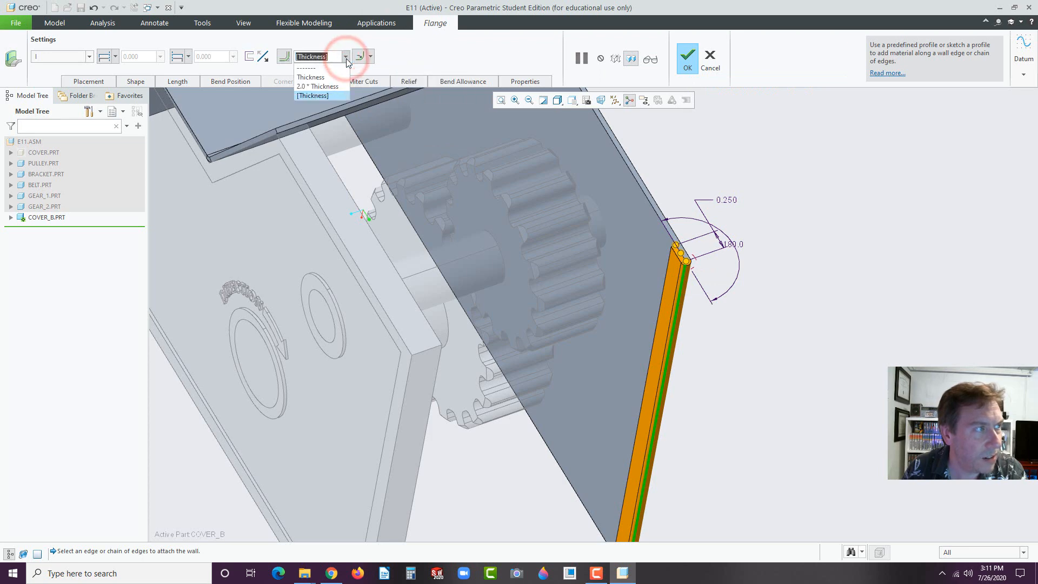
pyautogui.click(346, 58)
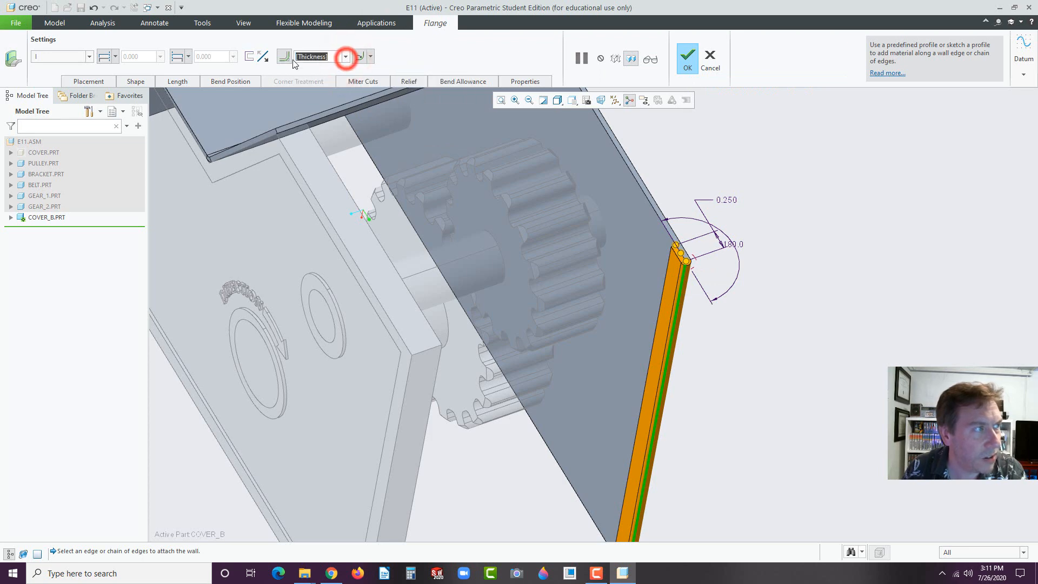
pyautogui.click(233, 81)
pyautogui.click(191, 83)
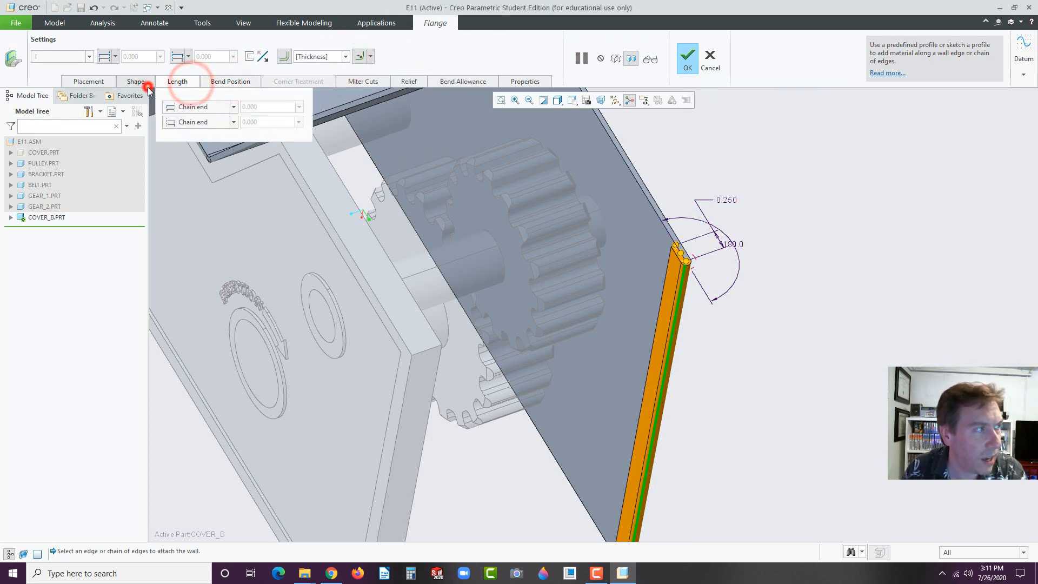
pyautogui.click(147, 85)
pyautogui.click(687, 62)
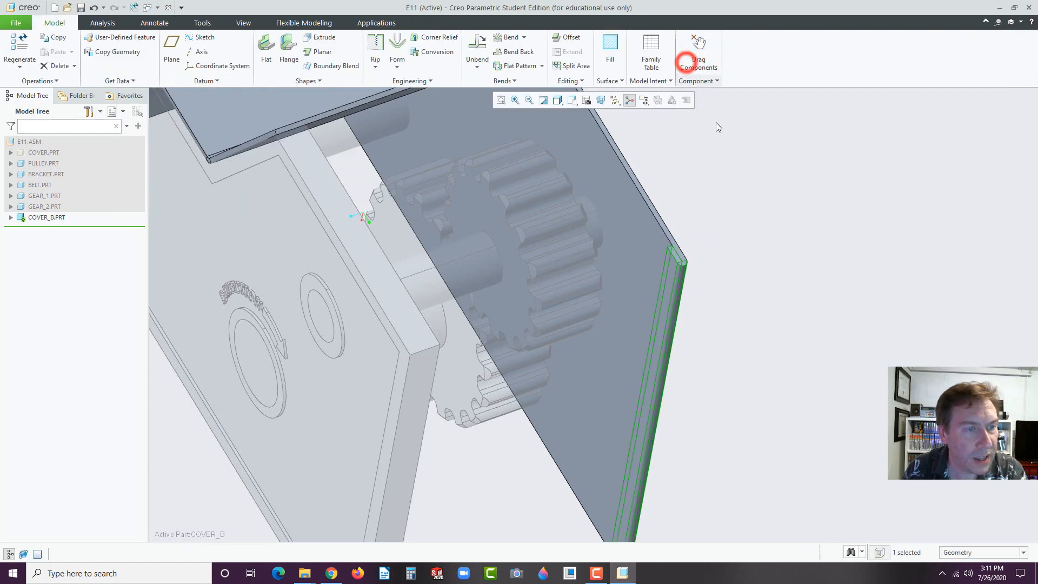
pyautogui.click(769, 178)
# - Start an extrude with a sketch on the outer top face of COVER_B
pyautogui.scroll(4, 764, 255)
pyautogui.moveTo(749, 273); pyautogui.dragTo(657, 227, button='middle')
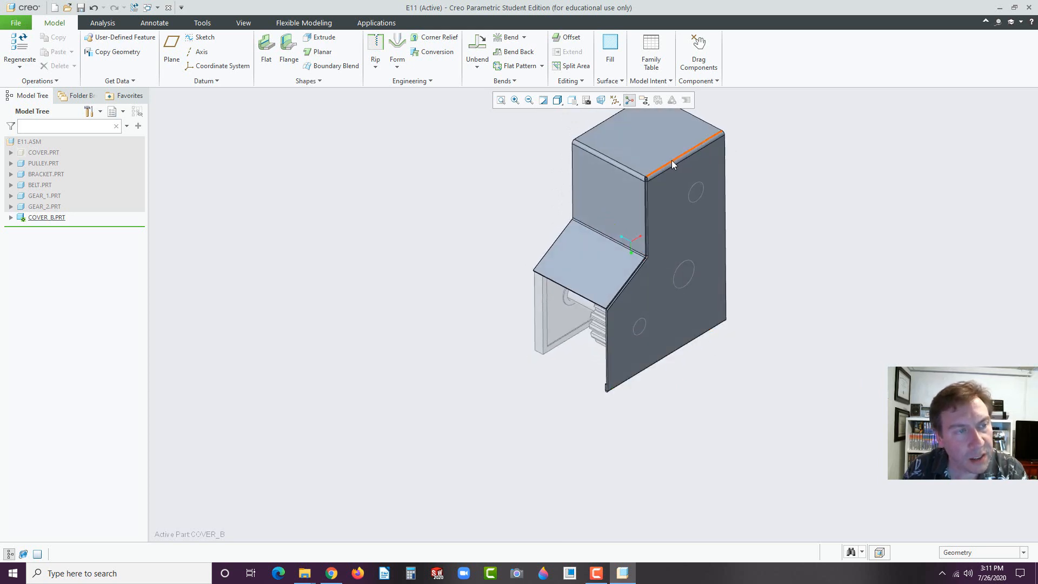
pyautogui.scroll(2, 672, 165)
pyautogui.scroll(-7, 671, 160)
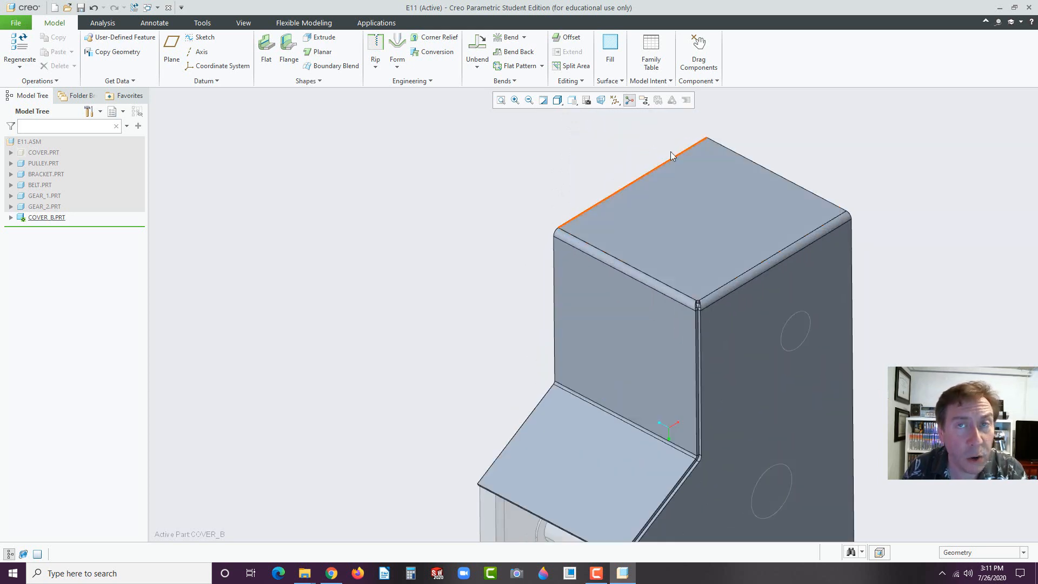
pyautogui.click(683, 201)
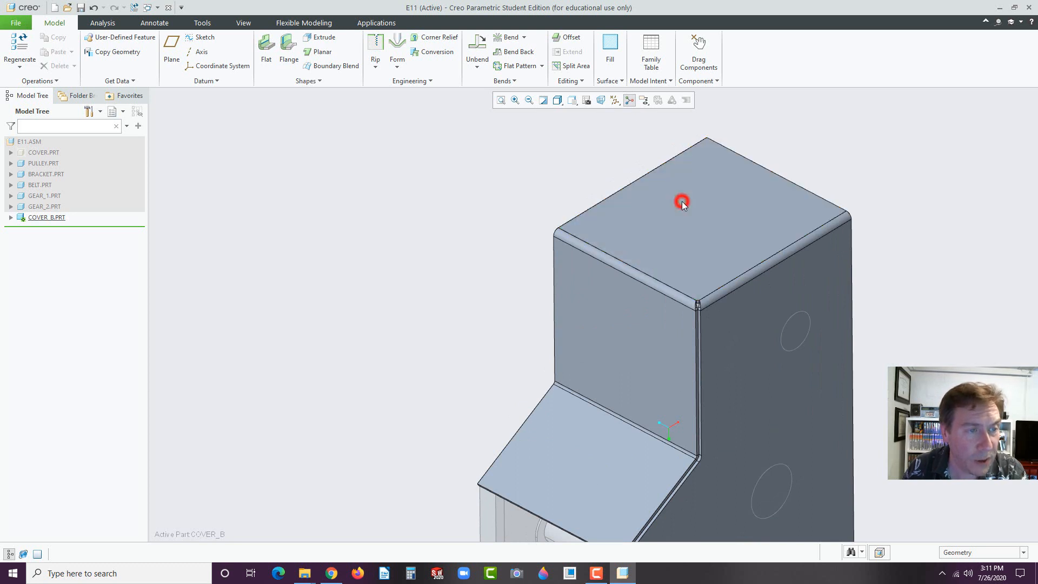
pyautogui.click(748, 153)
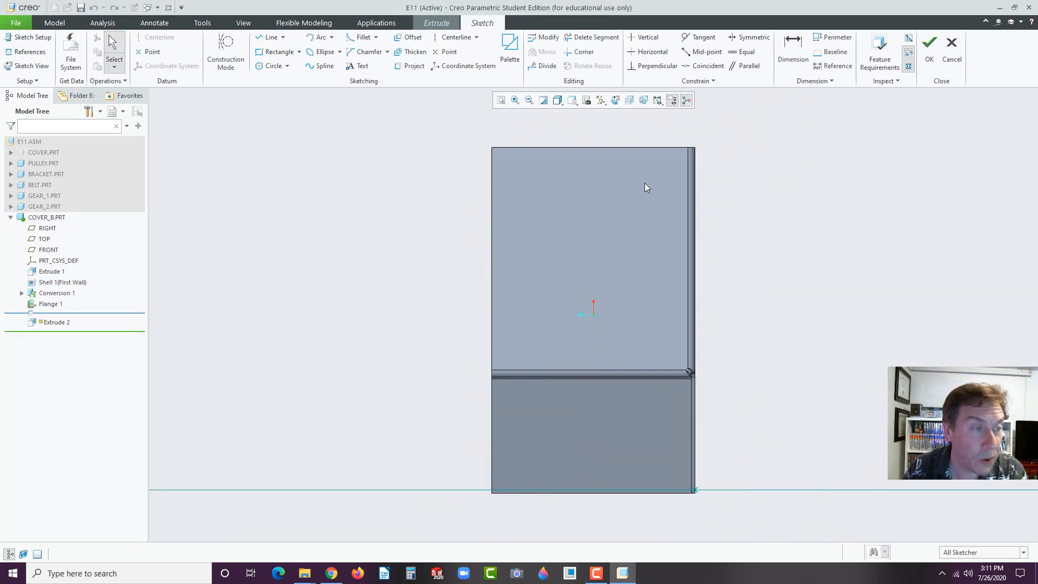
# - Switch the display style to Hidden Line to expose the holes beneath the sketch face
pyautogui.scroll(2, 450, 284)
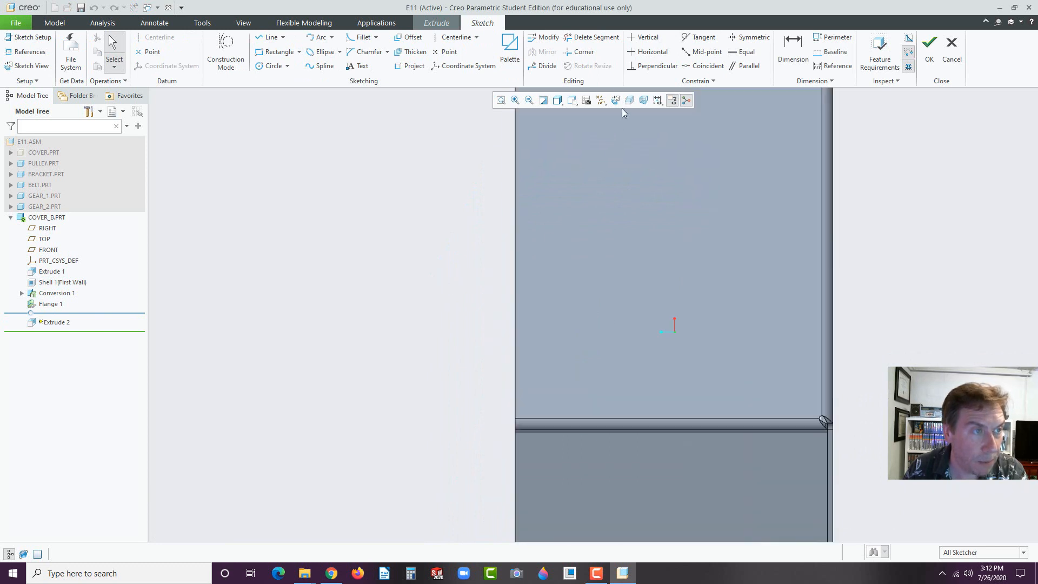
pyautogui.click(575, 102)
pyautogui.click(559, 101)
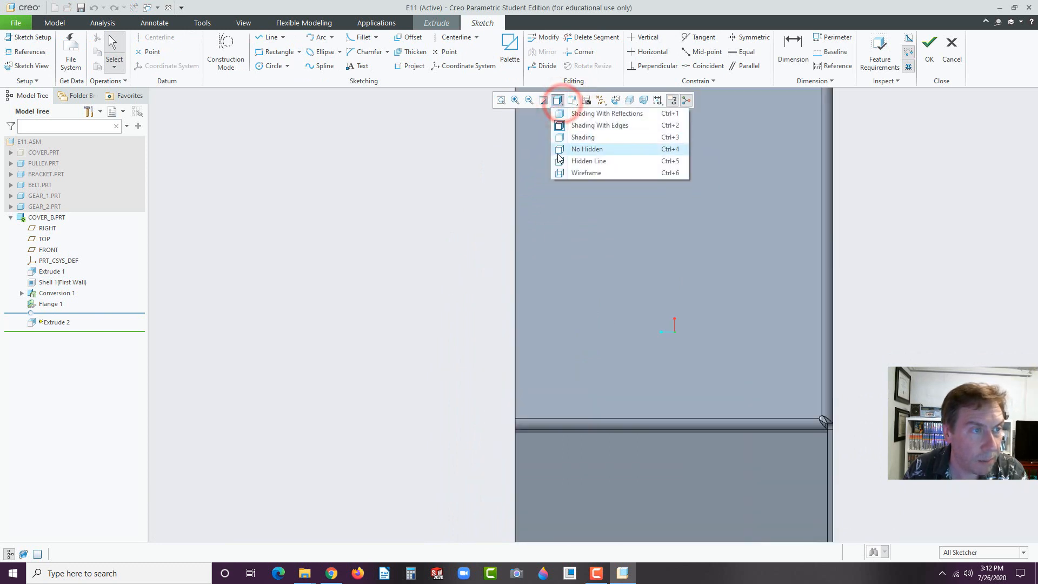
pyautogui.click(559, 162)
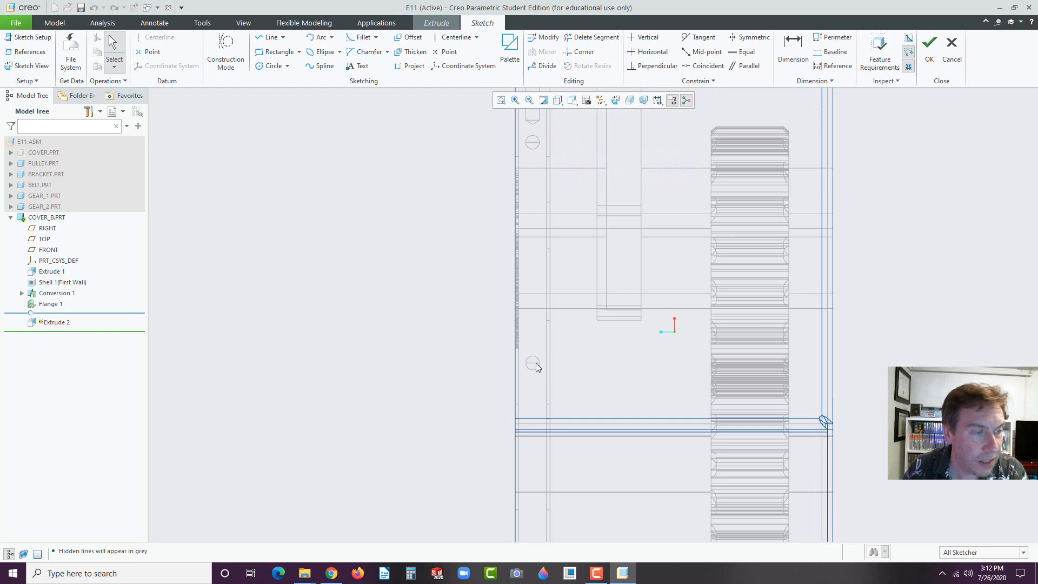
# - Sketch a circle centred on the lower hole in the plate edge beneath the cover, matching the hole's diameter
pyautogui.scroll(-3, 534, 362)
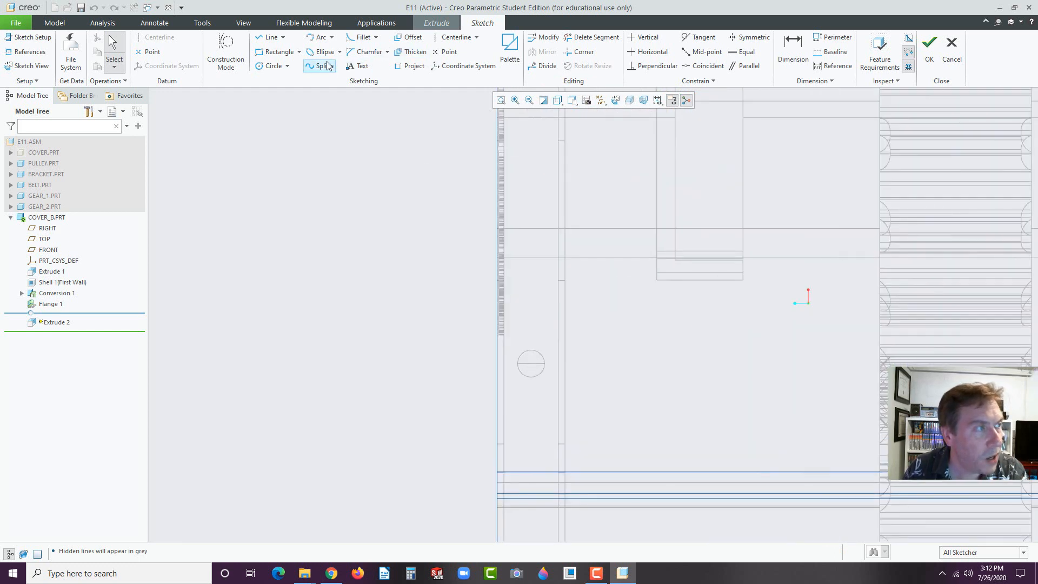
pyautogui.click(273, 67)
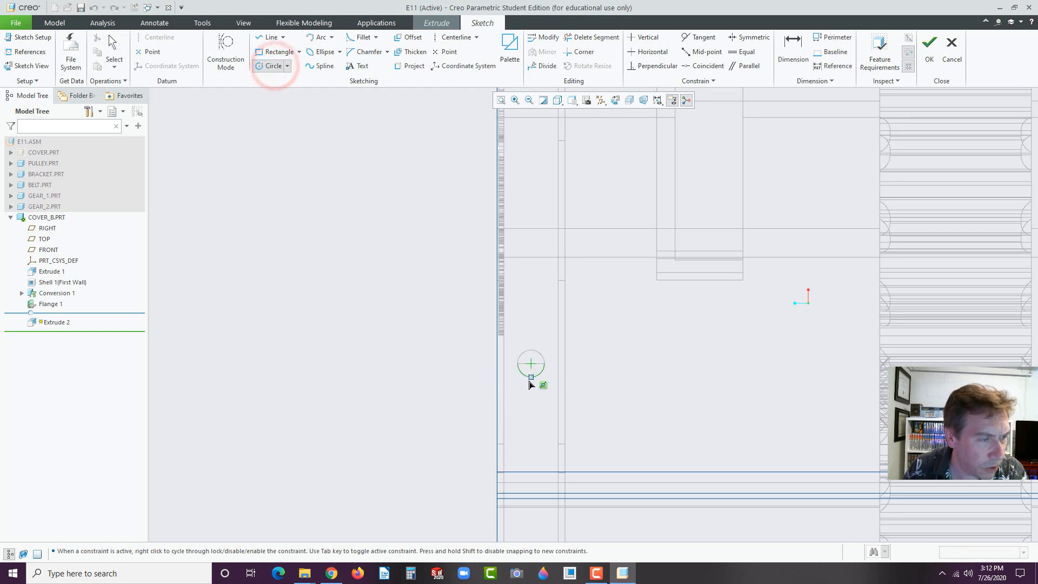
pyautogui.click(531, 364)
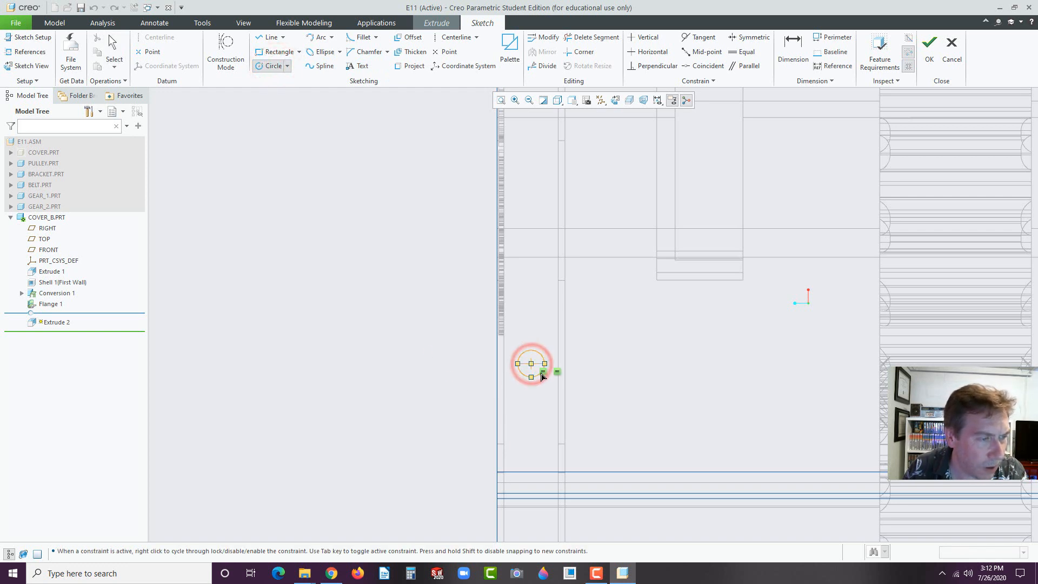
pyautogui.click(541, 373)
pyautogui.middleClick(465, 377)
# - Sketch a second circle centred on the upper hole in the plate edge, matching the hole's diameter
pyautogui.scroll(5, 526, 356)
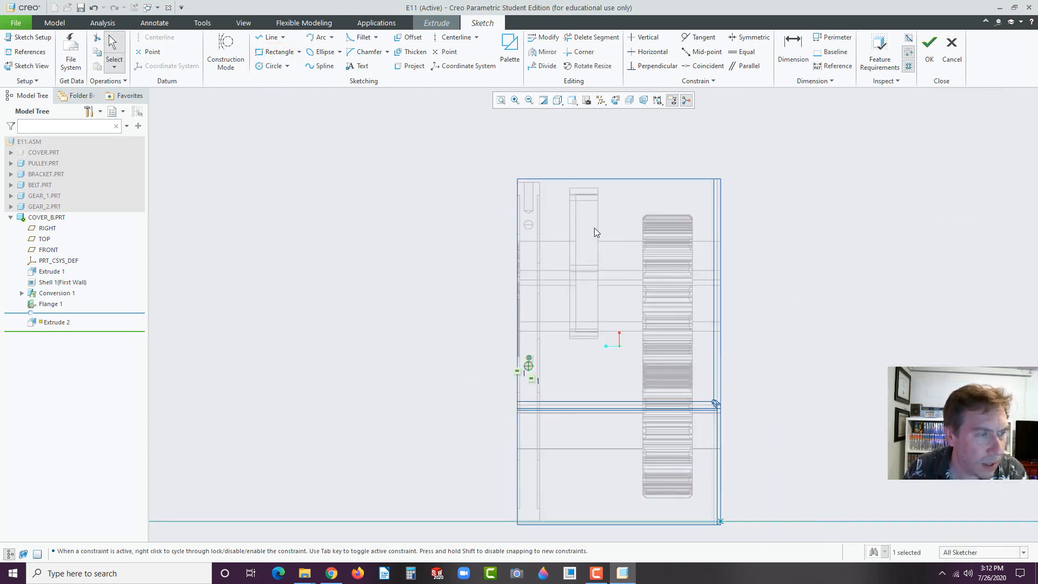
pyautogui.scroll(-4, 534, 217)
pyautogui.scroll(-2, 525, 234)
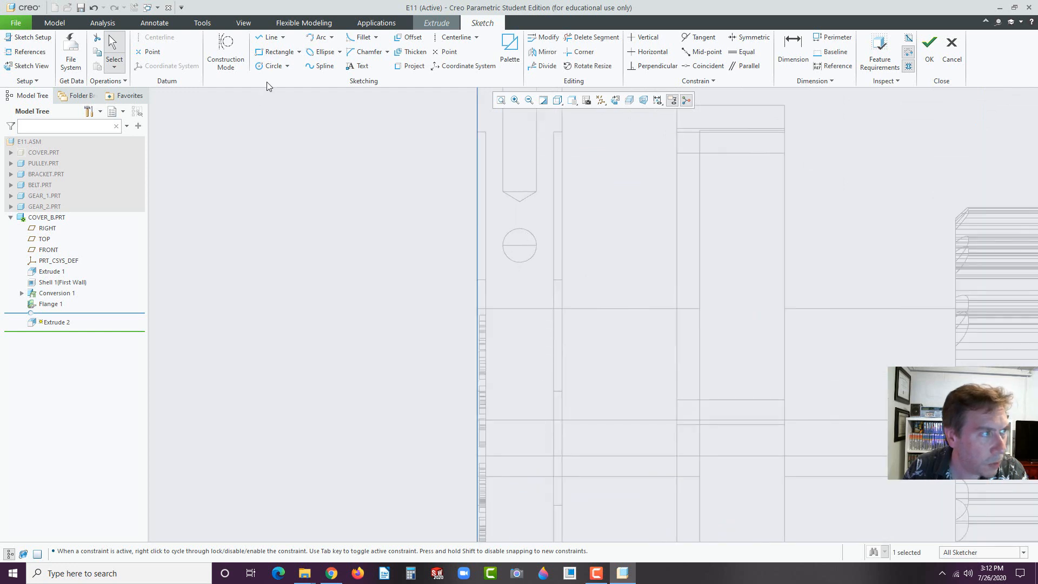
pyautogui.click(261, 68)
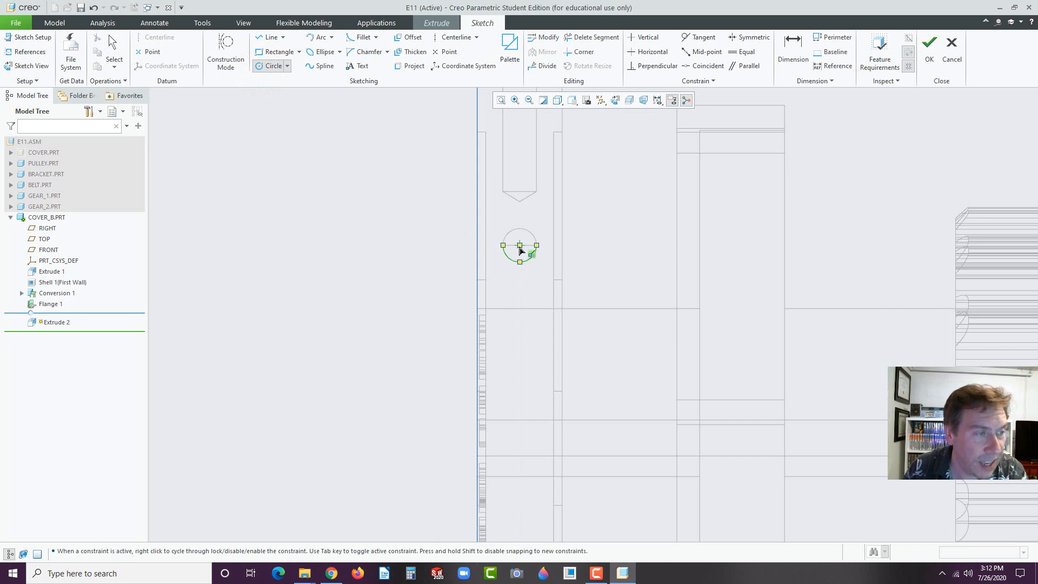
pyautogui.click(519, 247)
pyautogui.click(512, 258)
pyautogui.middleClick(422, 274)
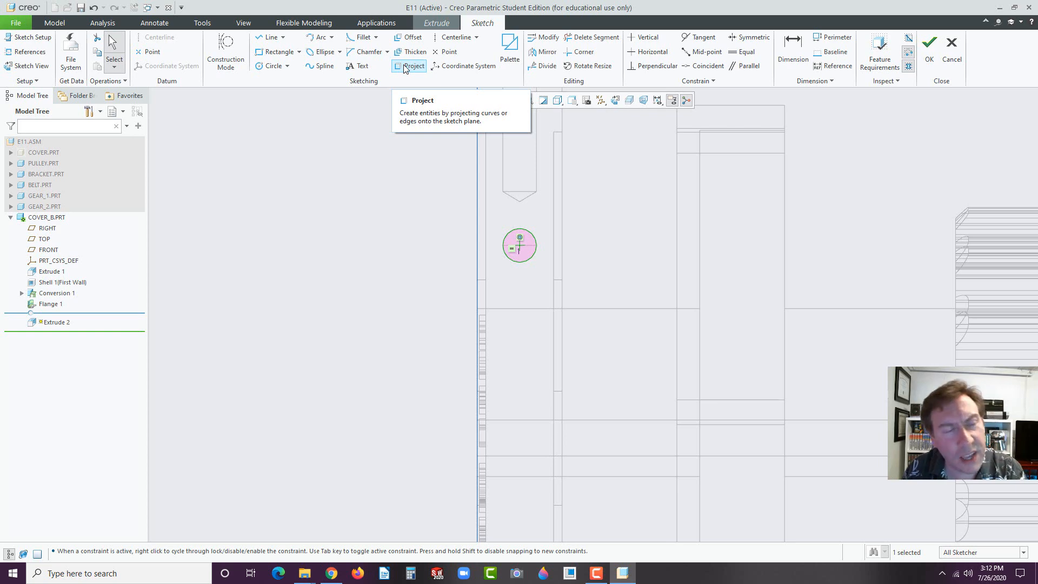
# - Finish the two-circle sketch and switch the display style to Shading With Edges
pyautogui.scroll(-4, 406, 321)
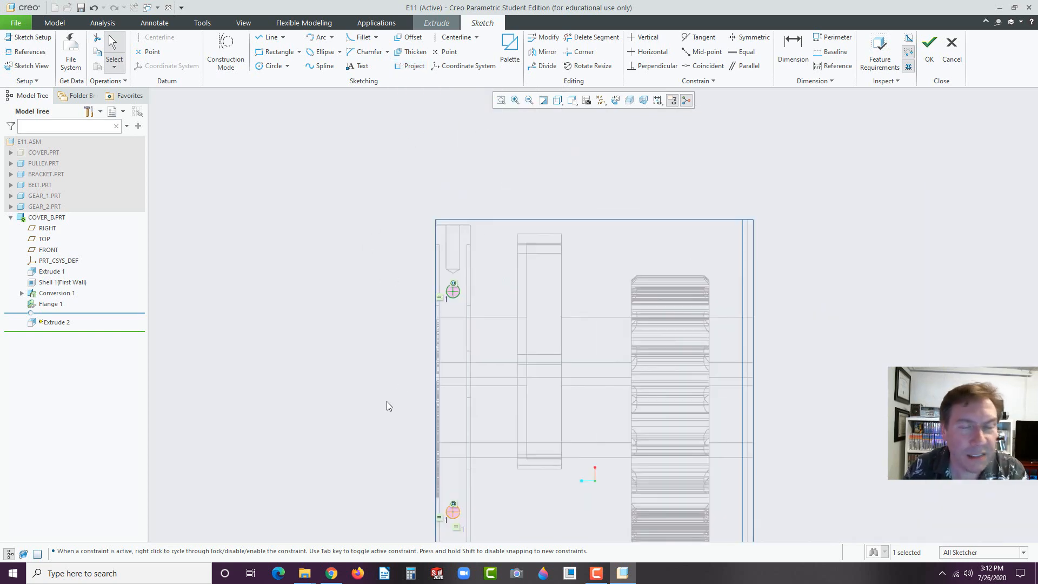
pyautogui.moveTo(393, 401); pyautogui.dragTo(392, 367, button='middle')
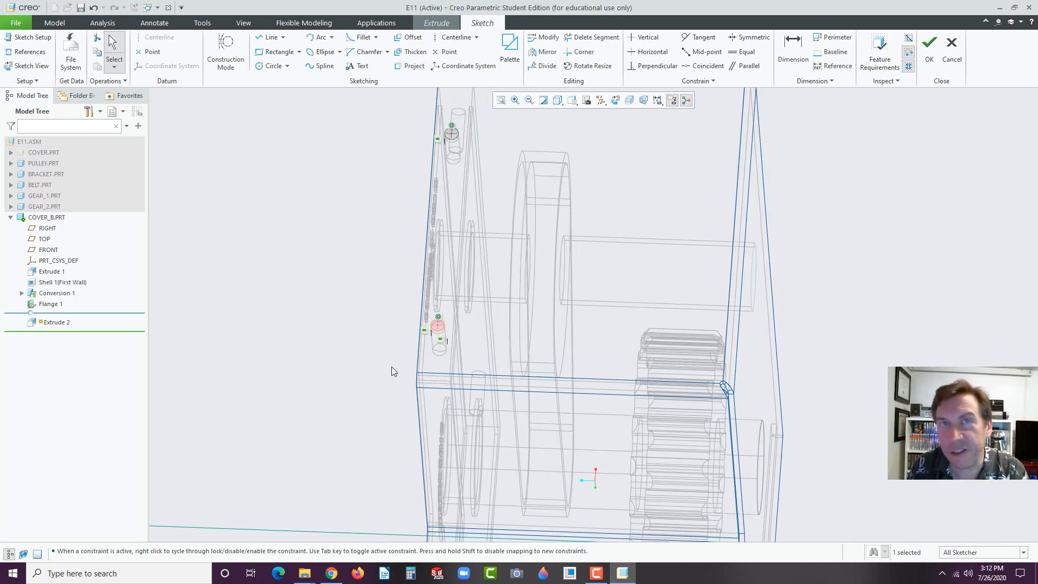
pyautogui.click(929, 59)
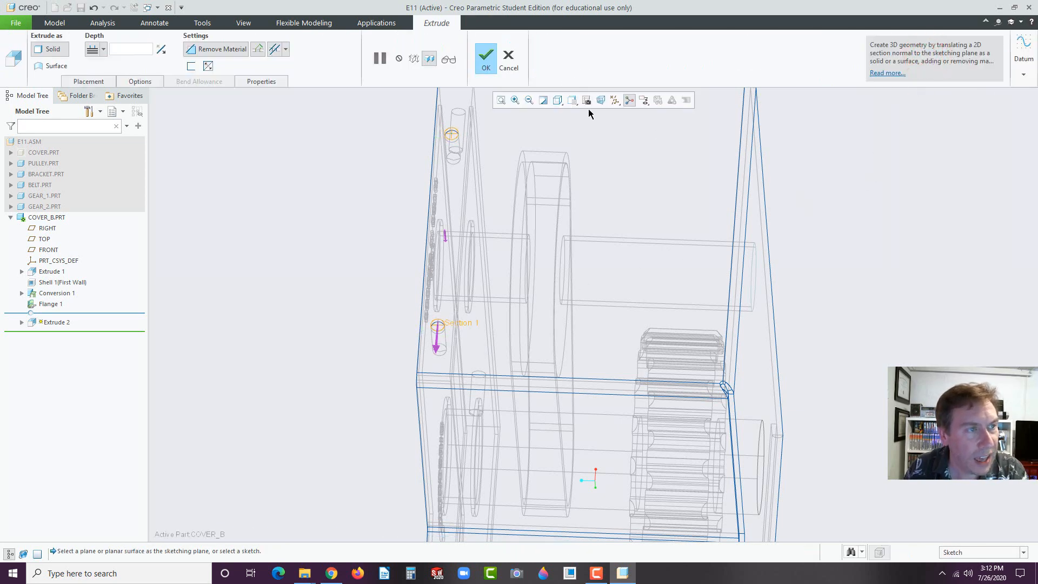
pyautogui.click(563, 103)
pyautogui.click(557, 124)
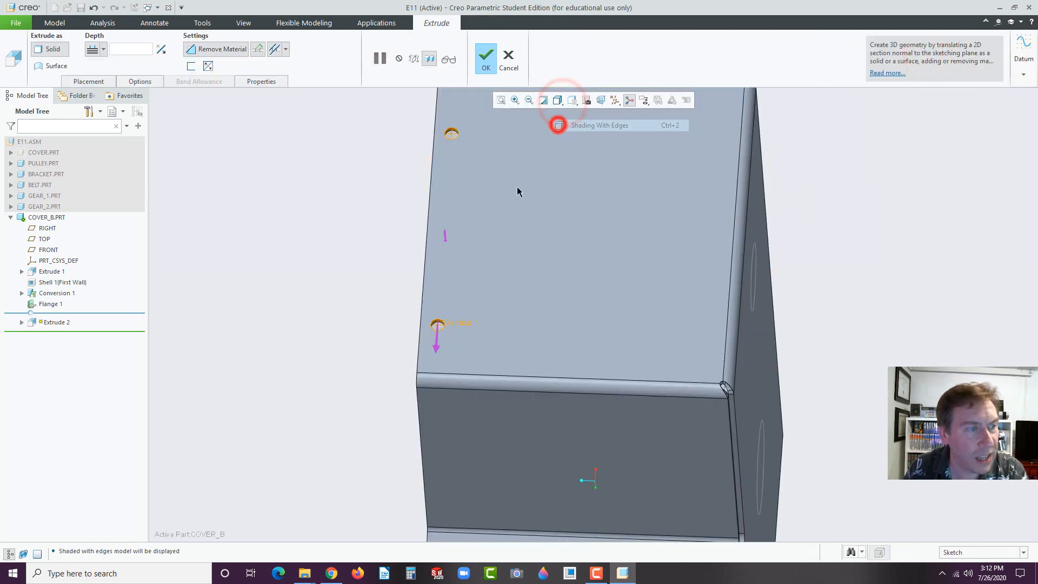
# - Complete the extrude that cuts the two screw holes through the cover's outer top face
pyautogui.moveTo(557, 123)
pyautogui.mouseDown(button='middle')
pyautogui.moveTo(562, 198)
pyautogui.moveTo(581, 232)
pyautogui.moveTo(644, 274)
pyautogui.mouseUp(button='middle')
pyautogui.scroll(-5, 811, 271)
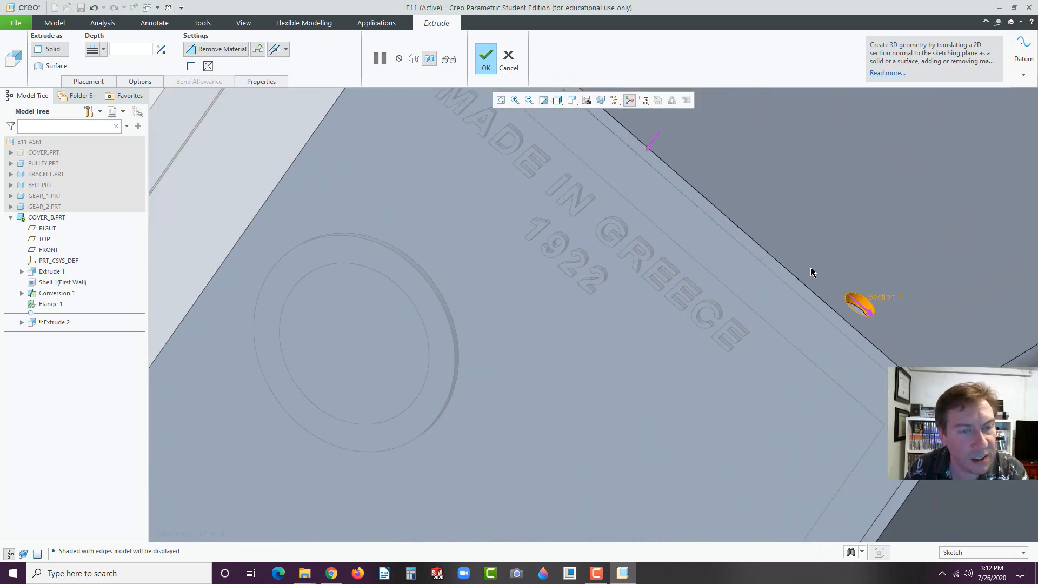
pyautogui.moveTo(791, 282); pyautogui.dragTo(781, 275, button='middle')
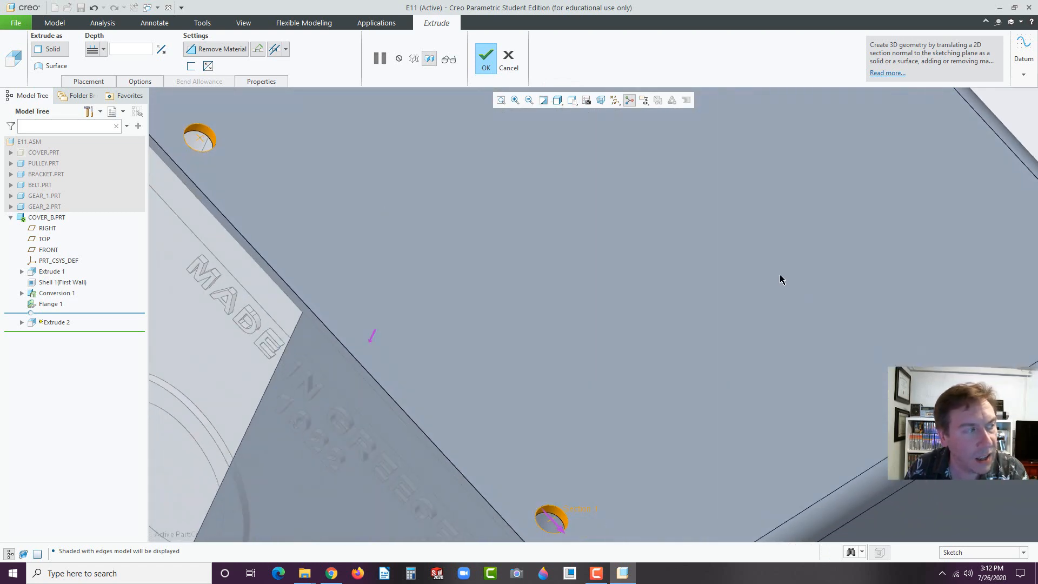
pyautogui.click(486, 57)
pyautogui.scroll(3, 540, 212)
pyautogui.scroll(4, 540, 217)
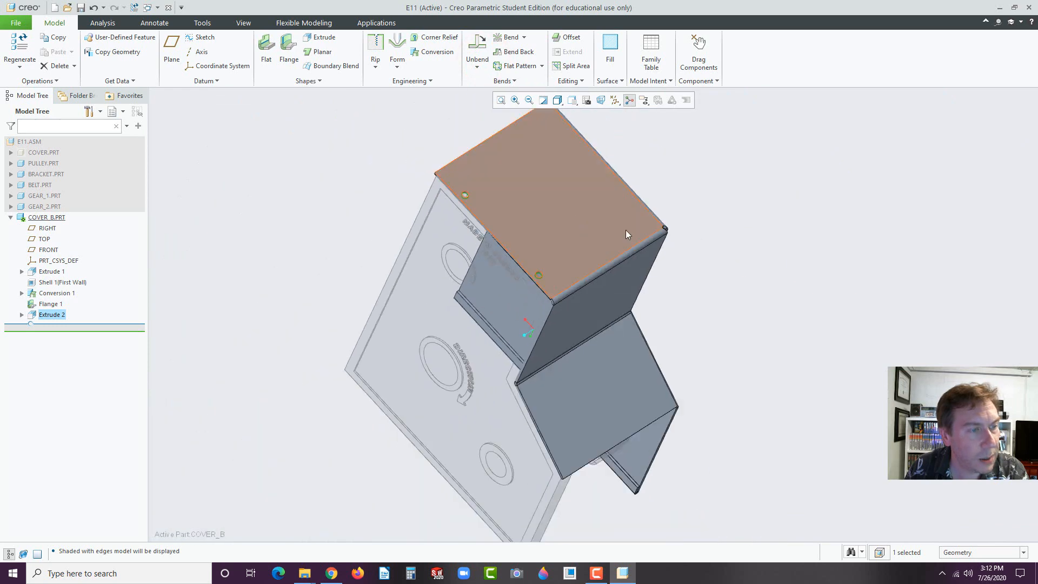
# - Start a new extrude with a sketch on the cover's large L-shaped side face
pyautogui.moveTo(625, 230); pyautogui.dragTo(584, 233, button='middle')
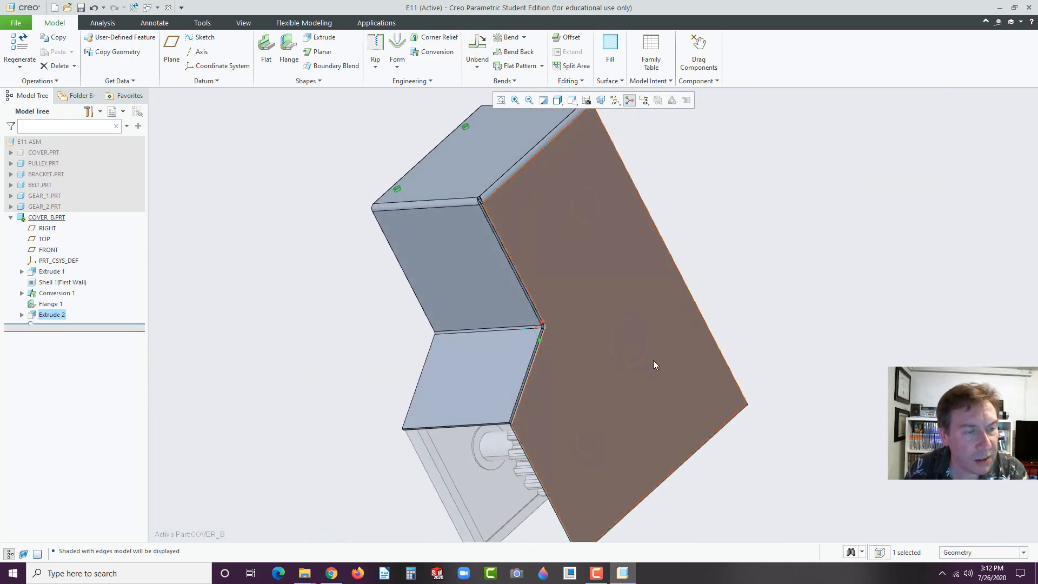
pyautogui.scroll(-2, 597, 235)
pyautogui.click(605, 233)
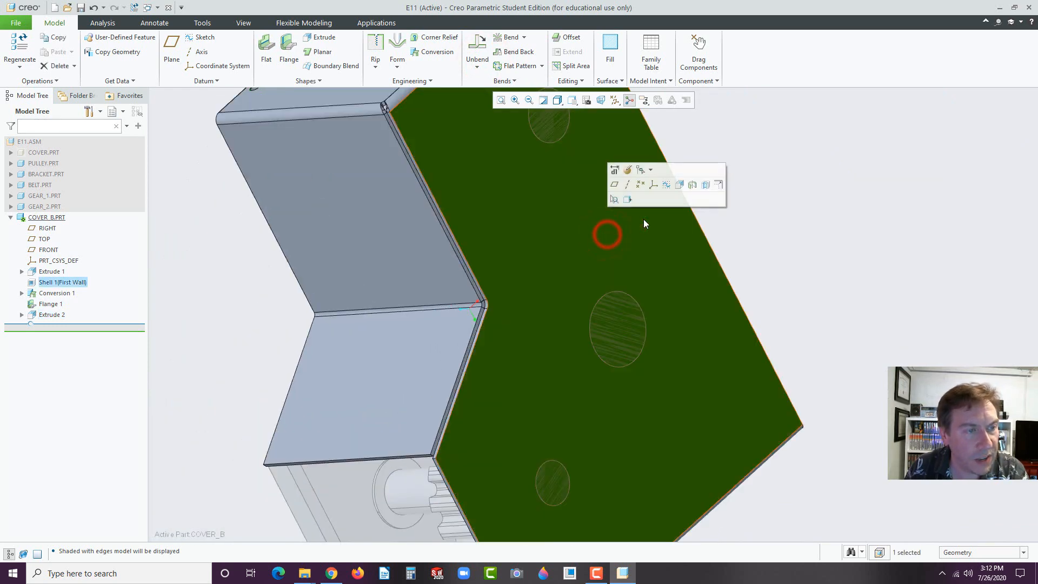
pyautogui.click(676, 186)
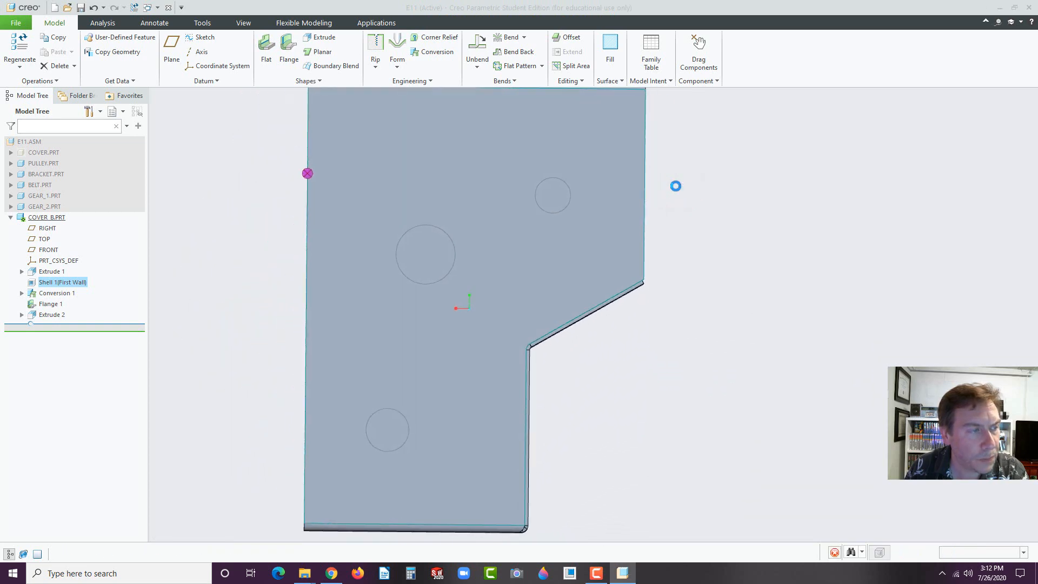
# - Sketch three circles concentric with the round edges showing through the side face, matching each edge's diameter
pyautogui.click(270, 65)
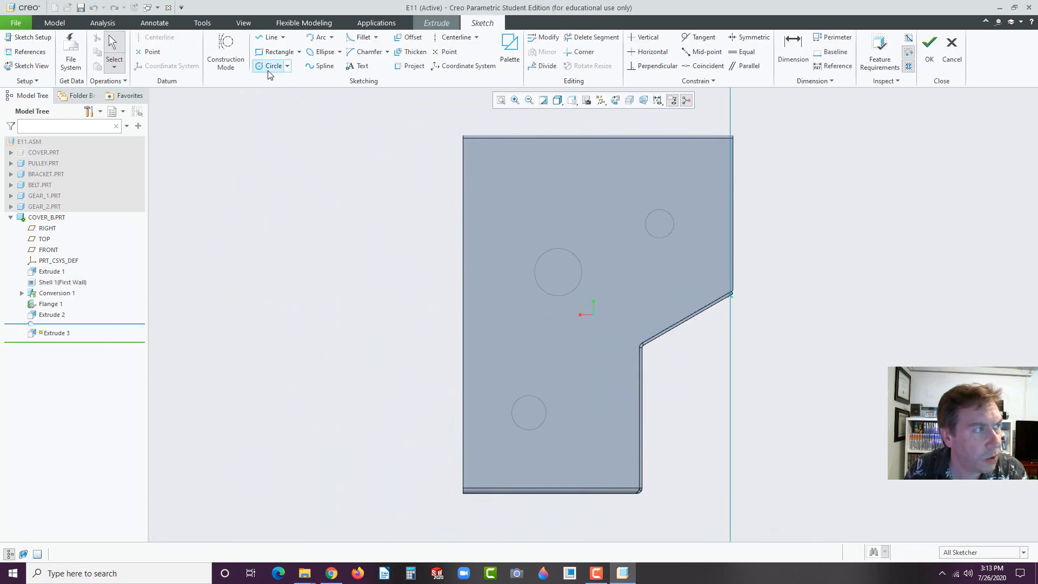
pyautogui.click(558, 273)
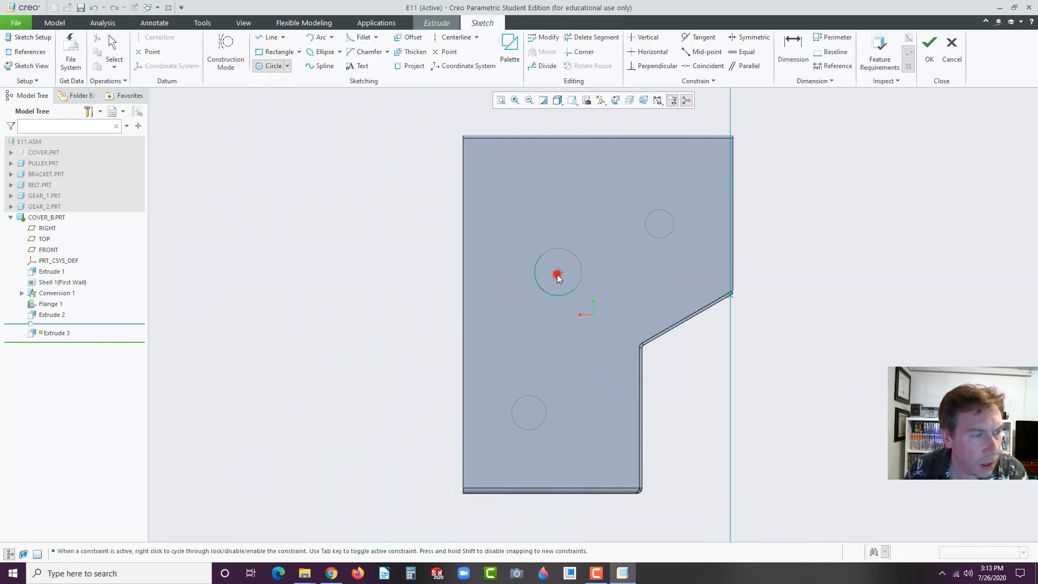
pyautogui.click(552, 293)
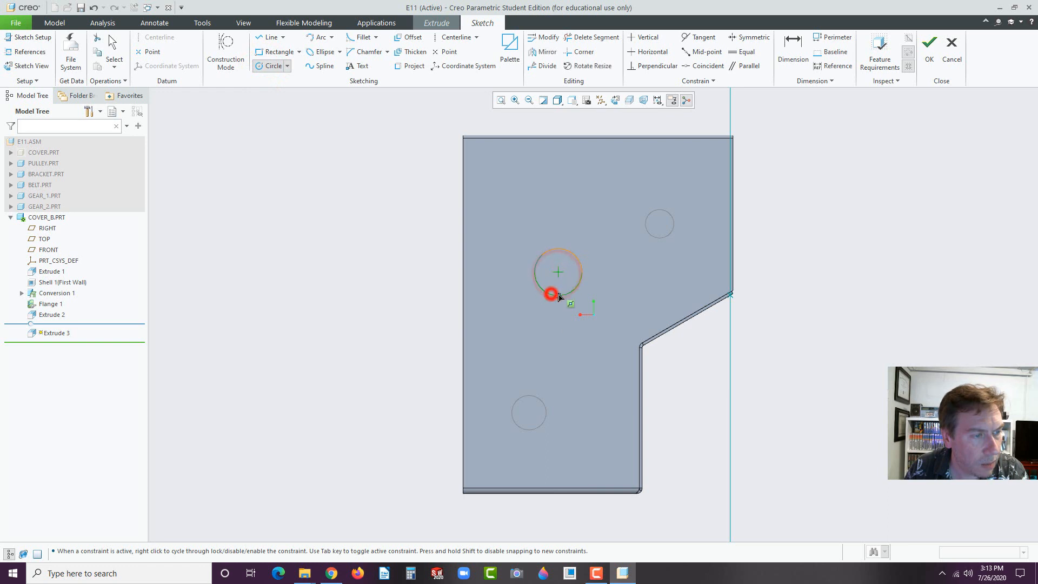
pyautogui.click(530, 412)
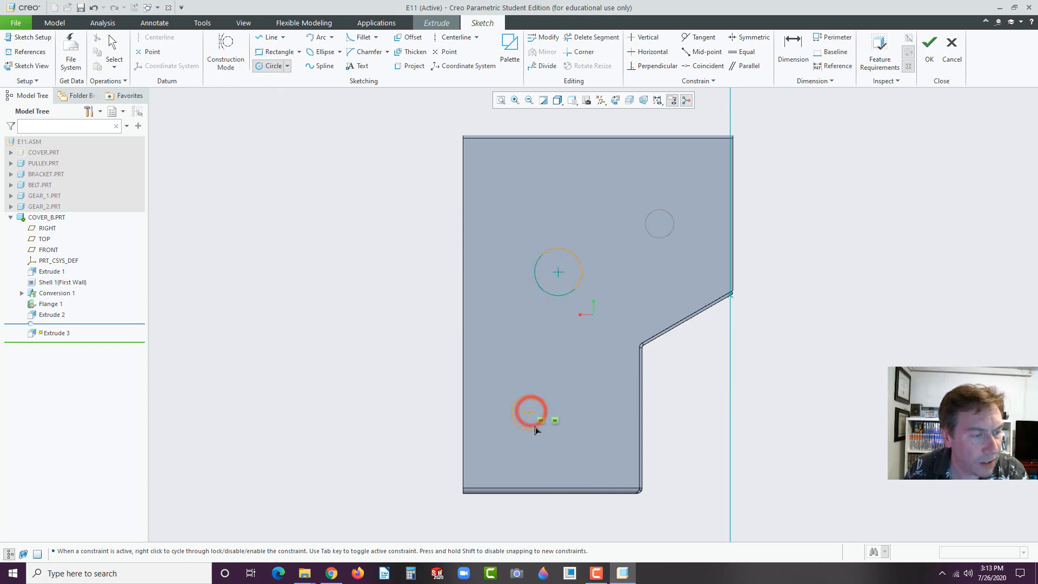
pyautogui.click(534, 425)
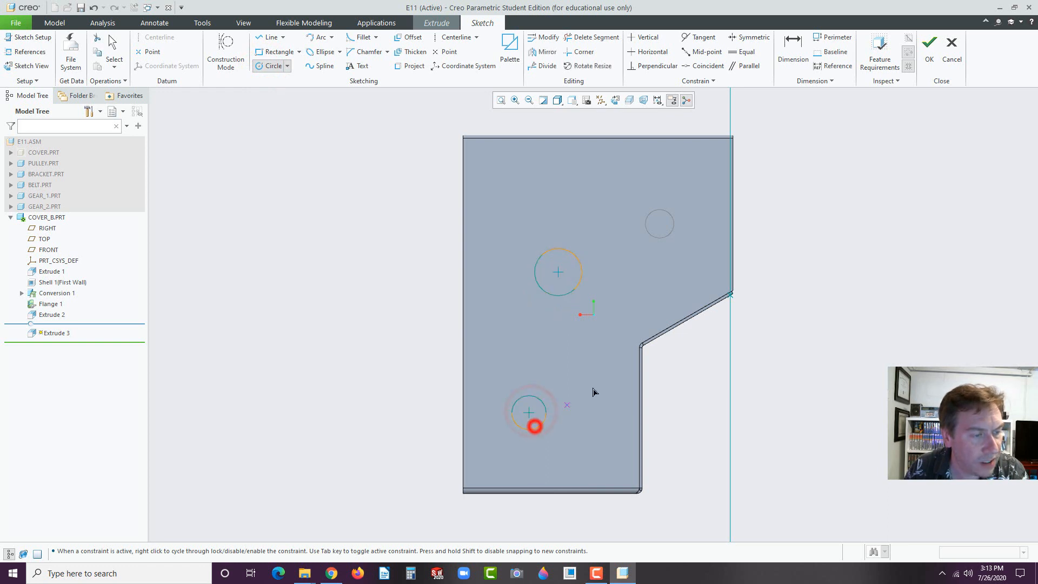
pyautogui.click(659, 222)
pyautogui.click(661, 238)
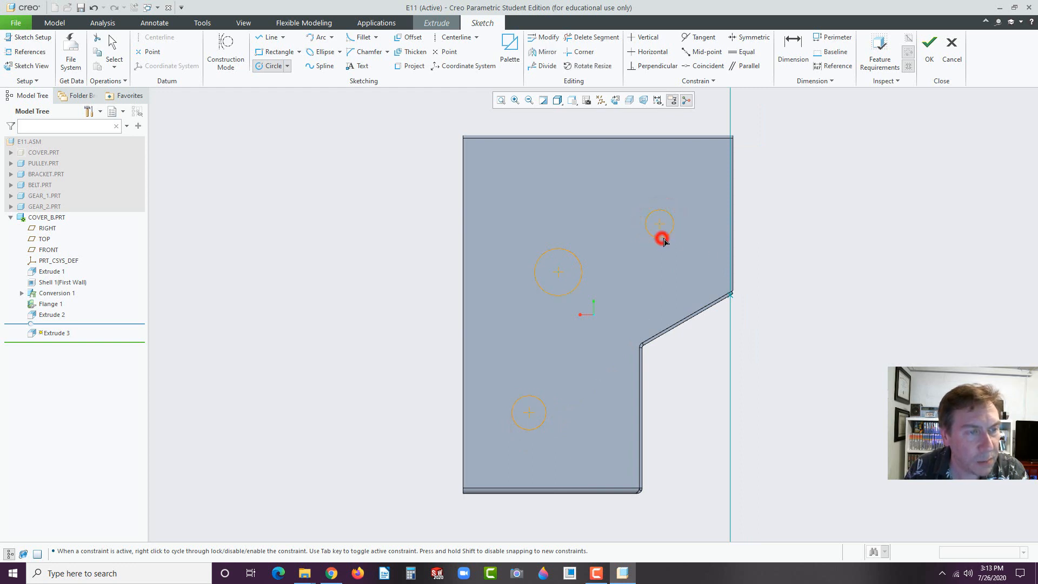
pyautogui.middleClick(780, 256)
# - Finish the sketch and cut the three circles with the depth option set to Through All
pyautogui.moveTo(738, 278); pyautogui.dragTo(736, 228, button='middle')
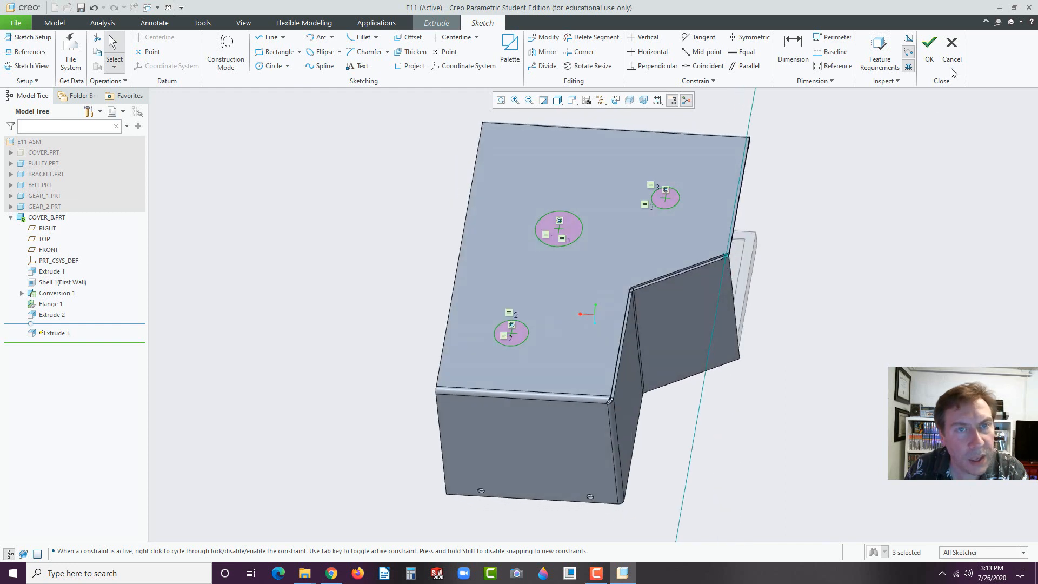
pyautogui.click(930, 51)
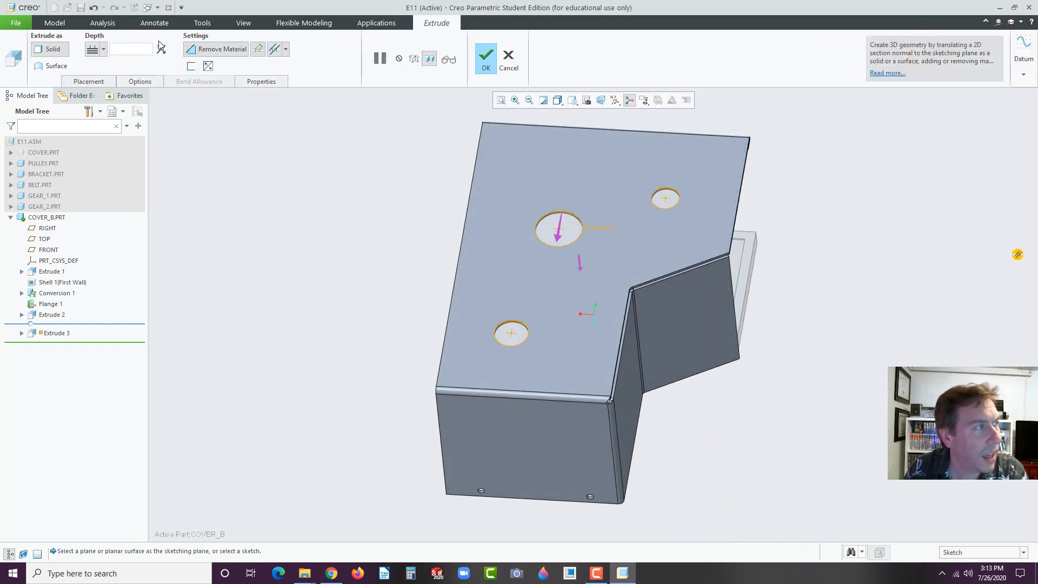
pyautogui.click(103, 50)
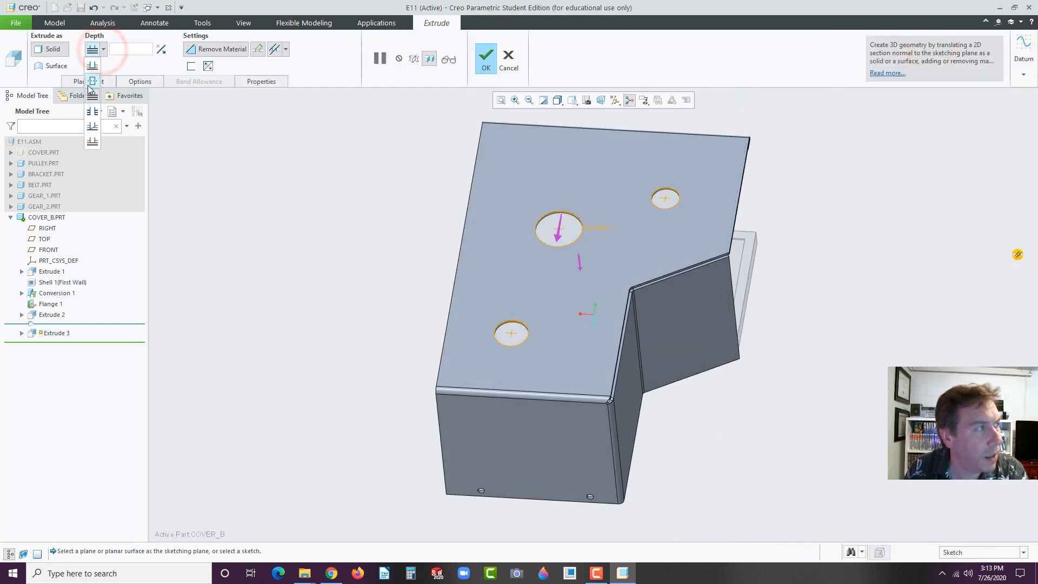
pyautogui.click(92, 110)
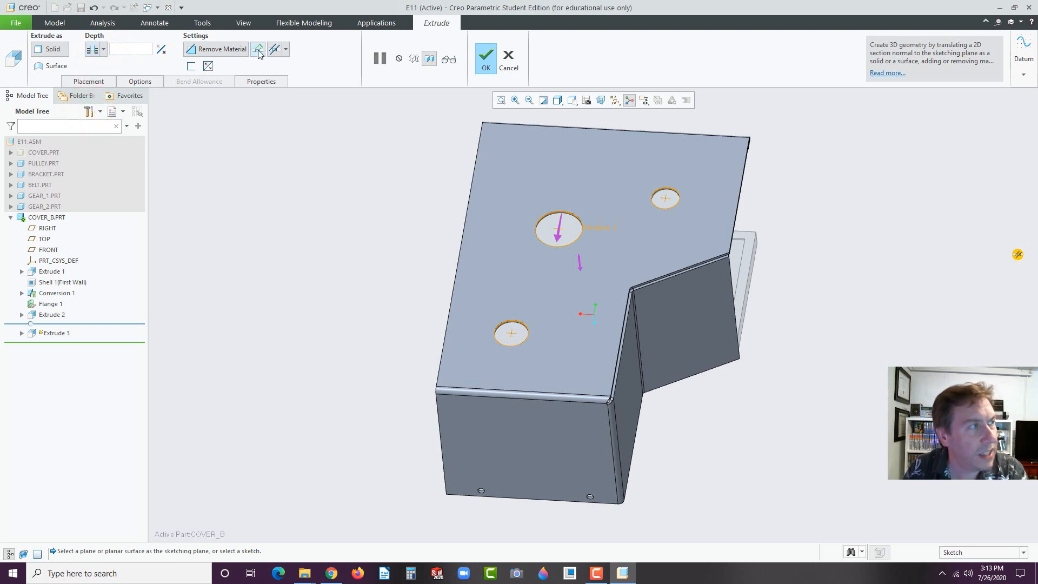
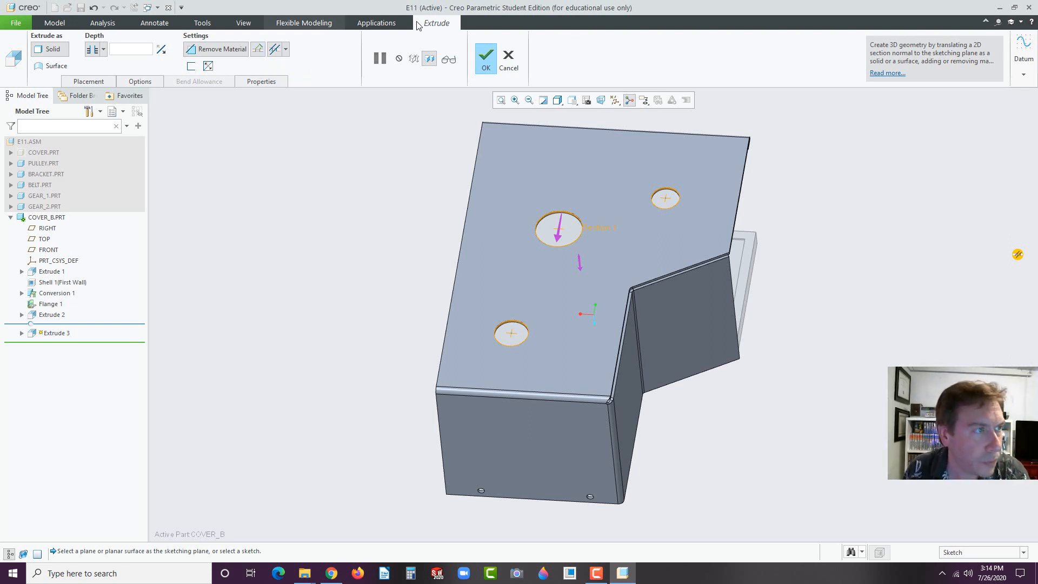
pyautogui.click(489, 54)
pyautogui.moveTo(371, 196); pyautogui.dragTo(512, 361, button='middle')
pyautogui.scroll(2, 511, 357)
pyautogui.scroll(-2, 441, 308)
pyautogui.scroll(-1, 507, 354)
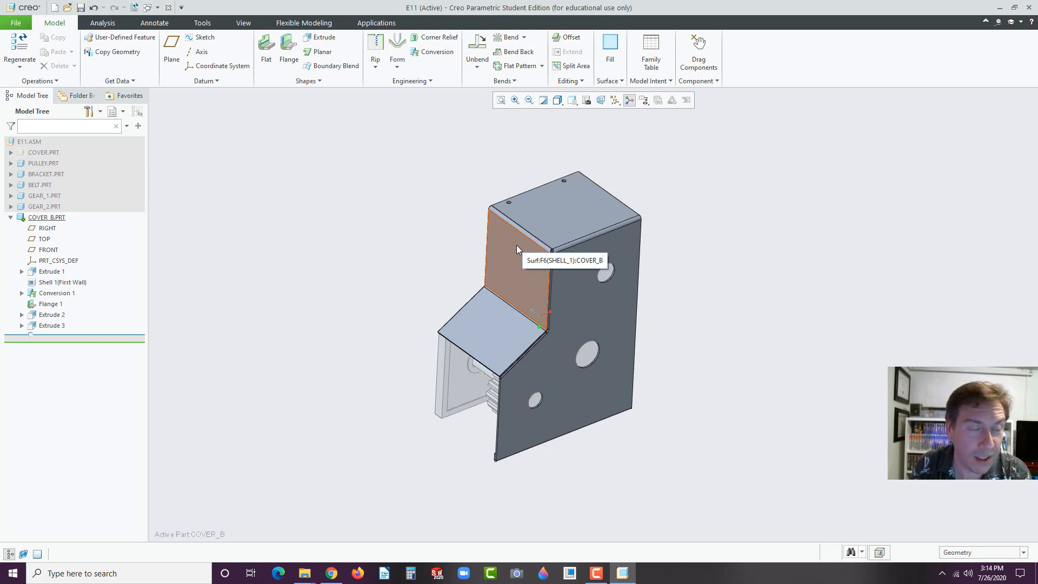
pyautogui.scroll(2, 551, 269)
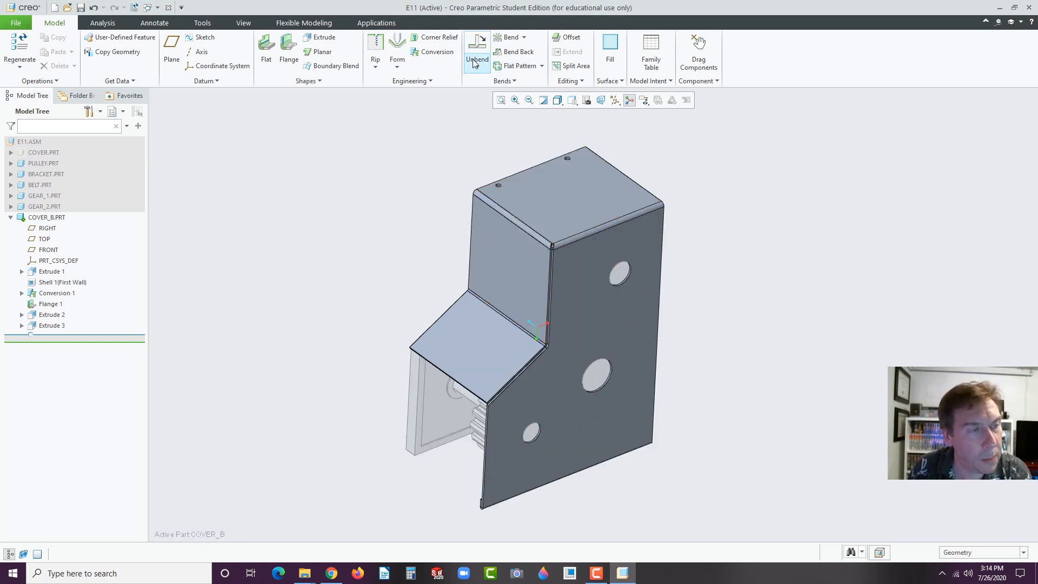
pyautogui.click(578, 196)
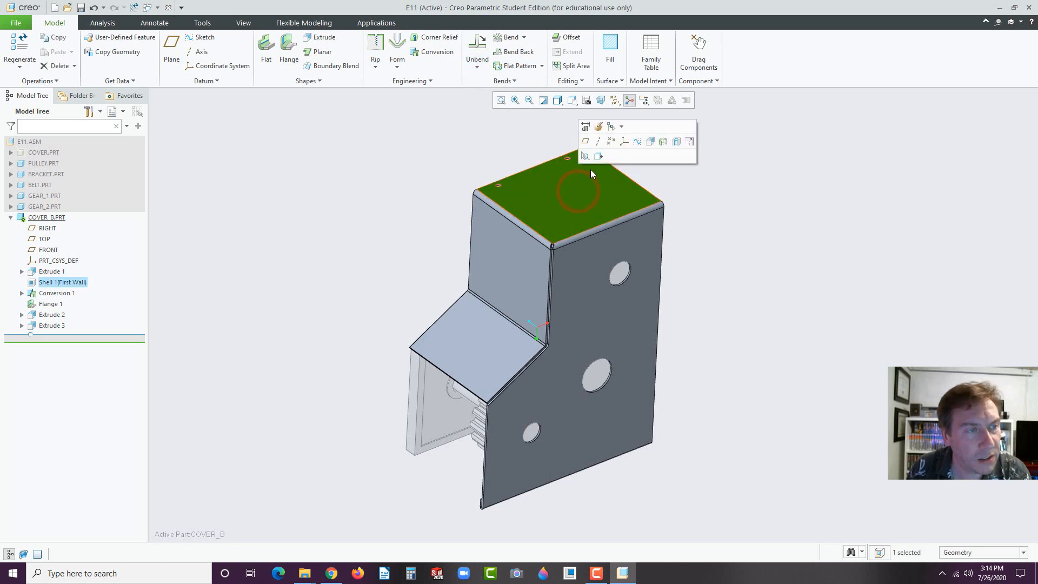
pyautogui.click(519, 135)
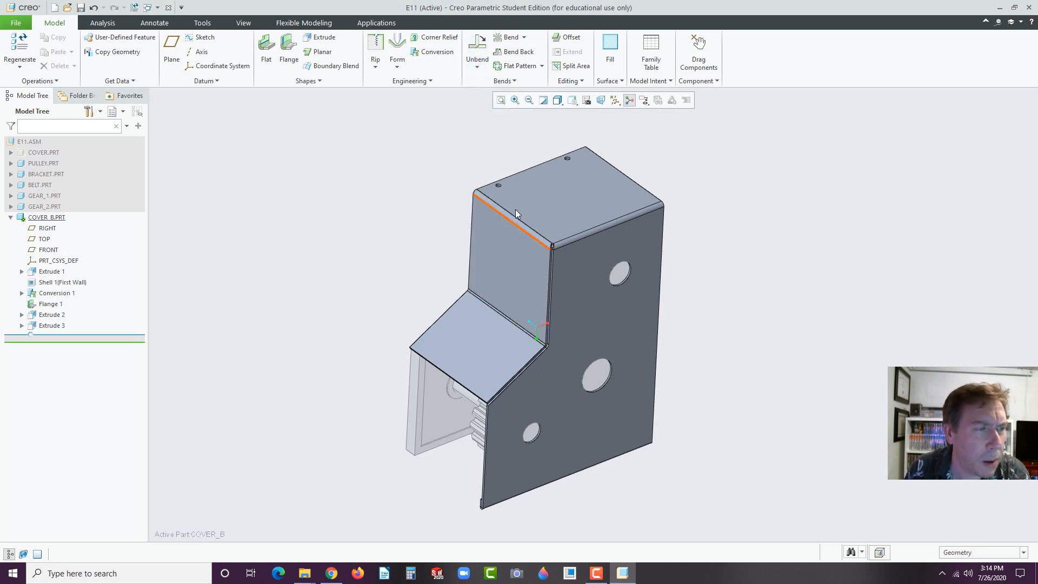
# - Start an Unbend of the cover and use the face with the two small screw holes as the fixed geometry
pyautogui.click(479, 47)
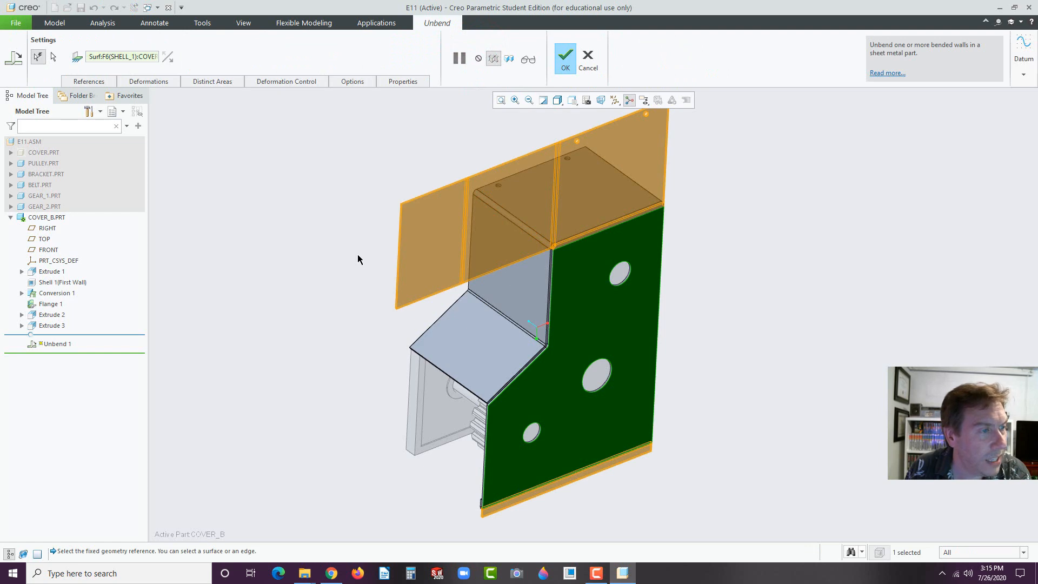
pyautogui.moveTo(359, 258); pyautogui.dragTo(520, 390, button='middle')
pyautogui.scroll(-5, 517, 263)
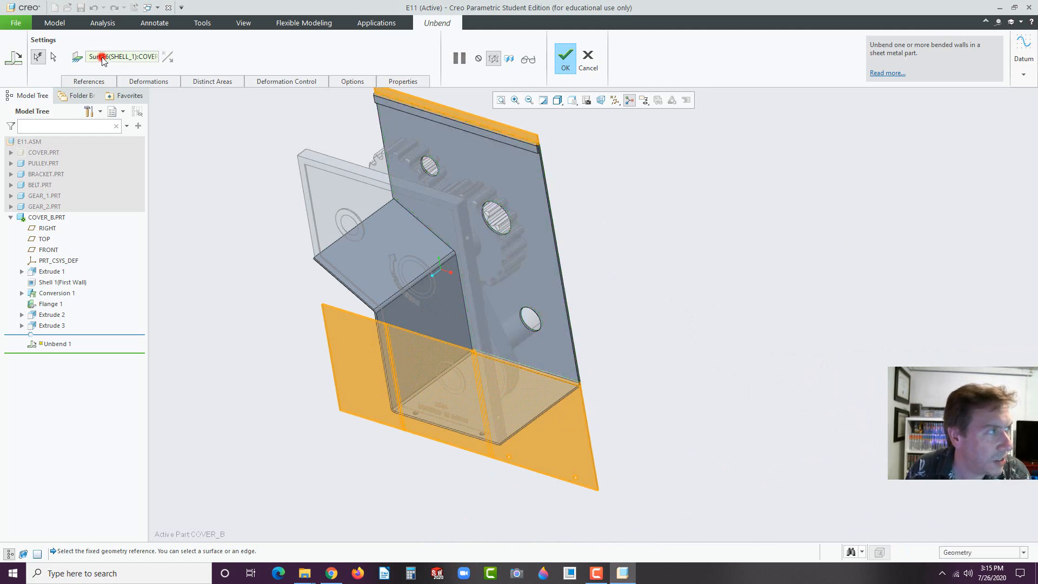
pyautogui.click(518, 412)
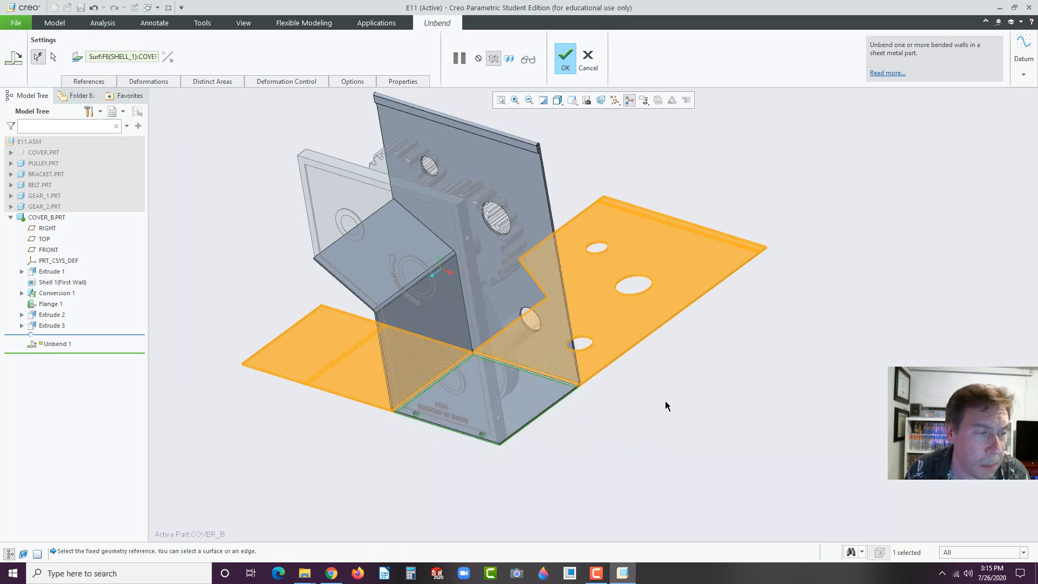
# - Complete the Unbend to flatten the cover, and inspect the bend lines and corners of the flattened part
pyautogui.moveTo(674, 401); pyautogui.dragTo(680, 400, button='middle')
pyautogui.scroll(2, 617, 421)
pyautogui.scroll(-3, 363, 434)
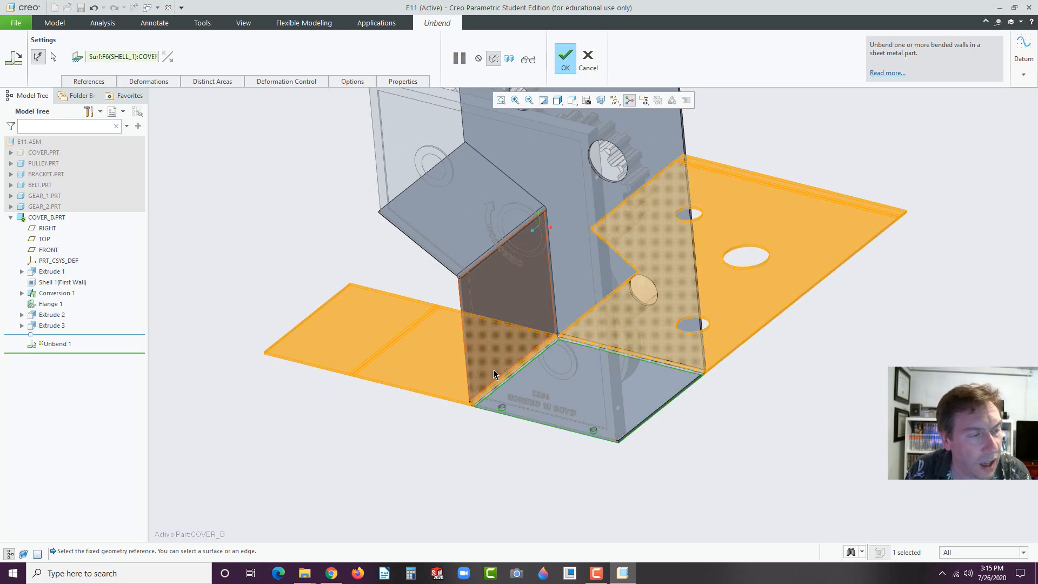
pyautogui.click(565, 58)
pyautogui.moveTo(517, 376)
pyautogui.mouseDown(button='middle')
pyautogui.moveTo(466, 432)
pyautogui.moveTo(475, 405)
pyautogui.moveTo(473, 440)
pyautogui.moveTo(511, 402)
pyautogui.mouseUp(button='middle')
pyautogui.scroll(-2, 441, 347)
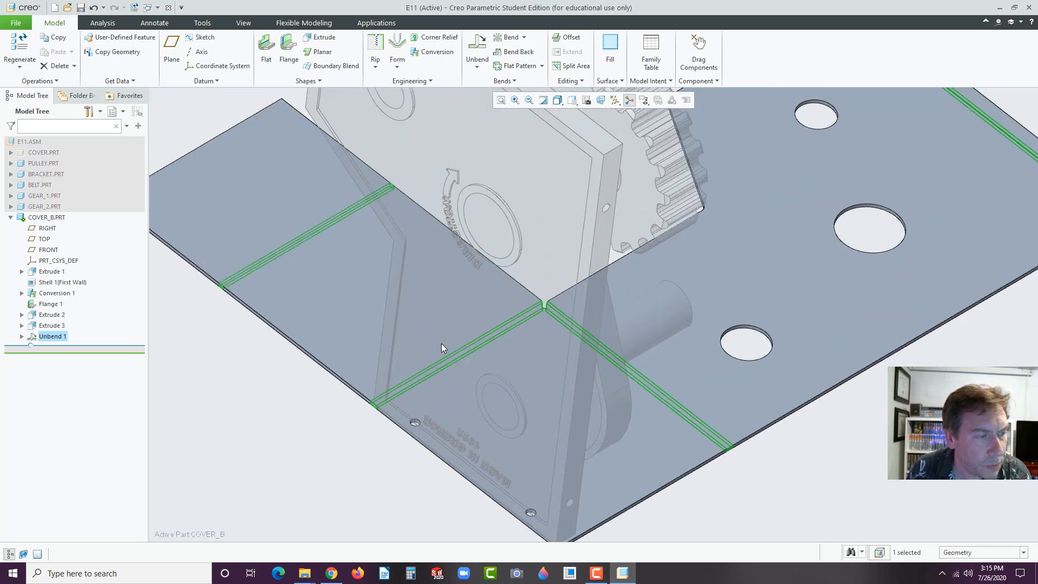
pyautogui.moveTo(433, 293); pyautogui.dragTo(556, 351, button='middle')
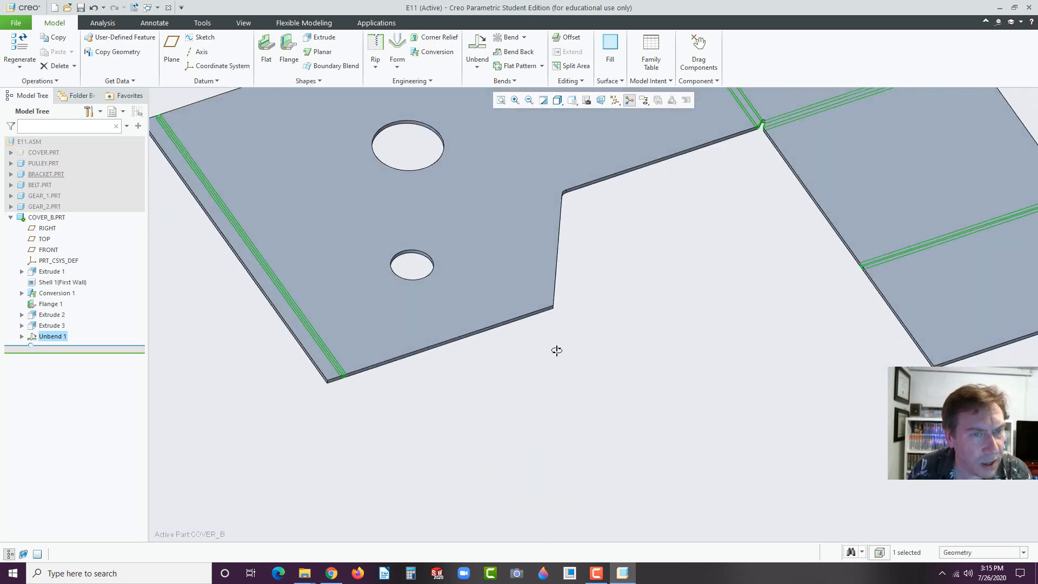
# - Start an Extrude sketch on the face with the two screw holes and draw a narrow rectangle about 0.17 by 1.8 across the bend
pyautogui.scroll(5, 680, 335)
pyautogui.scroll(-3, 729, 237)
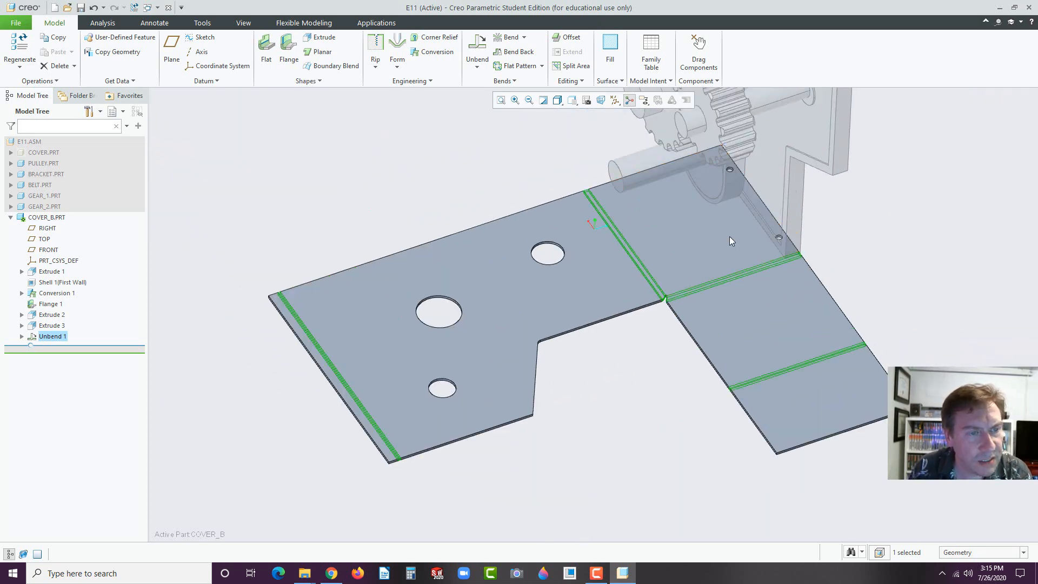
pyautogui.click(701, 261)
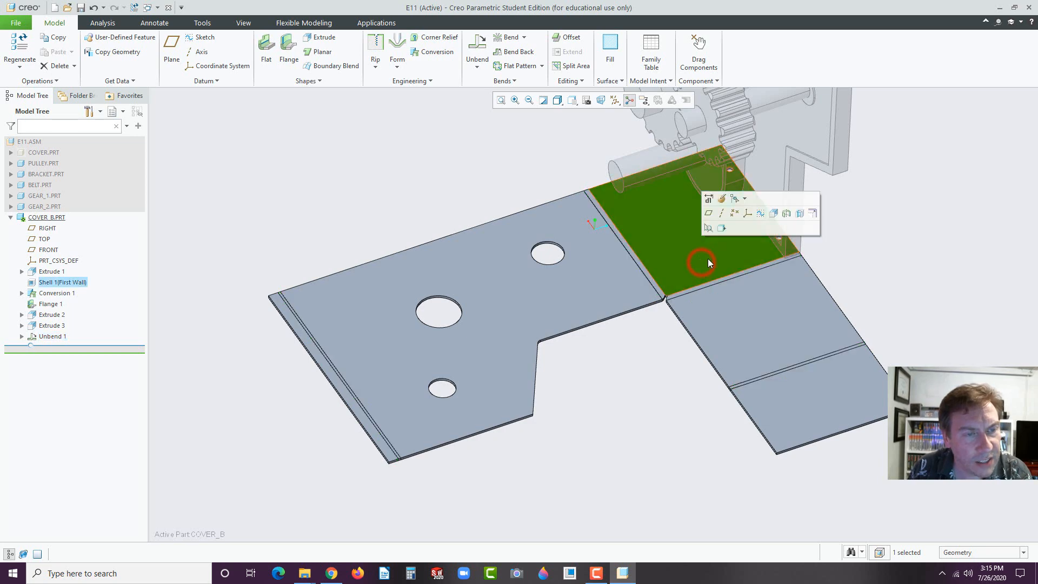
pyautogui.click(772, 213)
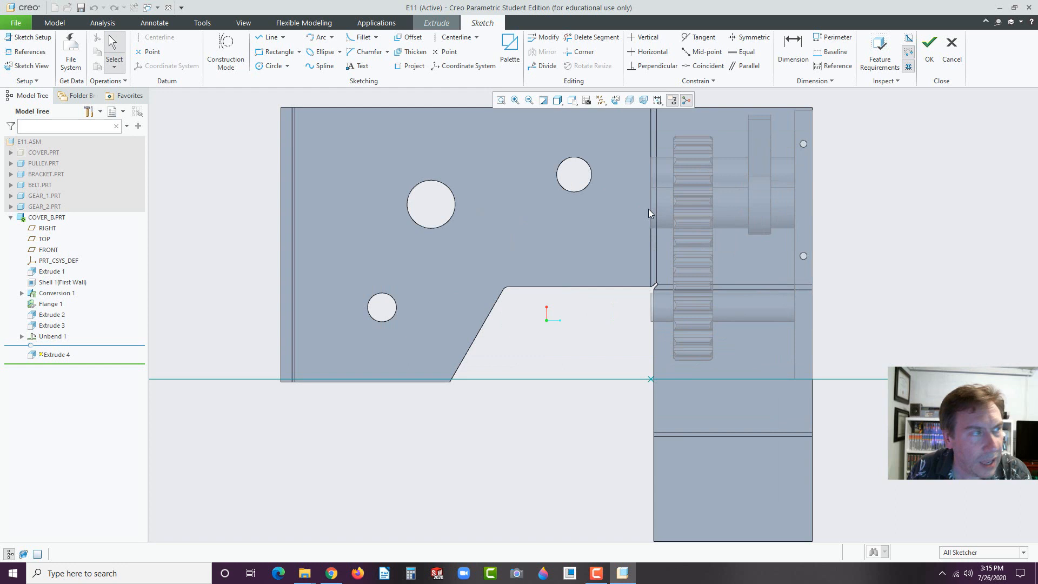
pyautogui.click(274, 52)
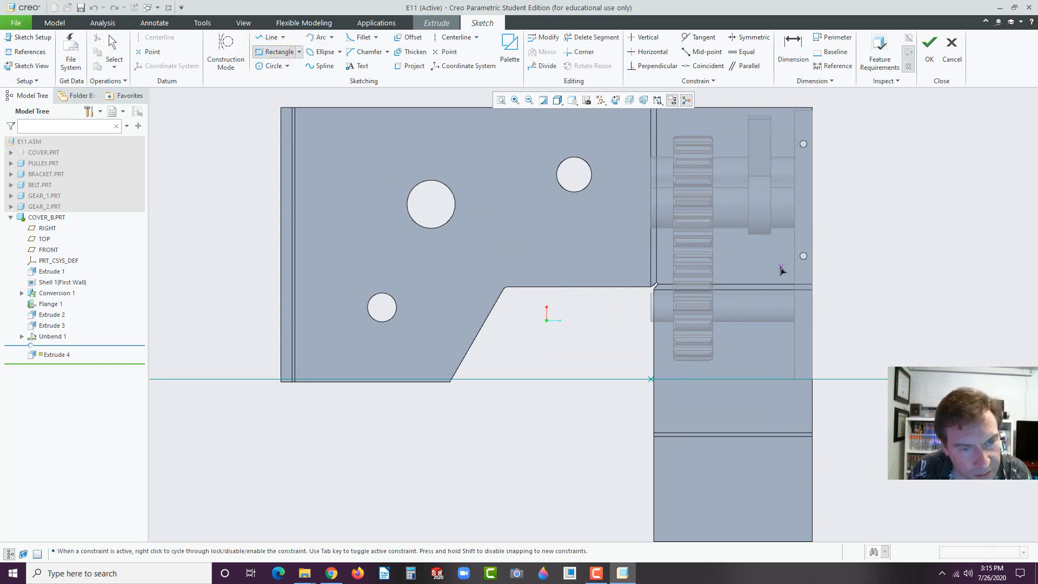
pyautogui.click(783, 267)
pyautogui.click(787, 347)
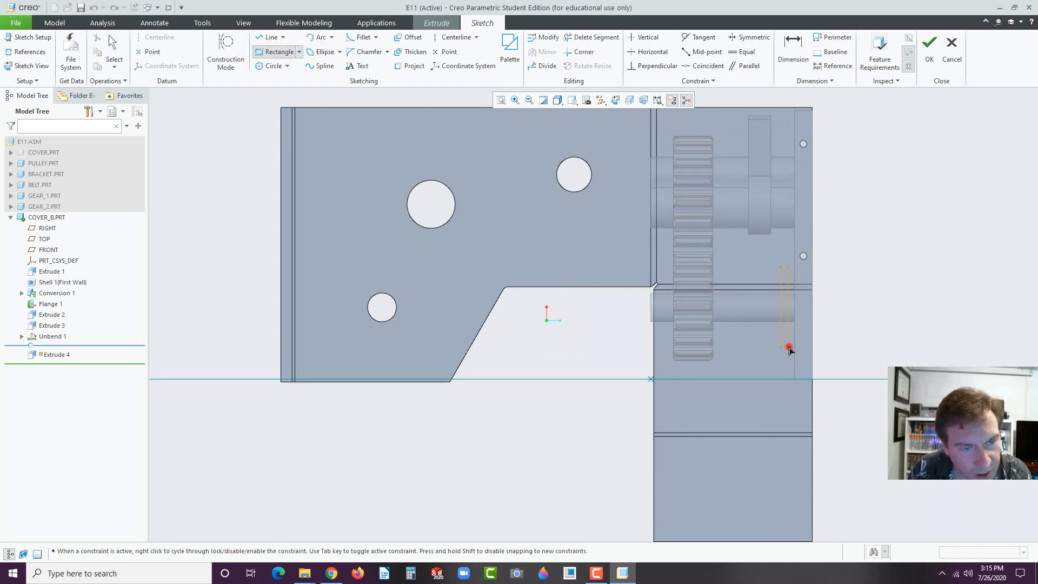
pyautogui.middleClick(853, 336)
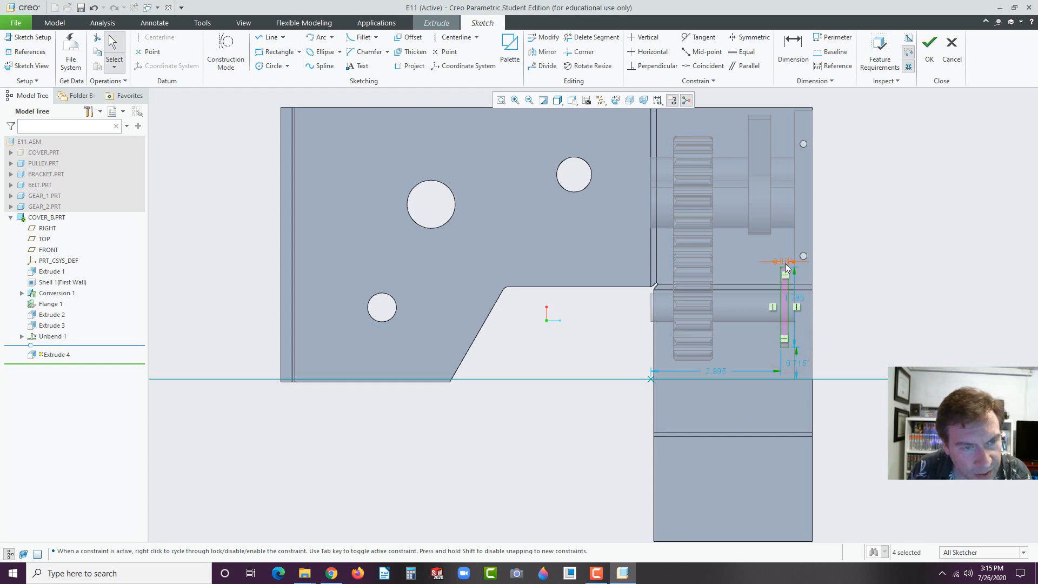
# - Set the rectangle's width to 0.2 and its height to 2
pyautogui.moveTo(787, 261); pyautogui.dragTo(875, 244)
pyautogui.doubleClick(876, 244)
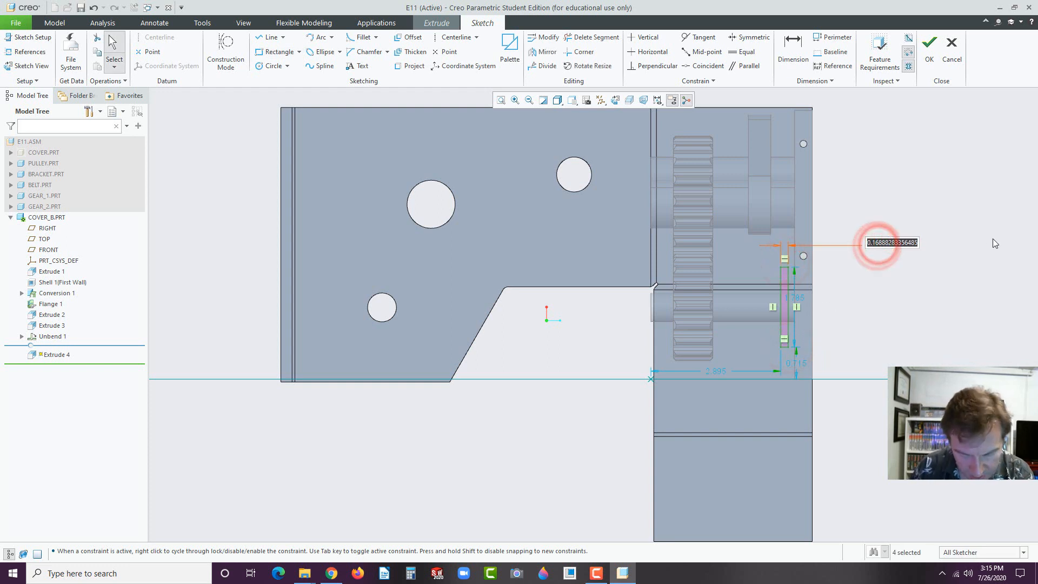
pyautogui.write('.2')
pyautogui.press('Return')
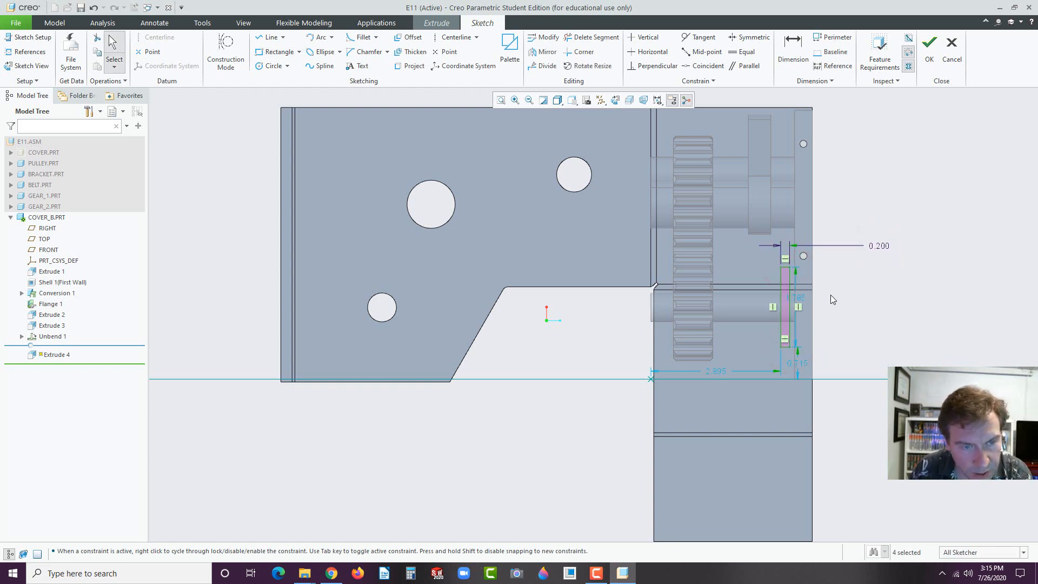
pyautogui.moveTo(797, 299); pyautogui.dragTo(842, 299)
pyautogui.doubleClick(843, 299)
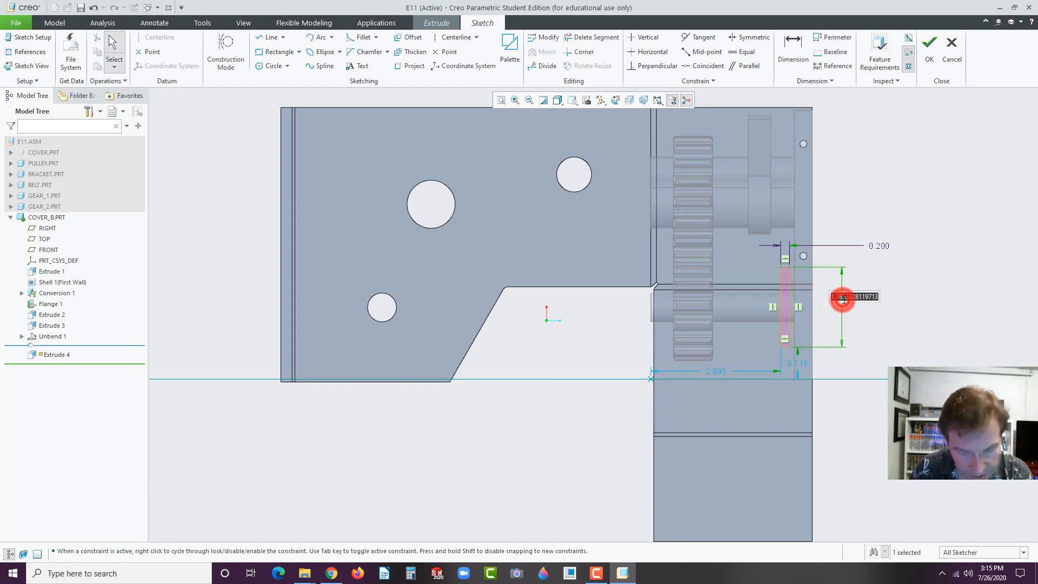
pyautogui.write('2')
pyautogui.press('Return')
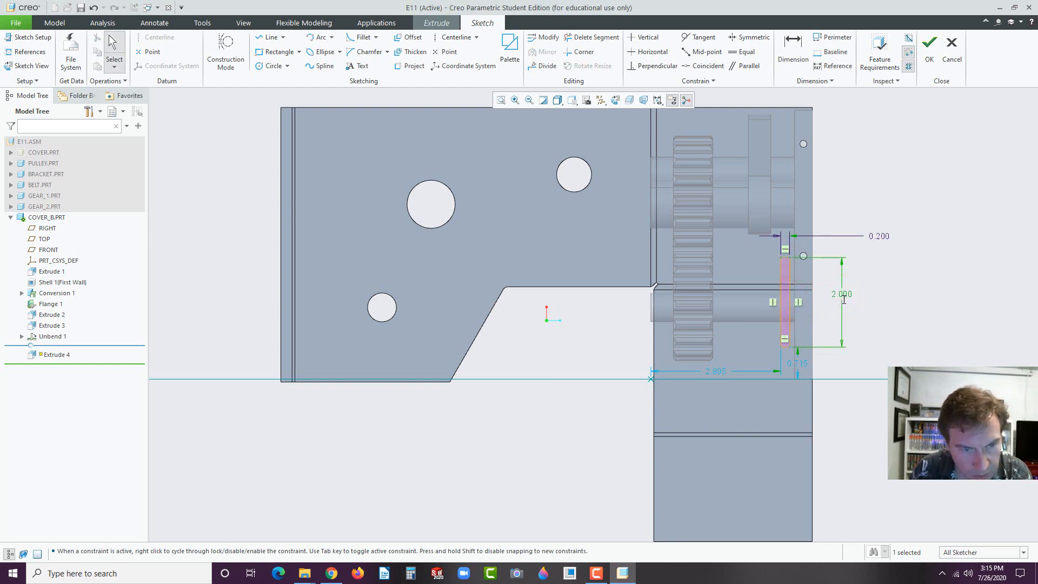
# - Position the rectangle 1 above the horizontal reference line and 3 horizontally from the sketch's reference point
pyautogui.doubleClick(803, 363)
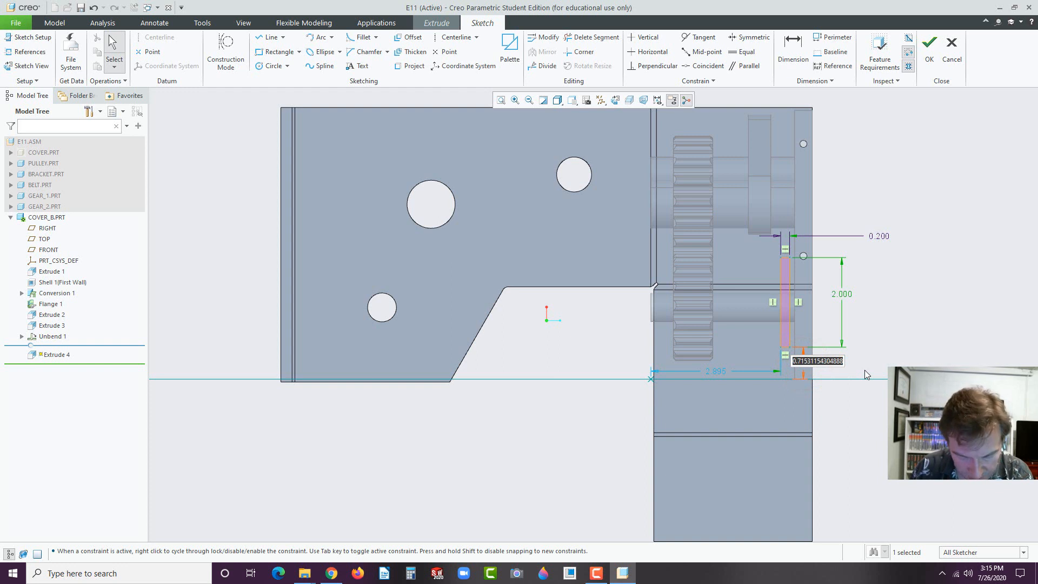
pyautogui.write('1')
pyautogui.press('Return')
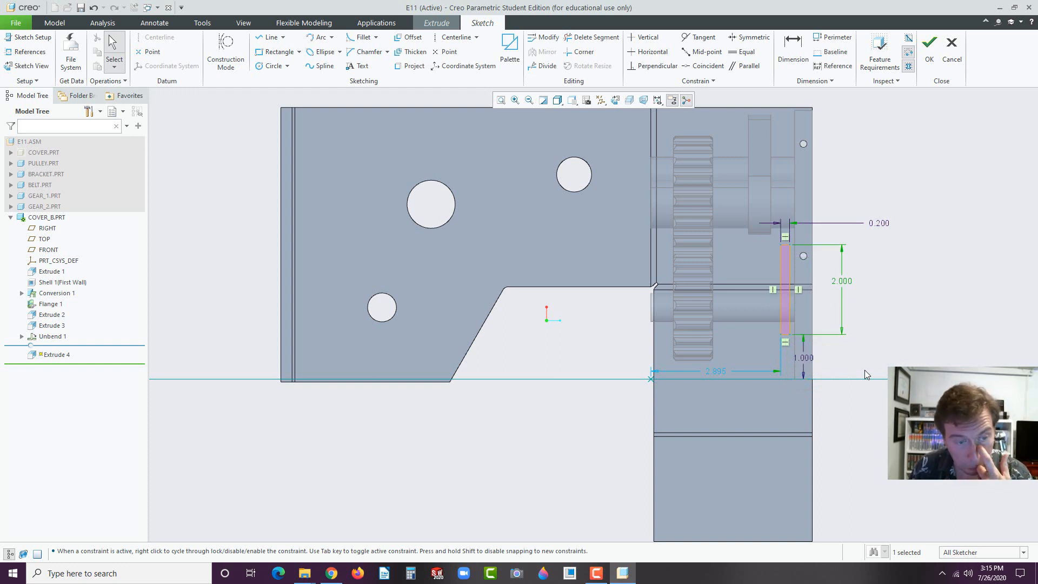
pyautogui.doubleClick(716, 372)
pyautogui.write('3')
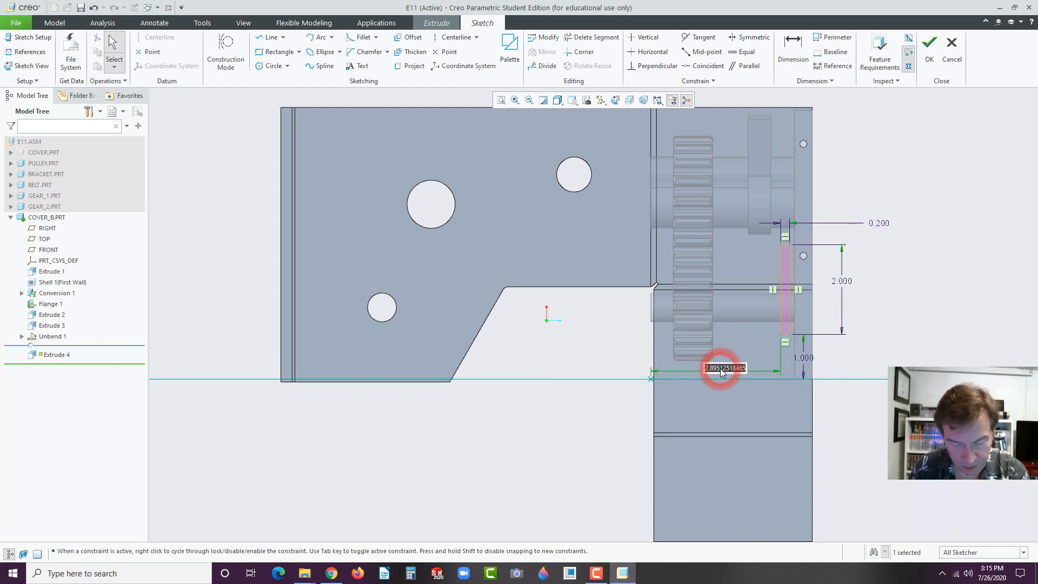
pyautogui.press('Return')
pyautogui.click(880, 354)
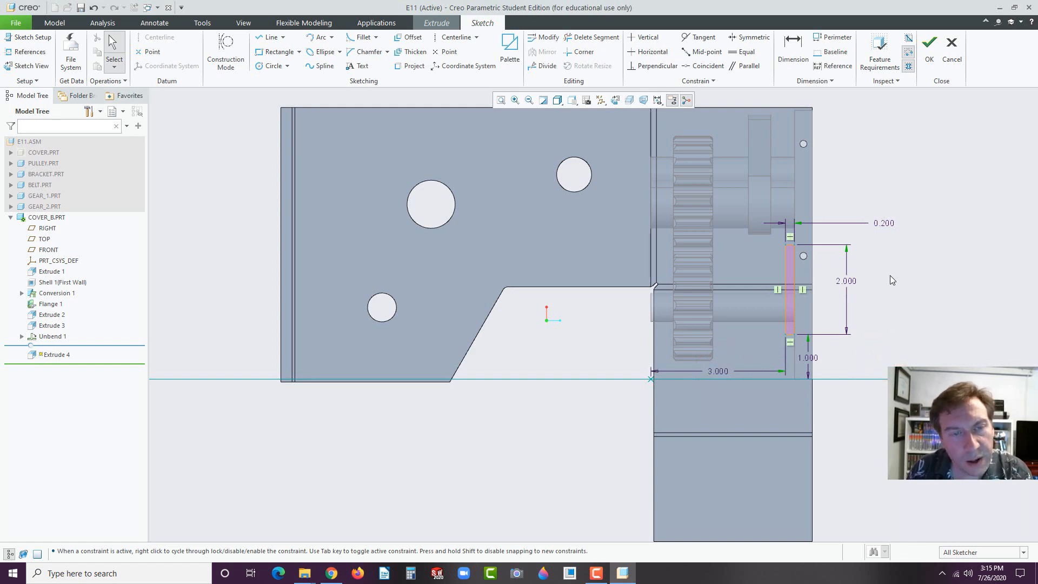
# - Finish the sketch and cut the slot with the depth option set to Through All
pyautogui.moveTo(876, 172); pyautogui.dragTo(859, 162, button='middle')
pyautogui.click(929, 57)
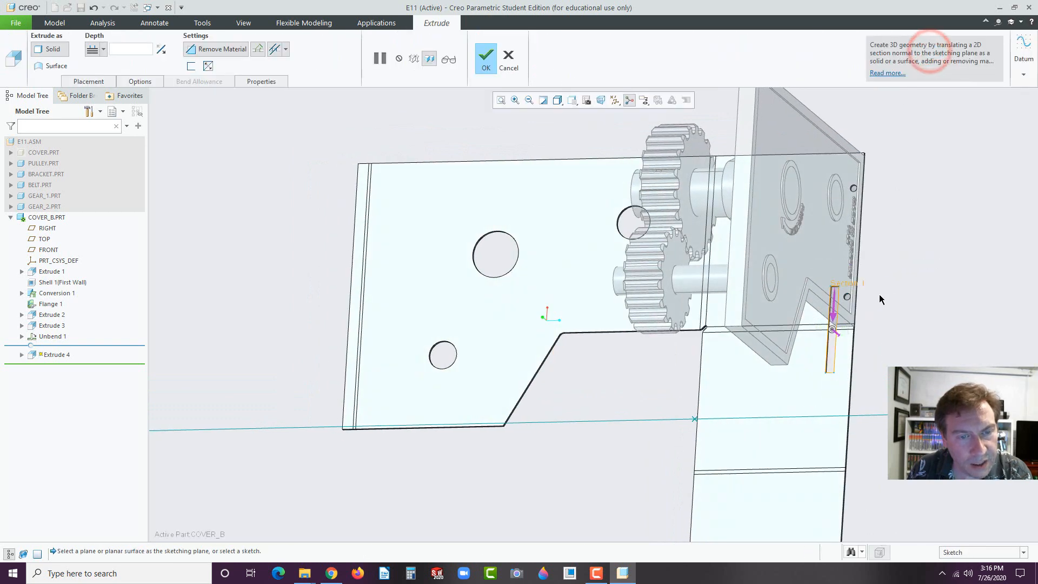
pyautogui.click(103, 49)
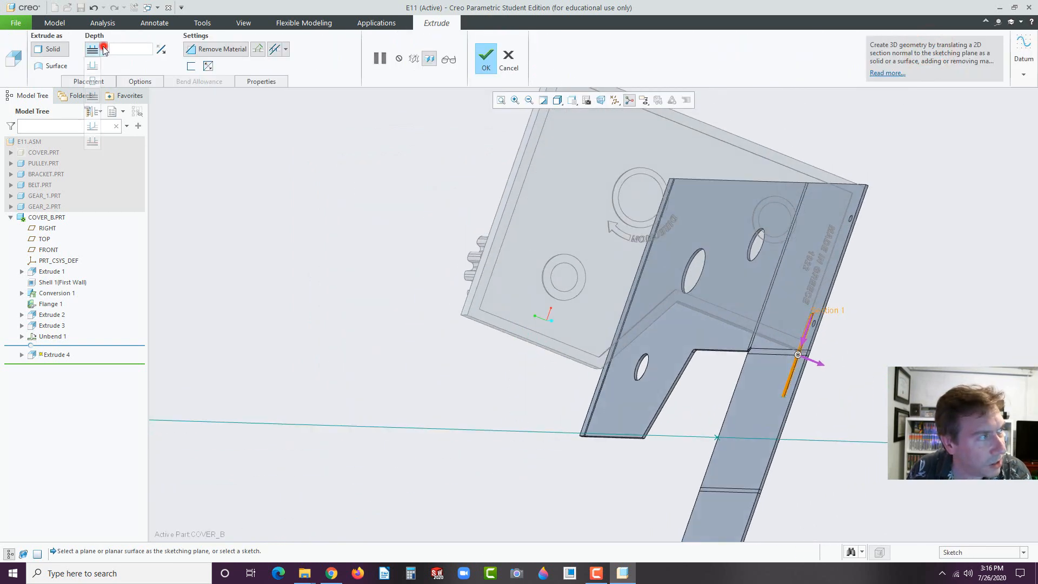
pyautogui.click(92, 112)
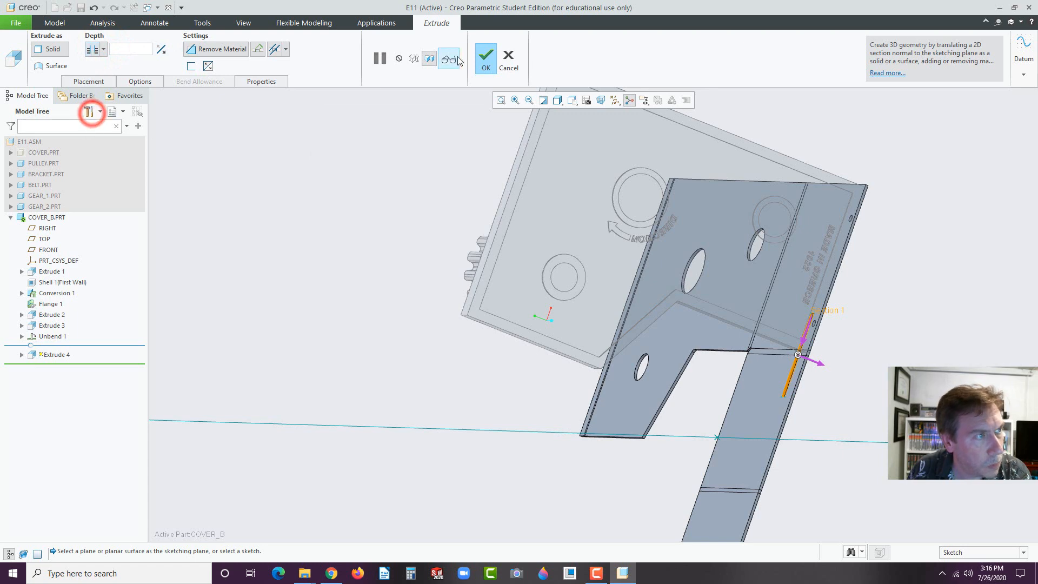
pyautogui.click(485, 56)
pyautogui.moveTo(380, 239); pyautogui.dragTo(460, 216, button='middle')
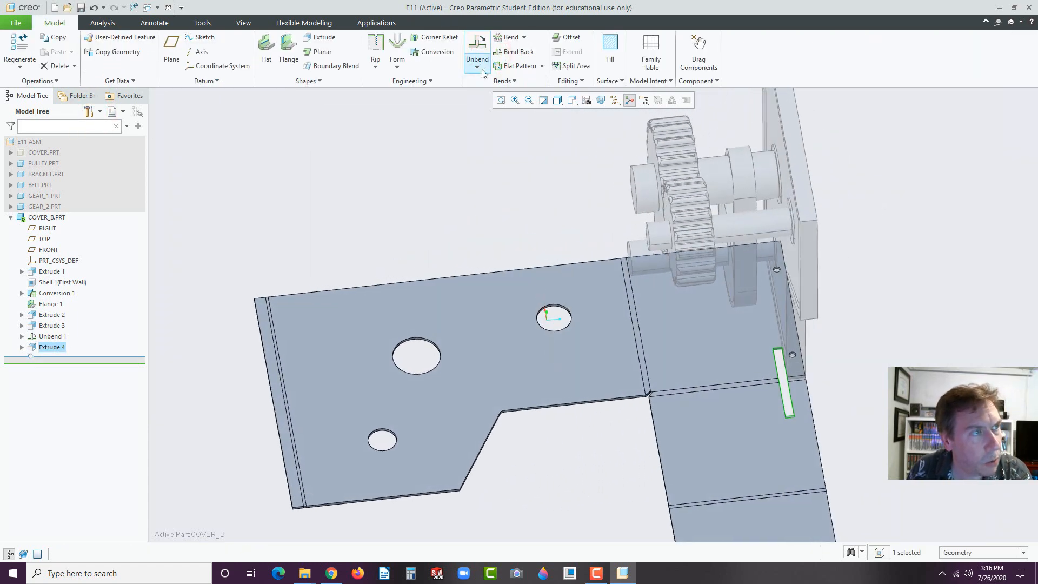
# - Start a Direction pattern of the slot cut, using the bend edge below the screw-hole face as the first direction
pyautogui.click(437, 82)
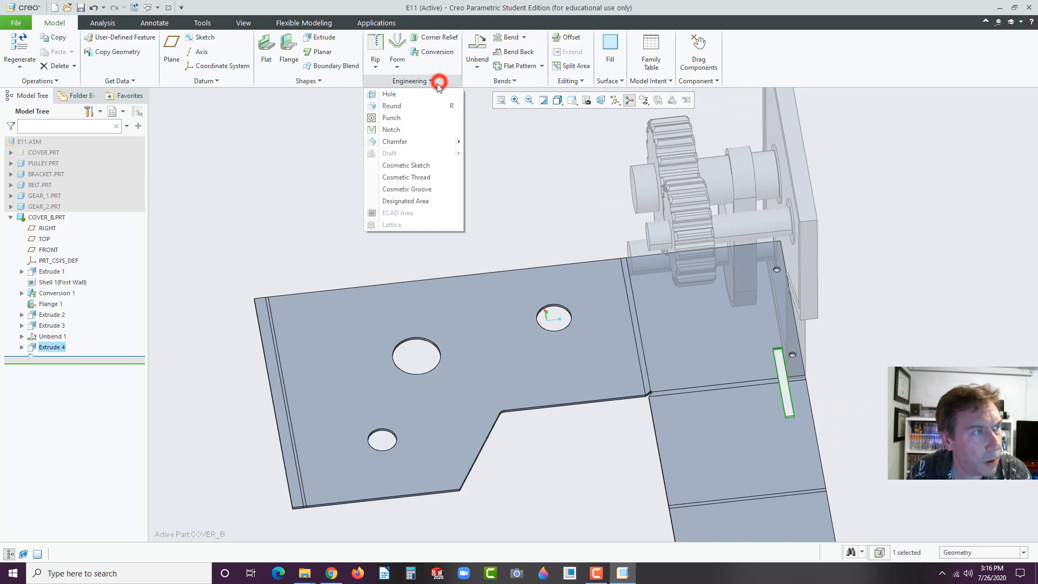
pyautogui.click(506, 81)
pyautogui.click(568, 85)
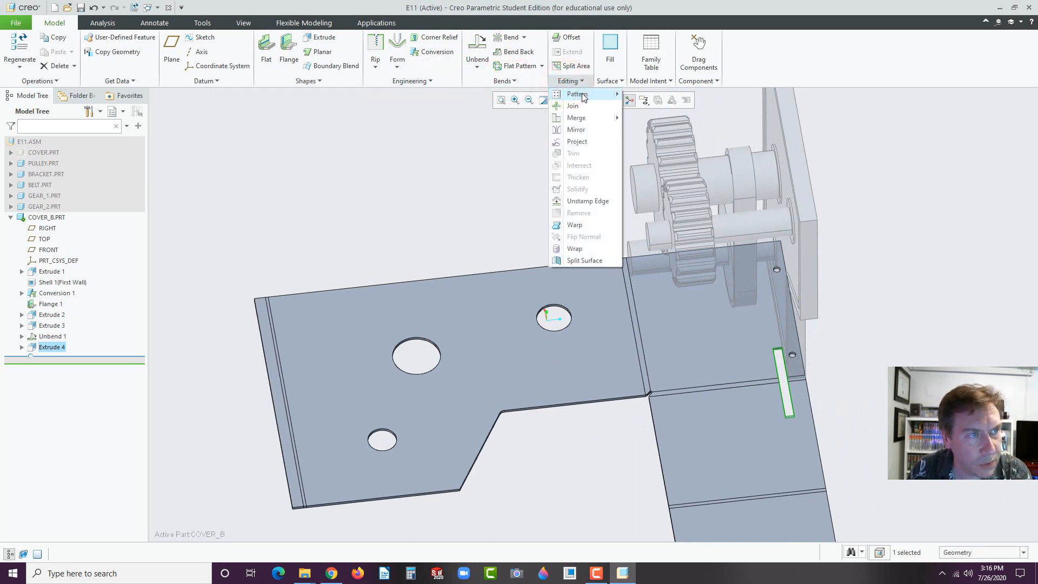
pyautogui.moveTo(582, 93)
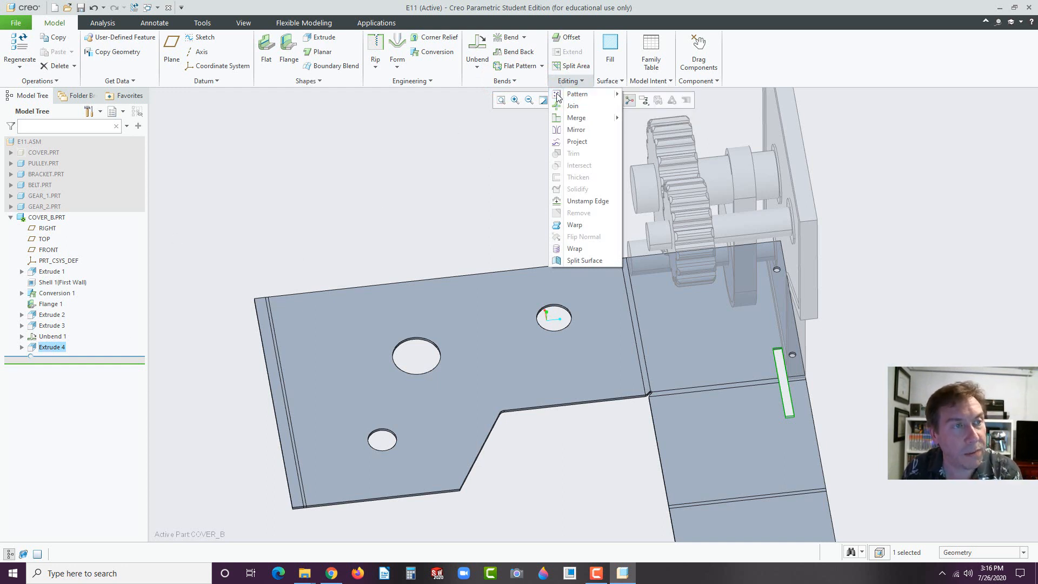
pyautogui.click(637, 95)
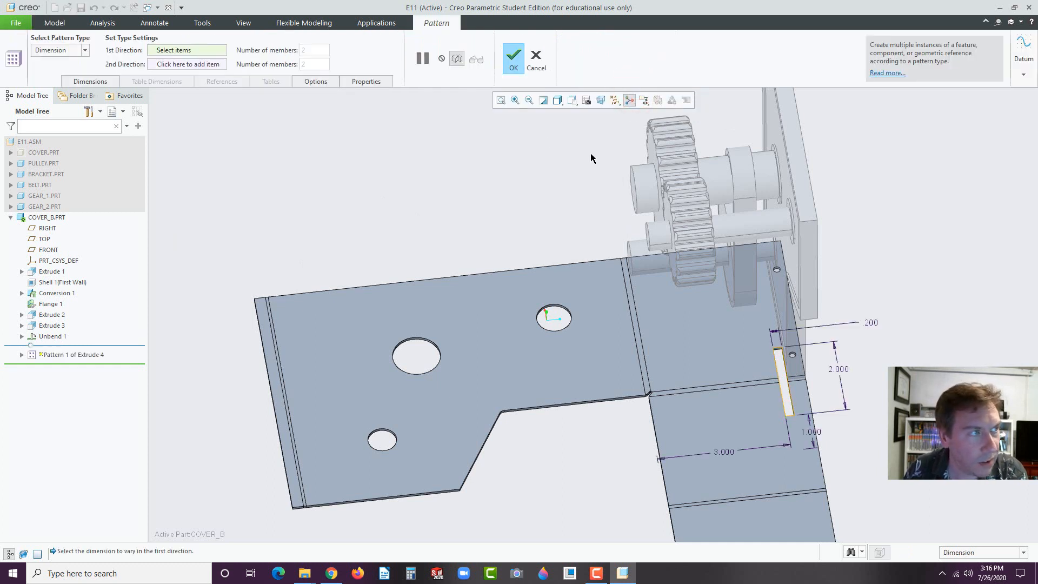
pyautogui.click(85, 50)
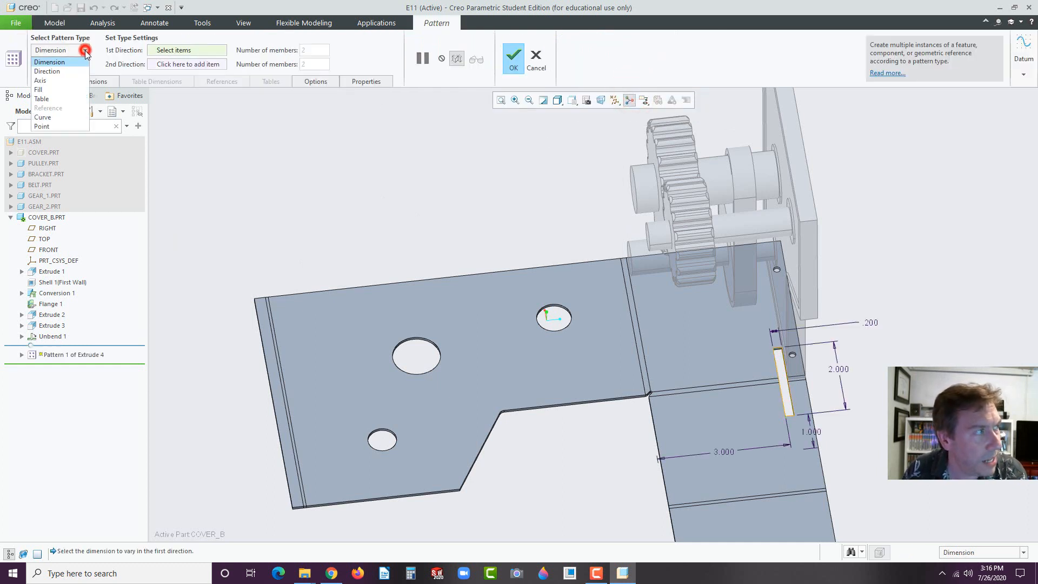
pyautogui.click(62, 72)
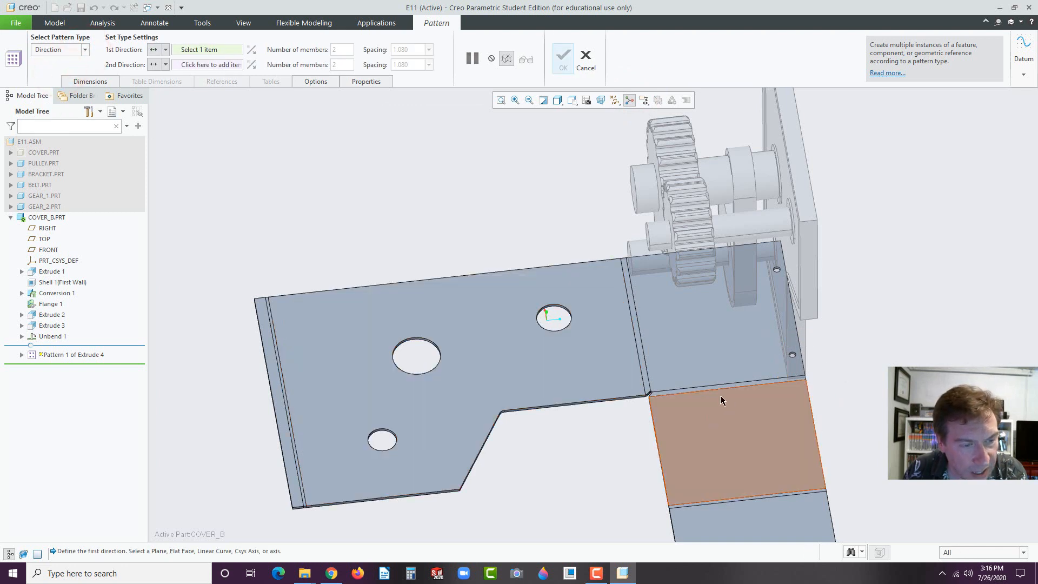
pyautogui.click(701, 394)
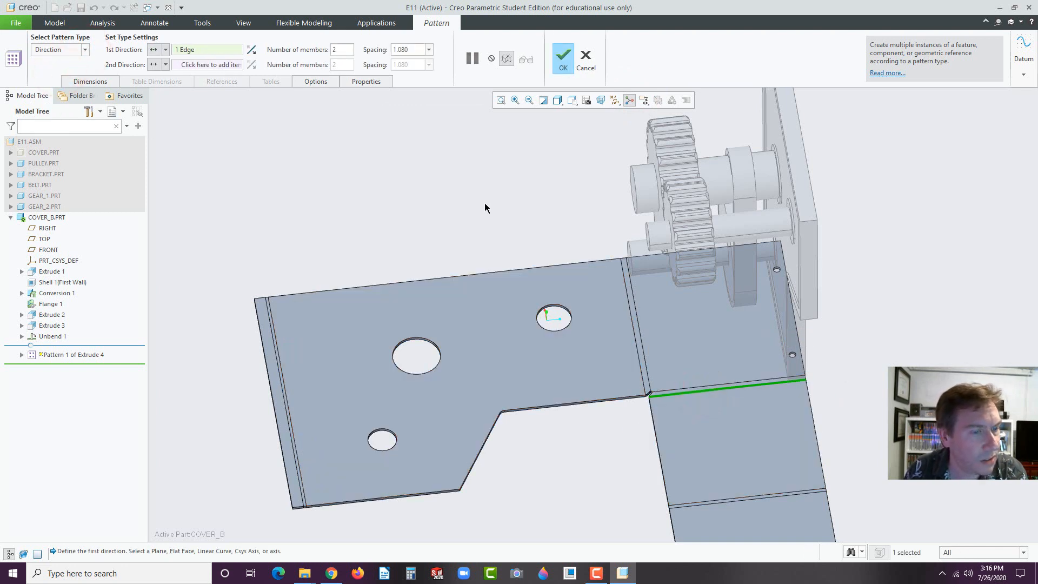
# - Set the slot pattern to 5 members with a spacing of 0.500
pyautogui.doubleClick(343, 50)
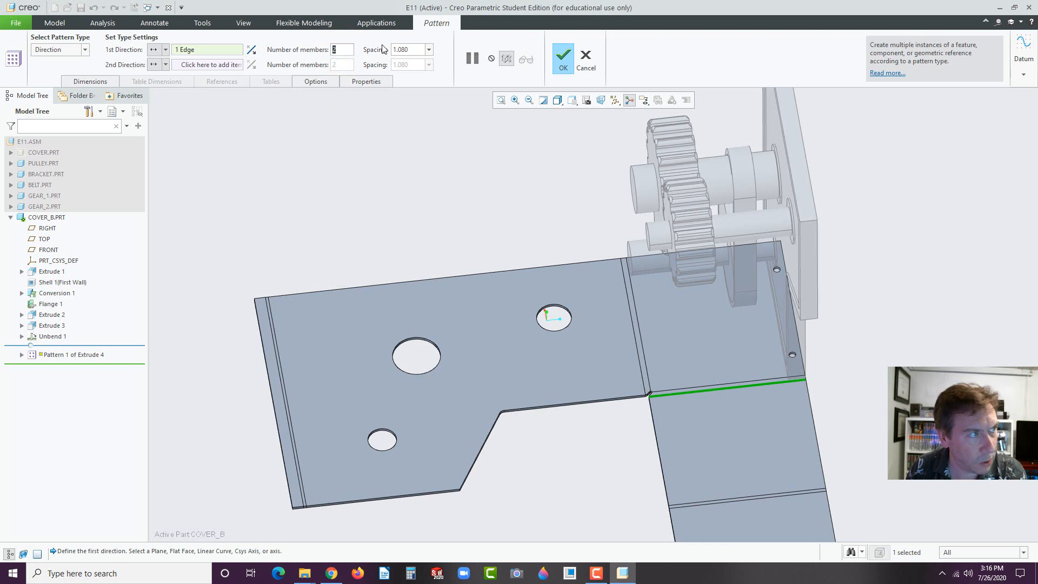
pyautogui.write('5')
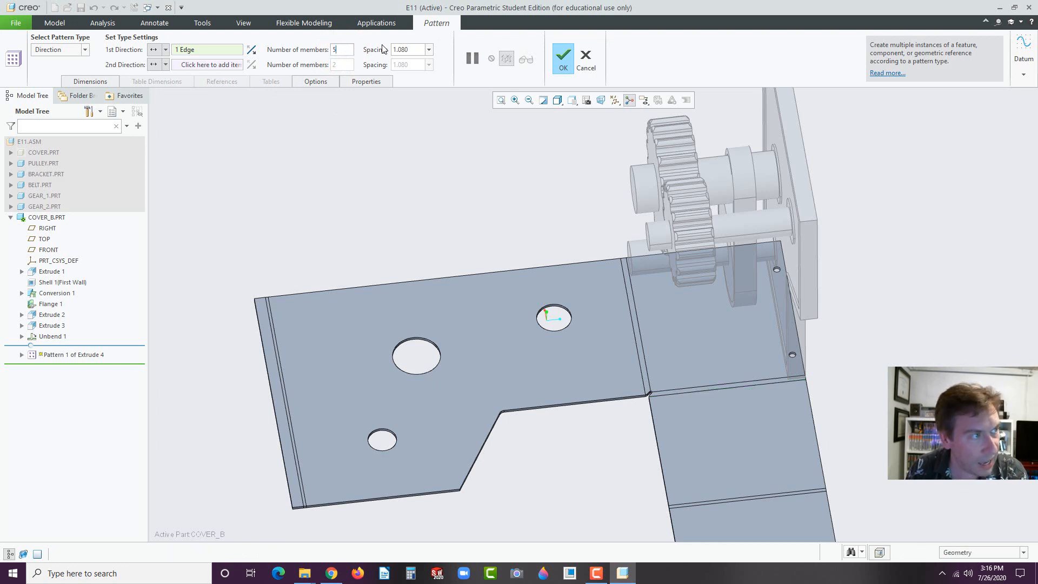
pyautogui.doubleClick(412, 50)
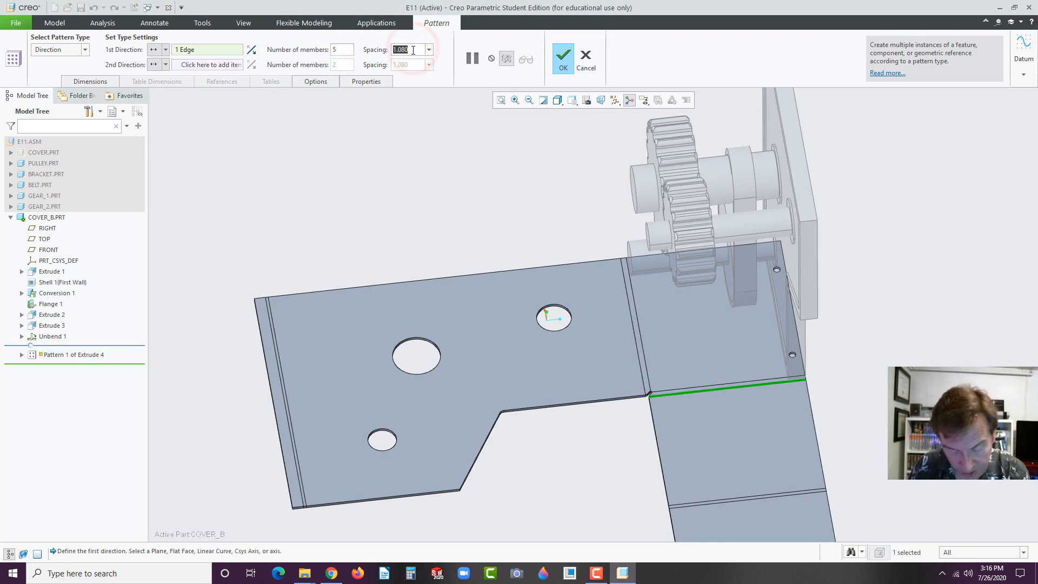
pyautogui.write('0.500')
pyautogui.moveTo(624, 291); pyautogui.dragTo(647, 300, button='middle')
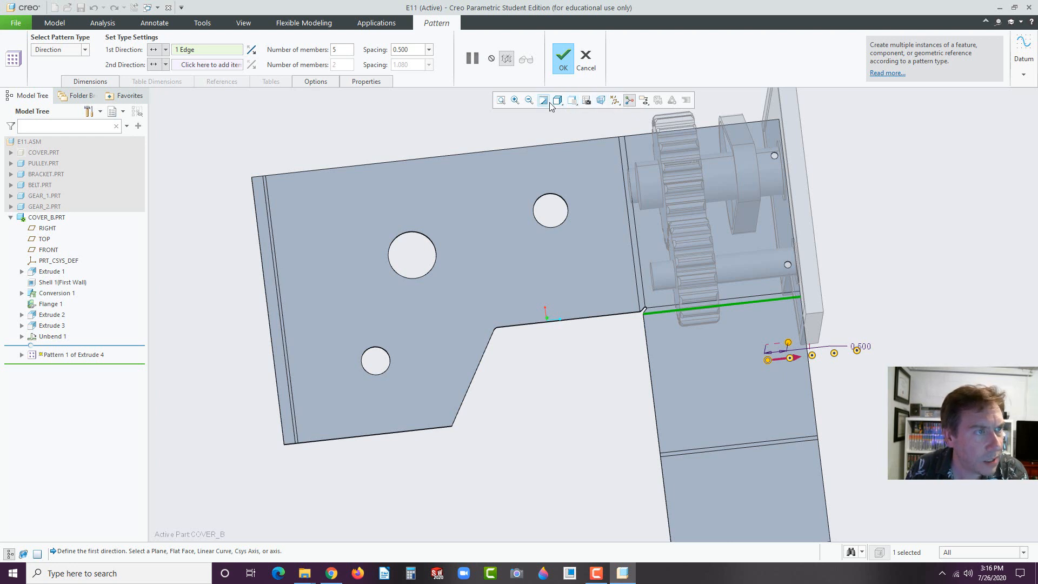
pyautogui.click(587, 102)
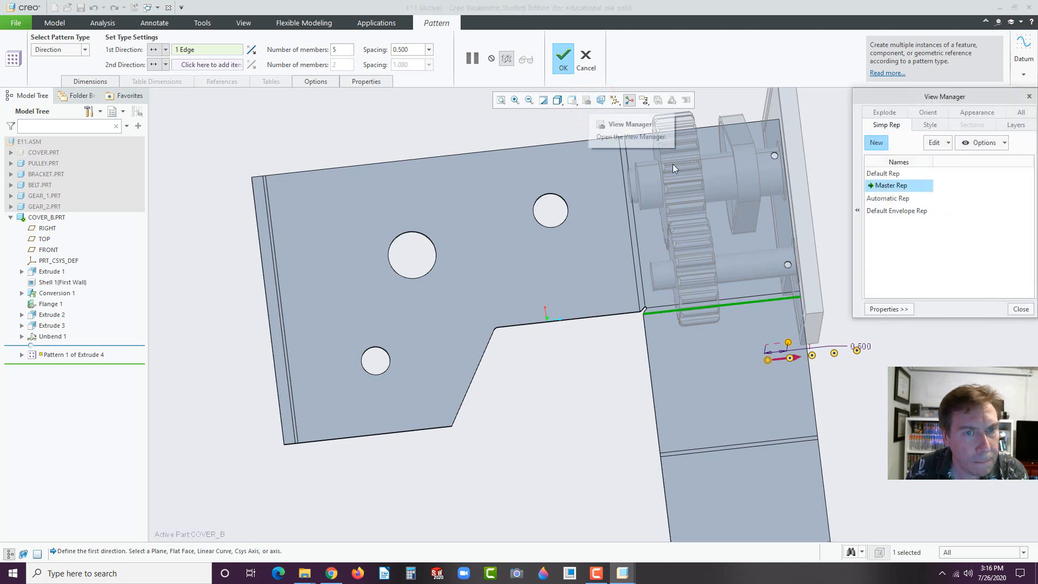
pyautogui.click(1020, 308)
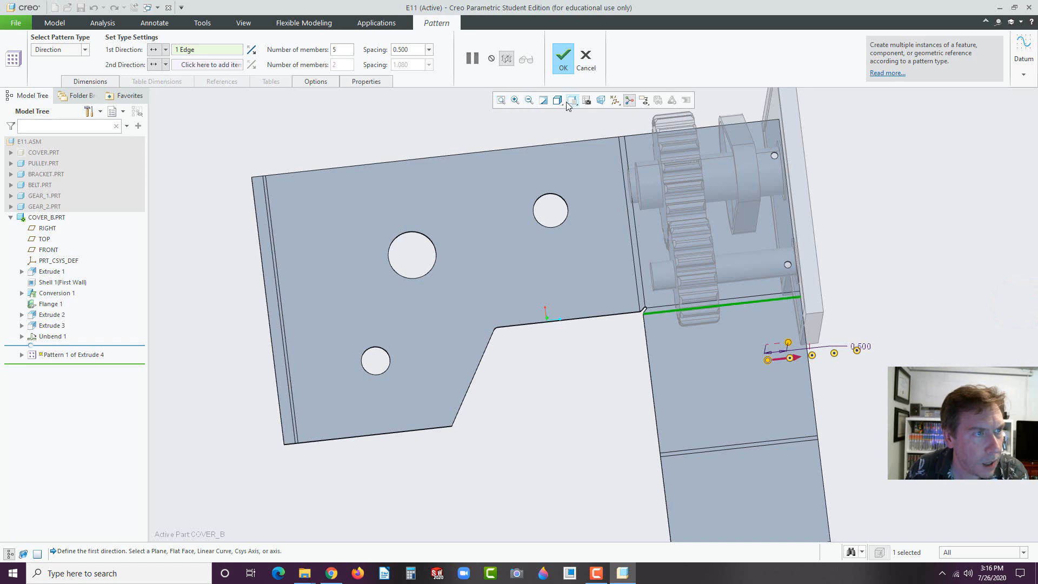
# - Reverse the first direction so the slots run inward across the cover, complete the pattern and inspect the slots
pyautogui.moveTo(641, 235); pyautogui.dragTo(638, 244, button='middle')
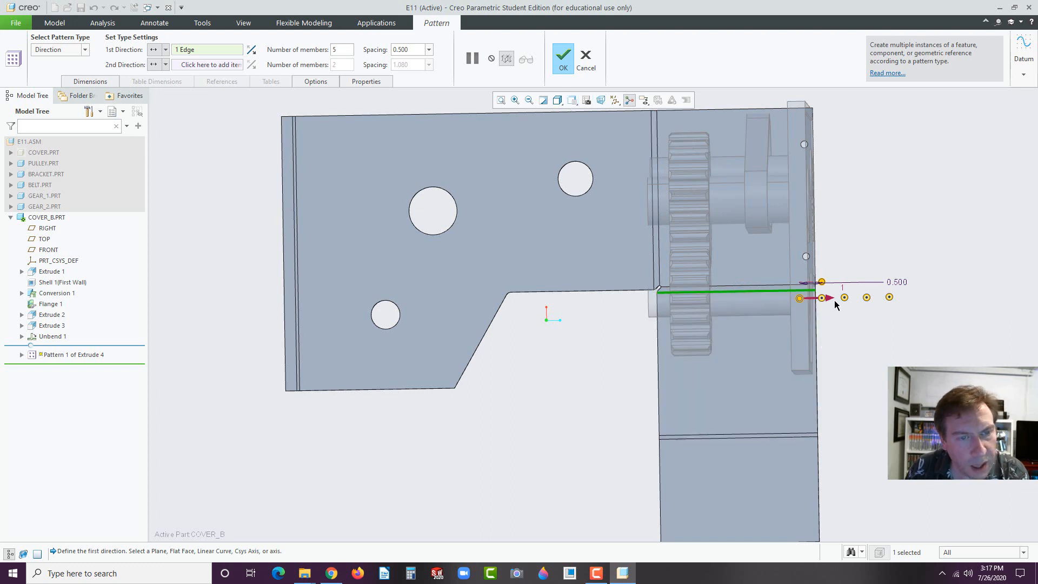
pyautogui.click(252, 50)
pyautogui.moveTo(558, 403); pyautogui.dragTo(562, 382, button='middle')
pyautogui.click(564, 55)
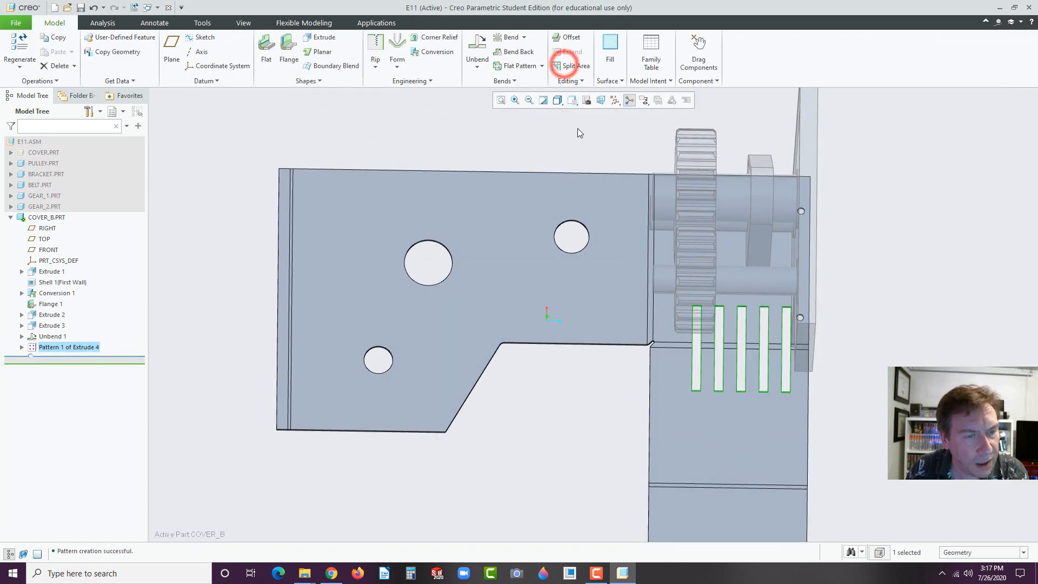
pyautogui.moveTo(733, 443); pyautogui.dragTo(727, 431, button='middle')
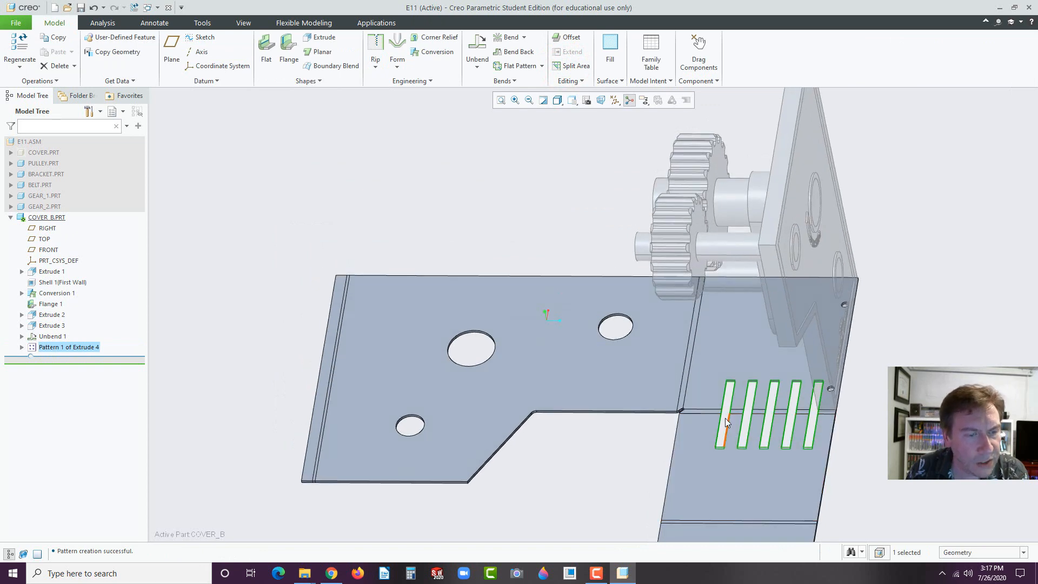
pyautogui.scroll(2, 870, 451)
pyautogui.scroll(-2, 843, 484)
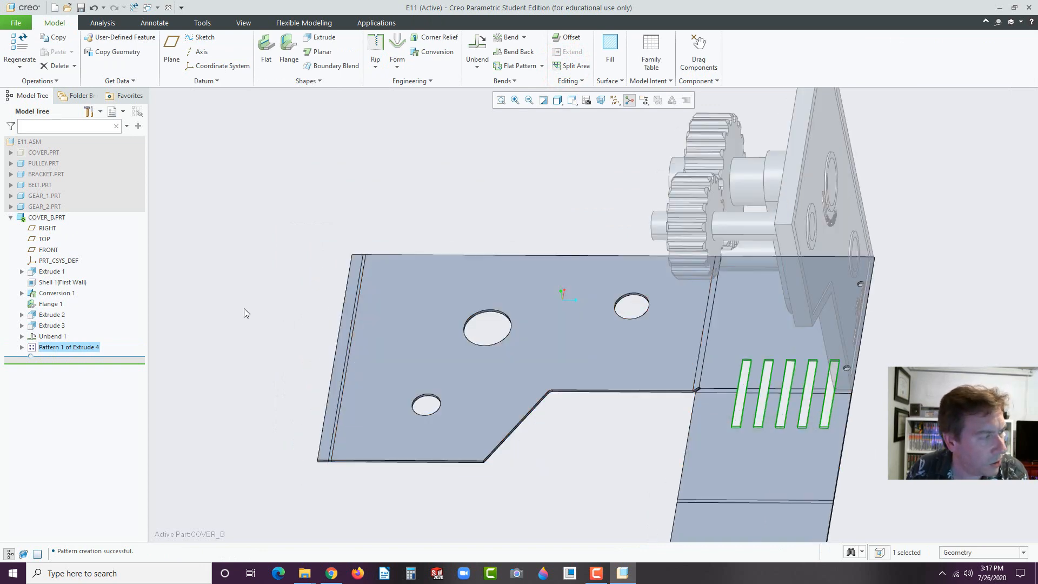
# - Change the slot pattern to 6 members and regenerate COVER_B
pyautogui.doubleClick(33, 348)
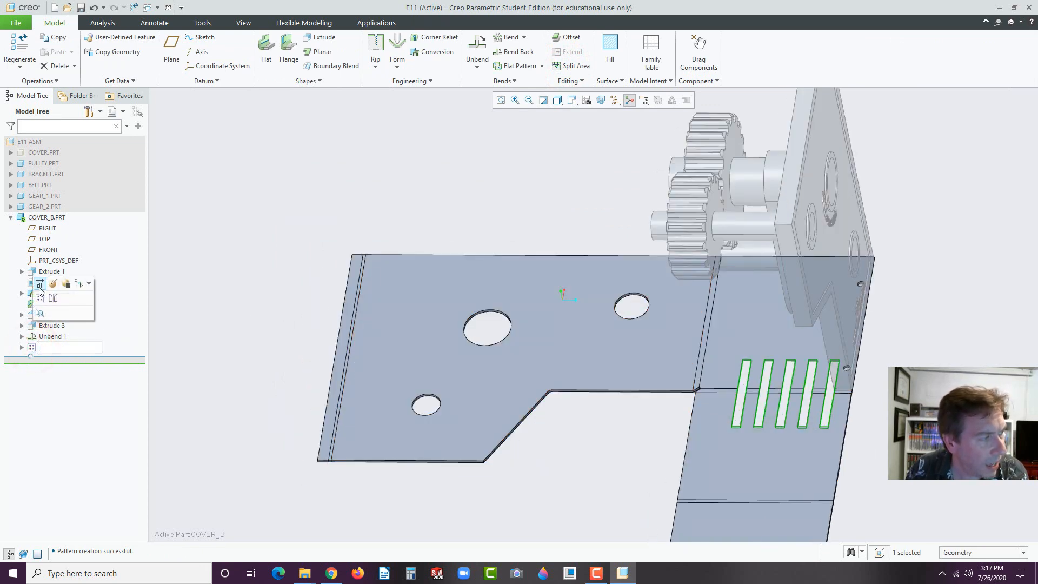
pyautogui.click(39, 289)
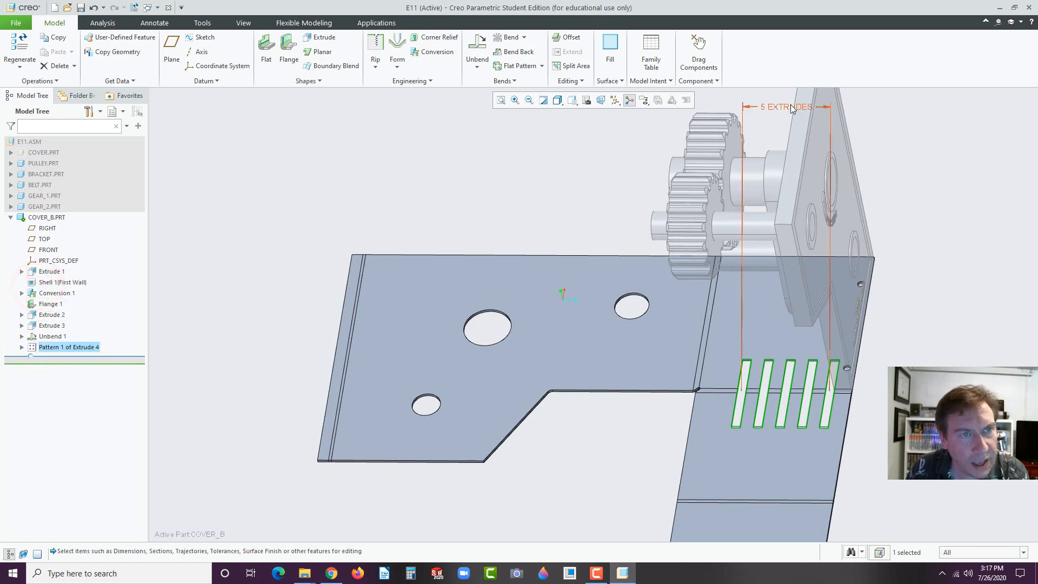
pyautogui.click(784, 107)
pyautogui.write('6')
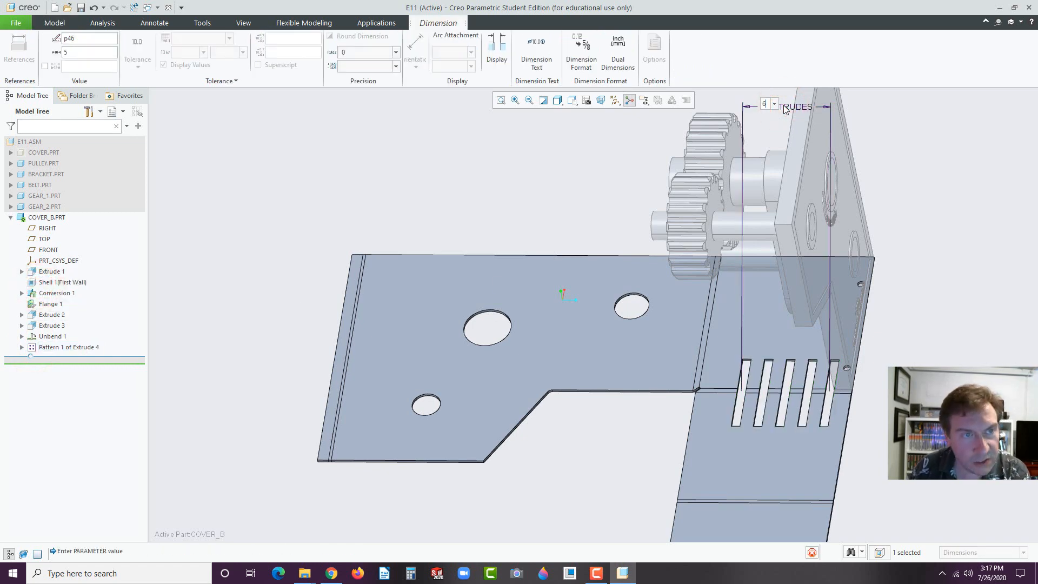
pyautogui.press('Return')
pyautogui.click(436, 129)
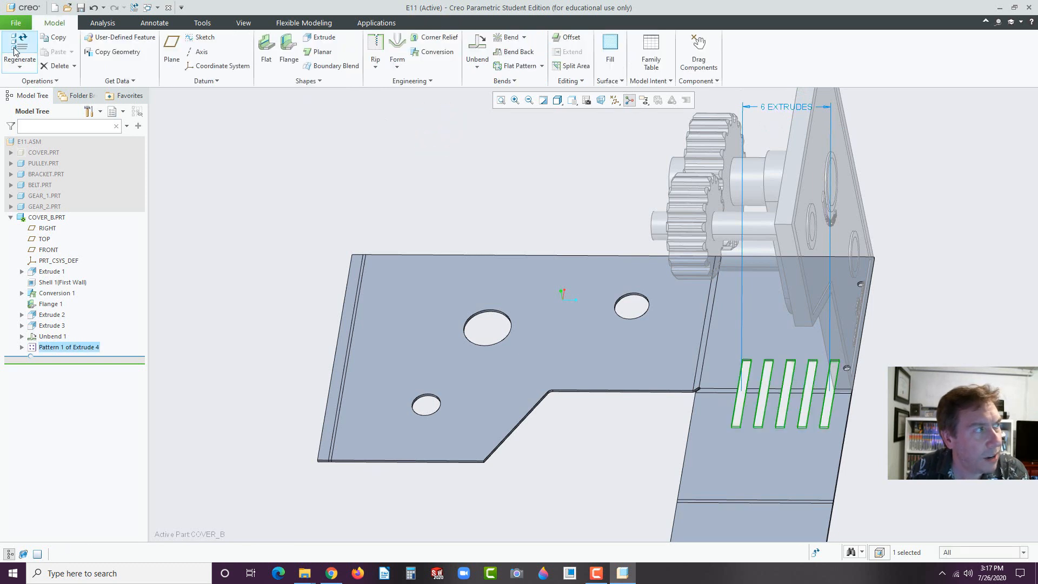
pyautogui.click(15, 50)
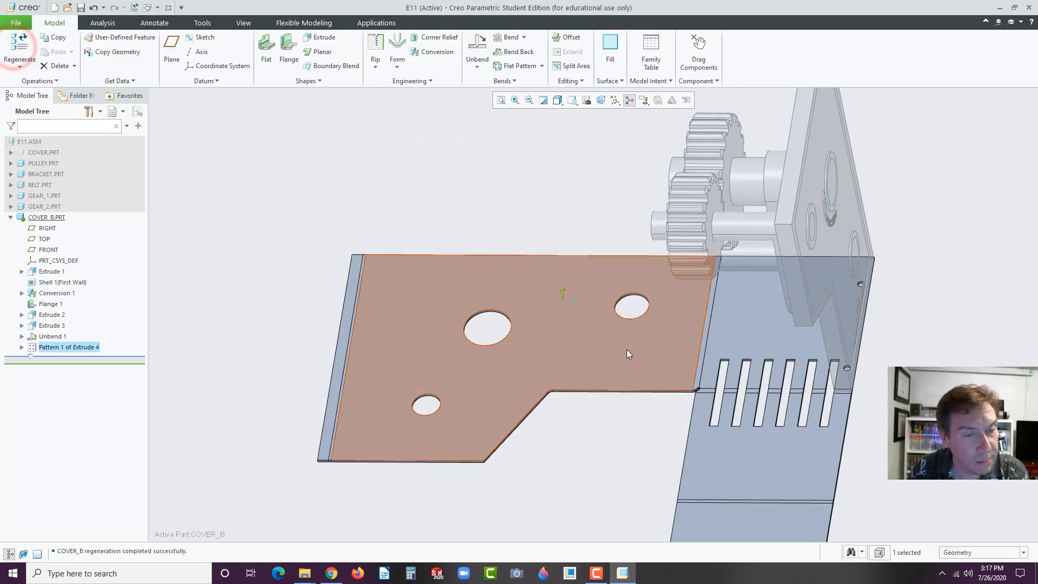
# - Bend the unbent cover back to its folded shape with the default fixed face and inspect the slots across the bend
pyautogui.moveTo(625, 352); pyautogui.dragTo(676, 255, button='middle')
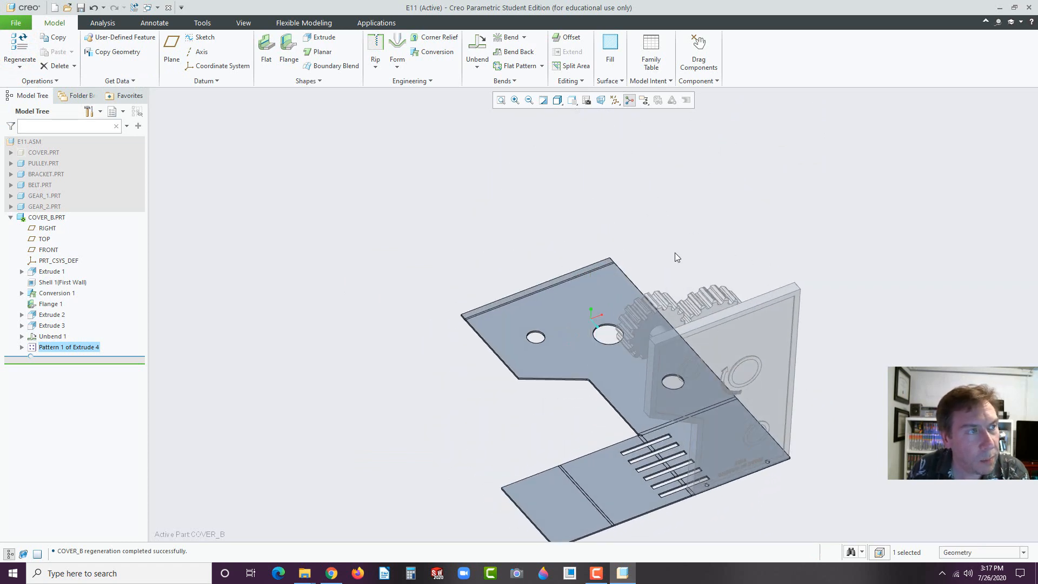
pyautogui.click(513, 55)
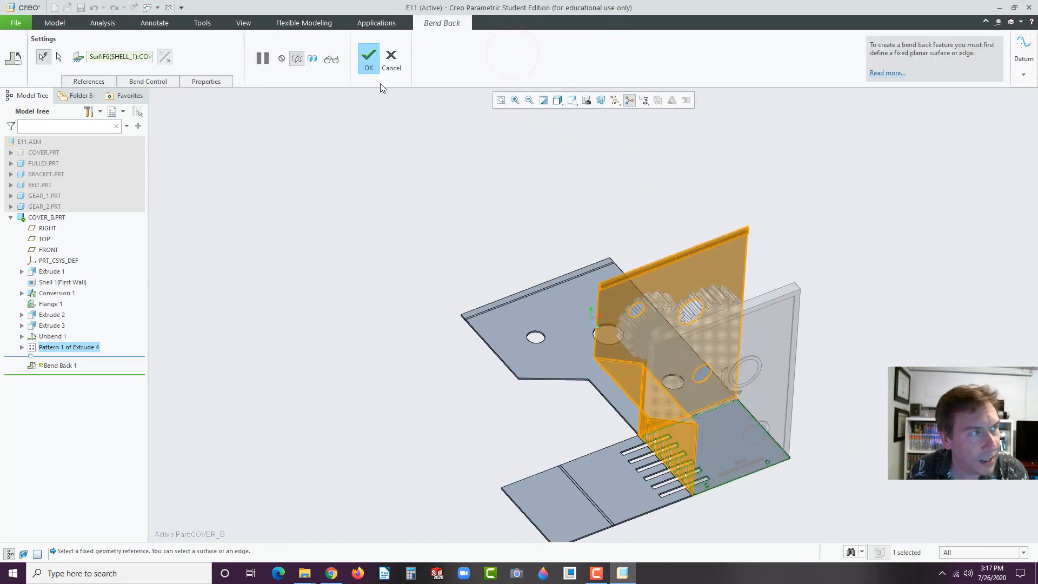
pyautogui.click(365, 57)
pyautogui.click(407, 200)
pyautogui.scroll(3, 574, 358)
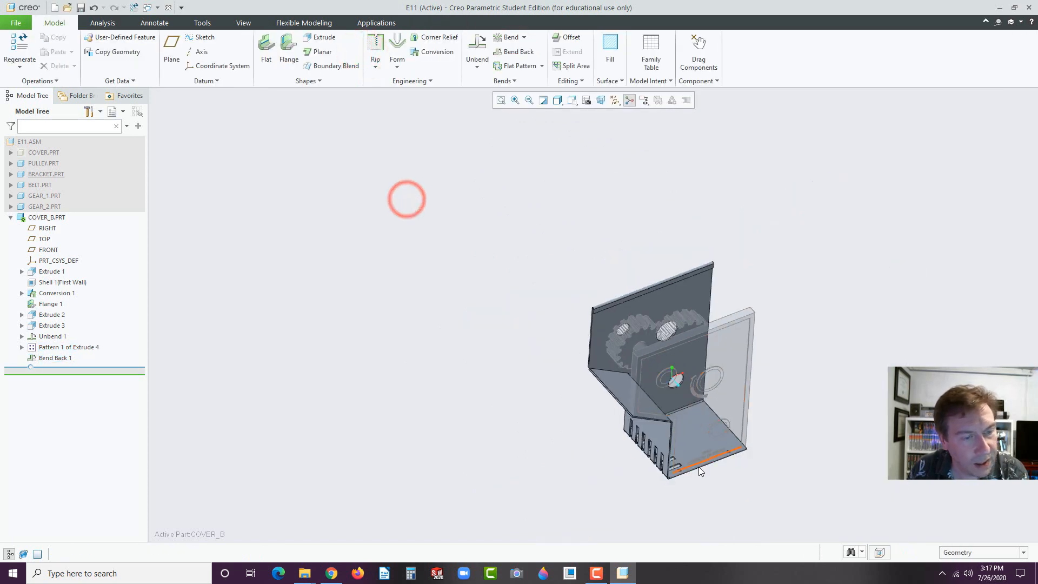
pyautogui.scroll(-2, 701, 474)
pyautogui.moveTo(667, 431)
pyautogui.mouseDown(button='middle')
pyautogui.moveTo(675, 376)
pyautogui.moveTo(571, 439)
pyautogui.moveTo(689, 357)
pyautogui.moveTo(677, 264)
pyautogui.mouseUp(button='middle')
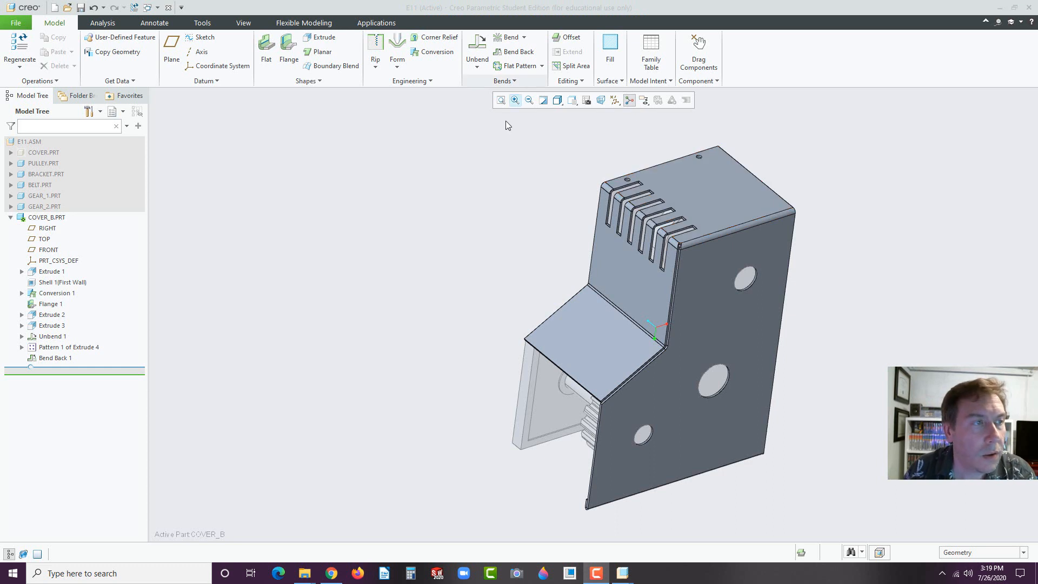
# - Add a Flat Pattern feature to the folded cover, keeping the default fixed surface
pyautogui.click(513, 67)
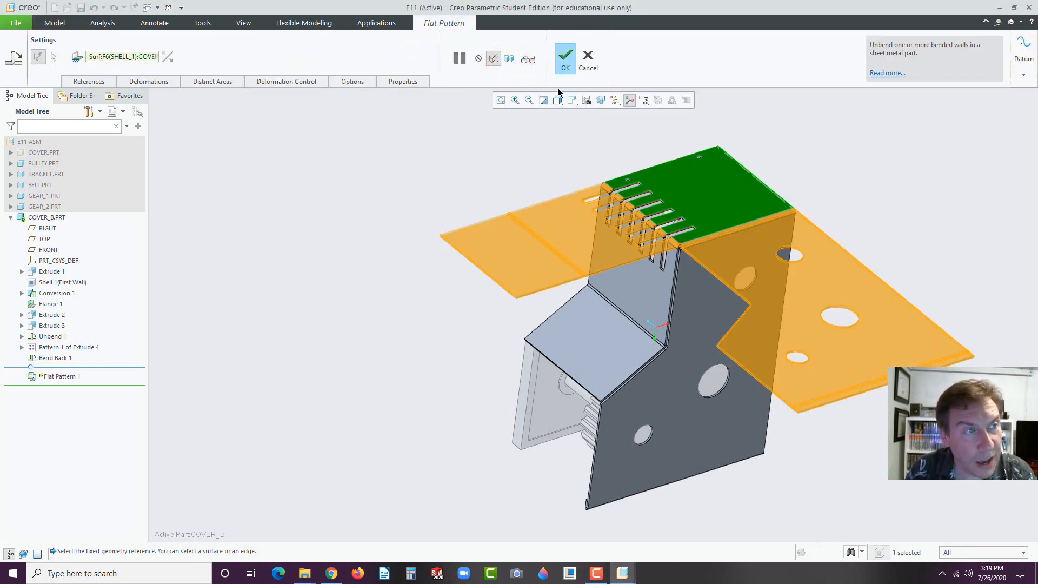
pyautogui.click(566, 59)
pyautogui.click(479, 194)
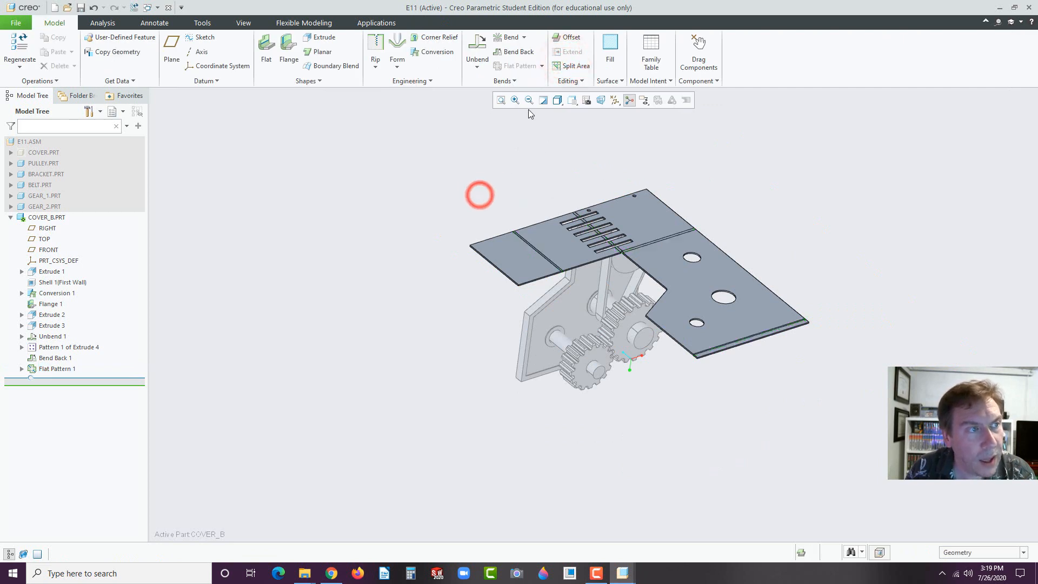
# - Create a flat instance of the cover named COVER_B_FLAT
pyautogui.click(543, 67)
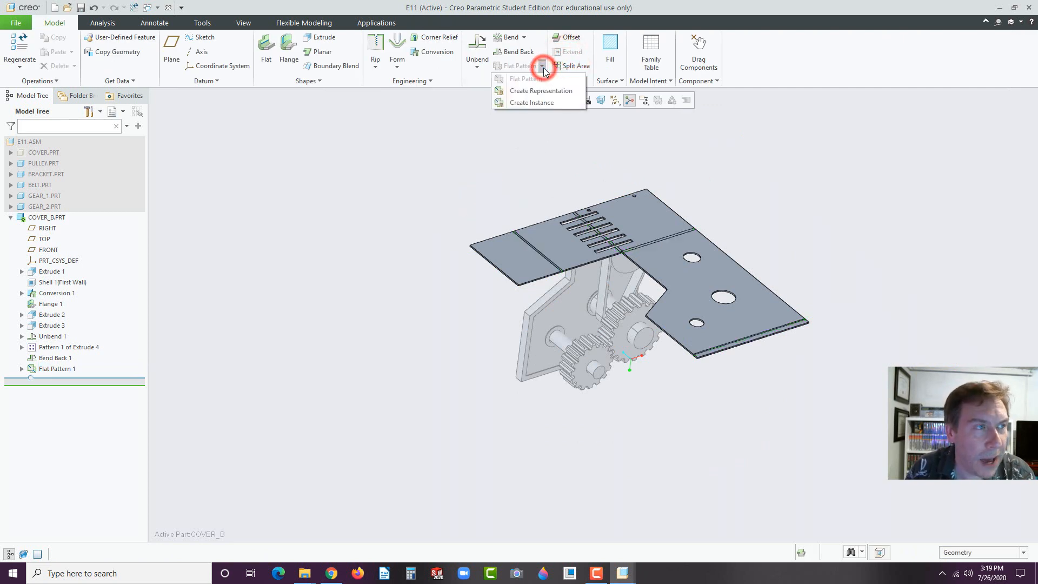
pyautogui.click(531, 103)
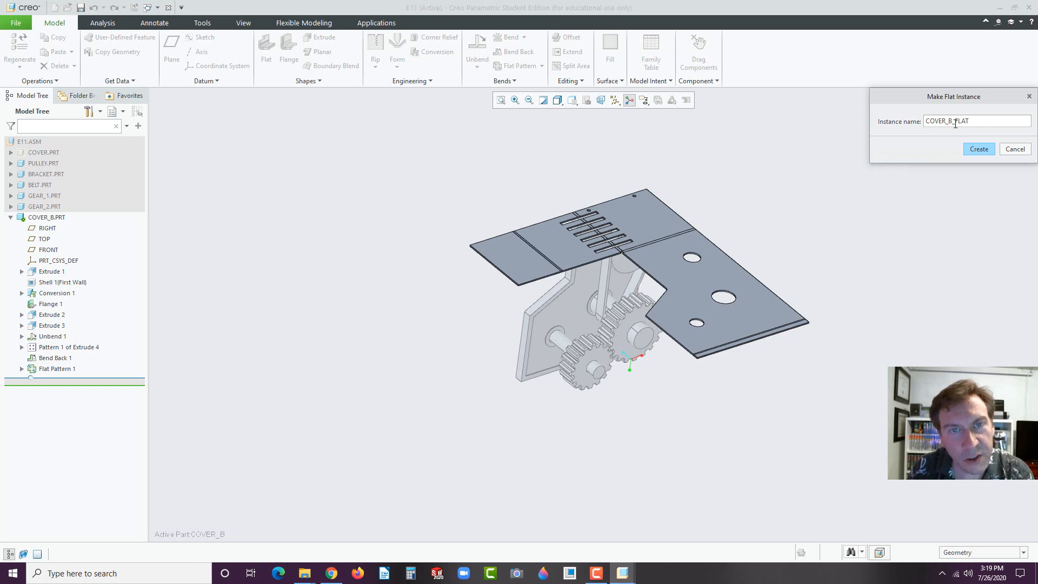
pyautogui.click(979, 149)
pyautogui.click(841, 197)
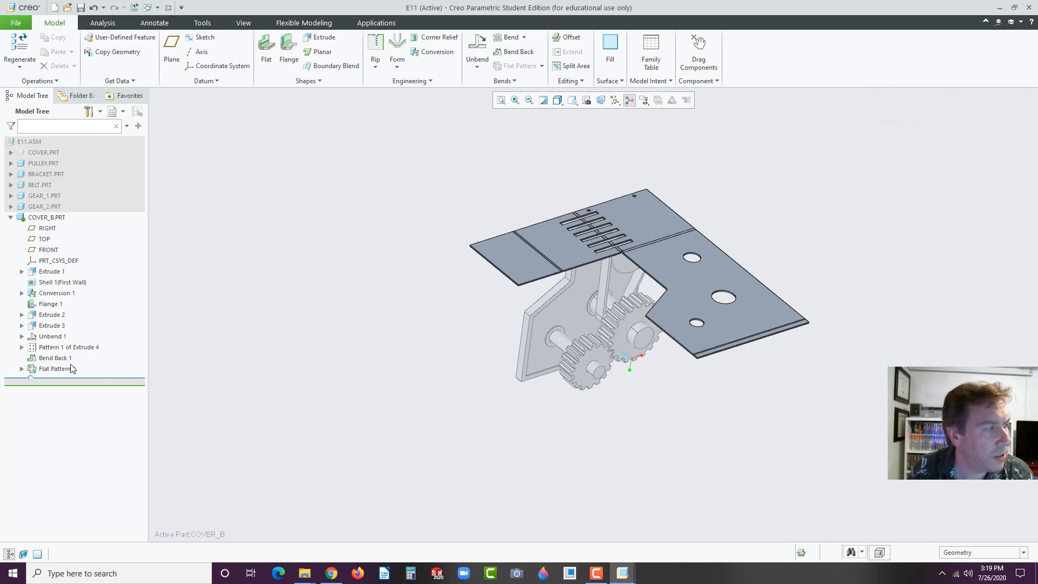
# - Suppress the Flat Pattern 1 feature in COVER_B and check the folded cover
pyautogui.rightClick(45, 369)
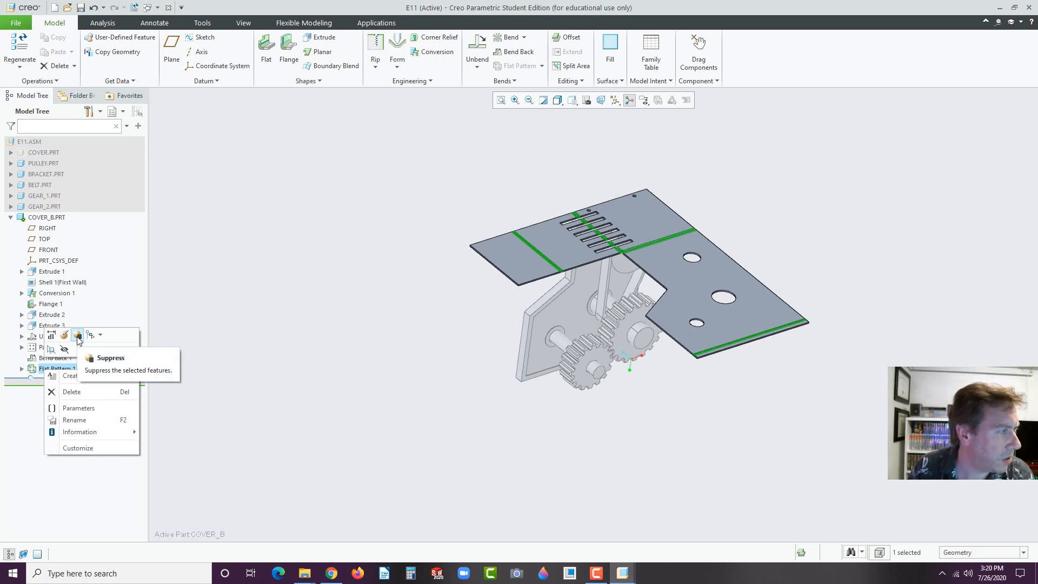
pyautogui.click(78, 339)
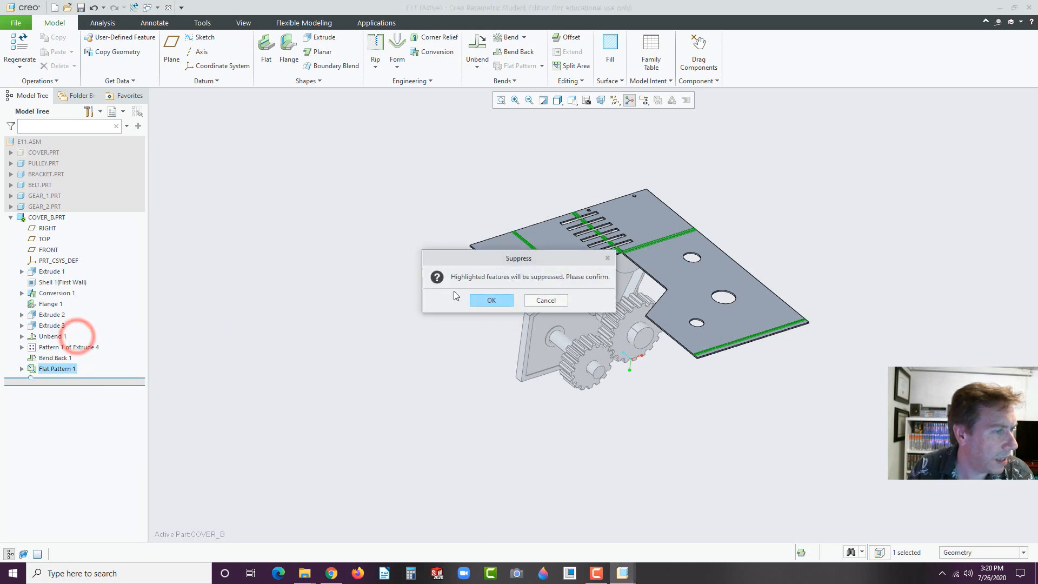
pyautogui.click(495, 300)
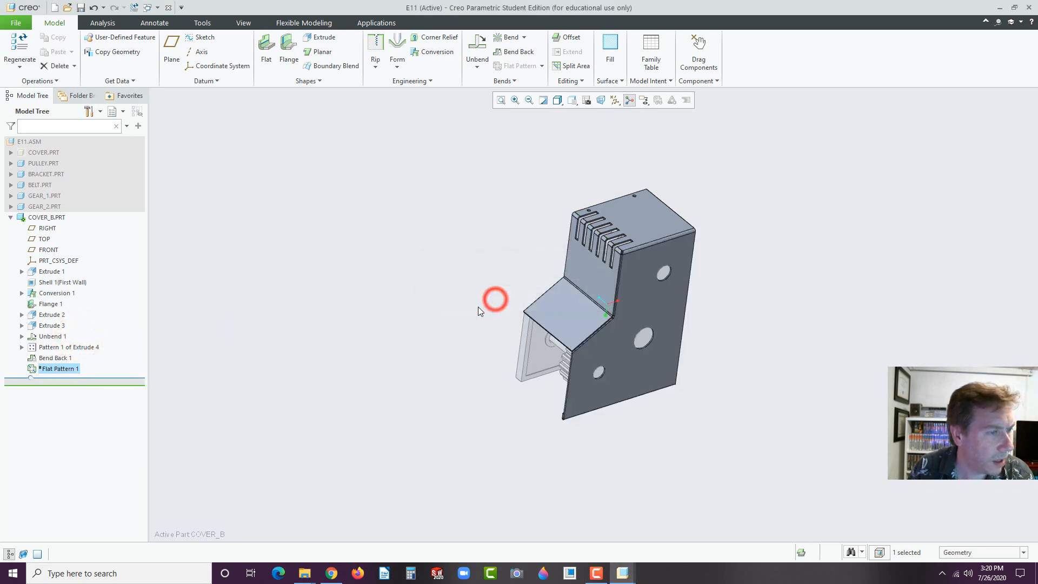
pyautogui.click(443, 306)
pyautogui.scroll(2, 443, 327)
pyautogui.scroll(-2, 552, 310)
pyautogui.scroll(-1, 552, 310)
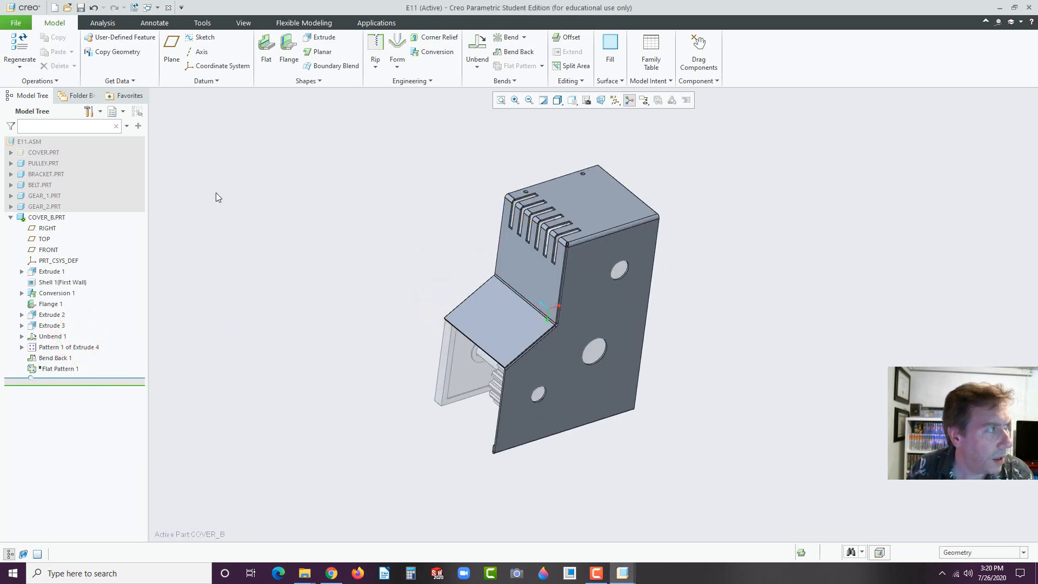
# - Activate the top-level assembly E11.ASM
pyautogui.click(17, 142)
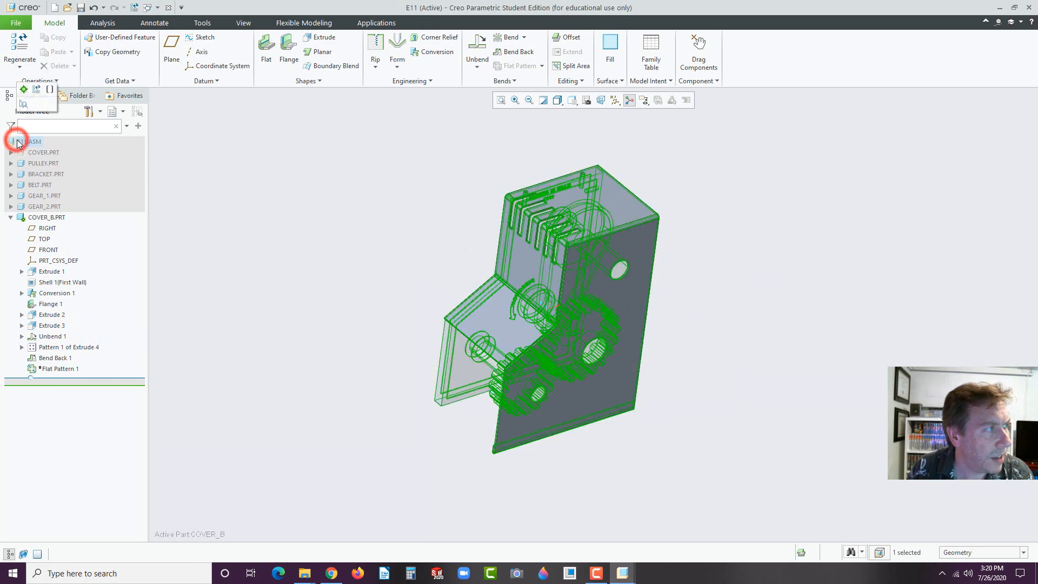
pyautogui.click(24, 90)
pyautogui.click(245, 166)
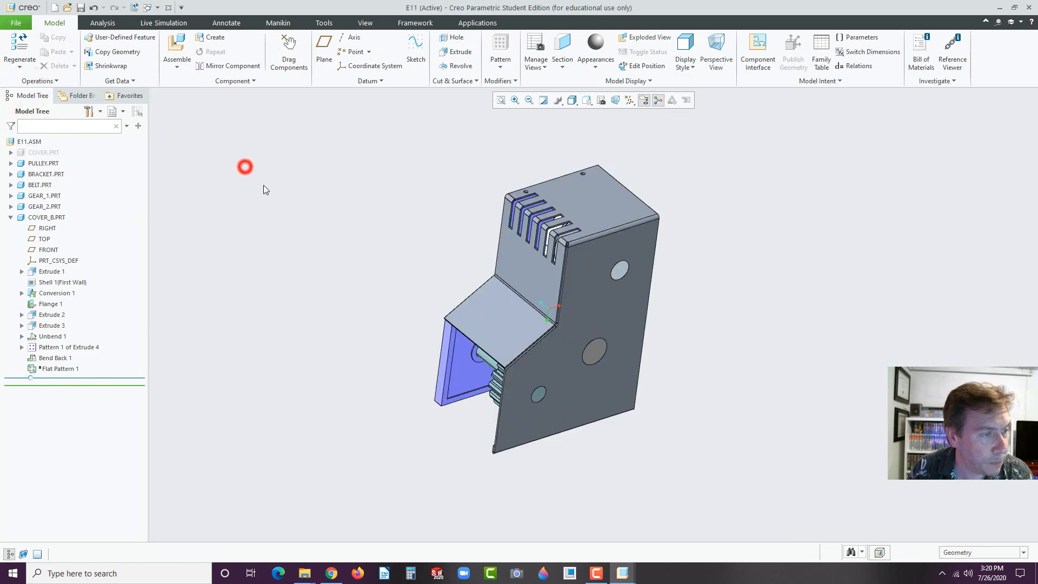
# - Open the COVER_B_FLAT instance of cover_b.prt from the models in session
pyautogui.click(15, 24)
pyautogui.click(25, 60)
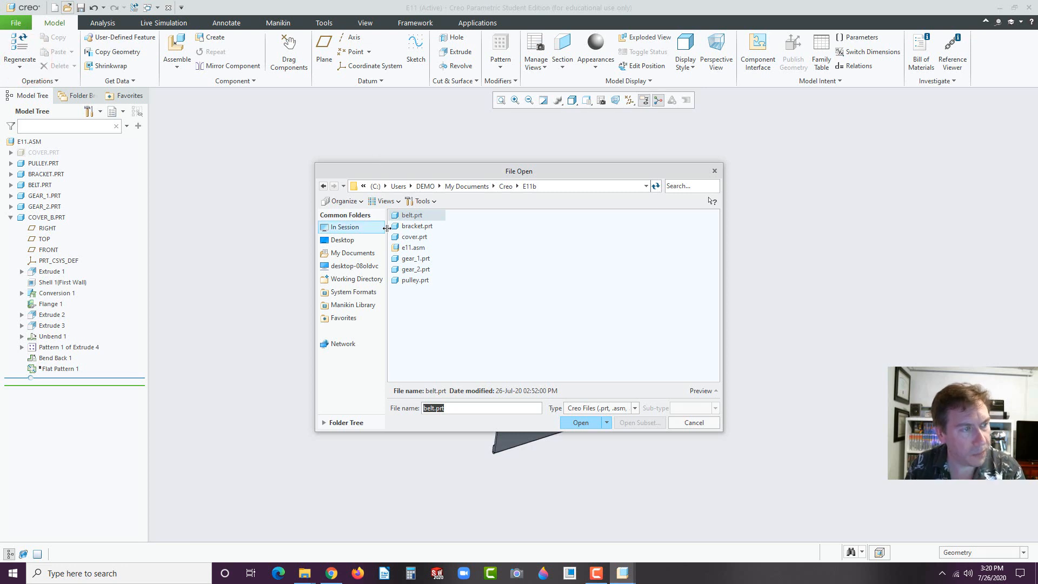
pyautogui.click(346, 228)
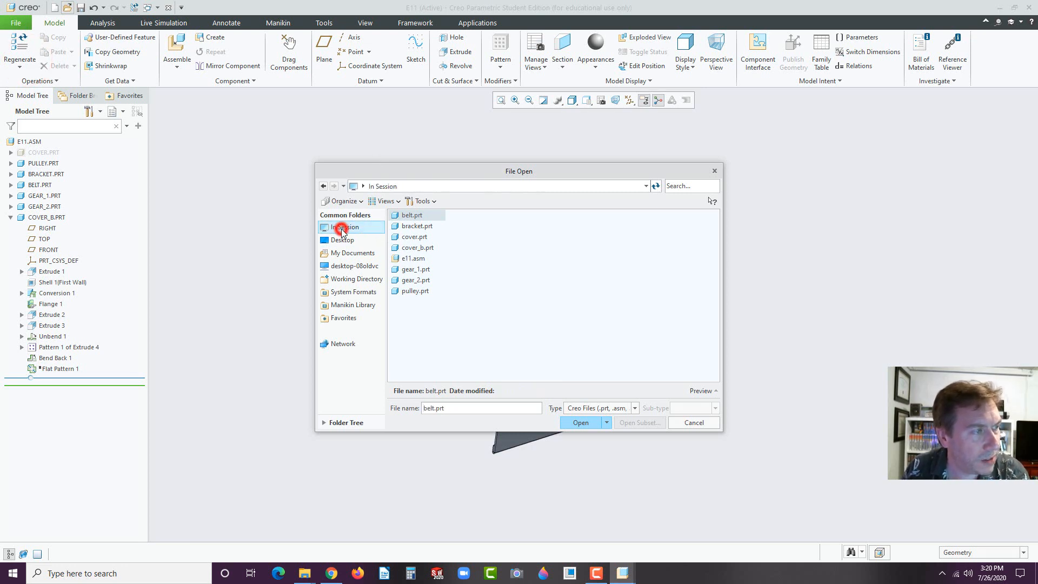
pyautogui.click(422, 249)
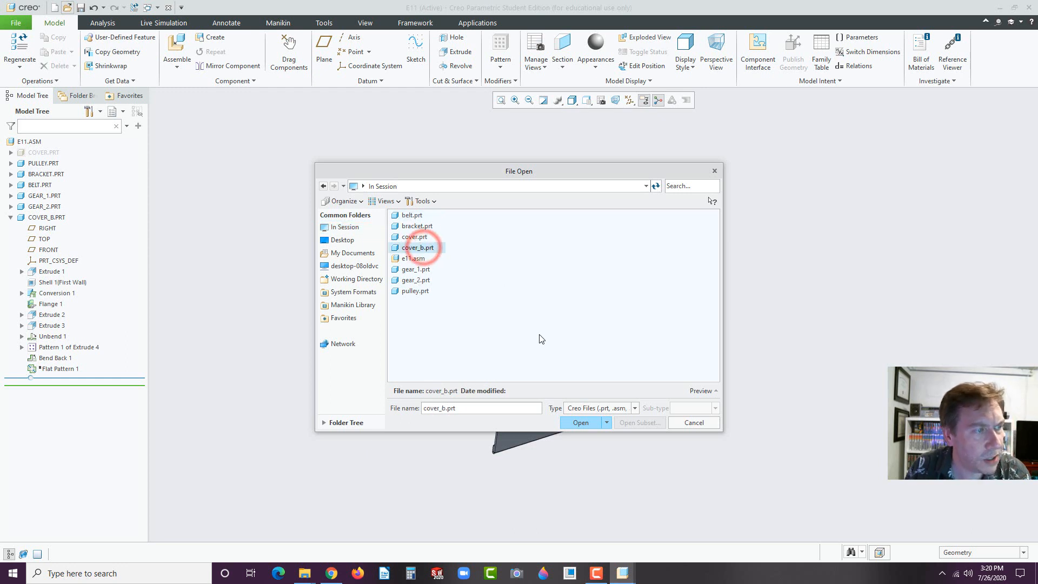
pyautogui.click(576, 424)
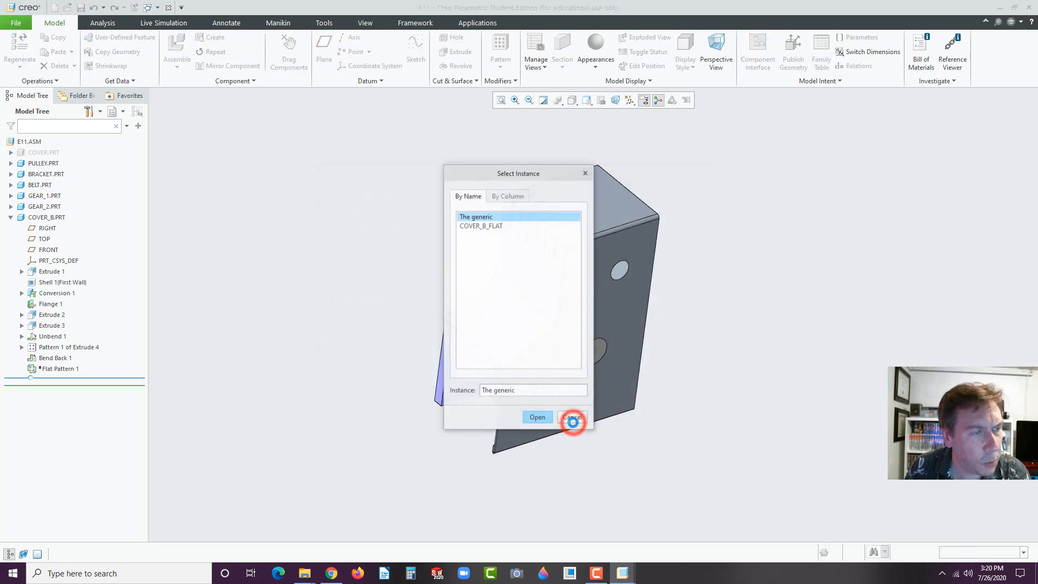
pyautogui.click(478, 226)
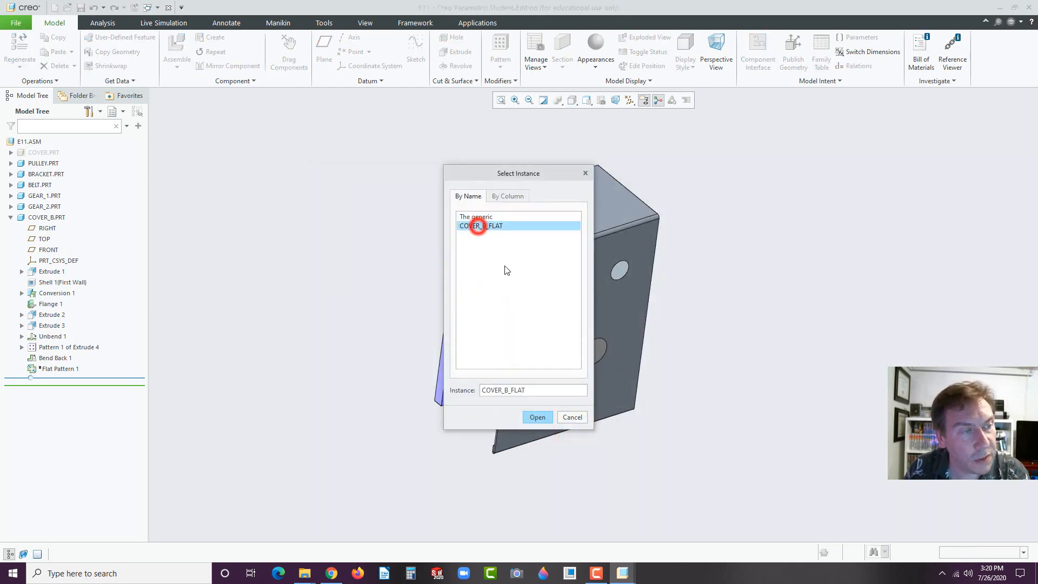
pyautogui.click(535, 417)
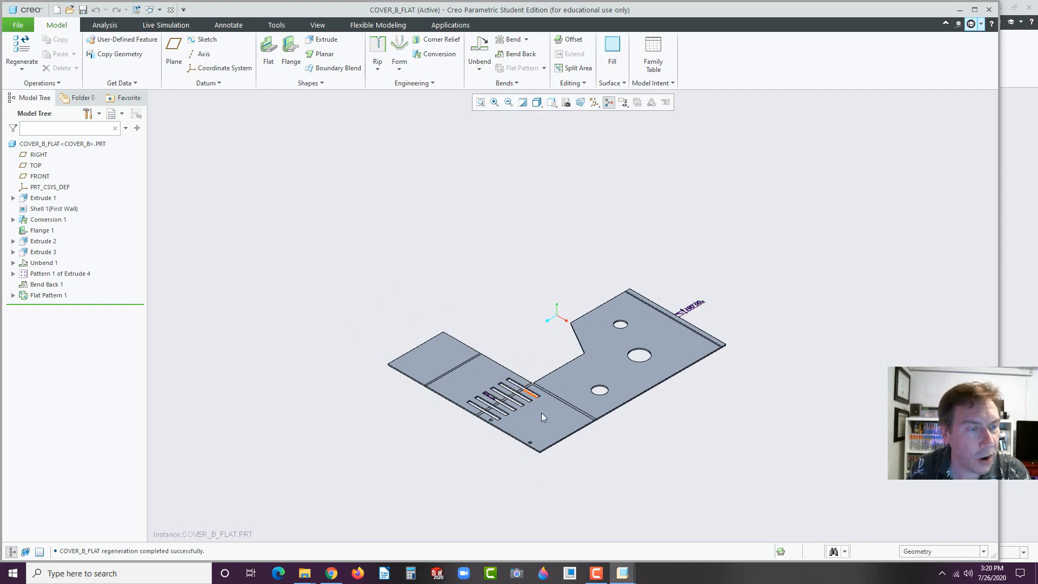
pyautogui.scroll(1, 582, 455)
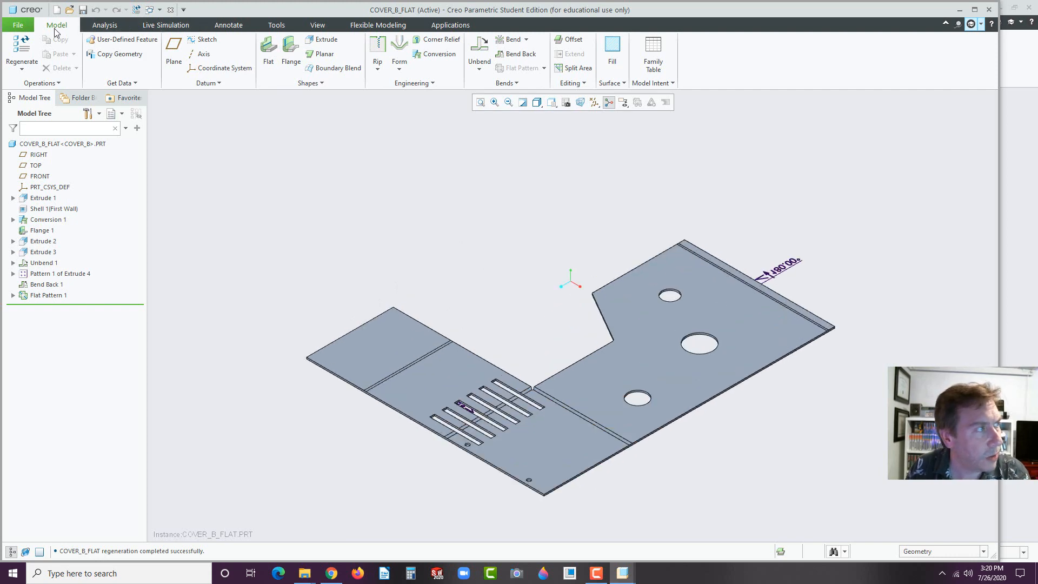
# - Create a new drawing of cover_b_flat.prt that uses the drawing model file name and the c_drawing template
pyautogui.click(19, 26)
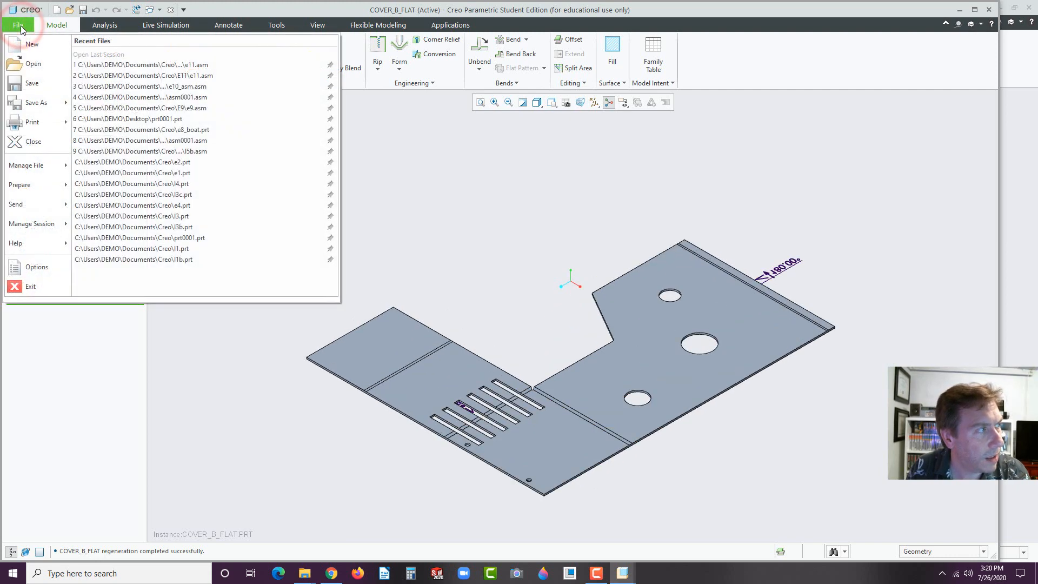
pyautogui.click(35, 43)
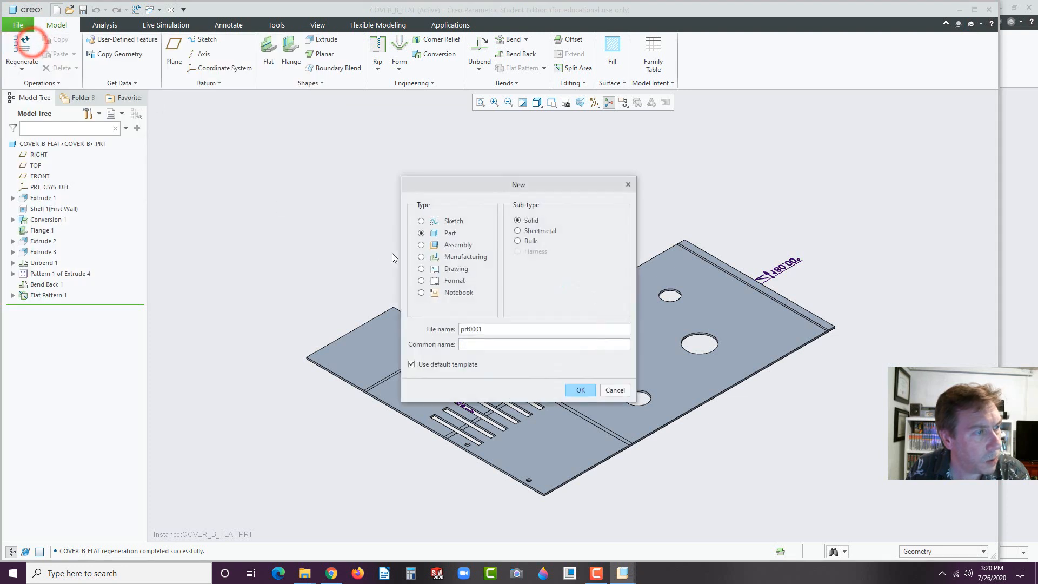
pyautogui.click(421, 269)
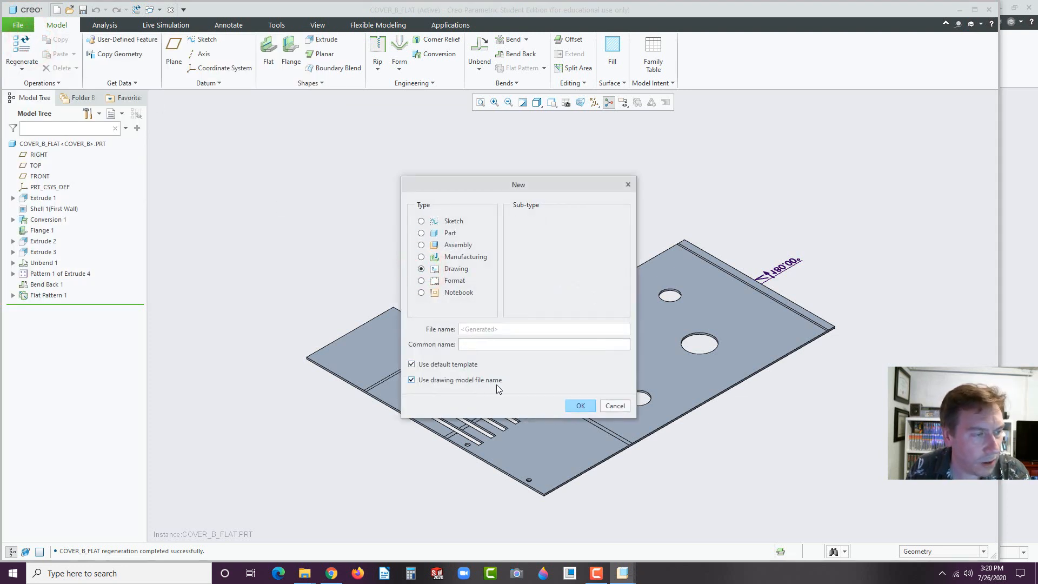
pyautogui.click(576, 405)
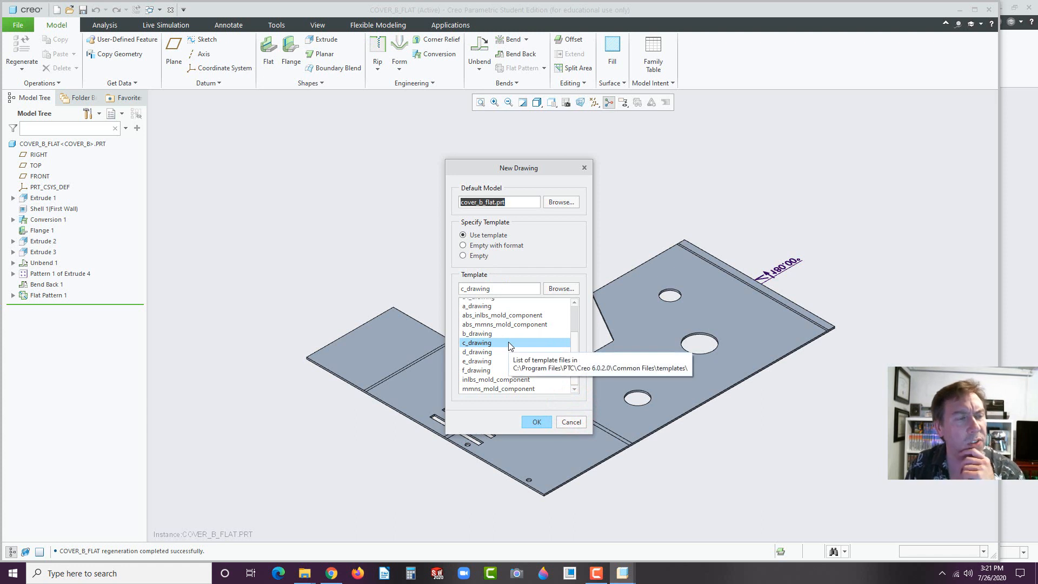
pyautogui.click(462, 246)
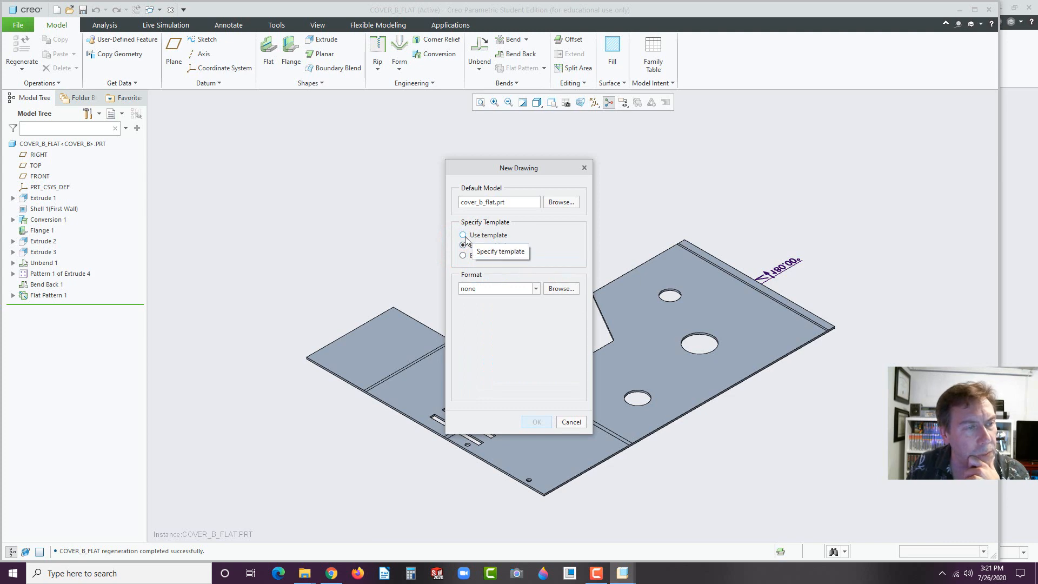
pyautogui.click(463, 234)
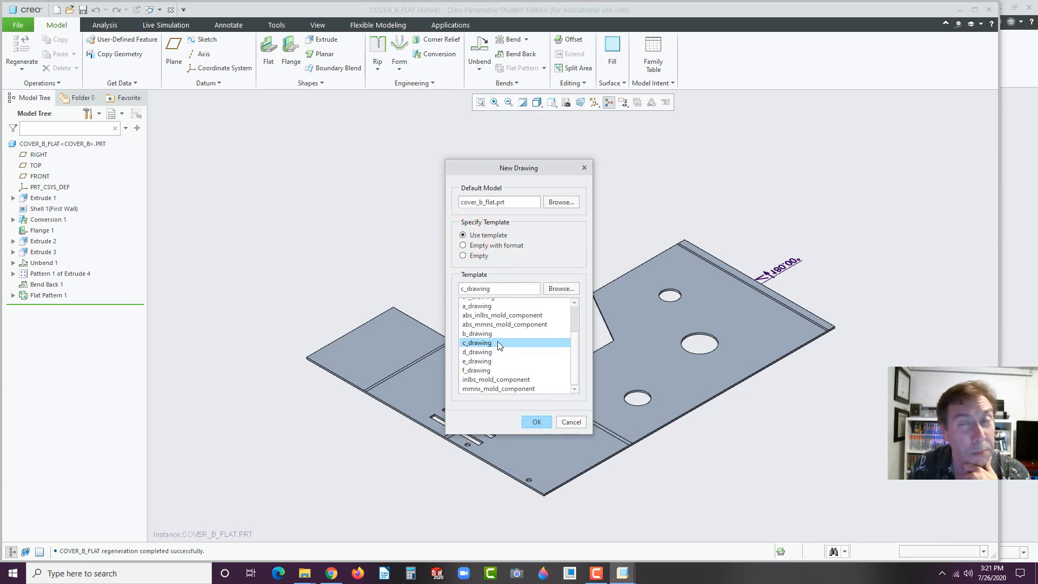
pyautogui.click(536, 421)
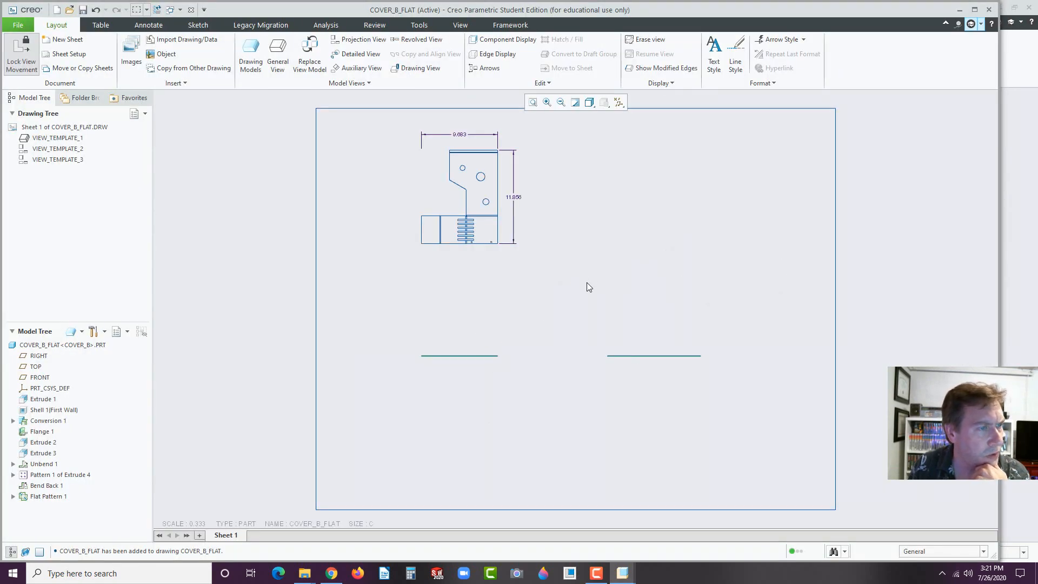
# - Insert a general view of the flat cover in the sheet's upper right area, with no combined state and TOP orientation
pyautogui.rightClick(653, 242)
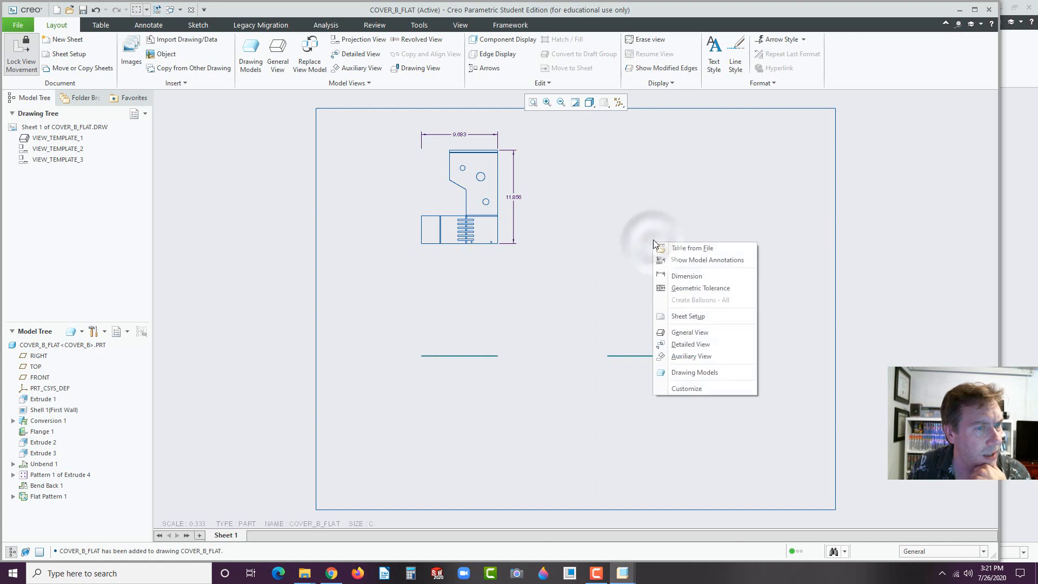
pyautogui.click(625, 225)
pyautogui.click(281, 51)
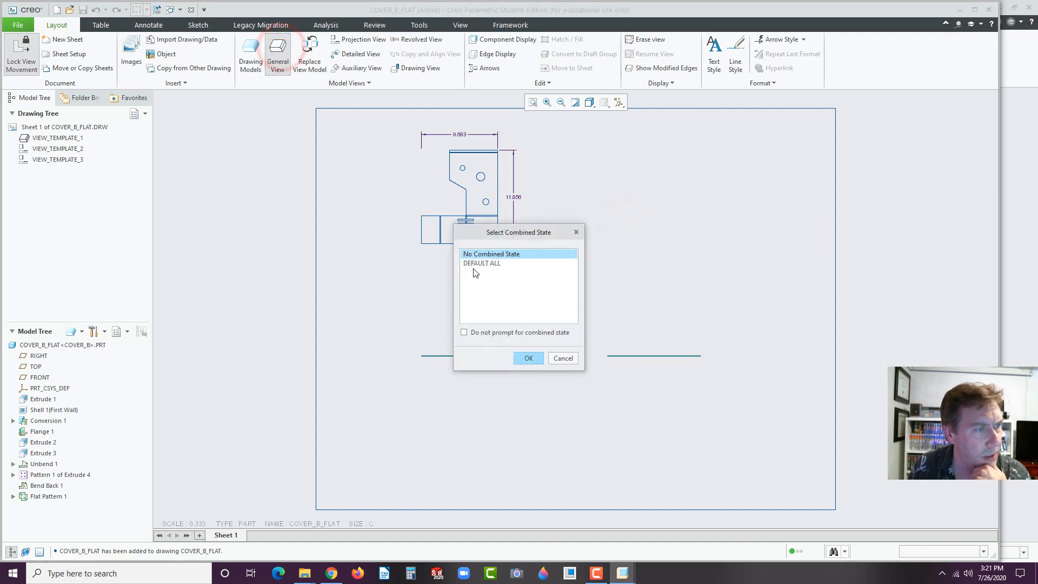
pyautogui.click(518, 355)
pyautogui.click(670, 235)
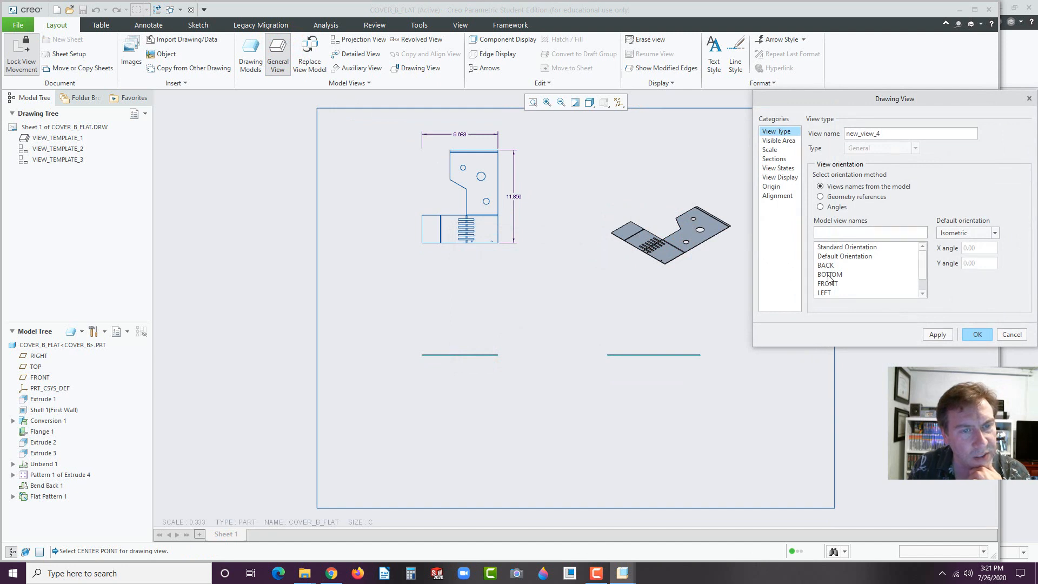
pyautogui.moveTo(921, 258)
pyautogui.mouseDown()
pyautogui.moveTo(925, 285)
pyautogui.moveTo(918, 262)
pyautogui.mouseUp()
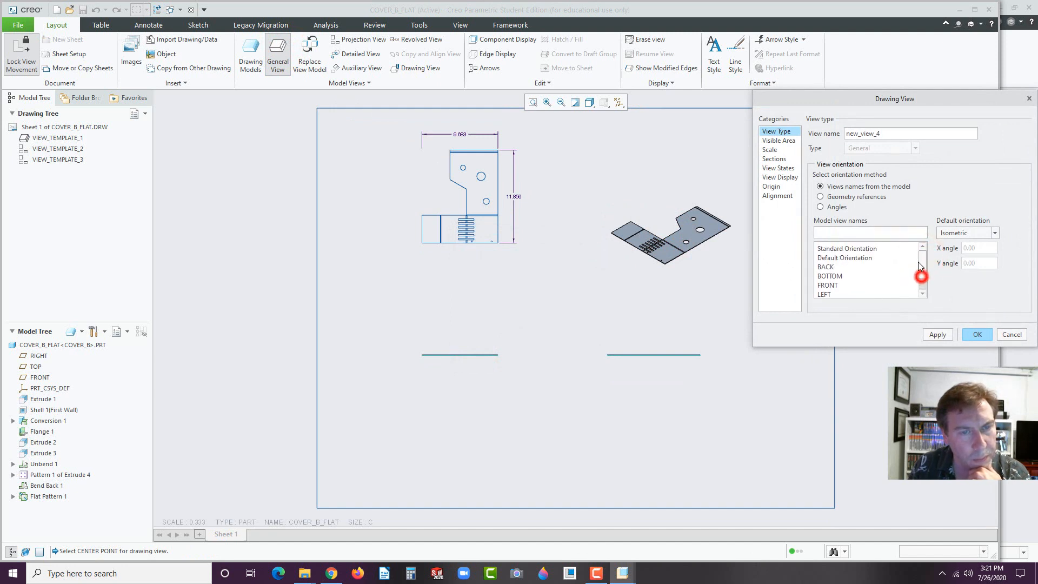
pyautogui.click(828, 284)
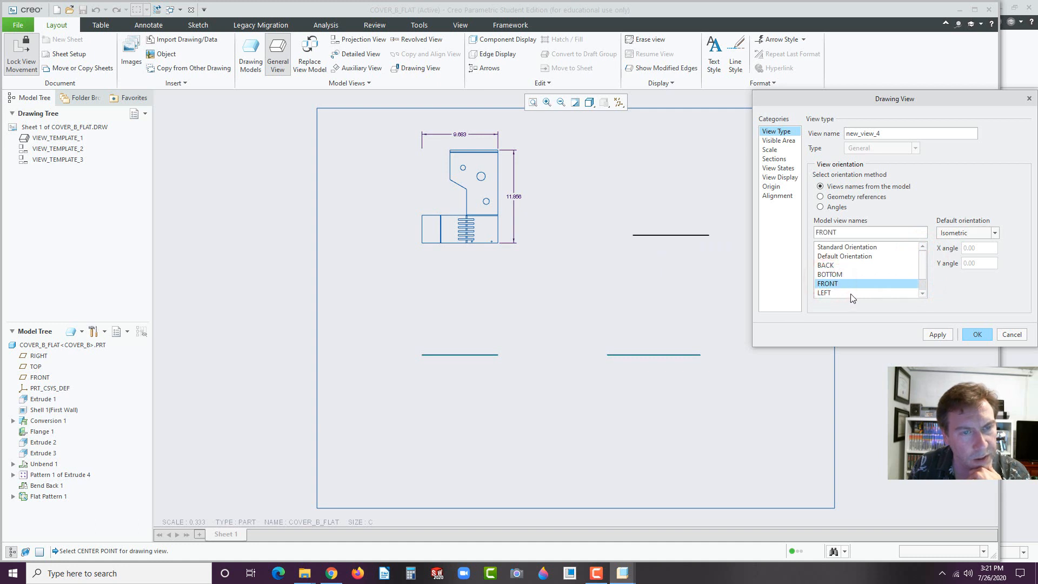
pyautogui.scroll(-1, 848, 291)
pyautogui.click(823, 293)
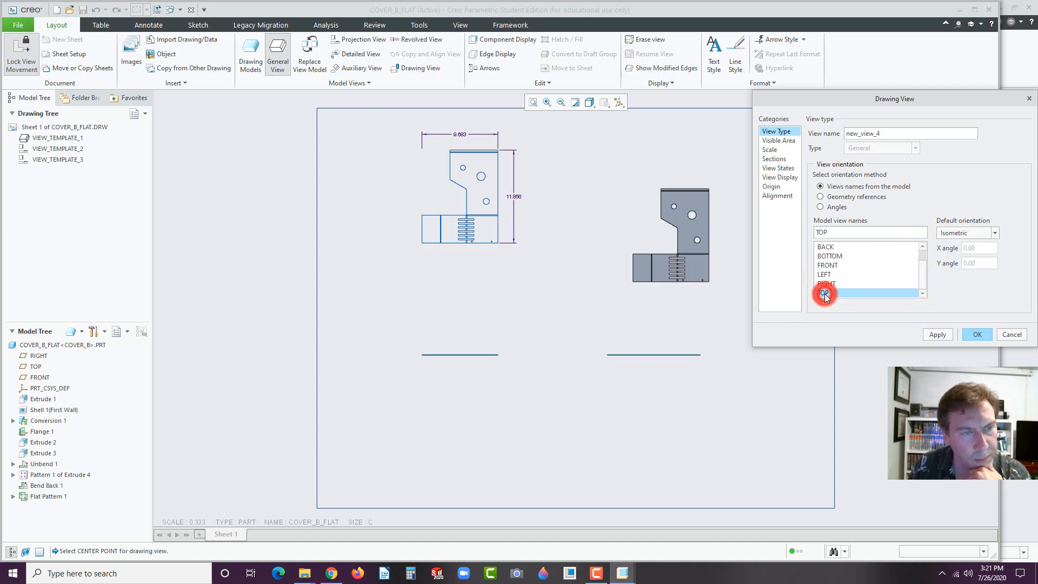
pyautogui.click(978, 335)
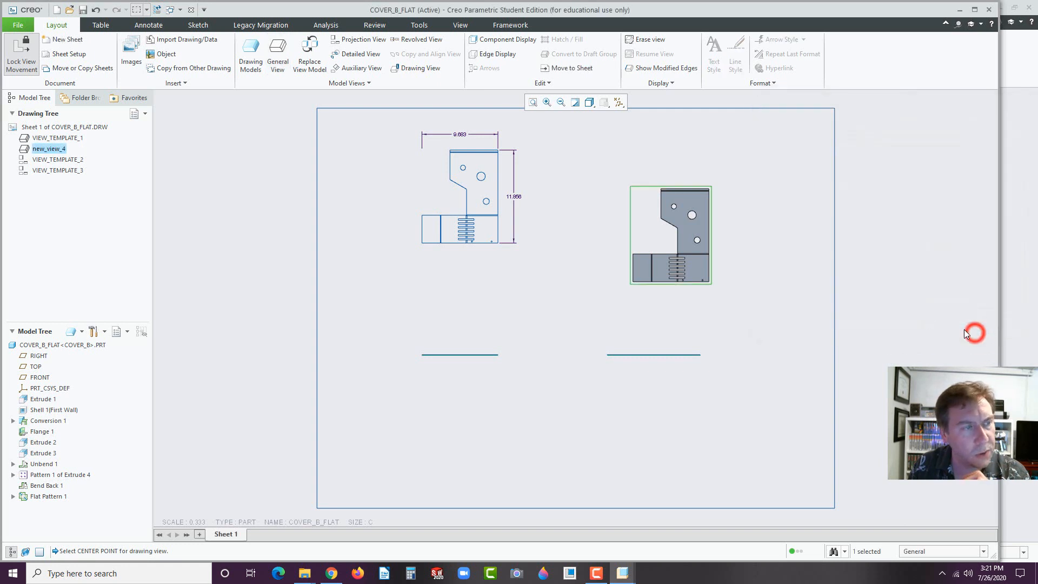
# - Delete the dimensioned template view and the two edge-on template views, keeping only the new general view
pyautogui.click(422, 211)
pyautogui.press('Delete')
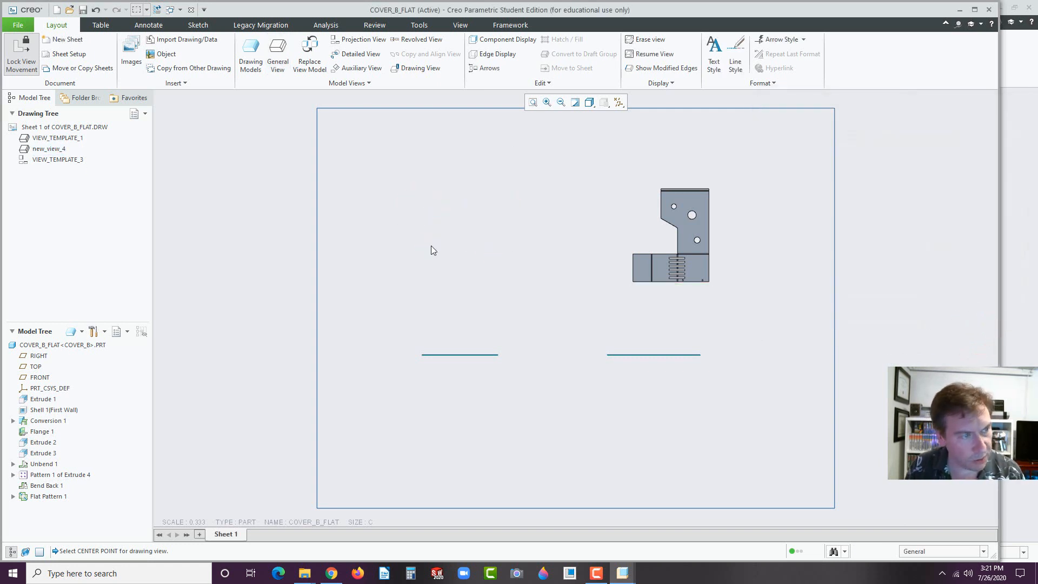
pyautogui.click(464, 353)
pyautogui.press('Delete')
pyautogui.click(593, 320)
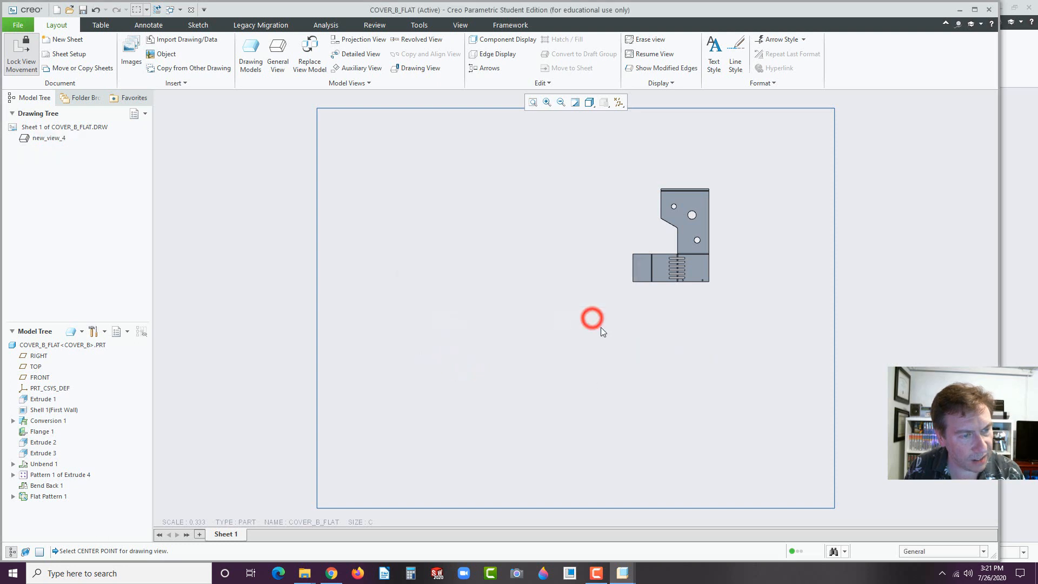
# - Set the drawing sheet scale to 1
pyautogui.scroll(-1, 609, 367)
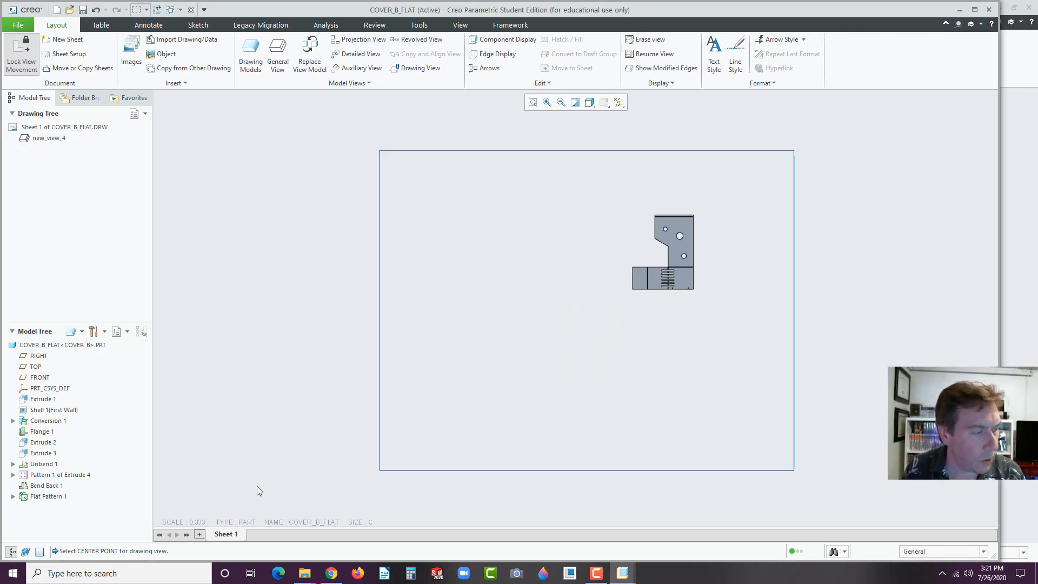
pyautogui.doubleClick(202, 522)
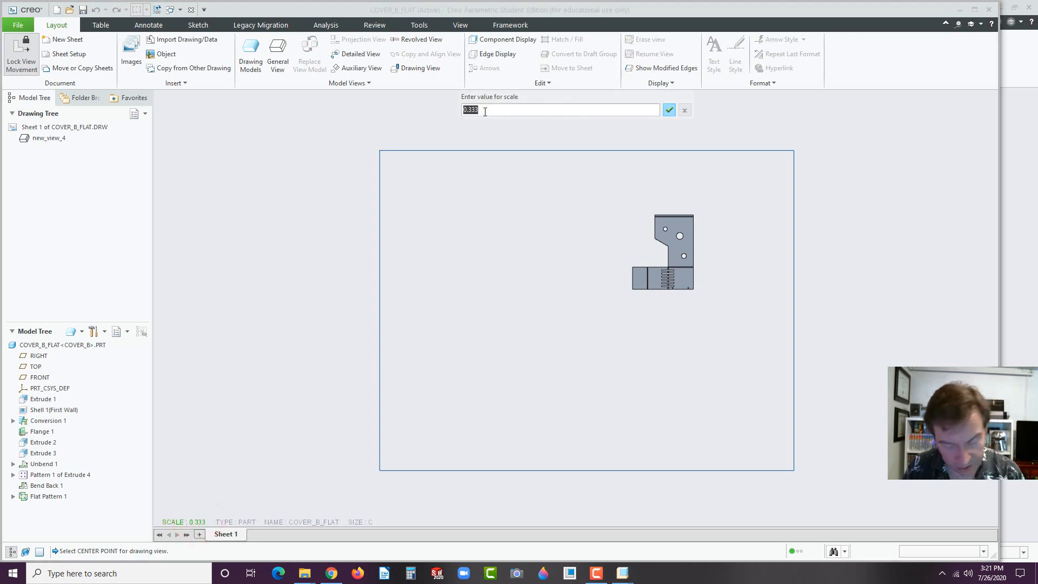
pyautogui.press('Return')
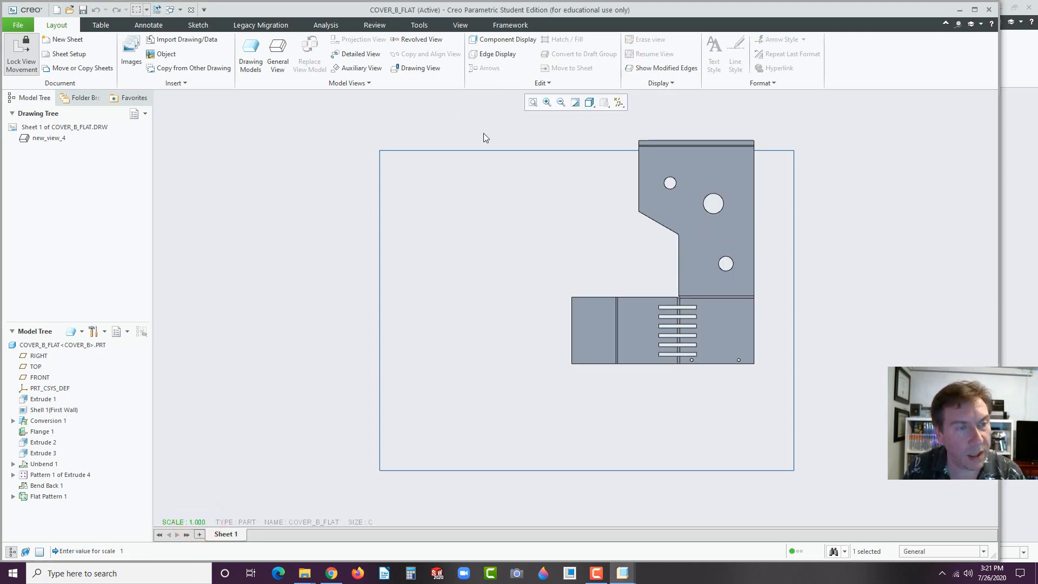
# - Unlock view movement and move the flat cover view to the middle of the sheet
pyautogui.click(575, 229)
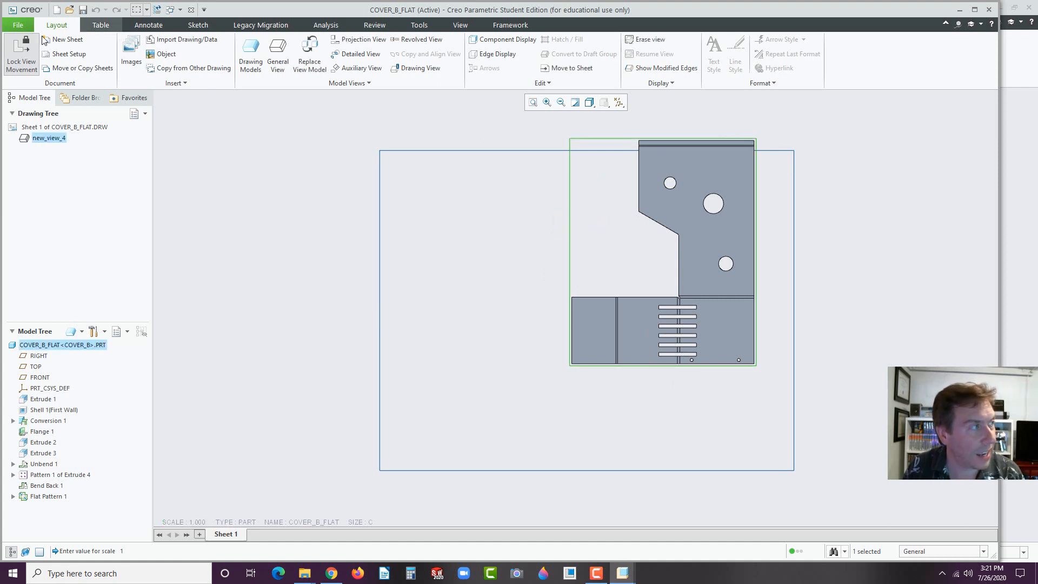
pyautogui.click(21, 49)
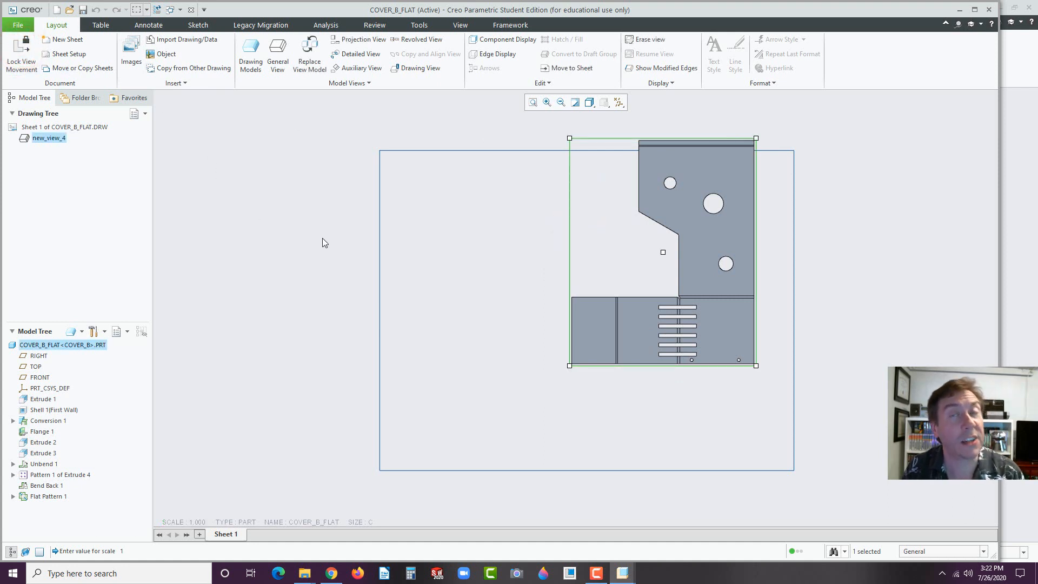
pyautogui.moveTo(664, 252)
pyautogui.mouseDown()
pyautogui.moveTo(638, 292)
pyautogui.moveTo(586, 309)
pyautogui.mouseUp()
# - Set the flat cover view's display style to No Hidden and its tangent edges display style to Phantom
pyautogui.doubleClick(541, 308)
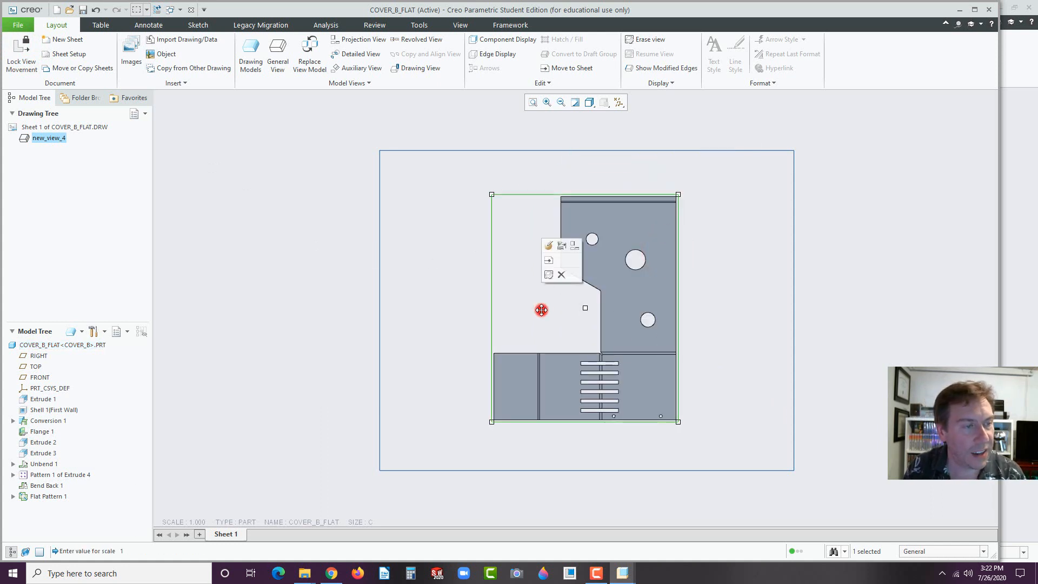
pyautogui.moveTo(891, 102); pyautogui.dragTo(803, 117)
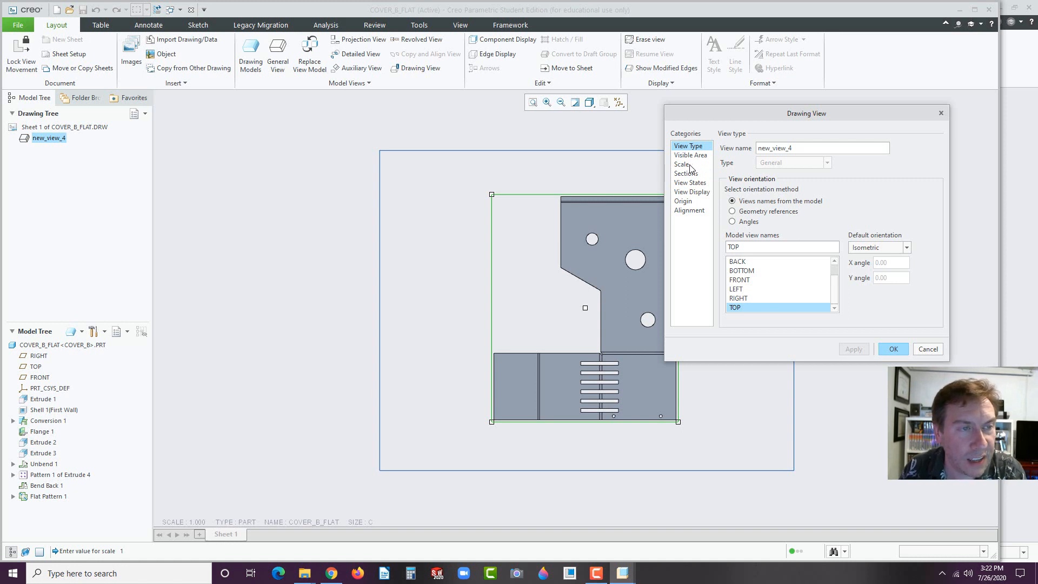
pyautogui.click(687, 192)
pyautogui.click(804, 160)
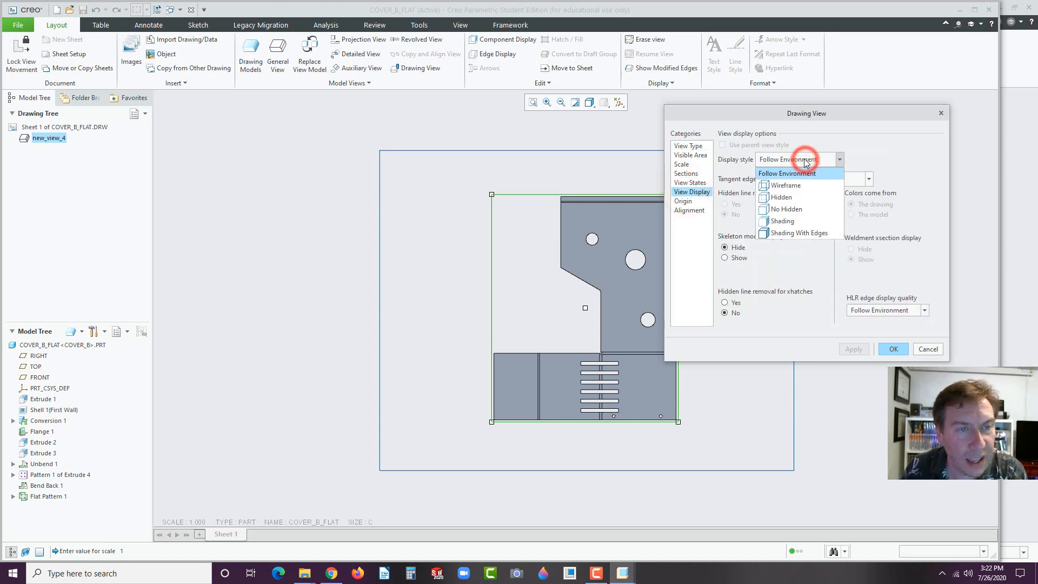
pyautogui.click(779, 186)
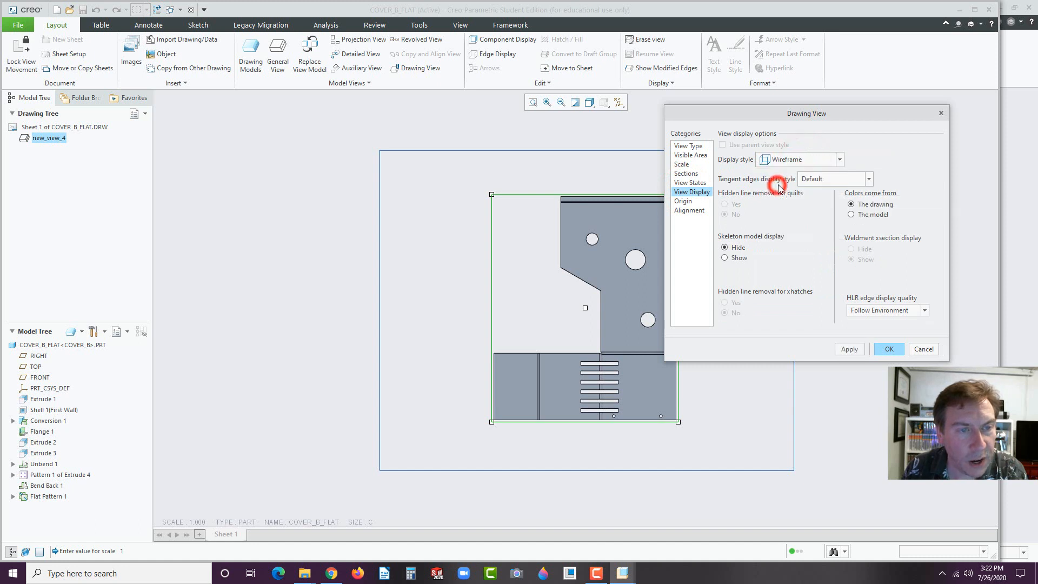
pyautogui.click(784, 160)
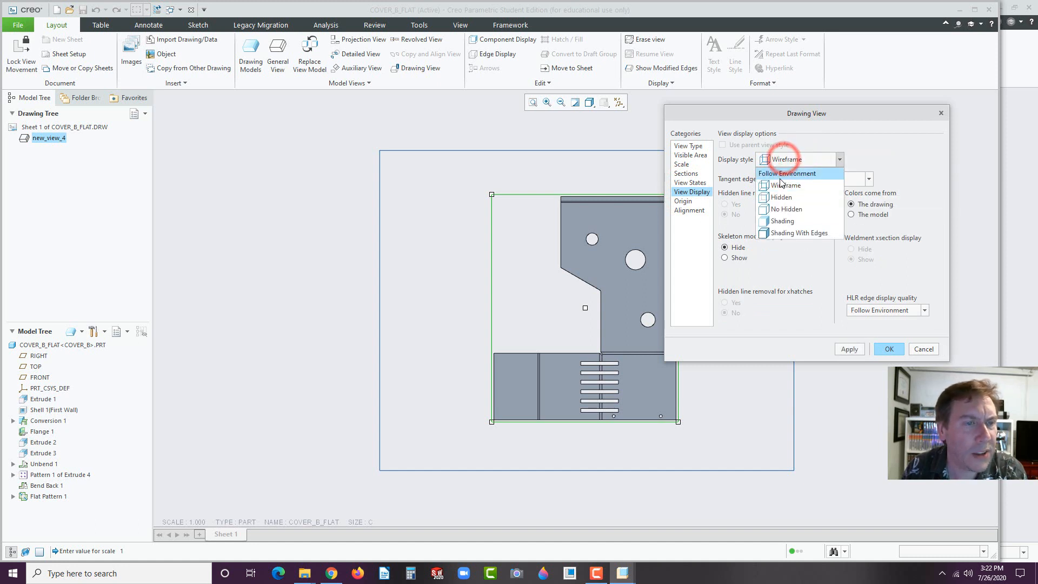
pyautogui.click(768, 211)
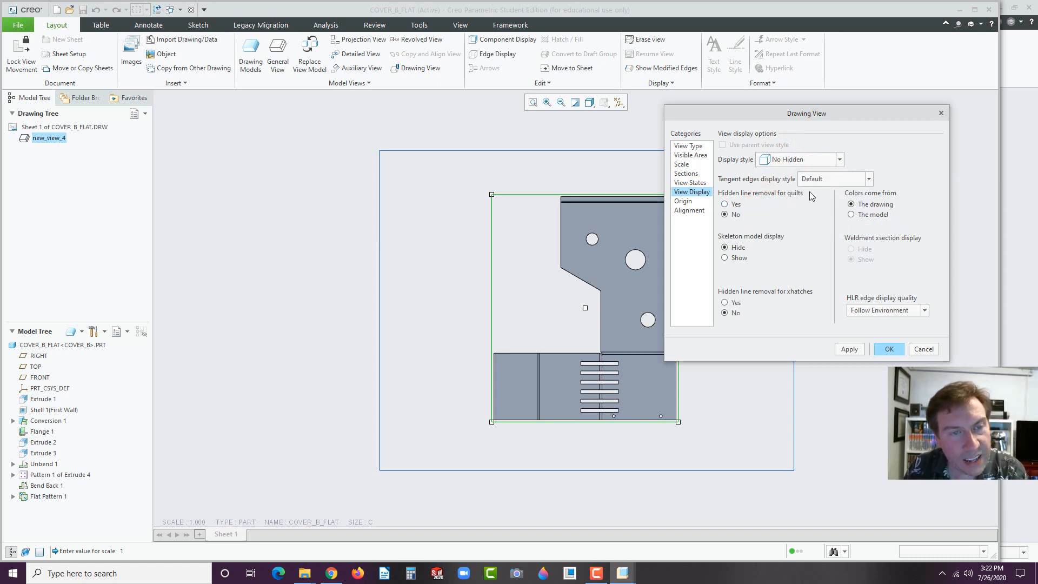
pyautogui.click(868, 178)
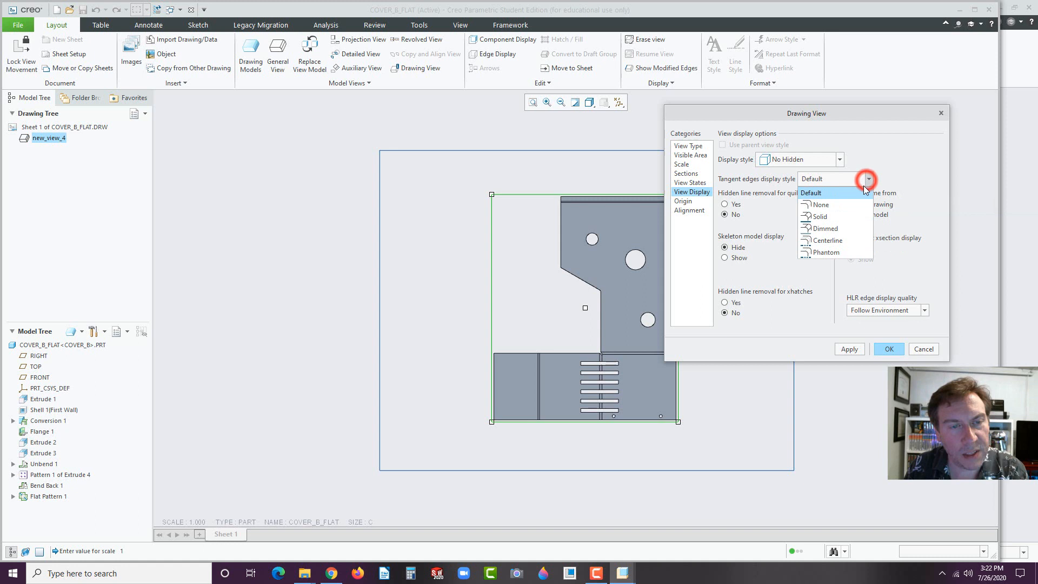
pyautogui.click(831, 252)
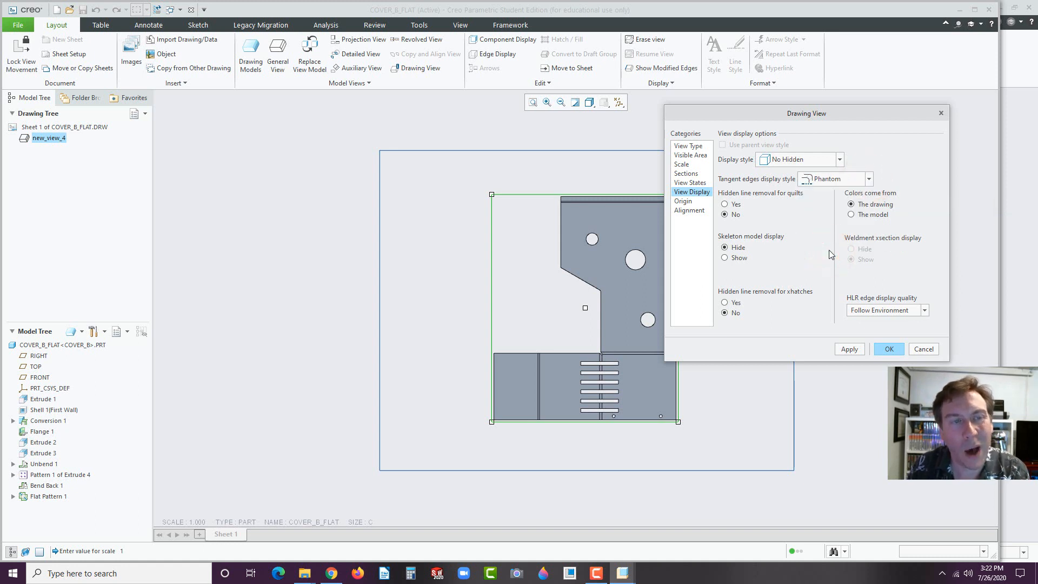
pyautogui.click(889, 349)
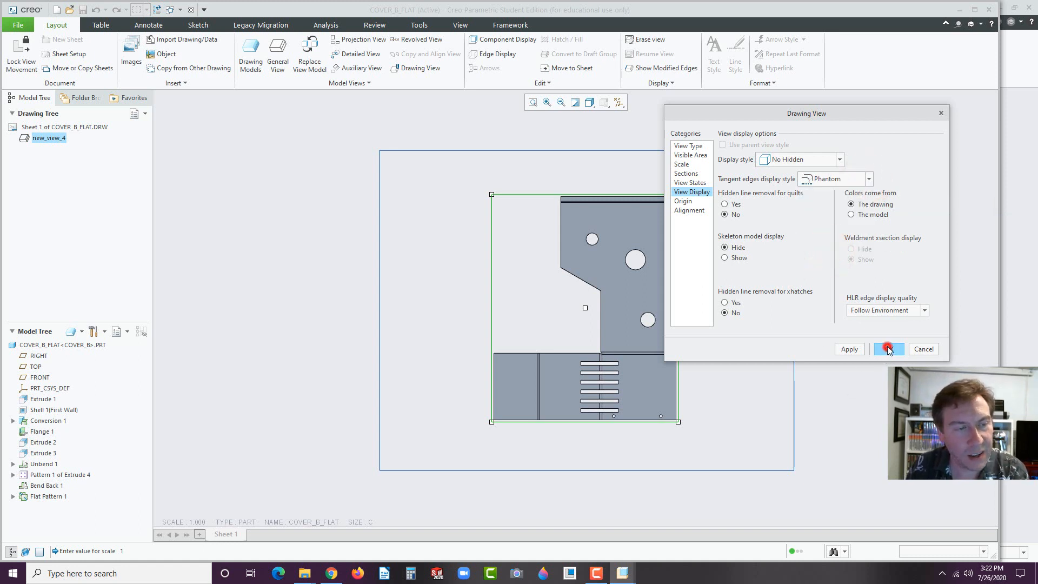
pyautogui.click(735, 364)
pyautogui.scroll(-4, 644, 323)
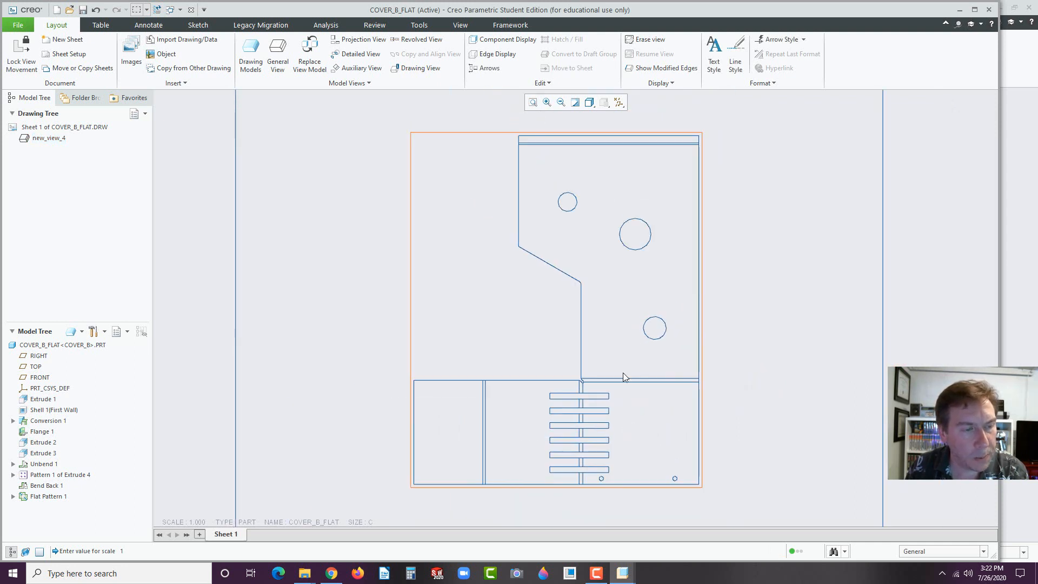
pyautogui.click(762, 358)
pyautogui.scroll(1, 775, 368)
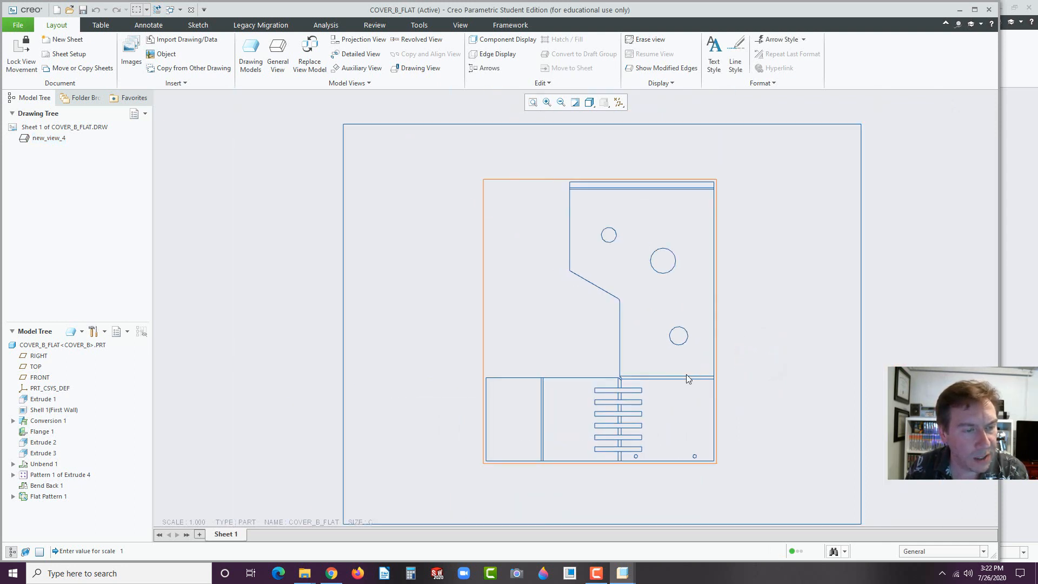
# - Open the export setup for the flat cover drawing
pyautogui.click(16, 27)
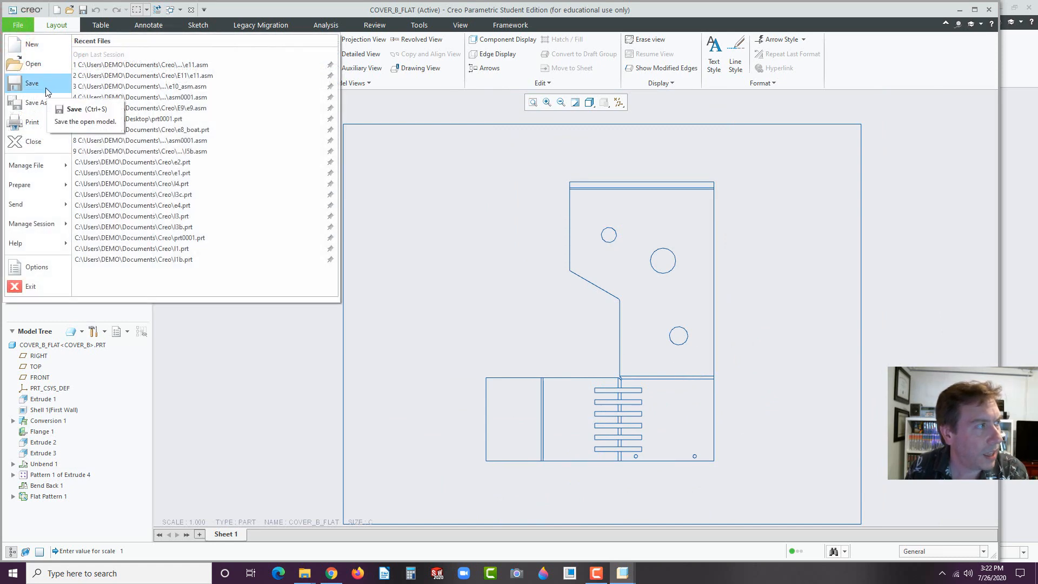
pyautogui.moveTo(49, 102)
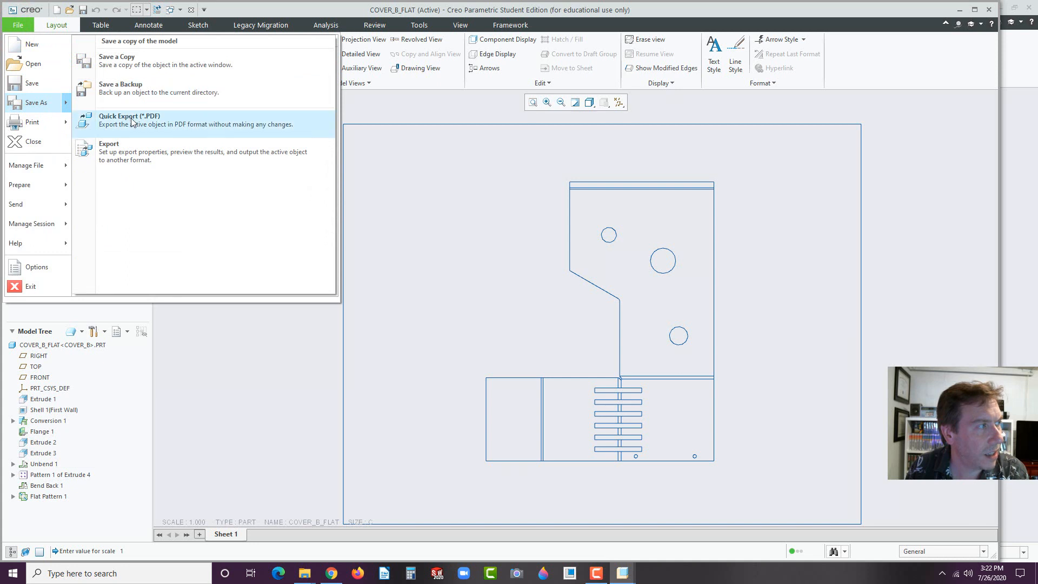
pyautogui.click(139, 153)
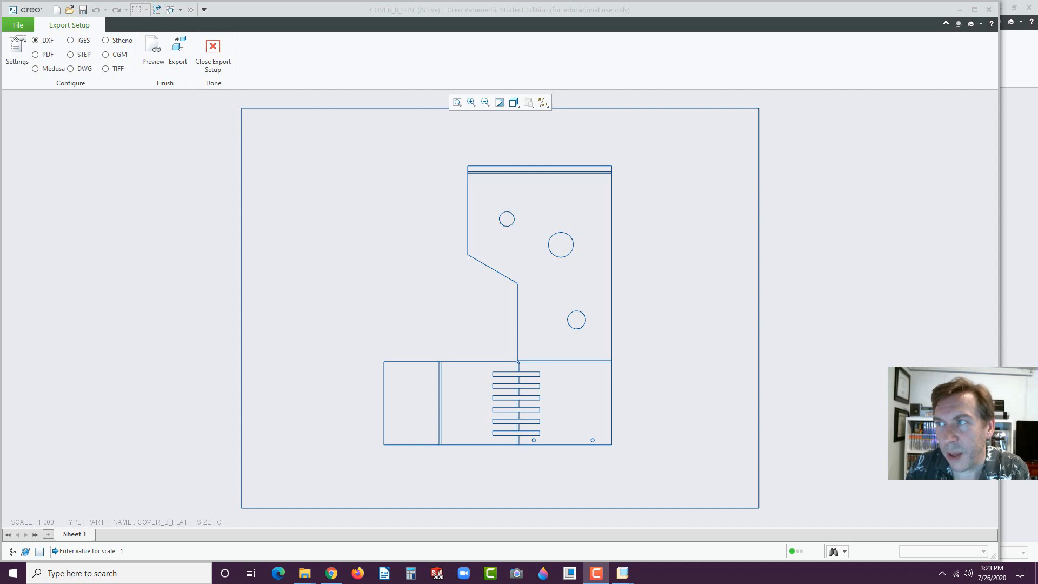
# - Switch to YouTube in the browser, play the Fast Extreme Water Jet Cutter compilation from about 1:21, and pause it
pyautogui.moveTo(1037, 35); pyautogui.dragTo(904, 42)
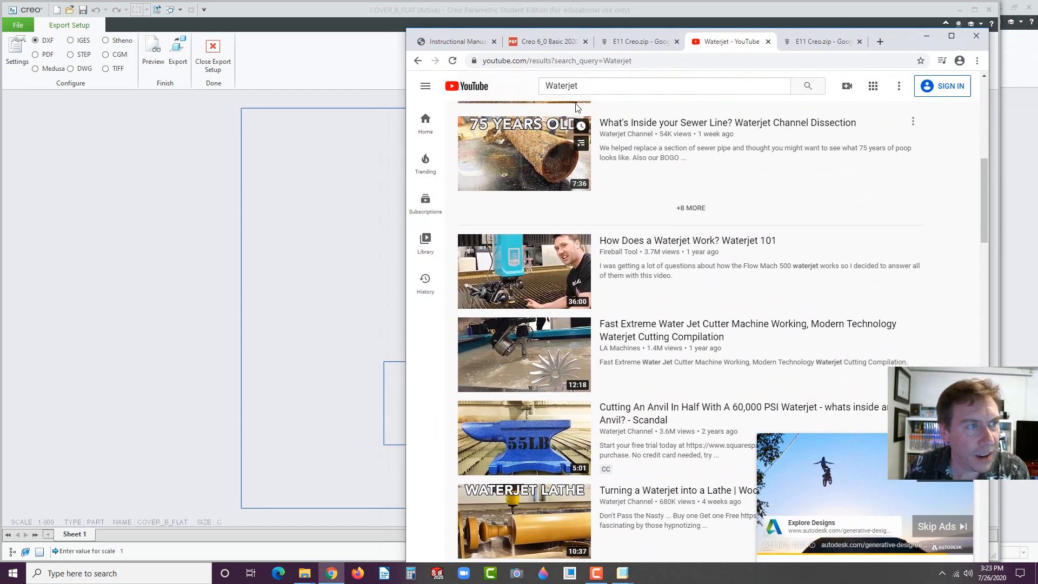
pyautogui.click(653, 338)
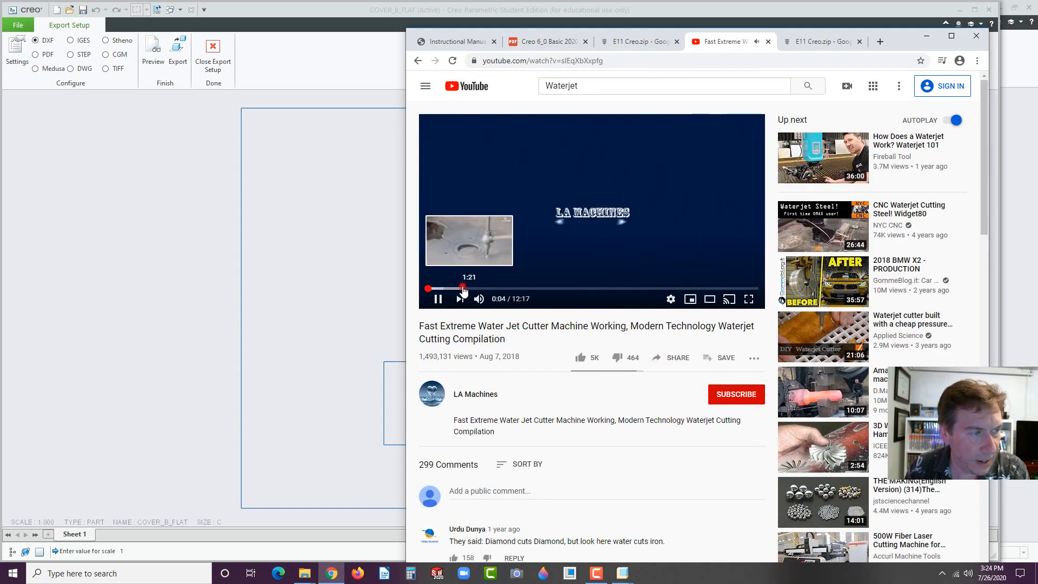
pyautogui.click(463, 288)
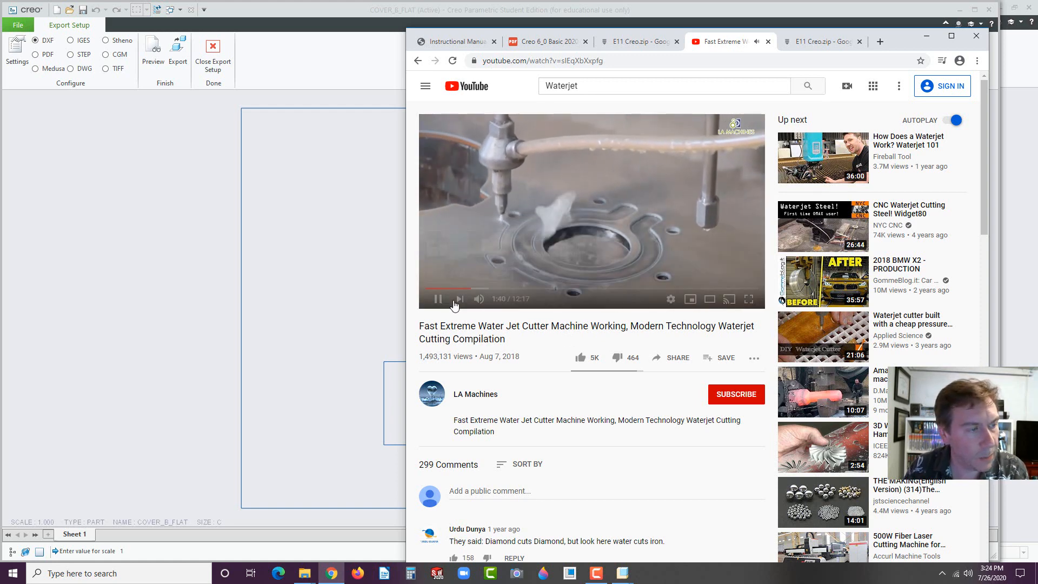
pyautogui.click(438, 299)
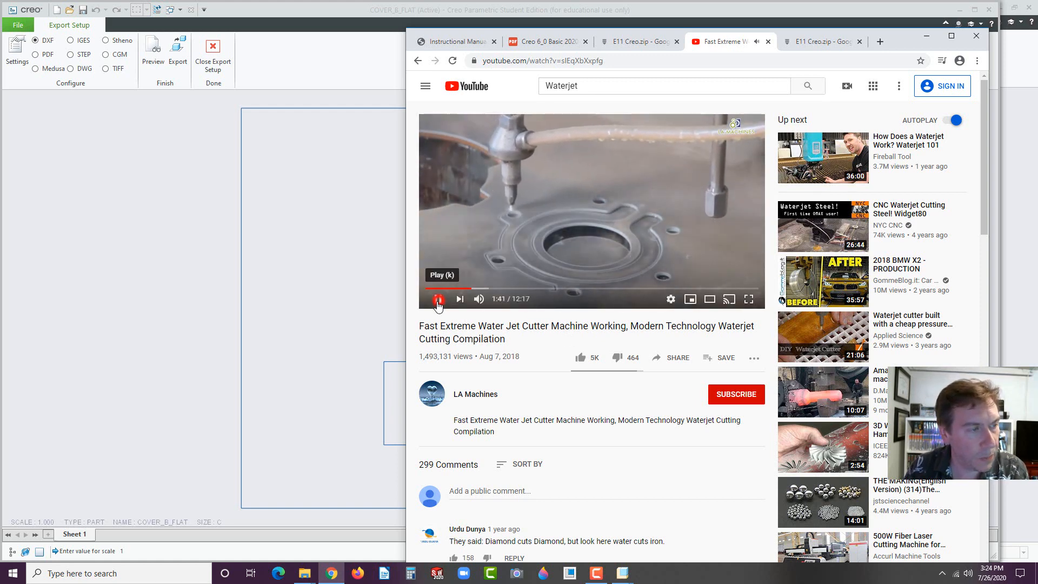
# - Search YouTube for "laser cnc cutter"
pyautogui.doubleClick(589, 88)
pyautogui.press('BackSpace')
pyautogui.write('ls')
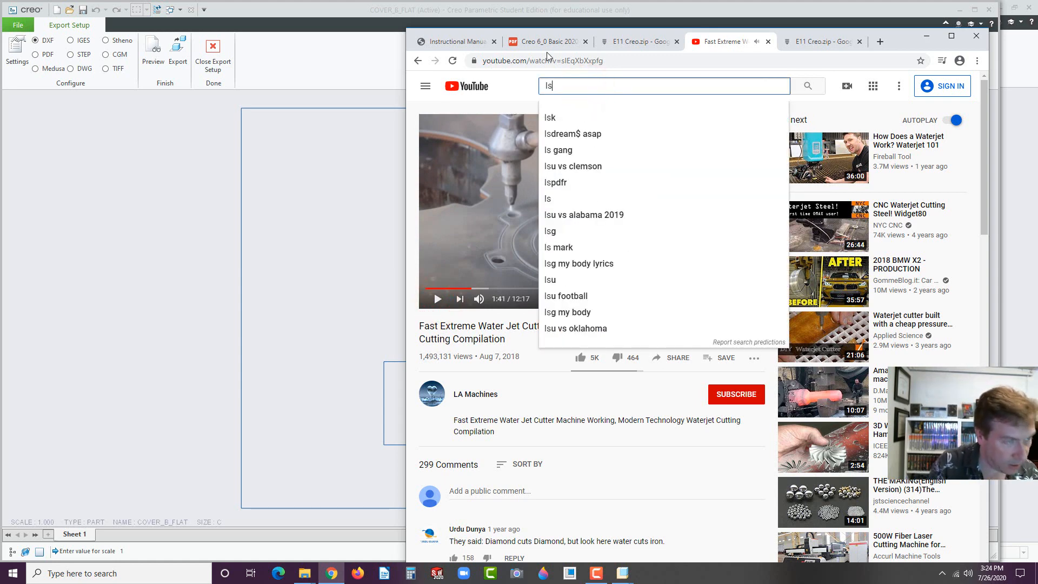
pyautogui.press('BackSpace')
pyautogui.write('aser ')
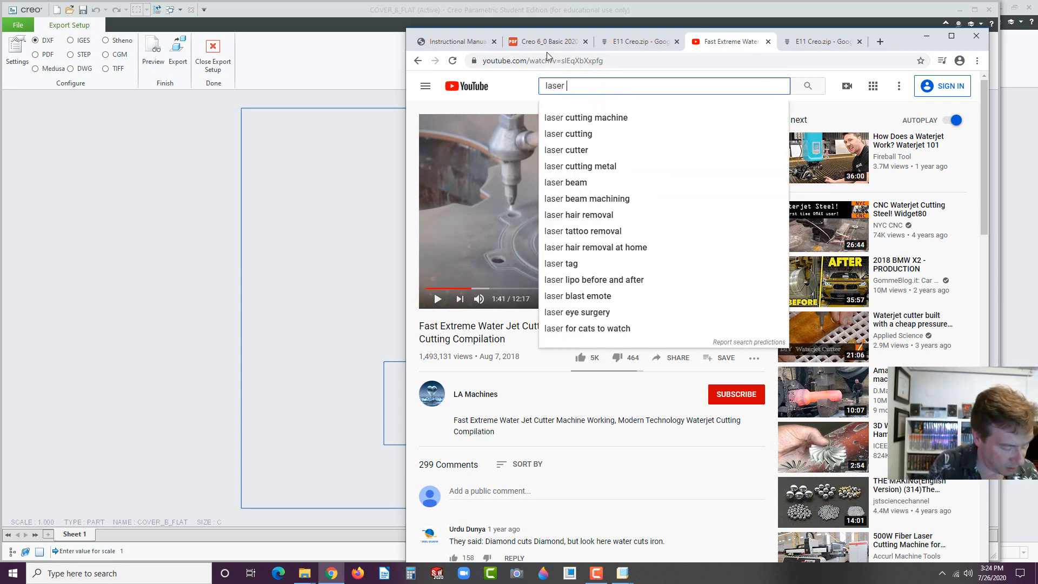
pyautogui.write('cnc cutt')
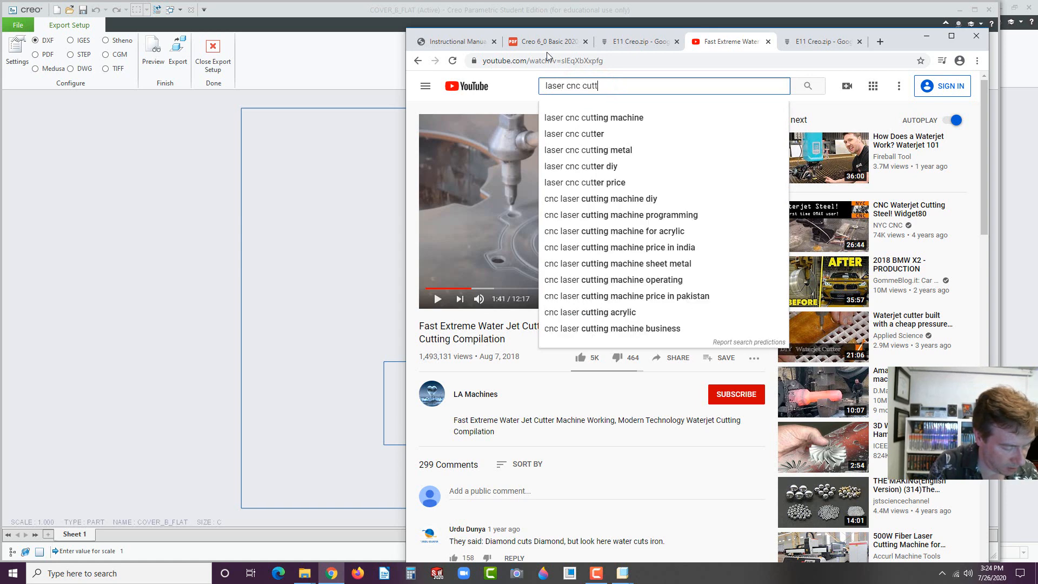
pyautogui.write('er')
pyautogui.press('Return')
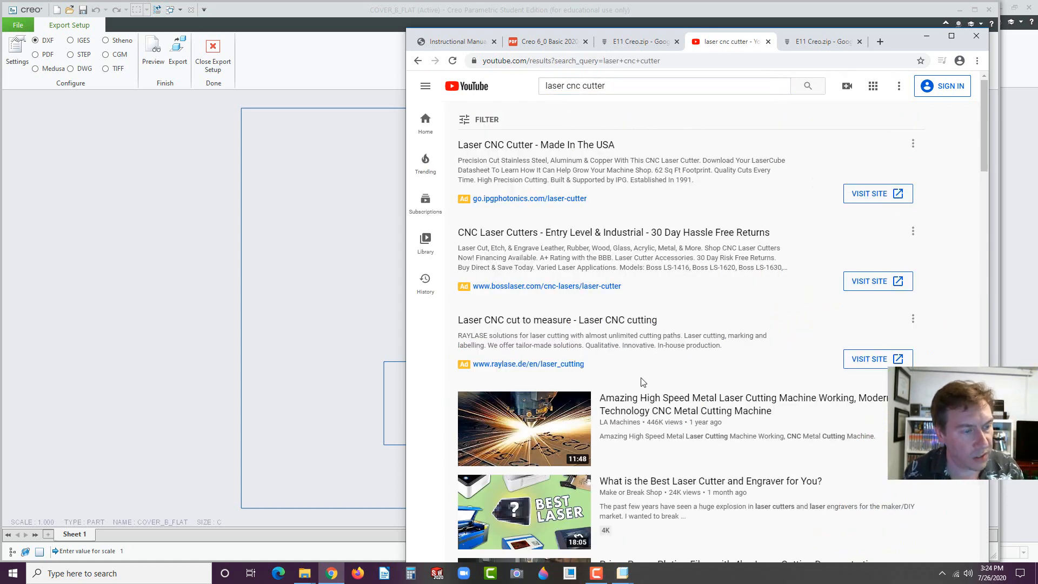
# - Play the Prima Power Platino Fiber 4kw laser cutting demonstration and pause it at about 0:34
pyautogui.scroll(-2, 643, 382)
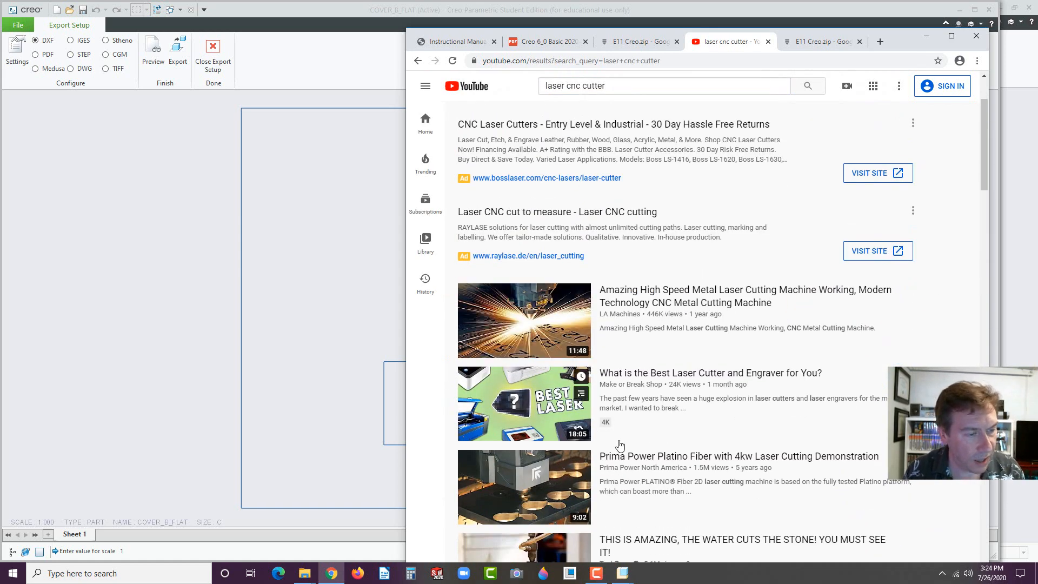
pyautogui.scroll(-3, 620, 445)
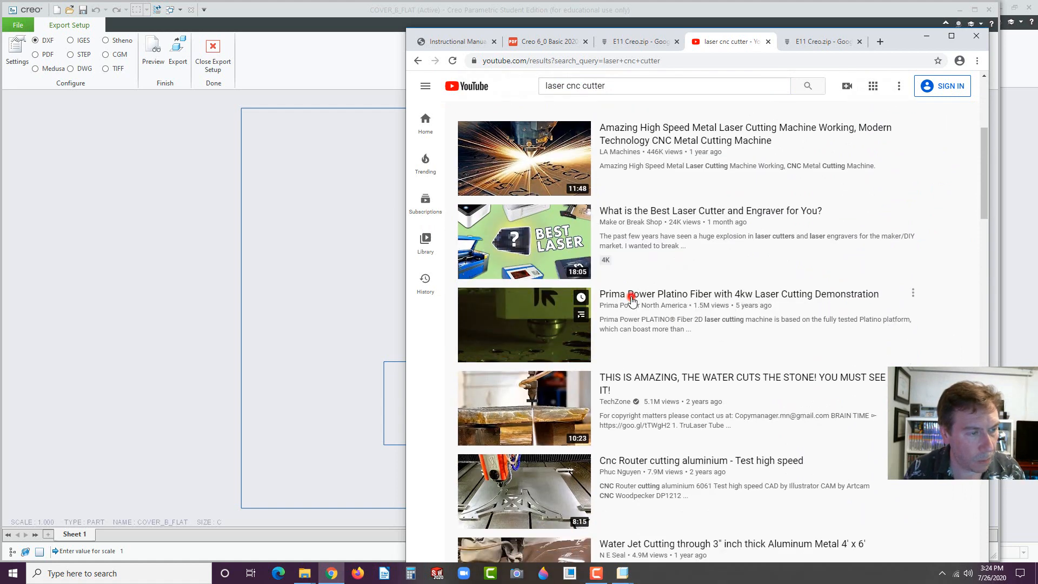
pyautogui.click(631, 298)
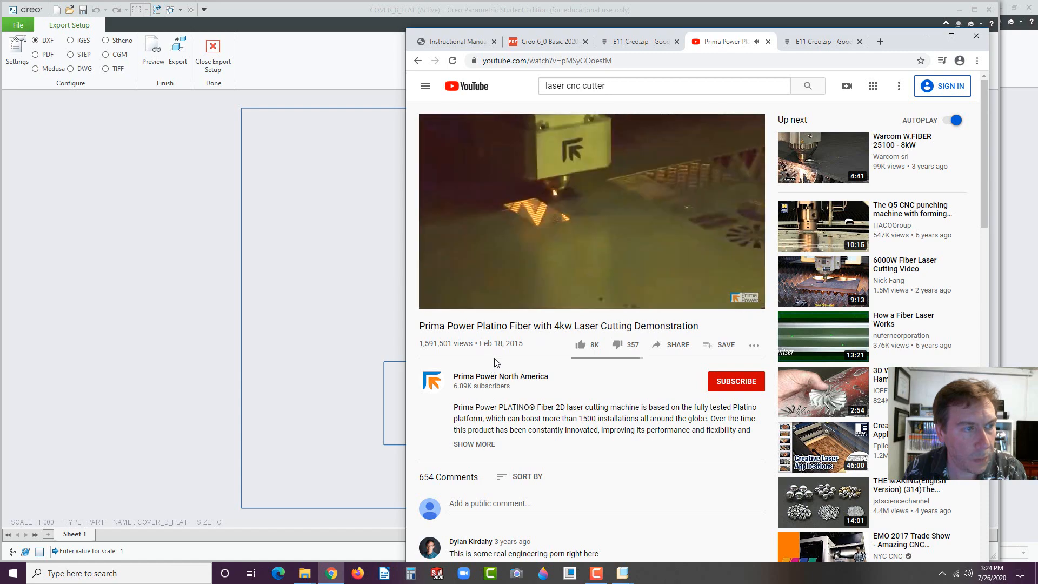
pyautogui.moveTo(518, 215)
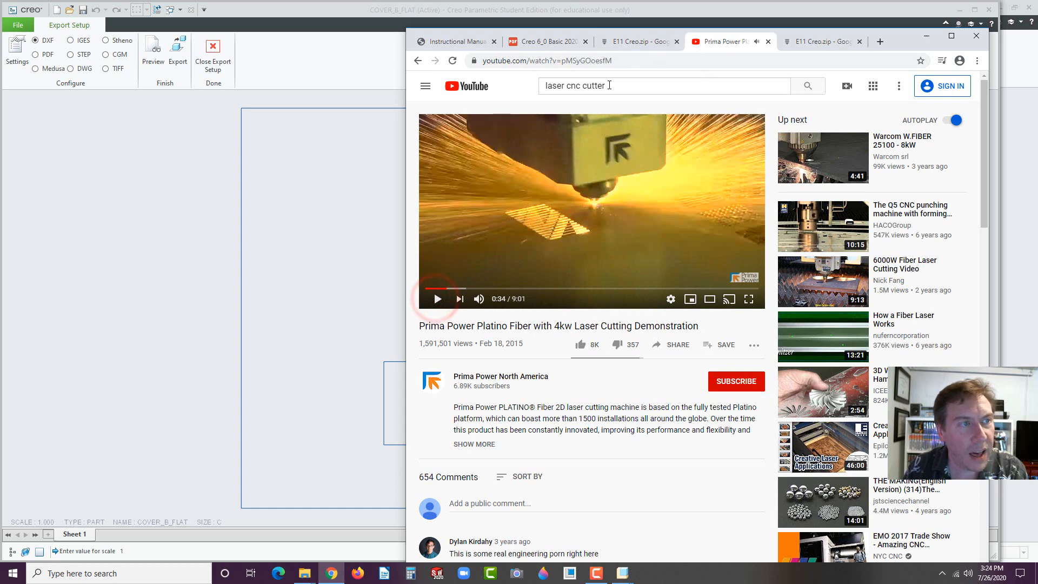
# - Change the YouTube search to "plasma cnc cutter" and run it
pyautogui.moveTo(562, 86); pyautogui.dragTo(550, 78)
pyautogui.press('BackSpace')
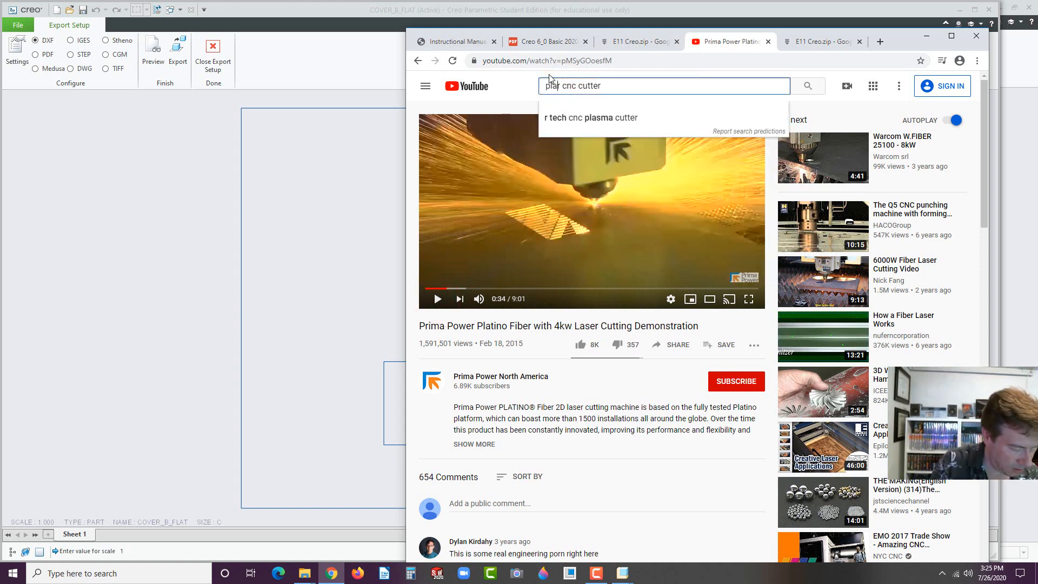
pyautogui.write('plasm')
pyautogui.press('Delete')
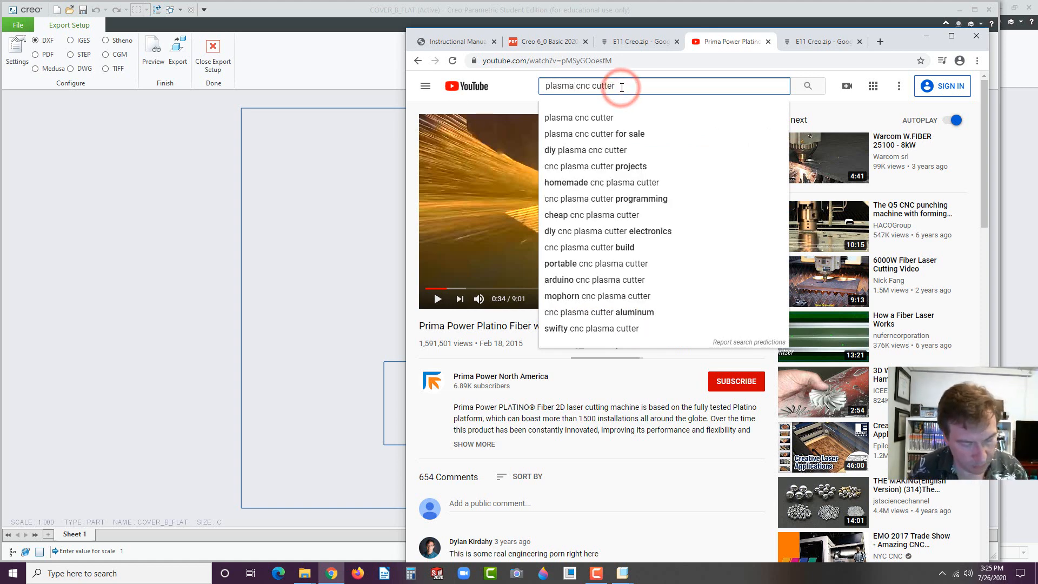
pyautogui.press('Return')
# - Play the CNC Plasma Cutting Compilation muted from about 0:30, pause it and minimize the browser
pyautogui.scroll(-1, 595, 394)
pyautogui.scroll(-2, 595, 394)
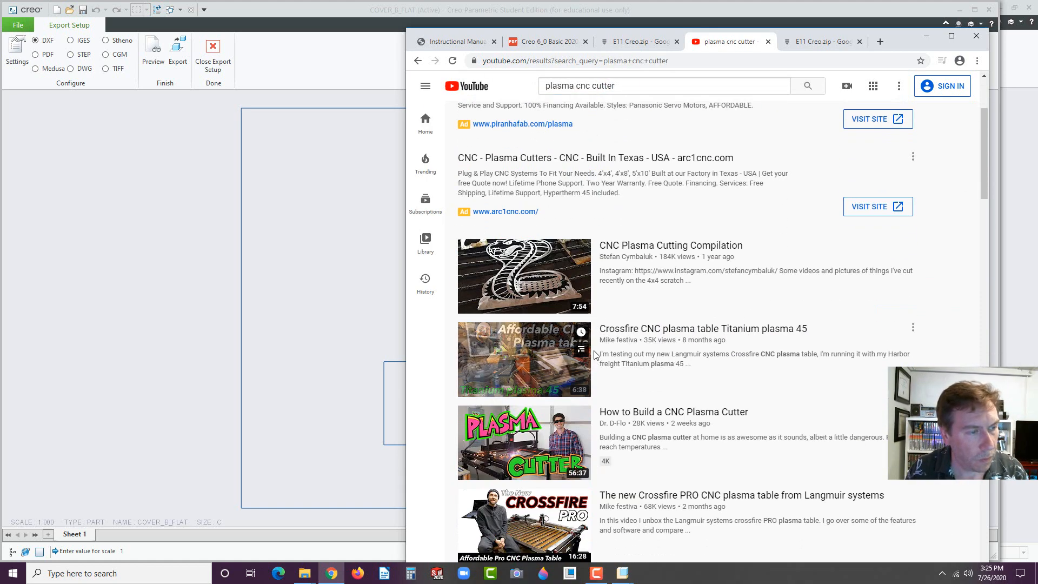
pyautogui.click(629, 246)
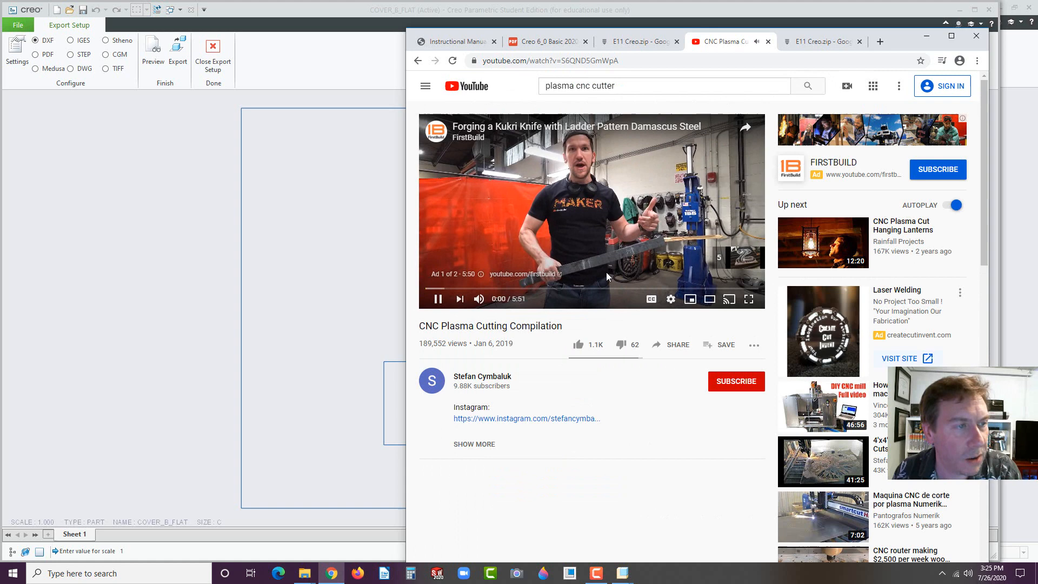
pyautogui.click(479, 299)
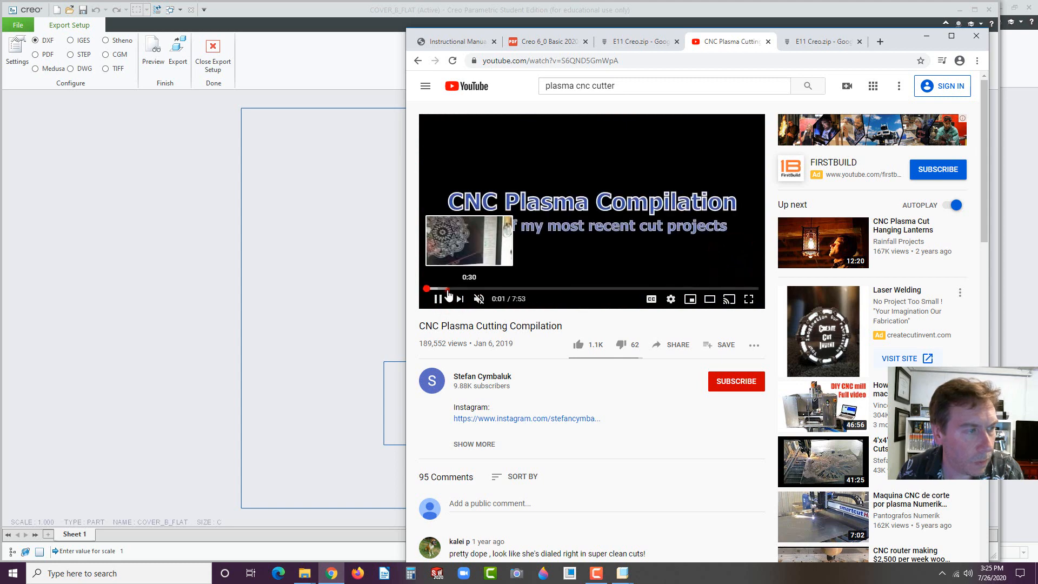
pyautogui.click(449, 290)
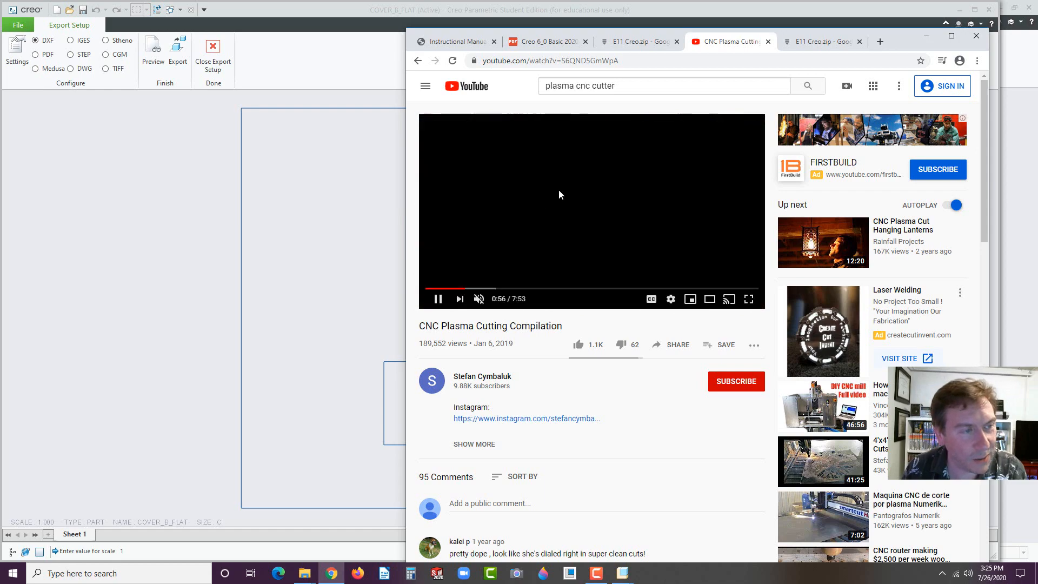
pyautogui.click(446, 299)
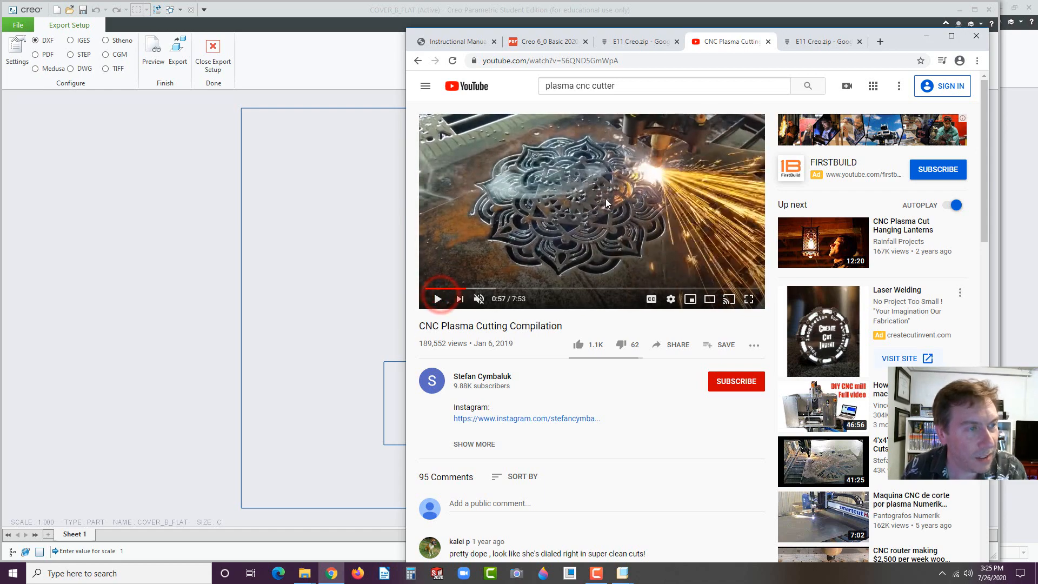
pyautogui.click(768, 41)
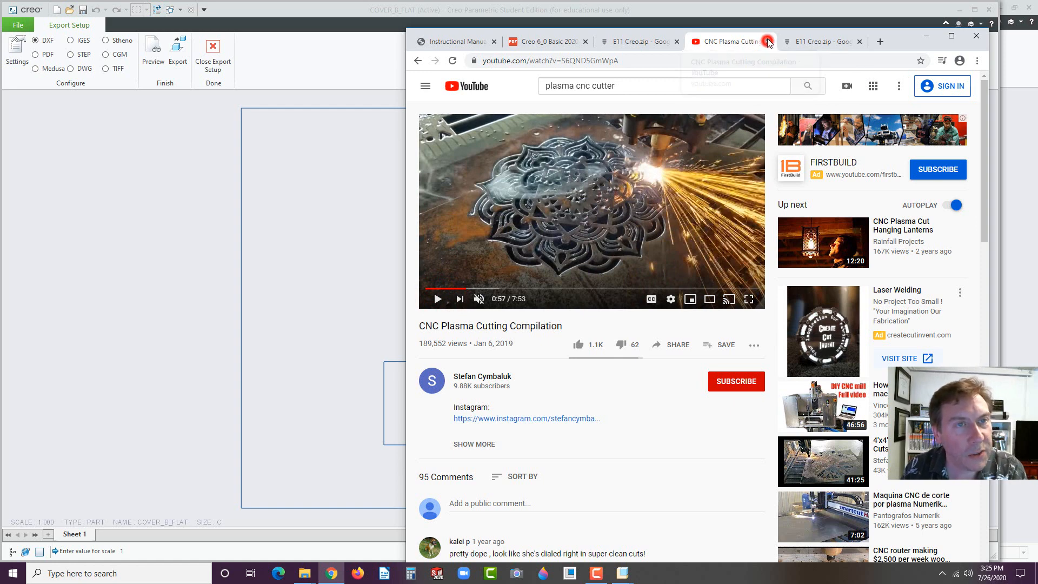
pyautogui.click(923, 42)
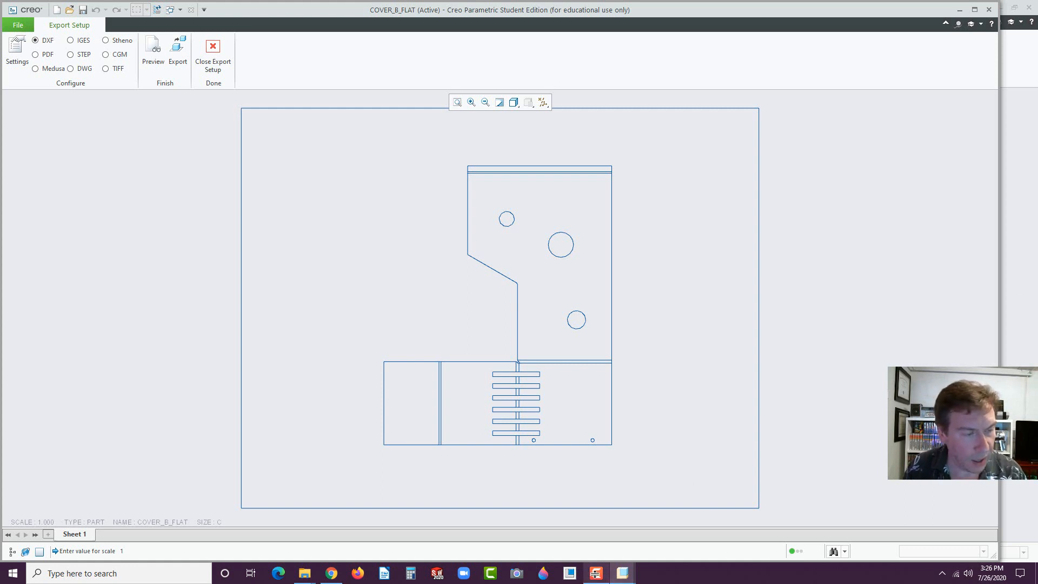
# - Switch to Creo 6_0 Basic 2020.pdf in the browser and find the L11d TIMER BASE drawing on page 106
pyautogui.moveTo(596, 573)
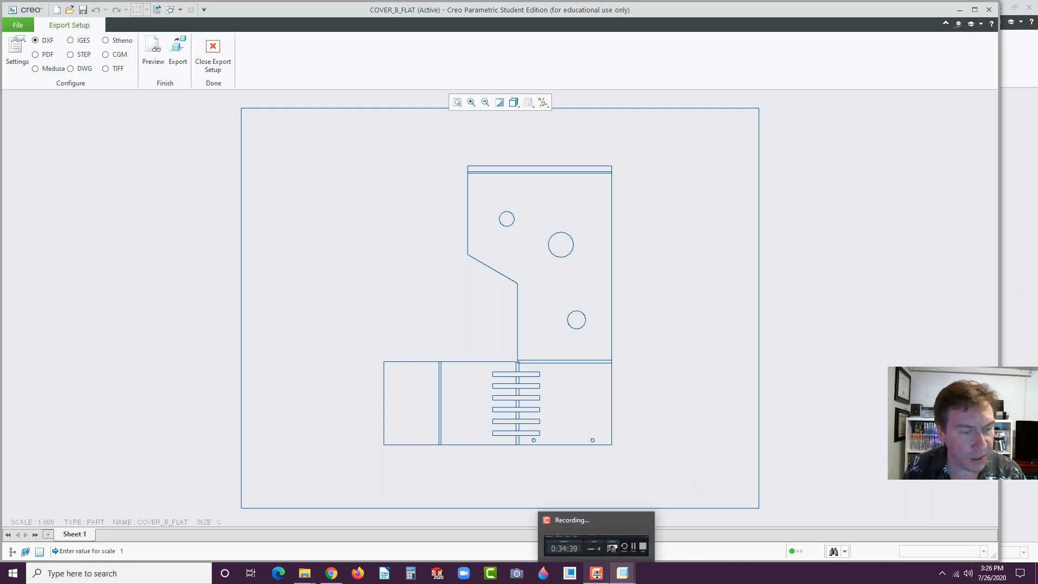
pyautogui.click(332, 573)
pyautogui.click(527, 41)
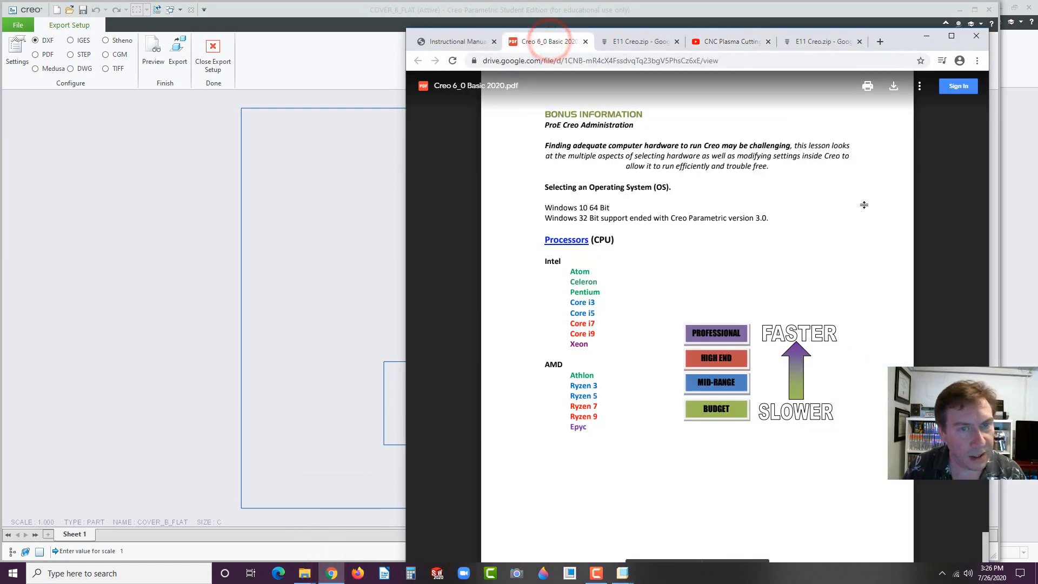
pyautogui.scroll(10, 843, 314)
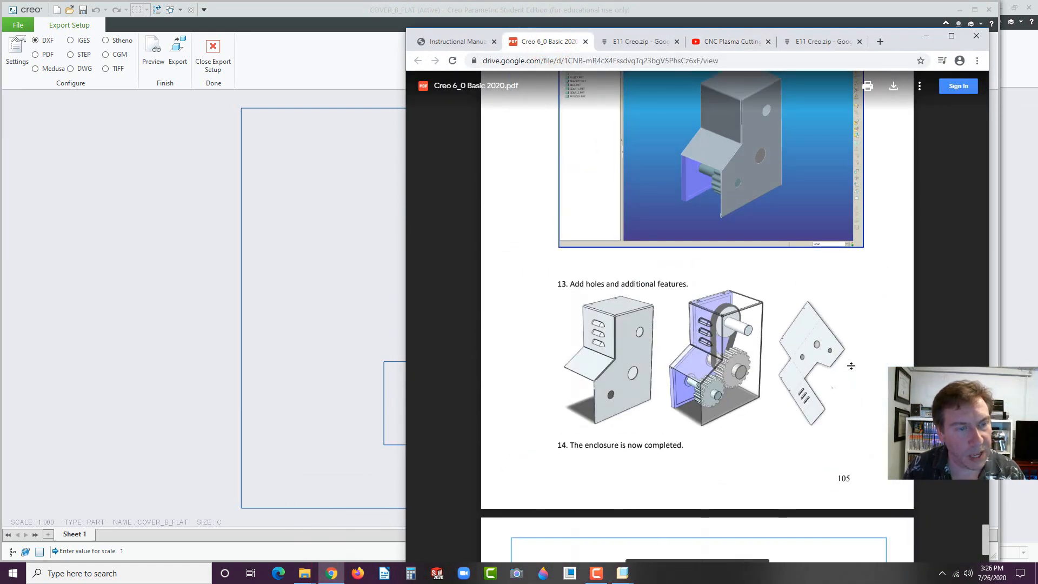
pyautogui.scroll(1, 850, 366)
pyautogui.scroll(-9, 850, 364)
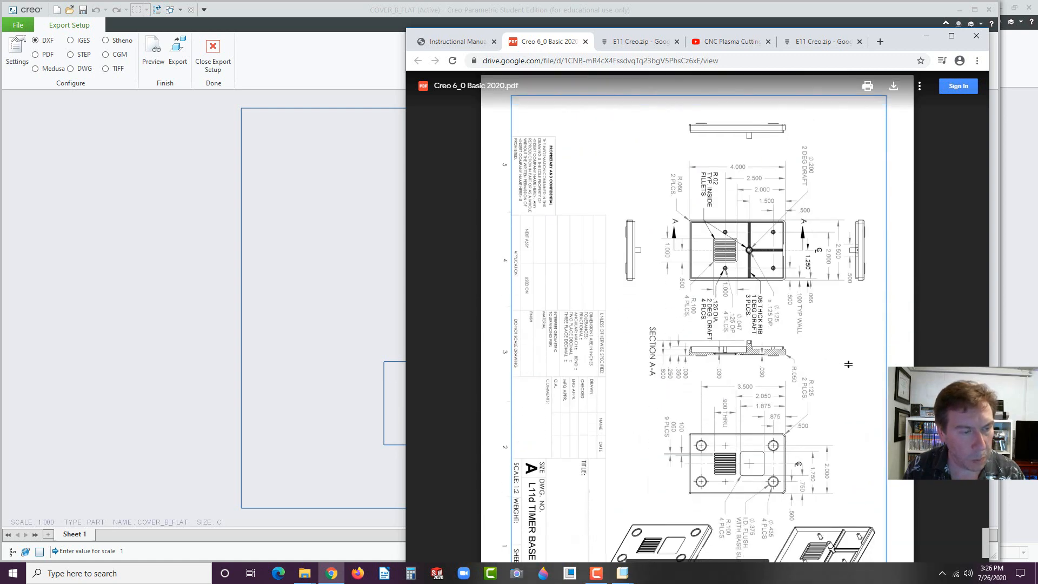
pyautogui.scroll(-1, 848, 364)
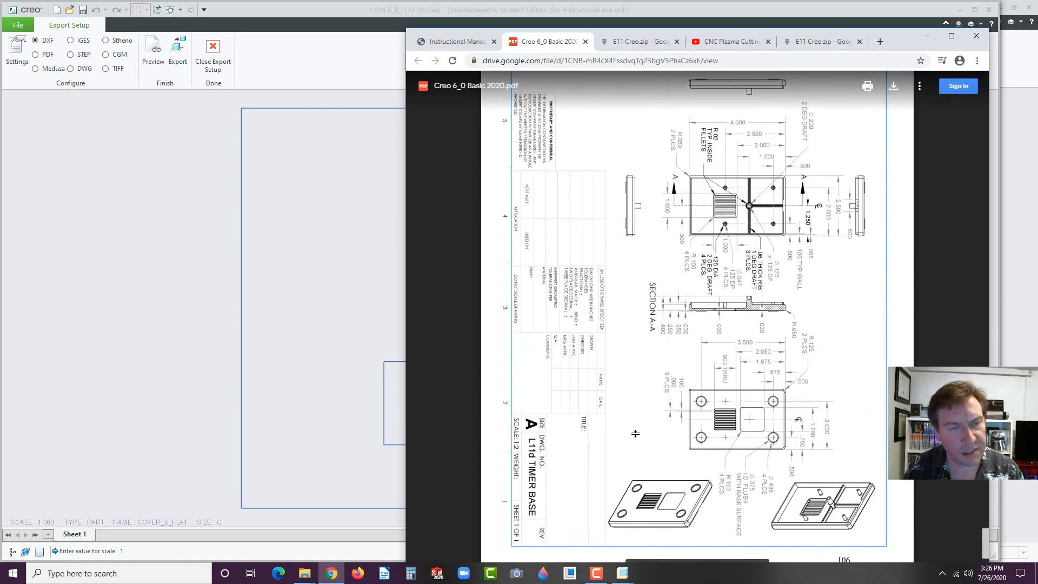
# - Download the Creo 6_0 Basic 2020 PDF and open the downloaded copy
pyautogui.click(893, 87)
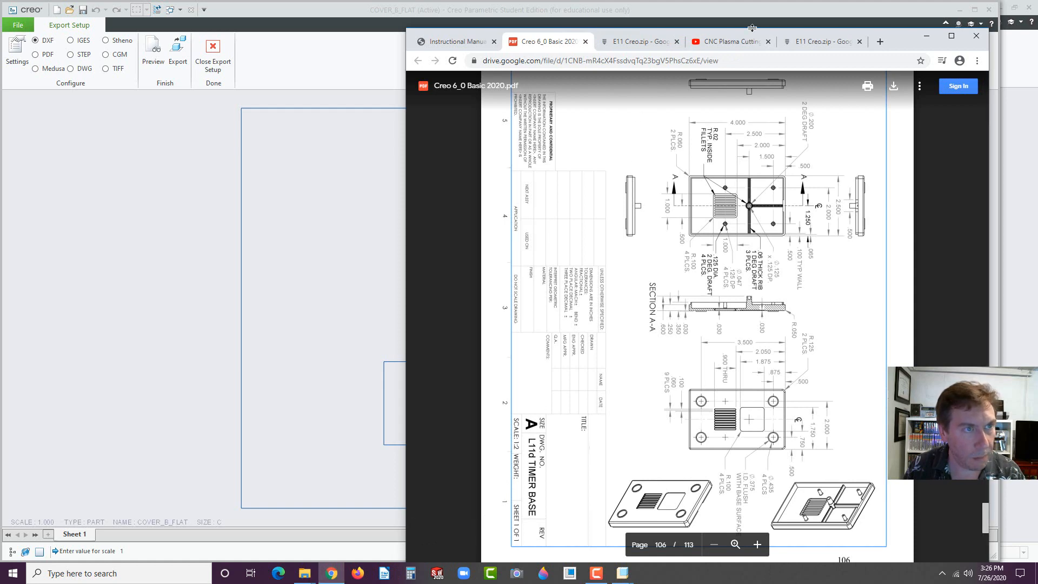
pyautogui.moveTo(873, 35); pyautogui.dragTo(868, 7)
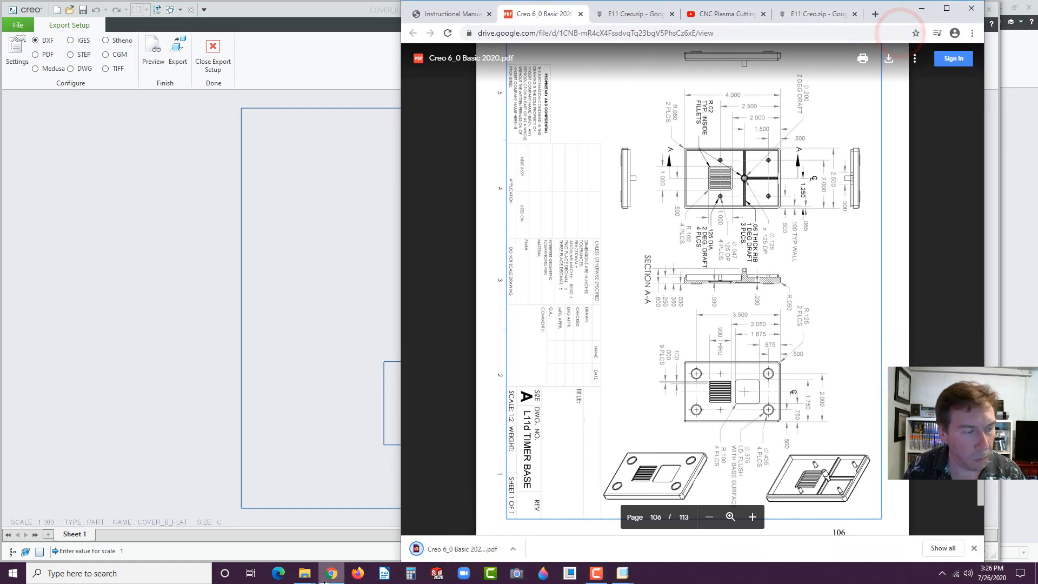
pyautogui.click(441, 543)
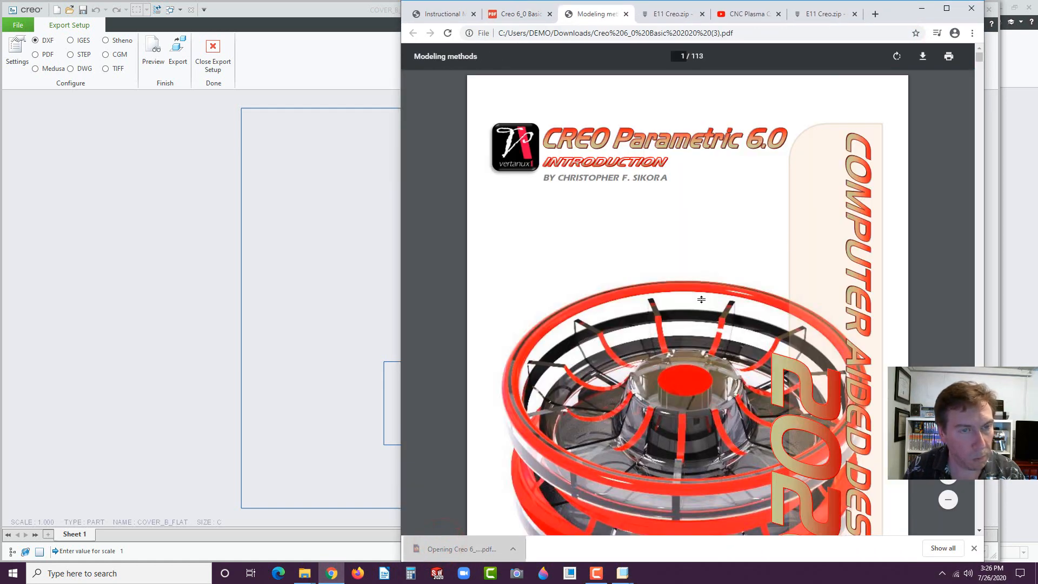
# - Go to page 106 of the downloaded manual and rotate the pages until the L11d TIMER BASE drawing reads upright
pyautogui.moveTo(980, 51); pyautogui.dragTo(981, 516)
pyautogui.scroll(-6, 877, 473)
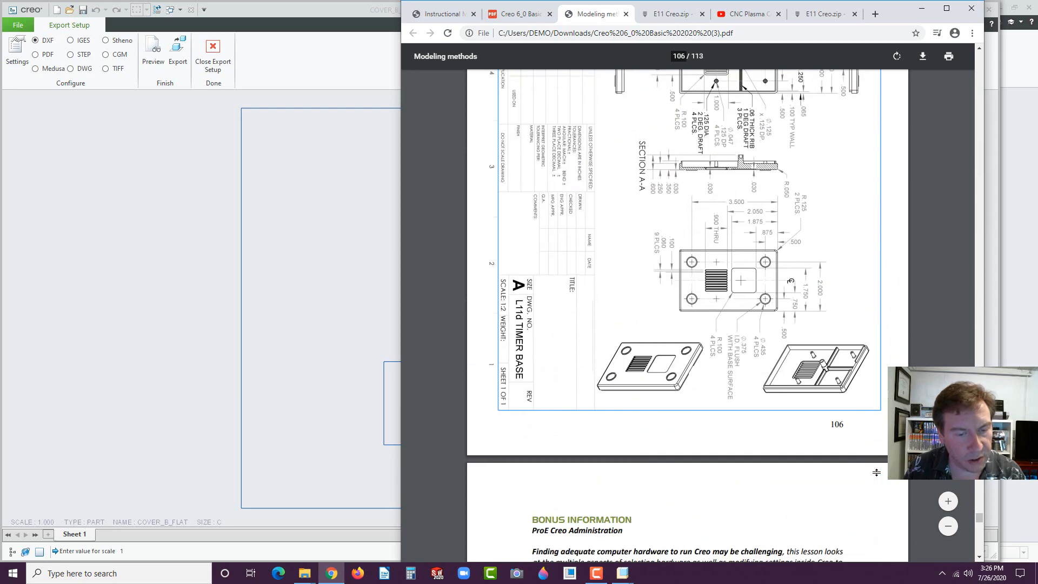
pyautogui.click(893, 56)
pyautogui.click(893, 56)
pyautogui.click(894, 57)
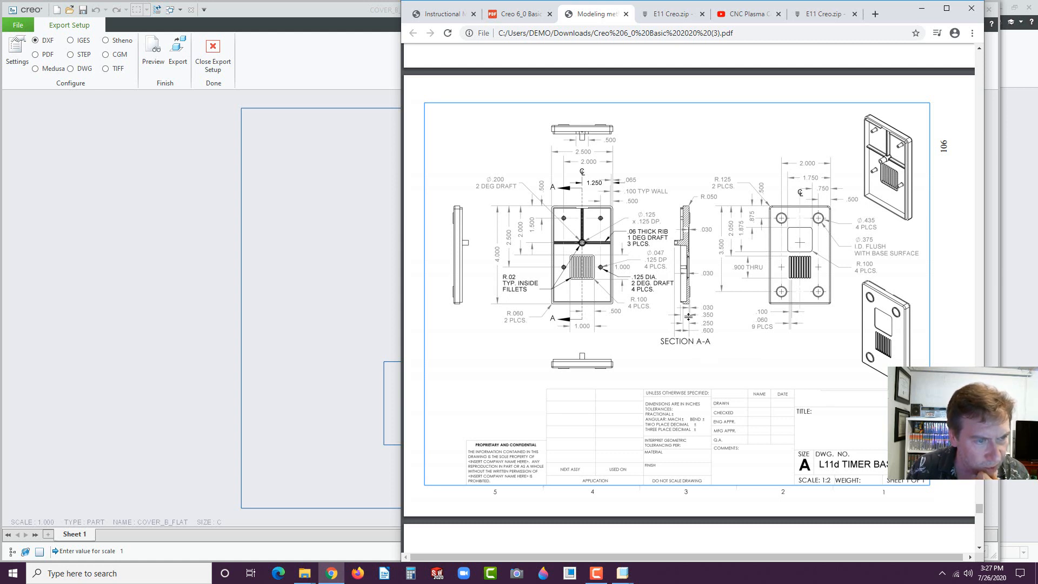
# - Switch back to Creo Parametric, close the export setup and create a new solid part named L11b
pyautogui.click(168, 290)
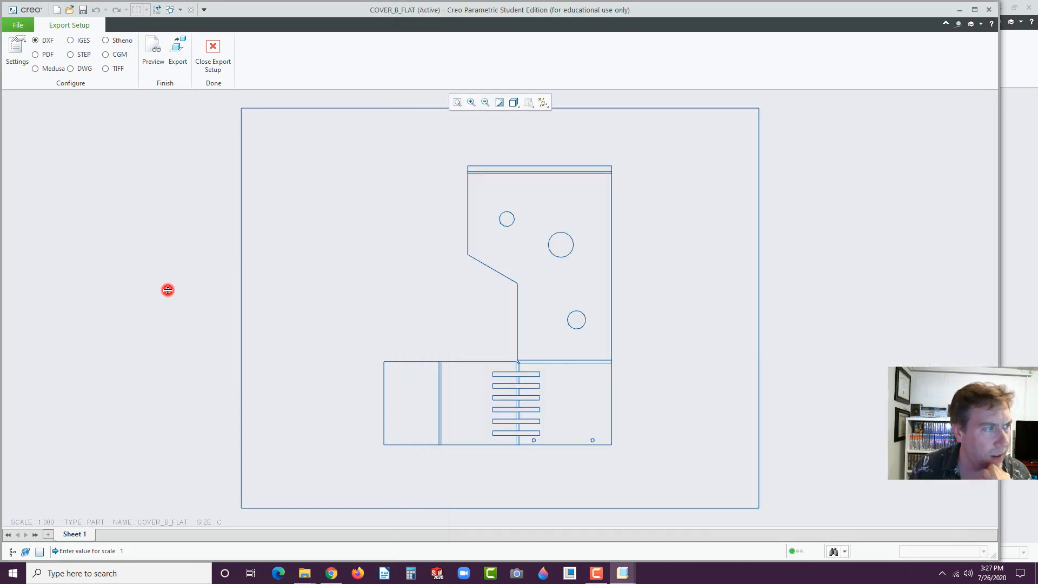
pyautogui.click(213, 47)
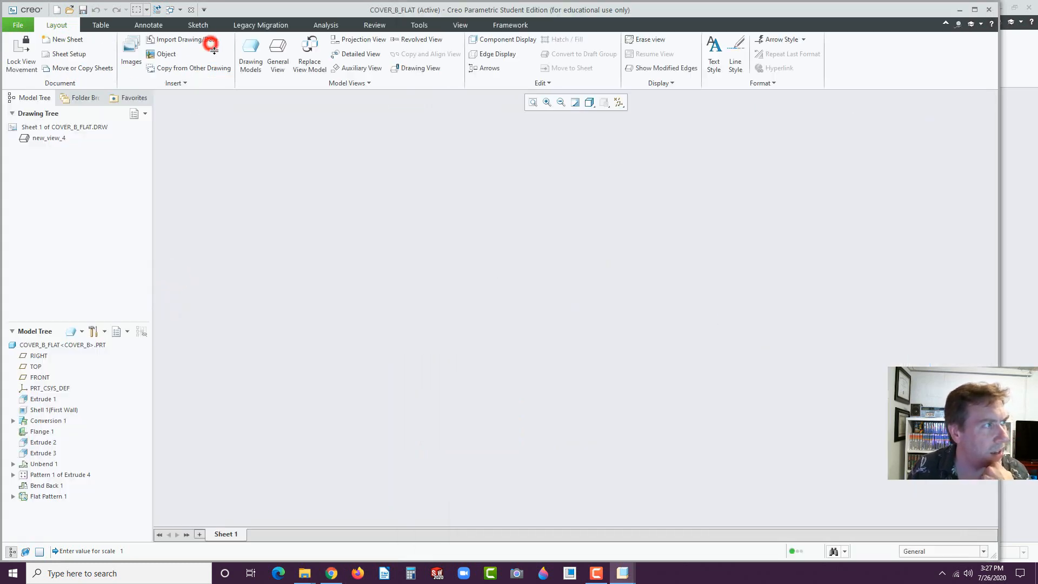
pyautogui.click(55, 9)
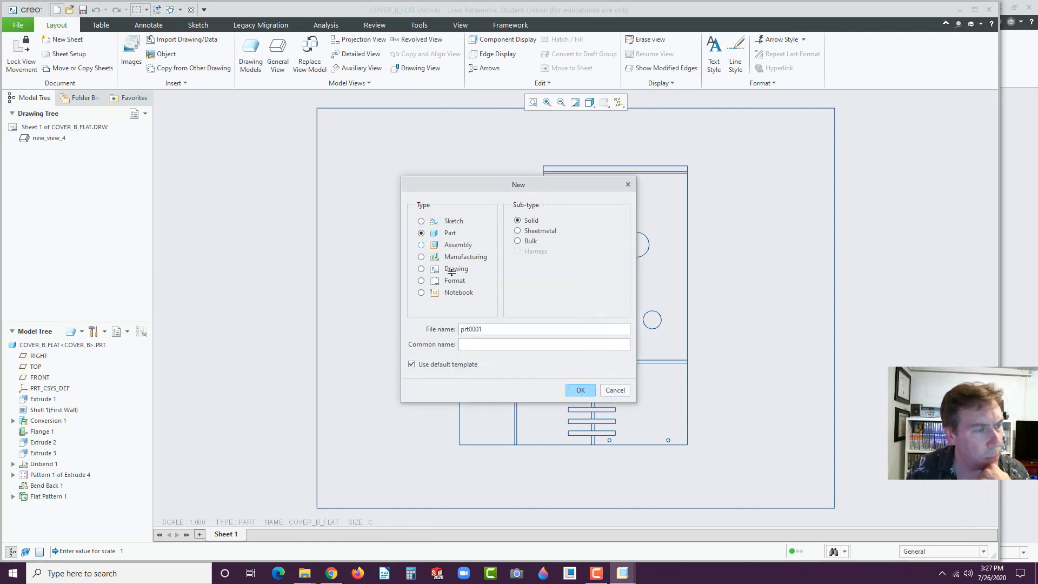
pyautogui.doubleClick(490, 327)
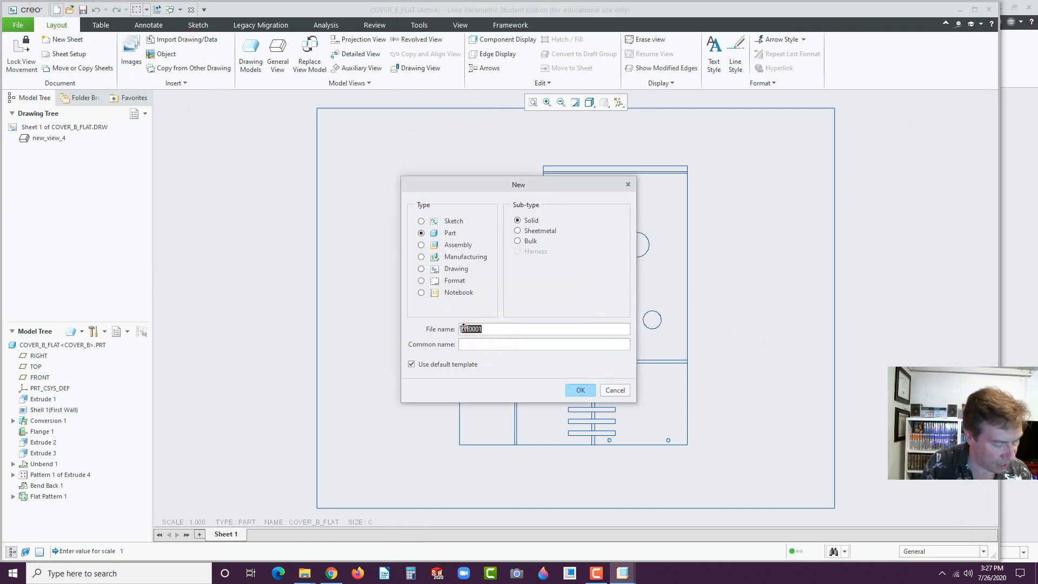
pyautogui.press('BackSpace')
pyautogui.write('L11b')
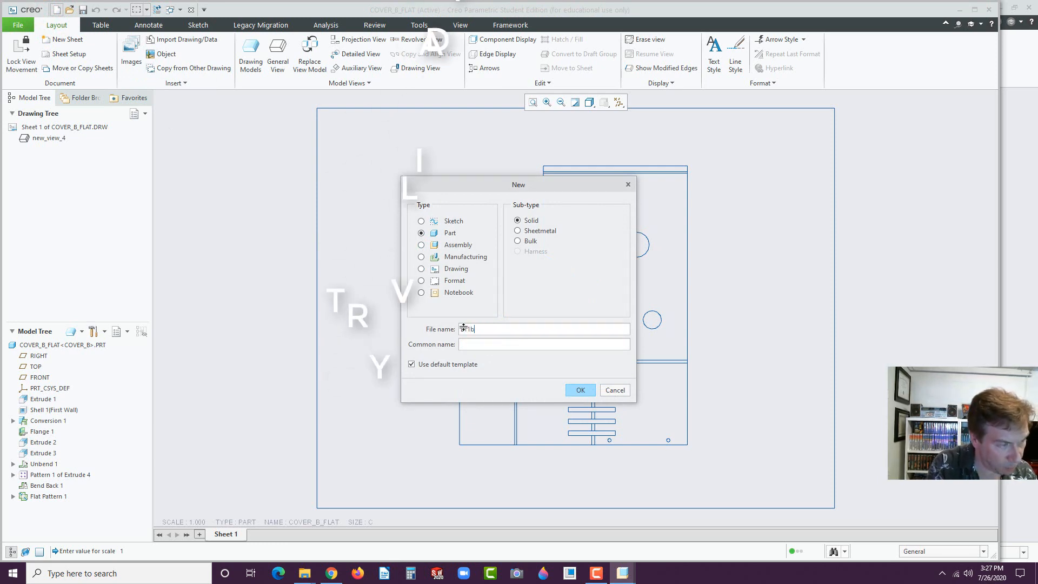
pyautogui.click(577, 389)
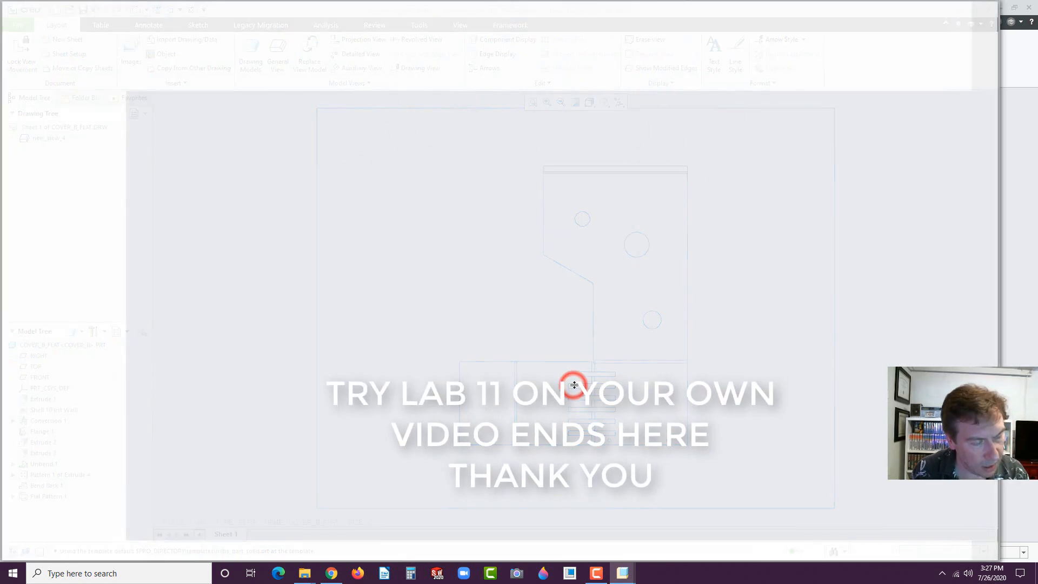
# - Start an extrude on the TOP plane and sketch a center rectangle at the origin, about 76 wide by 128 high
pyautogui.click(36, 166)
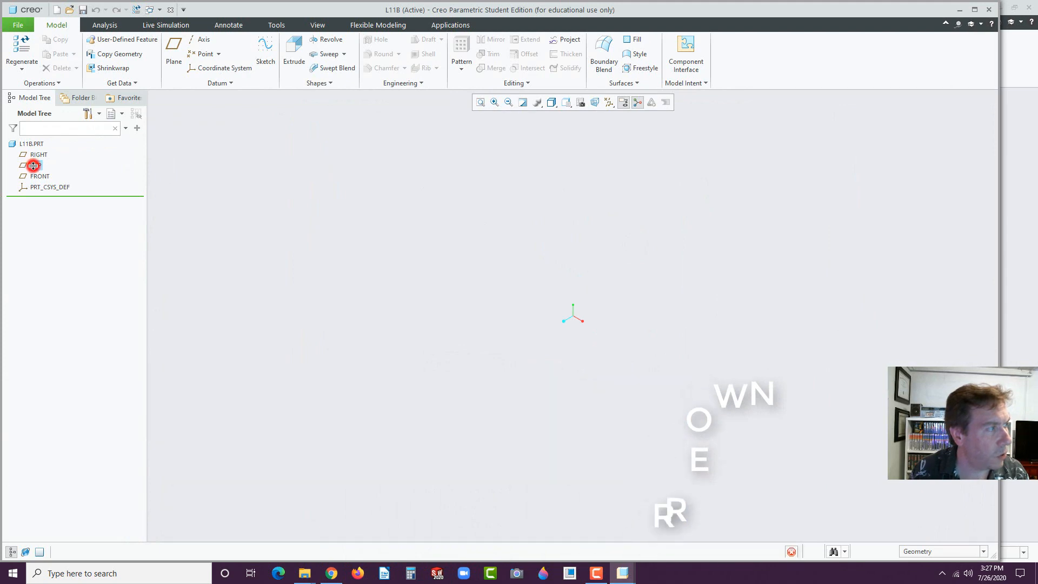
pyautogui.click(54, 117)
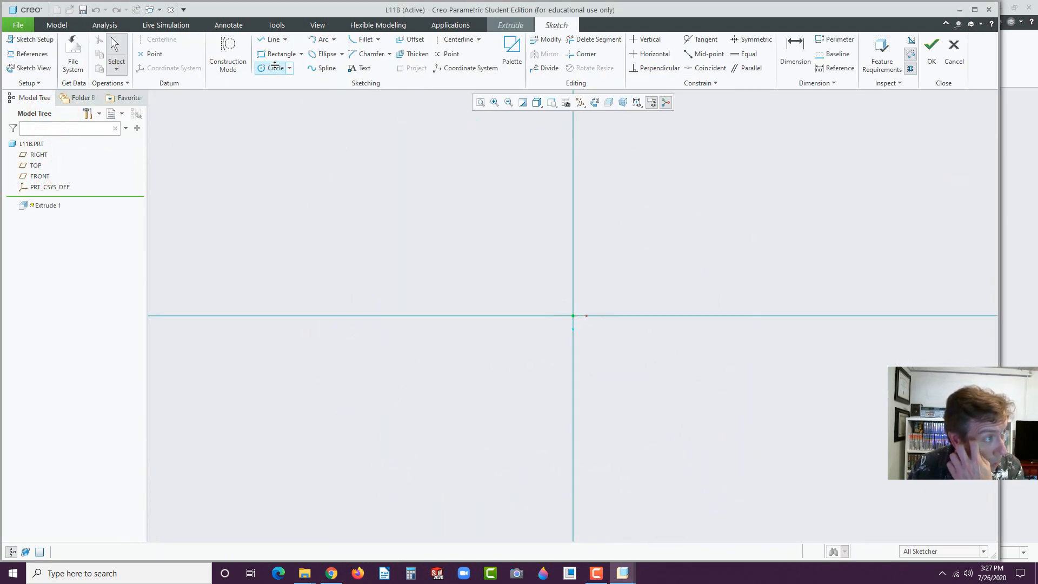
pyautogui.click(301, 53)
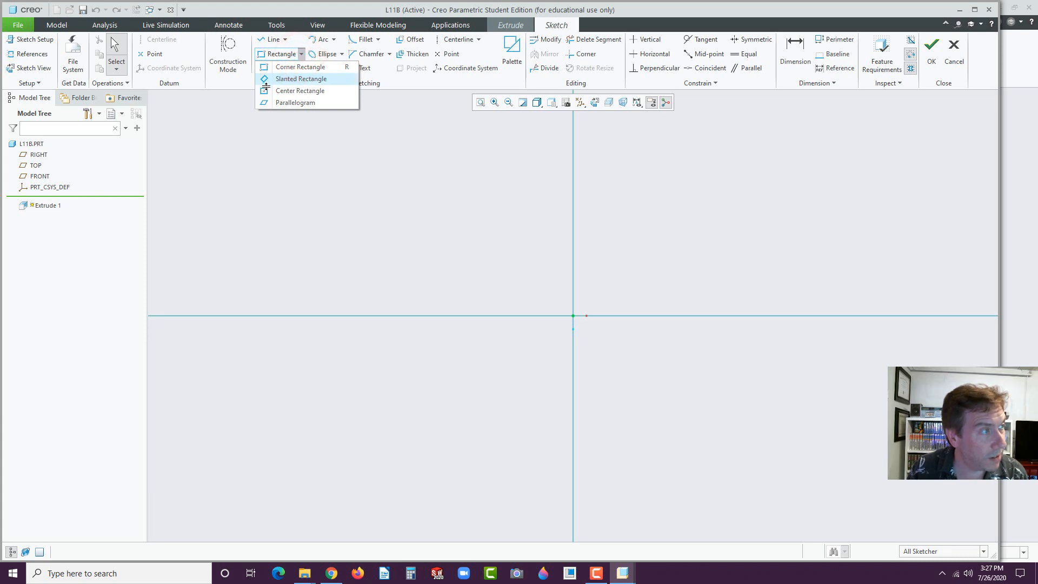
pyautogui.click(266, 89)
pyautogui.click(574, 317)
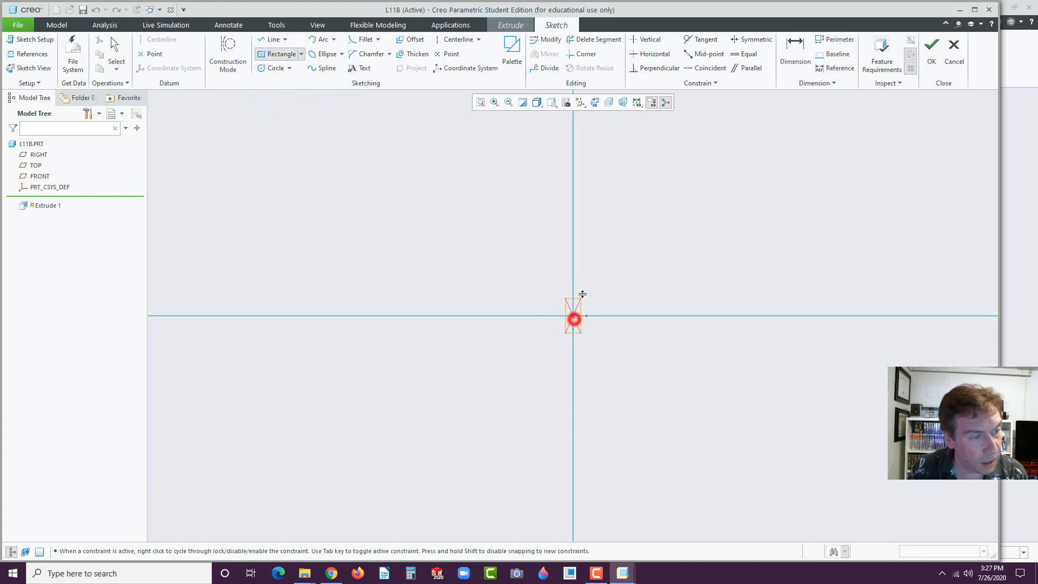
pyautogui.click(600, 271)
pyautogui.middleClick(606, 271)
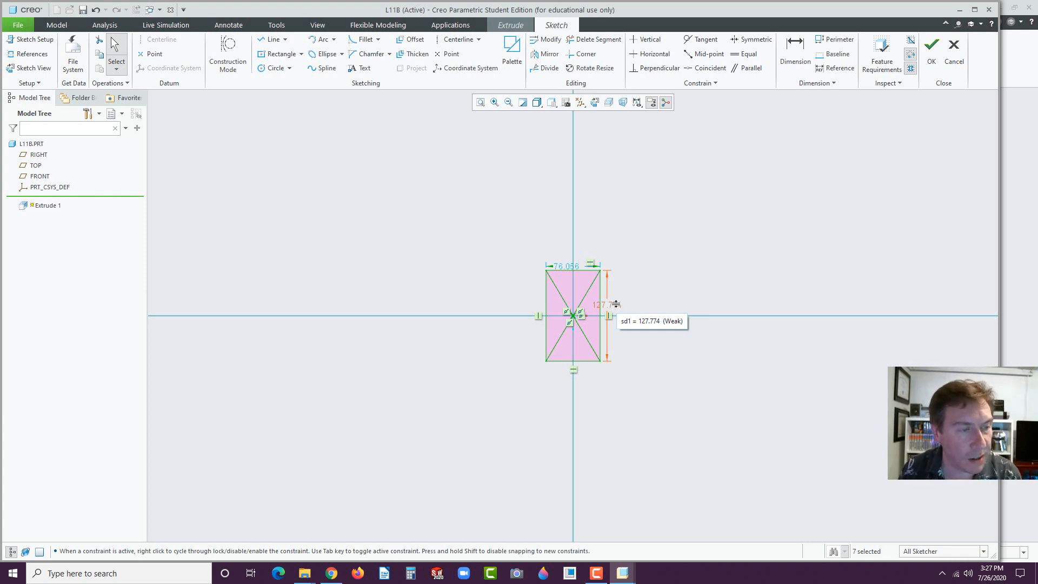
# - Set the rectangle's height to 4 and its width to 2.5
pyautogui.doubleClick(615, 305)
pyautogui.write('4')
pyautogui.press('Return')
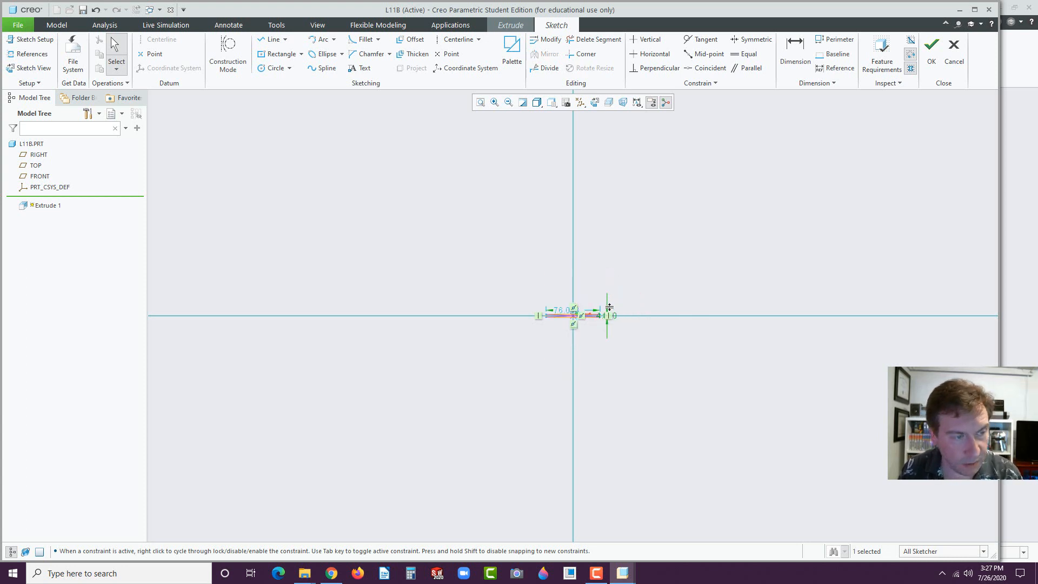
pyautogui.scroll(3, 589, 306)
pyautogui.doubleClick(549, 312)
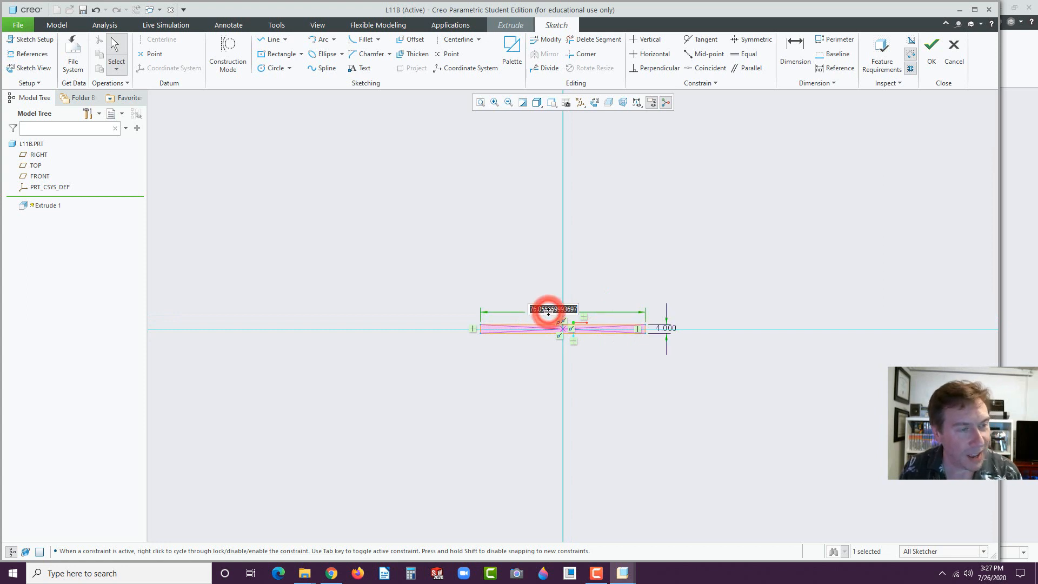
pyautogui.write('2.5')
pyautogui.press('Return')
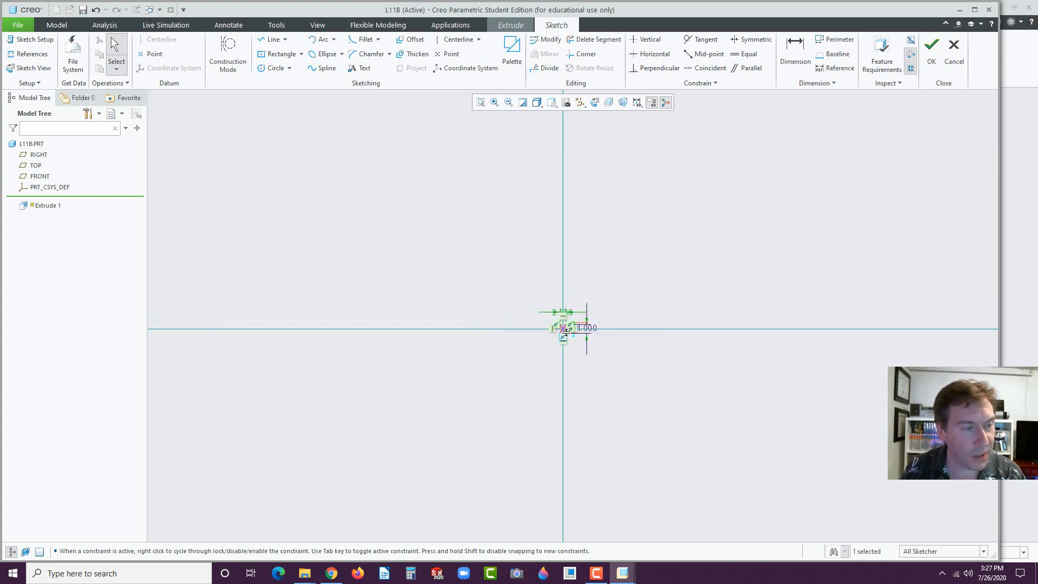
pyautogui.scroll(5, 565, 332)
pyautogui.click(479, 103)
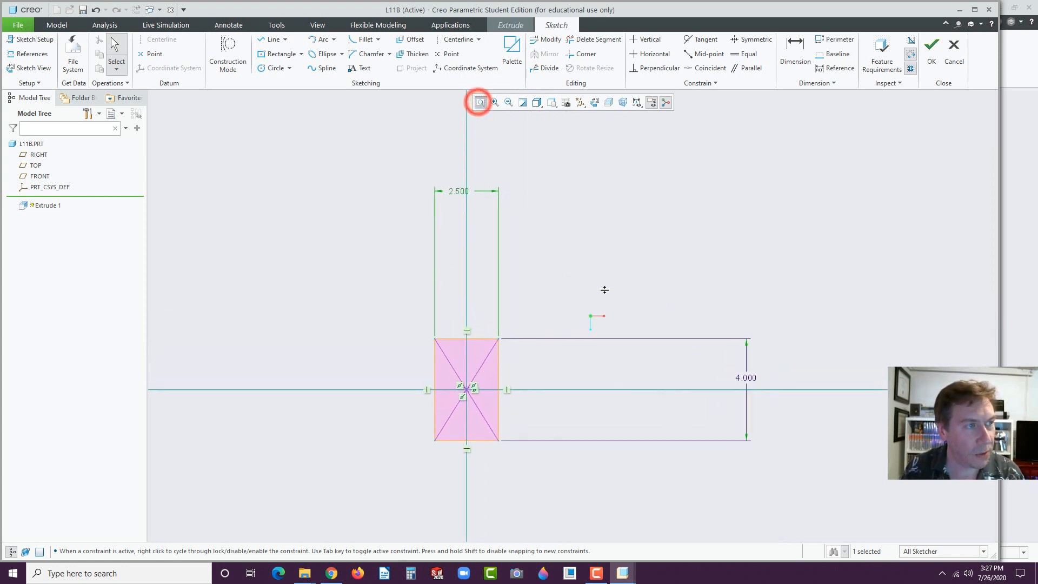